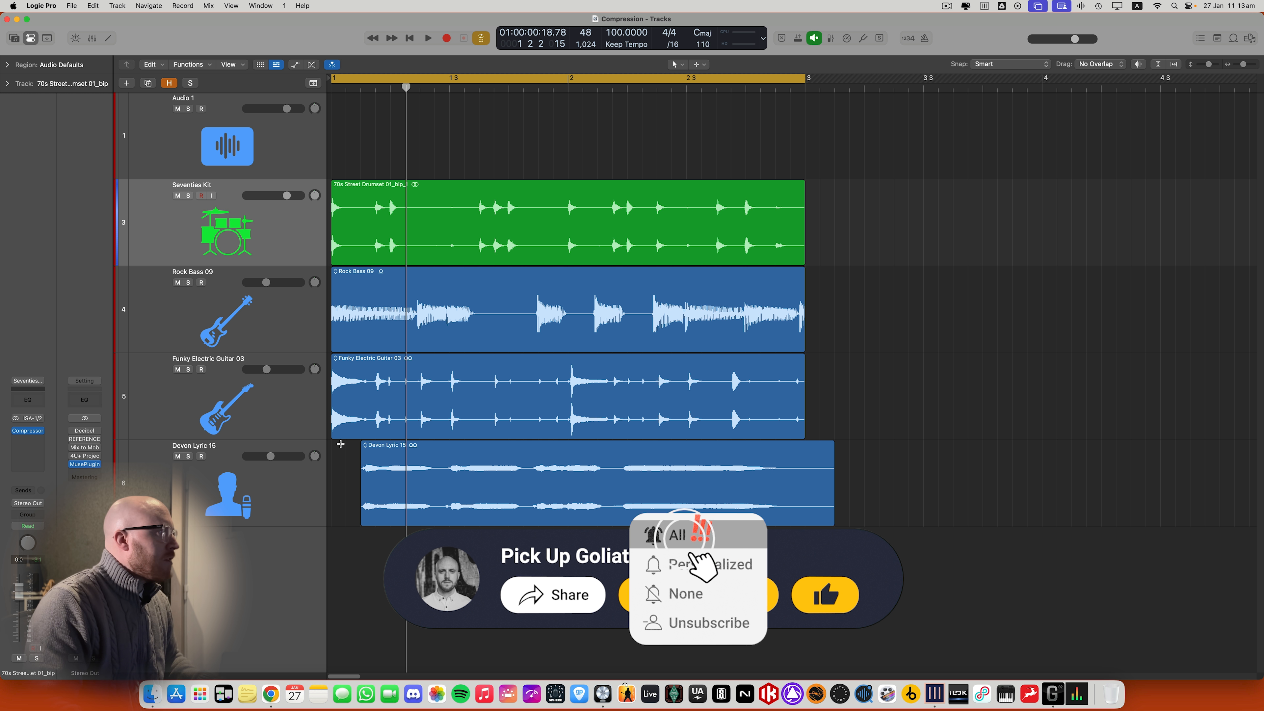
Open the drum track's Compressor and look over its threshold, ratio, make-up, knee, attack and release controls
{"action": "left_click", "coordinate": [39, 433]}
{"action": "left_click_drag", "start_coordinate": [697, 158], "coordinate": [644, 148]}
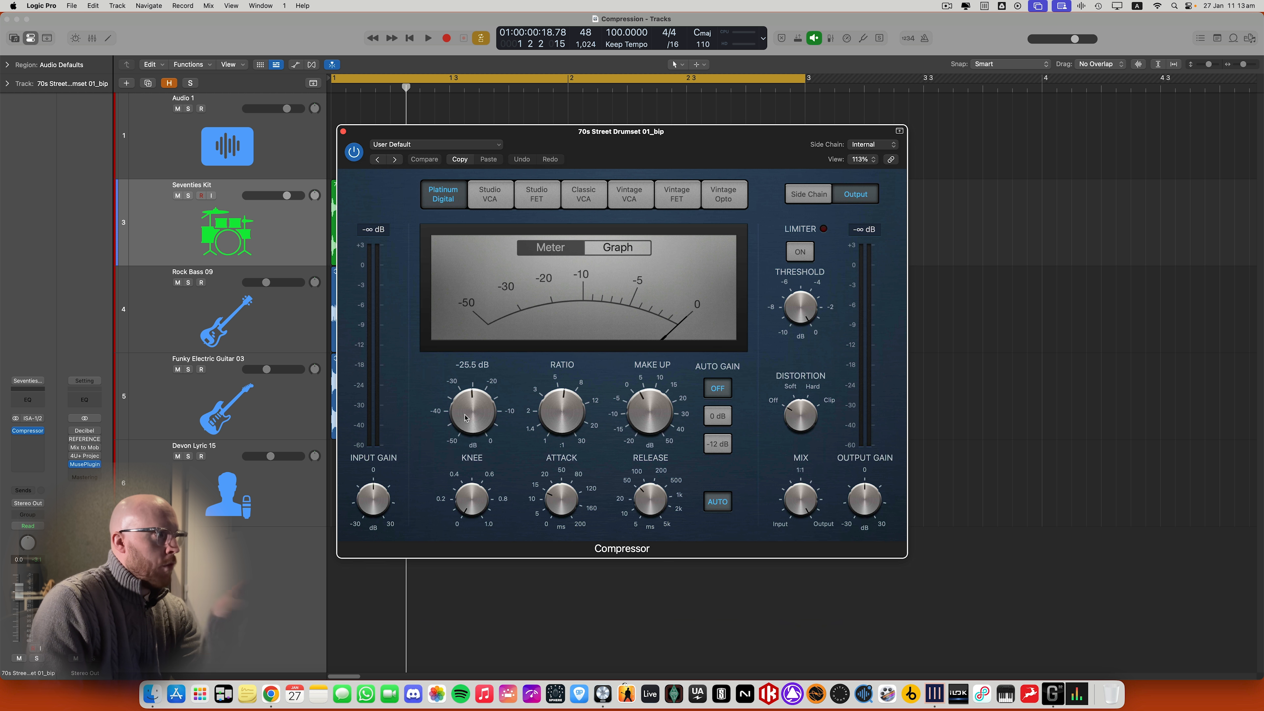
{"action": "mouse_move", "coordinate": [567, 415]}
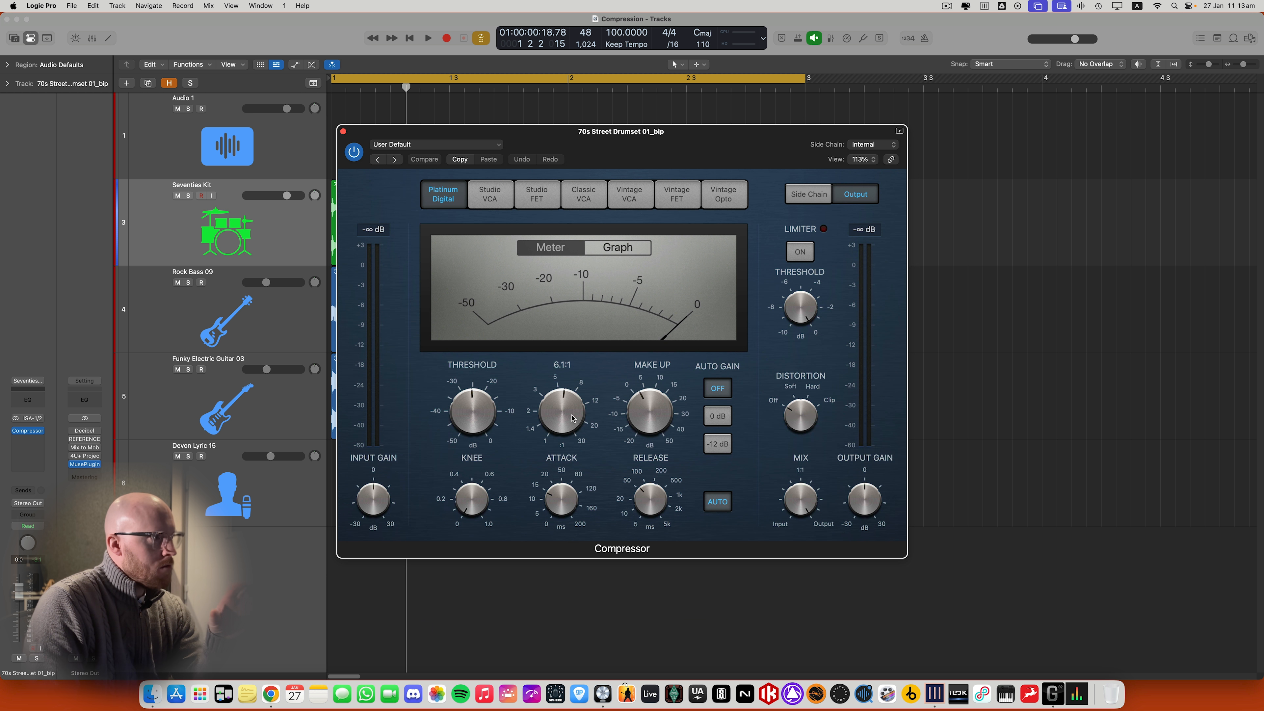
{"action": "mouse_move", "coordinate": [653, 413]}
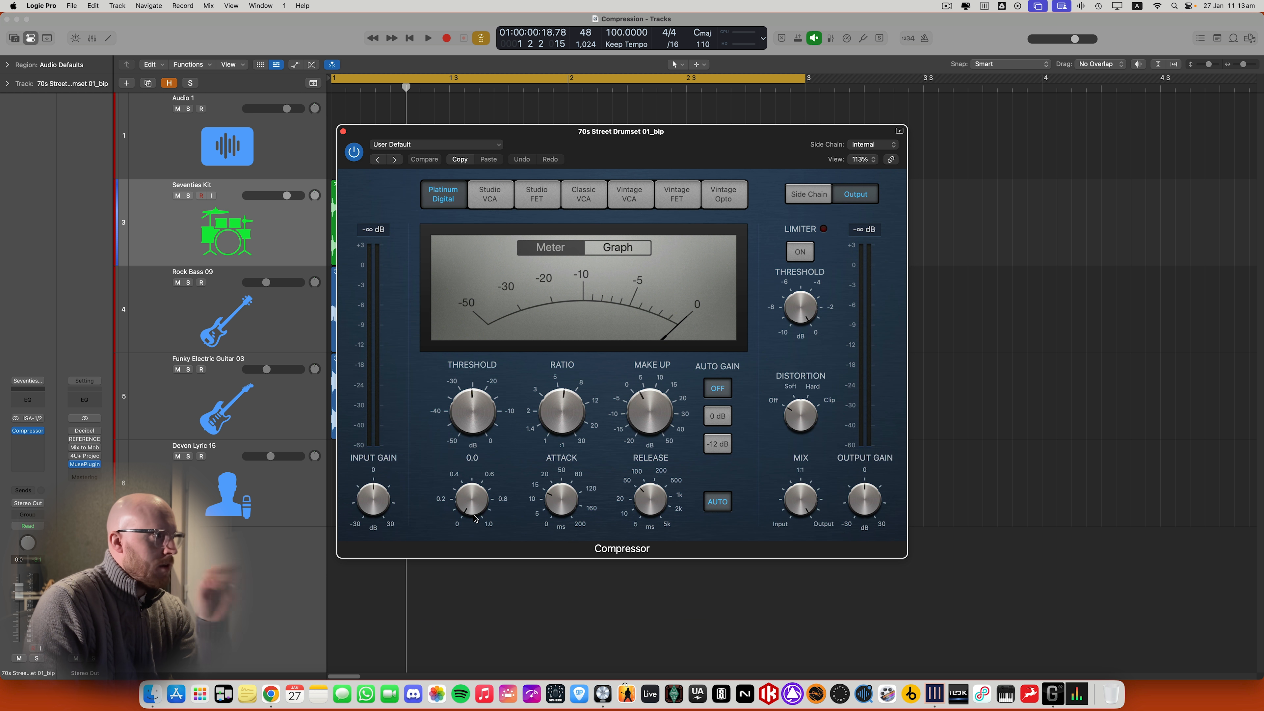
{"action": "mouse_move", "coordinate": [573, 508]}
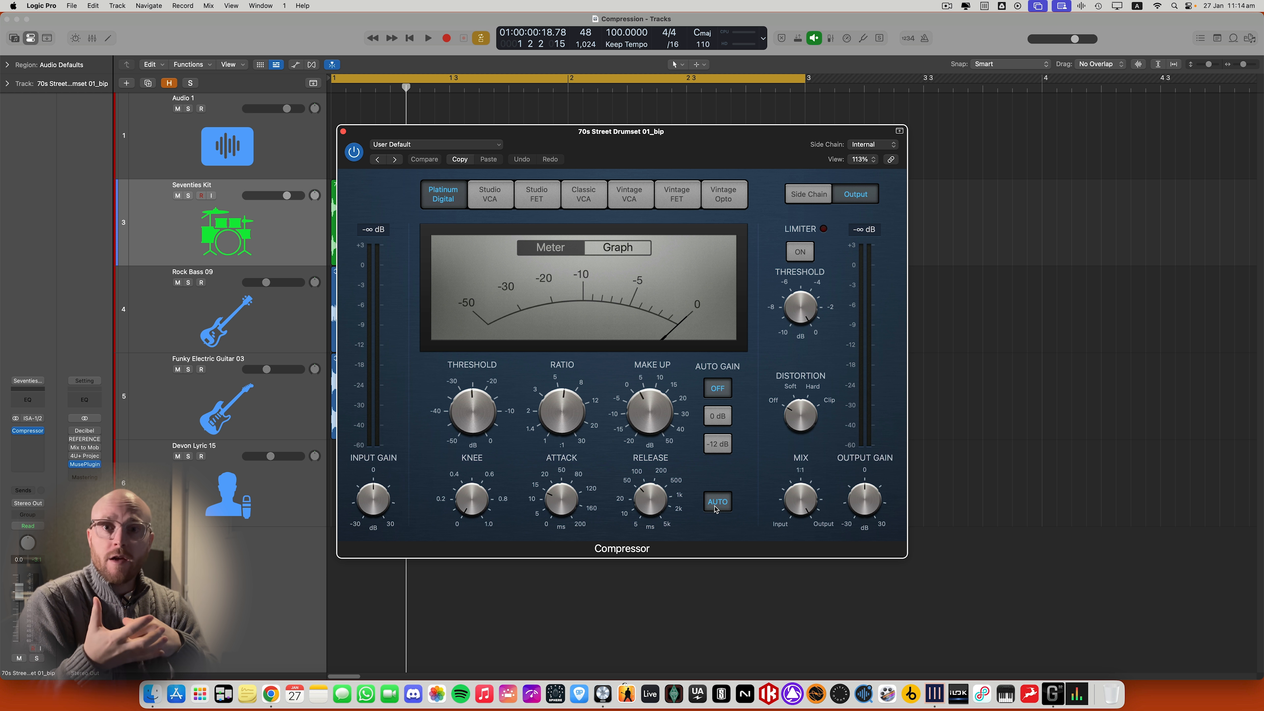
{"action": "left_click", "coordinate": [343, 132]}
Set the cycle range to cover all the regions in the arrangement and show the mixer
{"action": "key", "text": "cmd+a"}
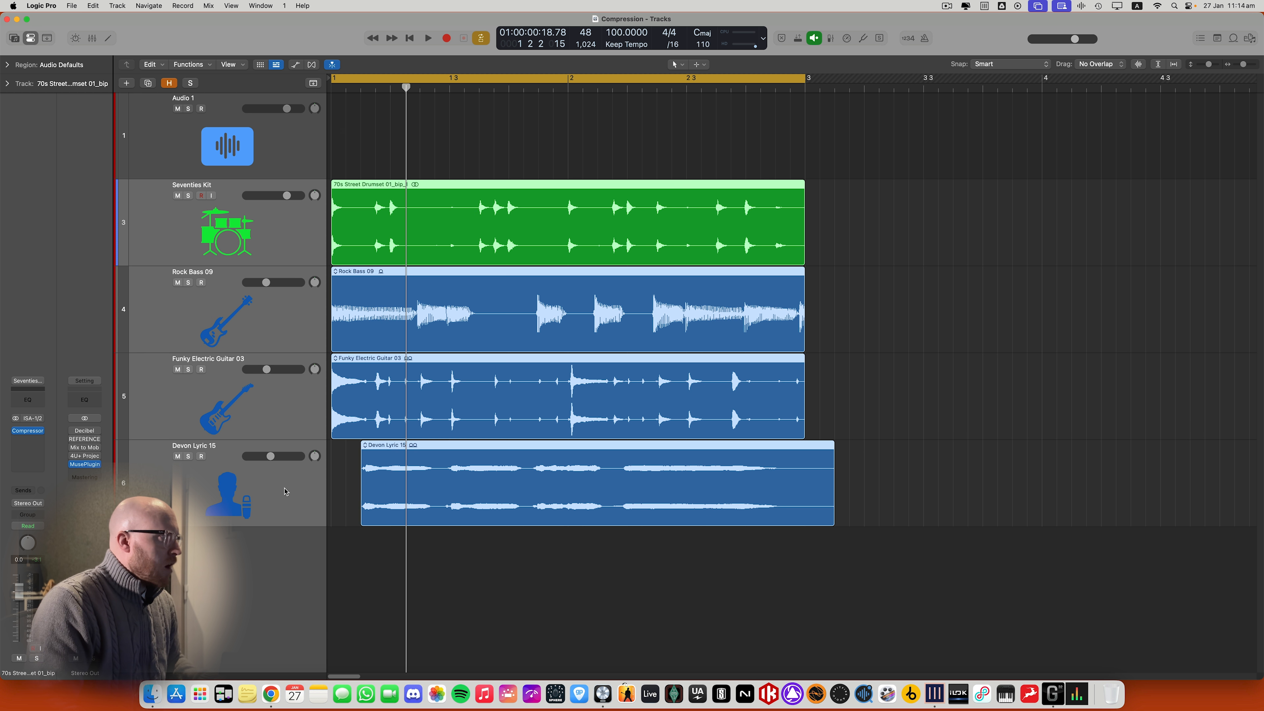
{"action": "key", "text": "cmd+u"}
{"action": "key", "text": "x"}
Audition the mix with the compressors on the four selected tracks bypassed, and re-enable them
{"action": "key", "text": "alt+b"}
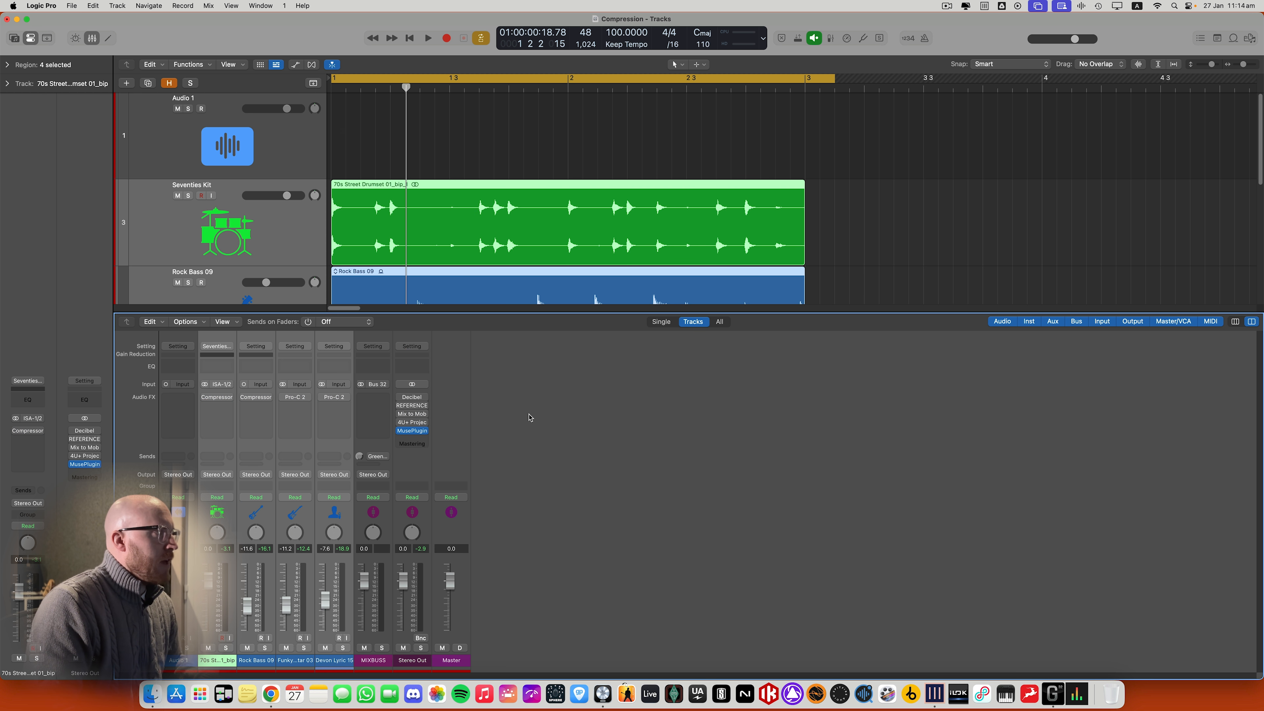
{"action": "key", "text": "space"}
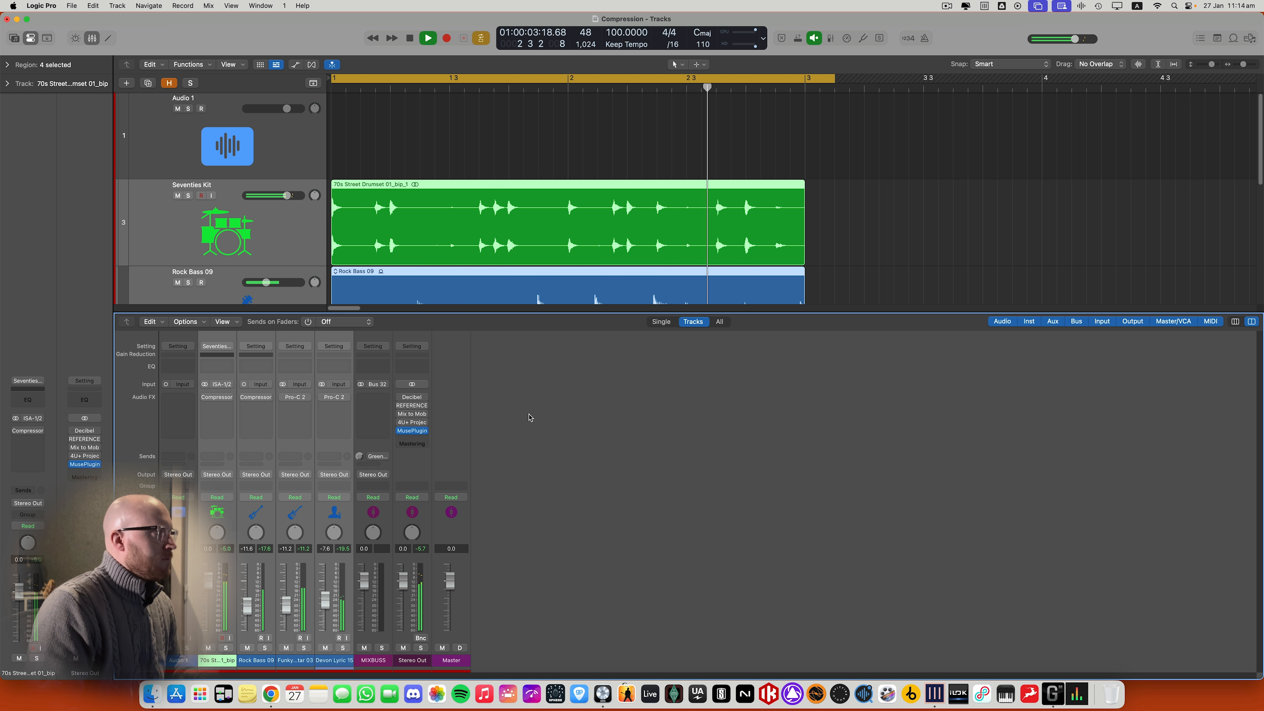
{"action": "key", "text": "space"}
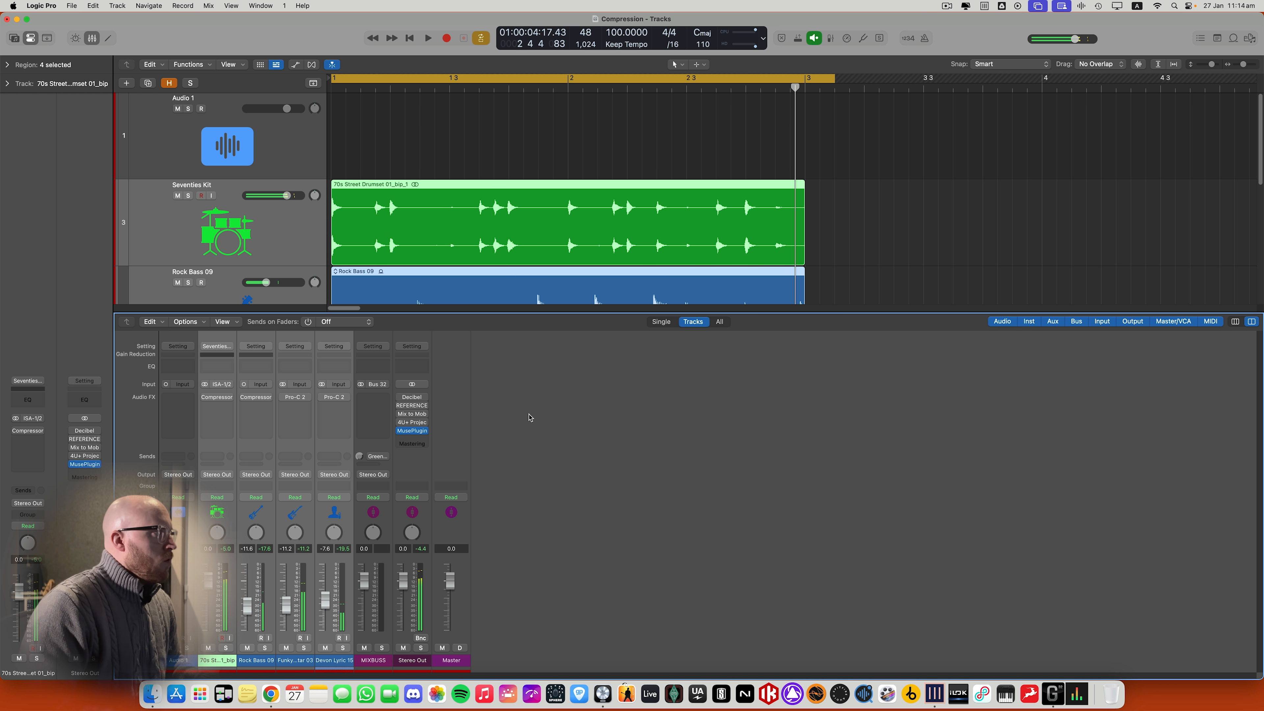
{"action": "key", "text": "super+z"}
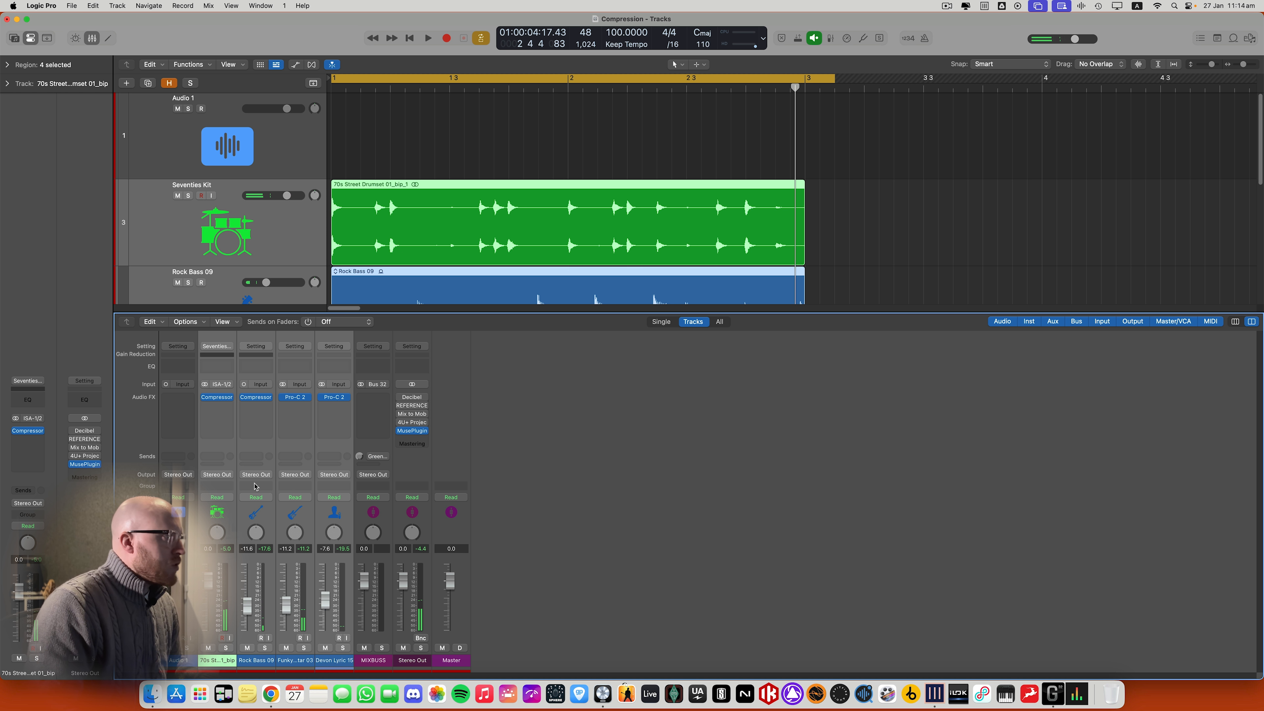
Open the compressors of all four selected tracks, spread out their windows and play the compressed mix
{"action": "left_click", "coordinate": [214, 399]}
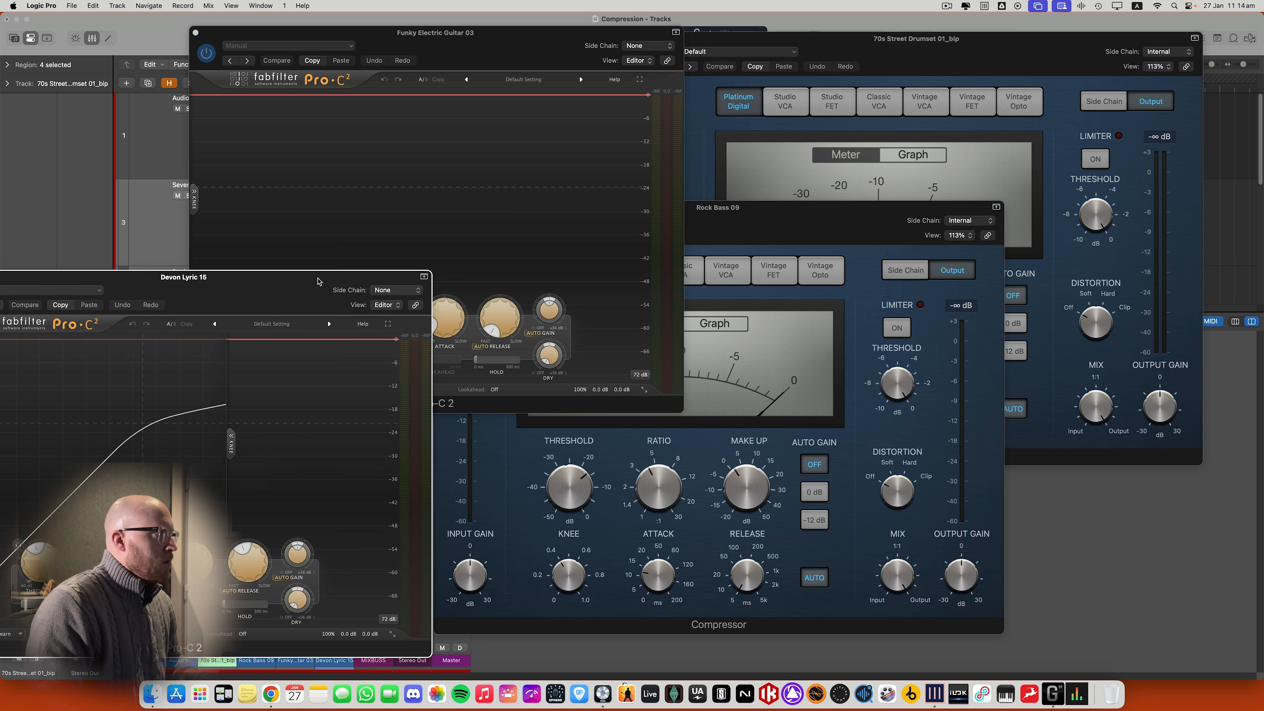
{"action": "left_click_drag", "start_coordinate": [324, 281], "coordinate": [370, 289]}
{"action": "left_click_drag", "start_coordinate": [777, 220], "coordinate": [827, 238]}
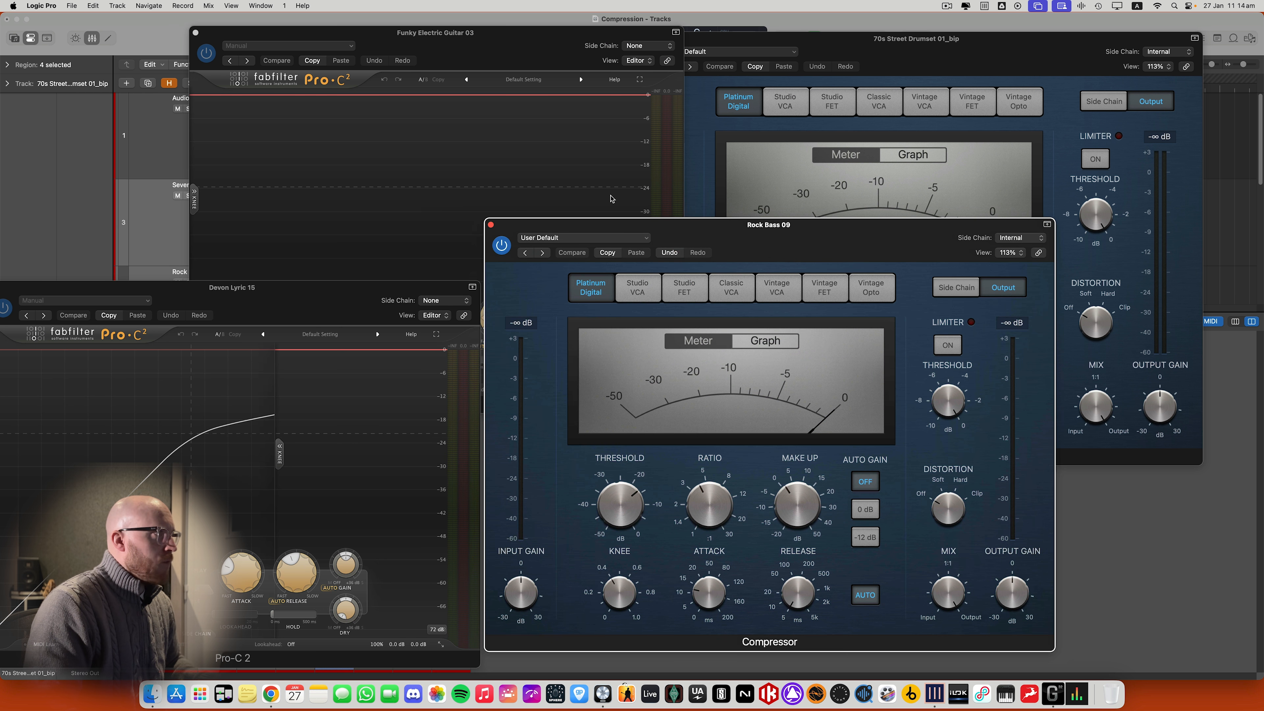
{"action": "key", "text": "space"}
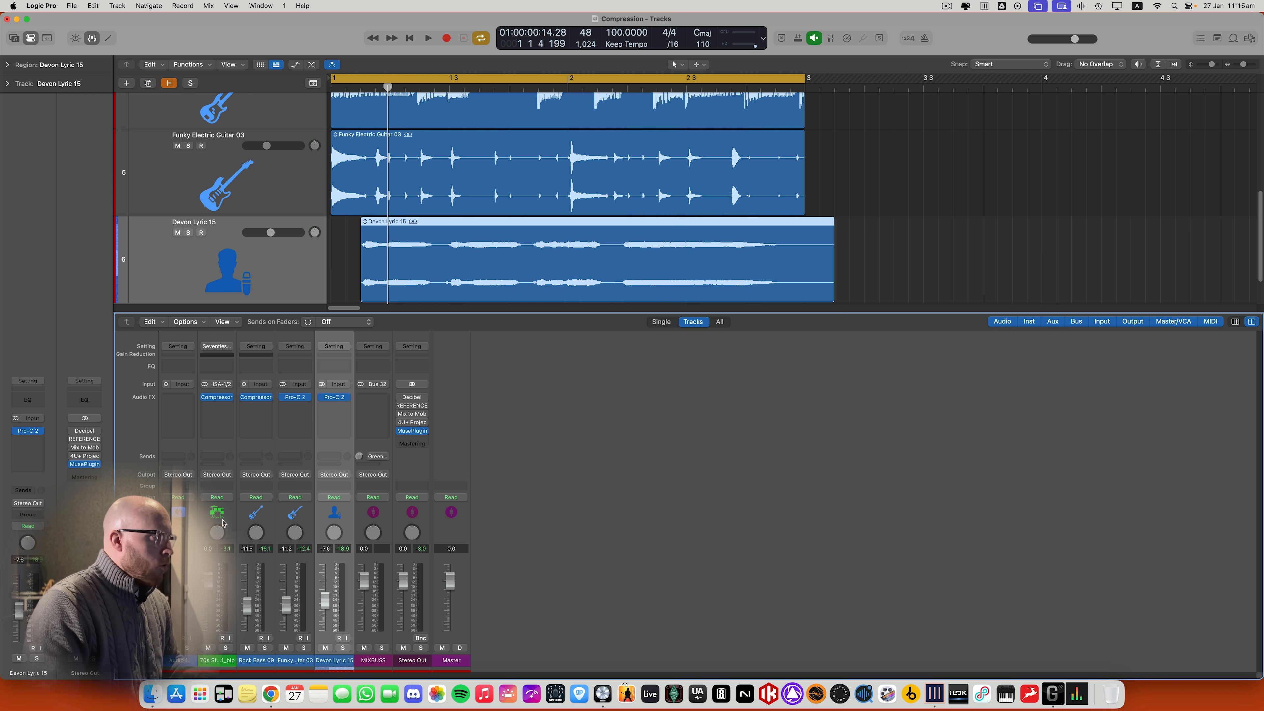
Select only the drum track, open its Compressor and move the plug-in window to the middle of the workspace
{"action": "left_click", "coordinate": [219, 518]}
{"action": "left_click", "coordinate": [217, 397]}
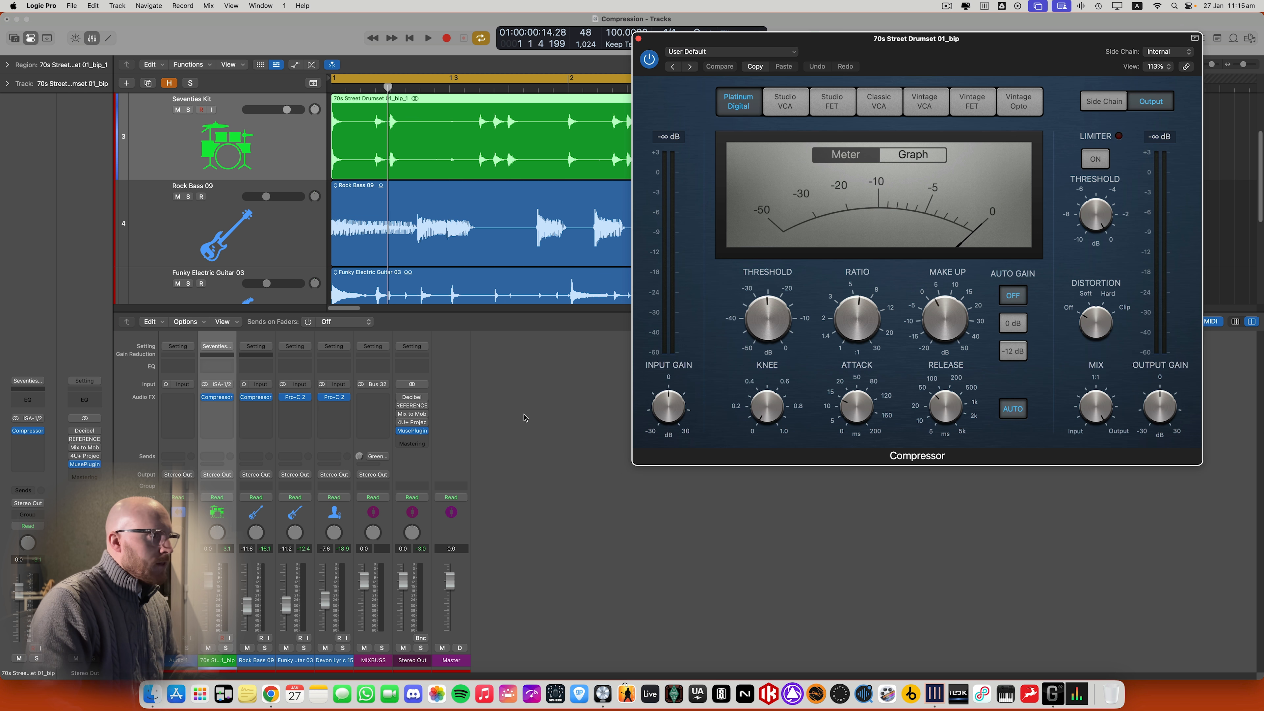
{"action": "left_click_drag", "start_coordinate": [966, 70], "coordinate": [642, 193]}
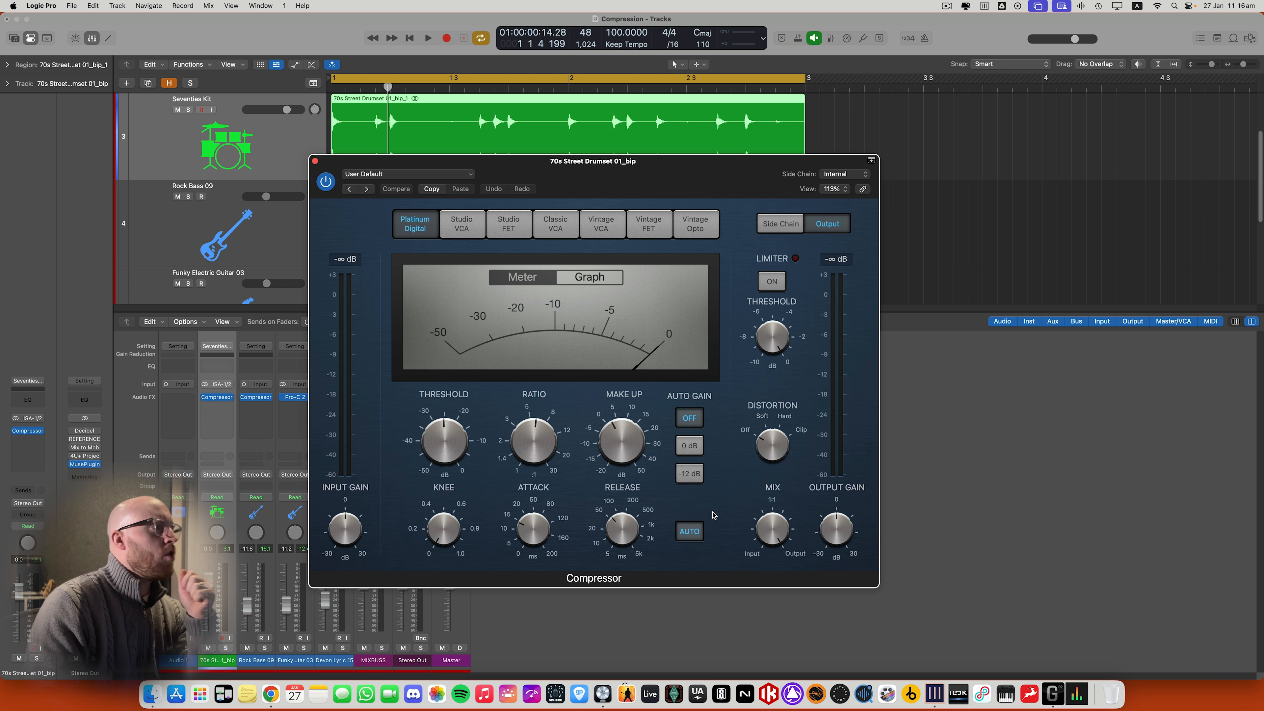
{"action": "left_click_drag", "start_coordinate": [630, 171], "coordinate": [651, 166]}
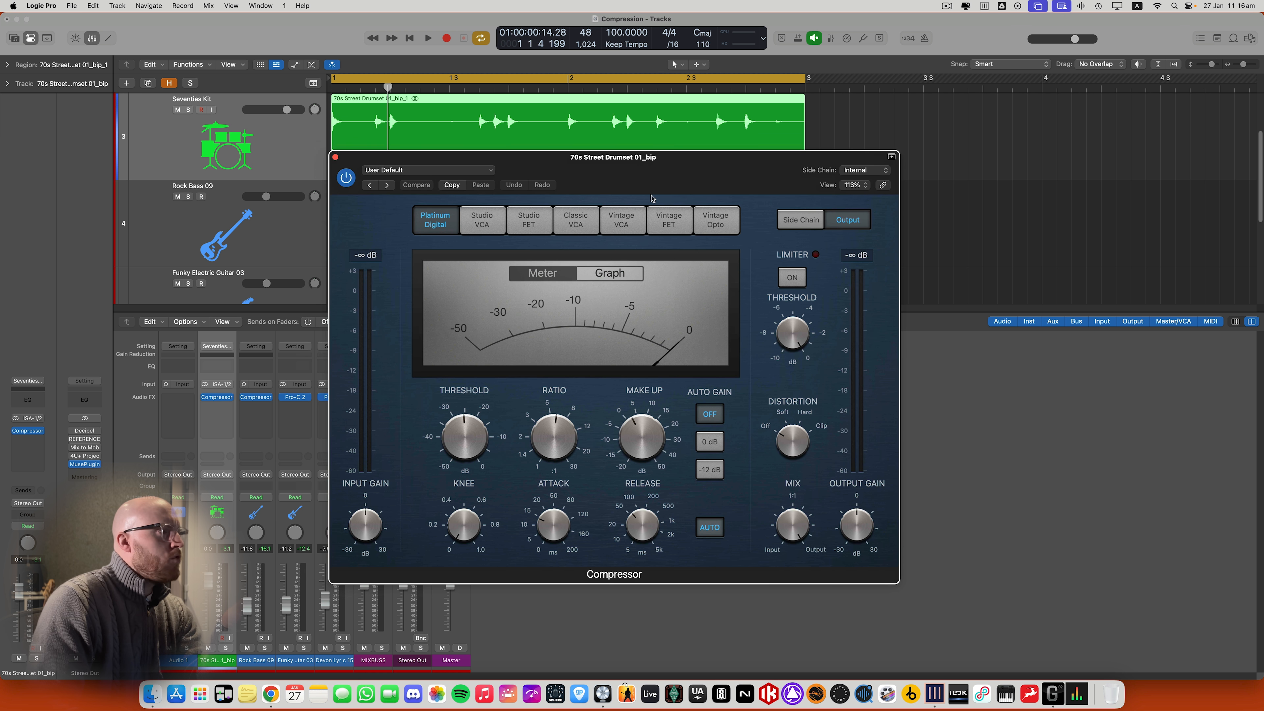
Turn off automatic release in the drum Compressor and solo the drum track
{"action": "left_click", "coordinate": [711, 531]}
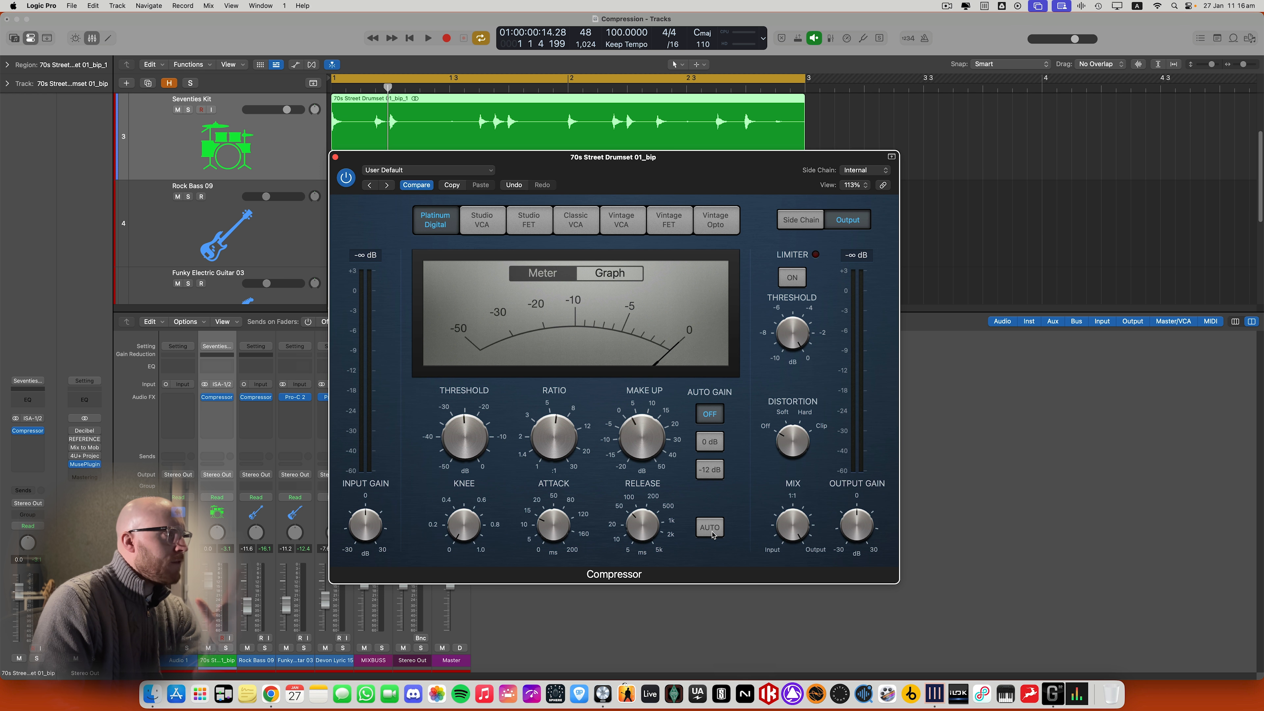
{"action": "left_click", "coordinate": [227, 648]}
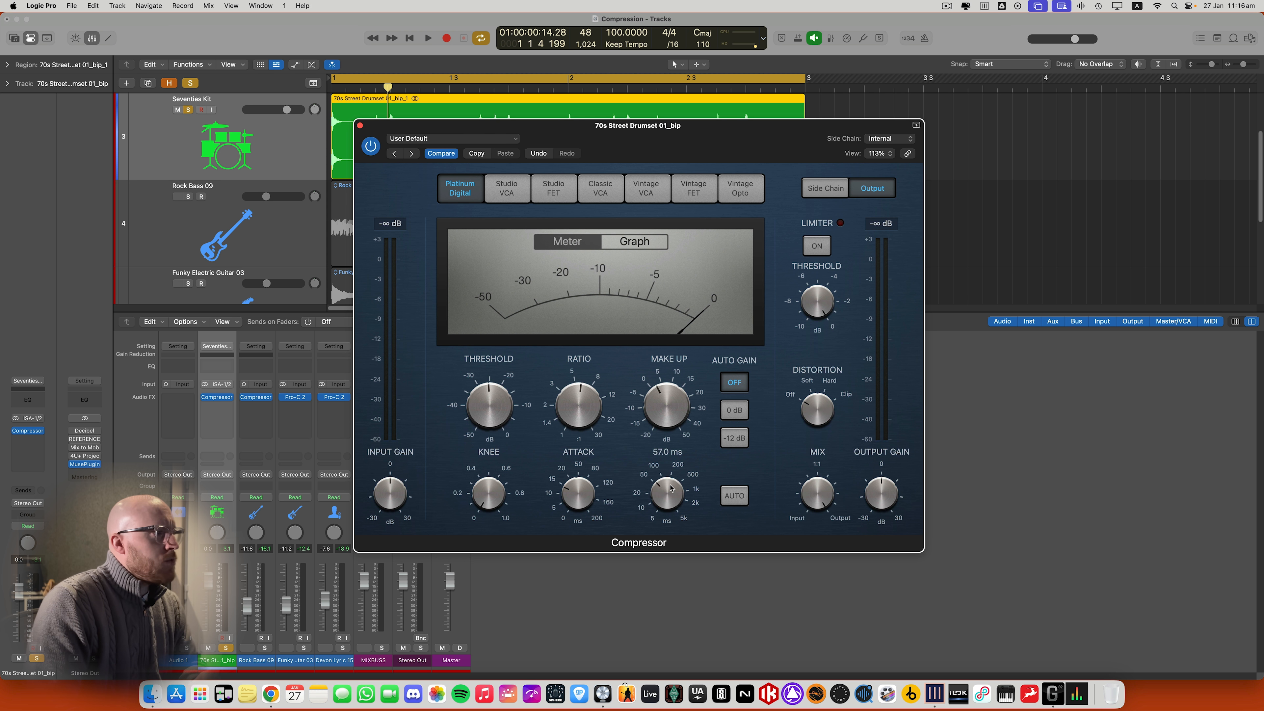
Sweep the drum Compressor's release between 5 ms and 5000 ms, and audition the soloed drums at 5 ms
{"action": "left_click_drag", "start_coordinate": [670, 488], "coordinate": [662, 537]}
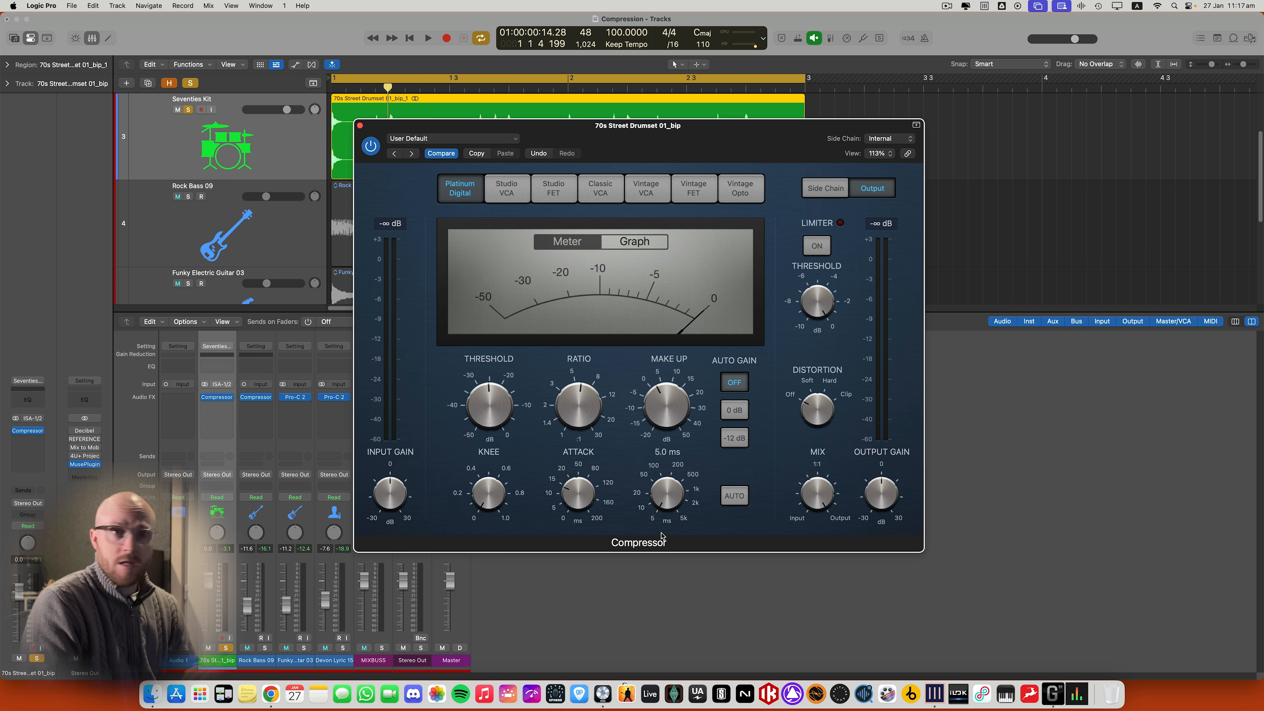
{"action": "left_click_drag", "start_coordinate": [662, 537], "coordinate": [679, 410]}
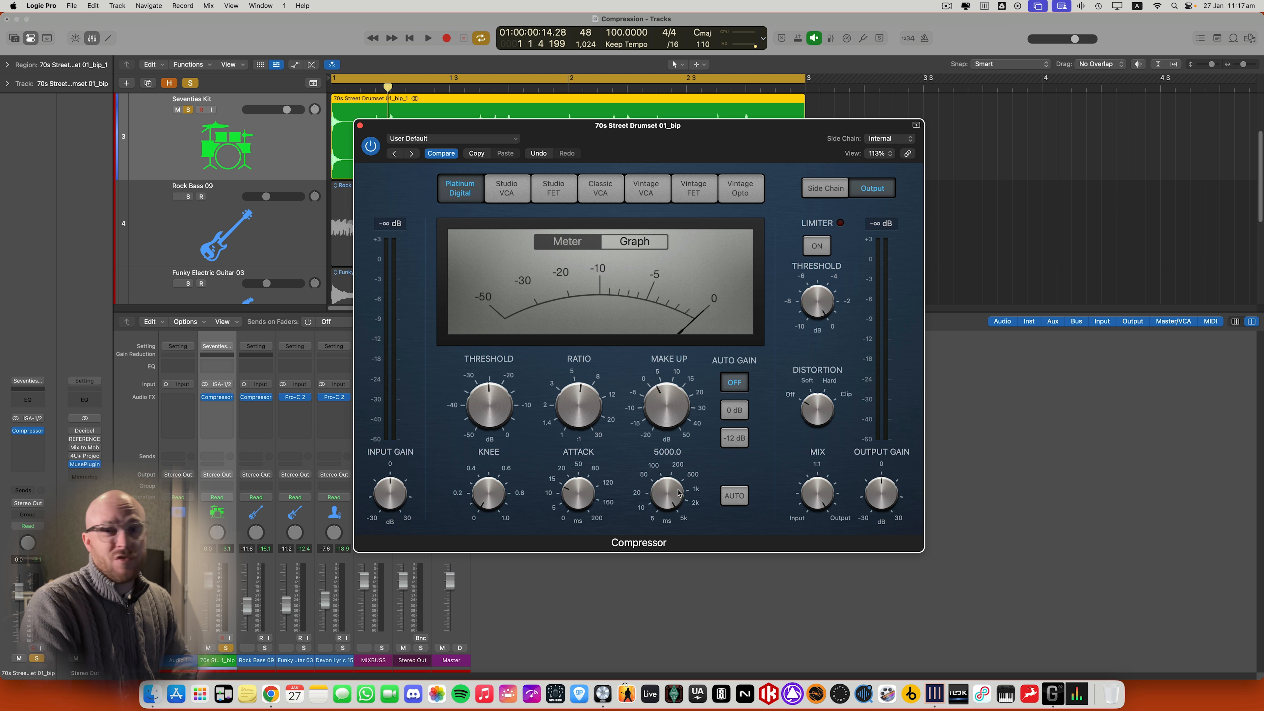
{"action": "key", "text": "space"}
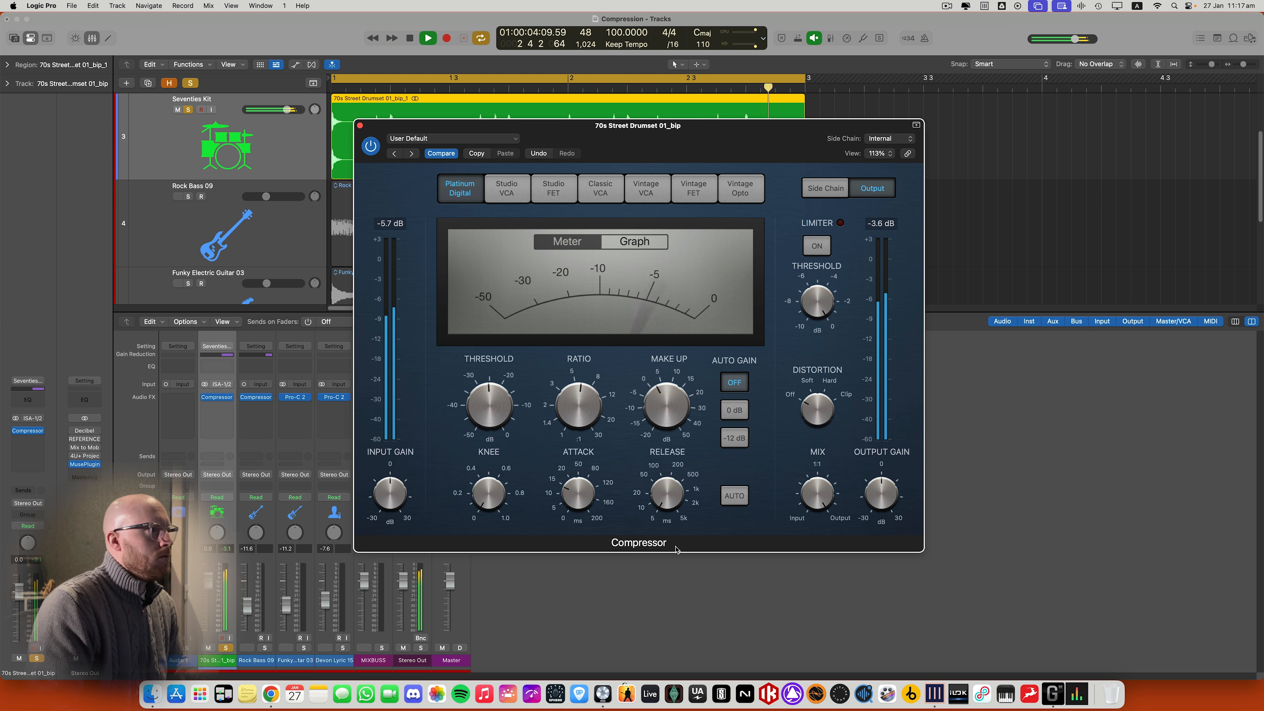
{"action": "mouse_move", "coordinate": [669, 495]}
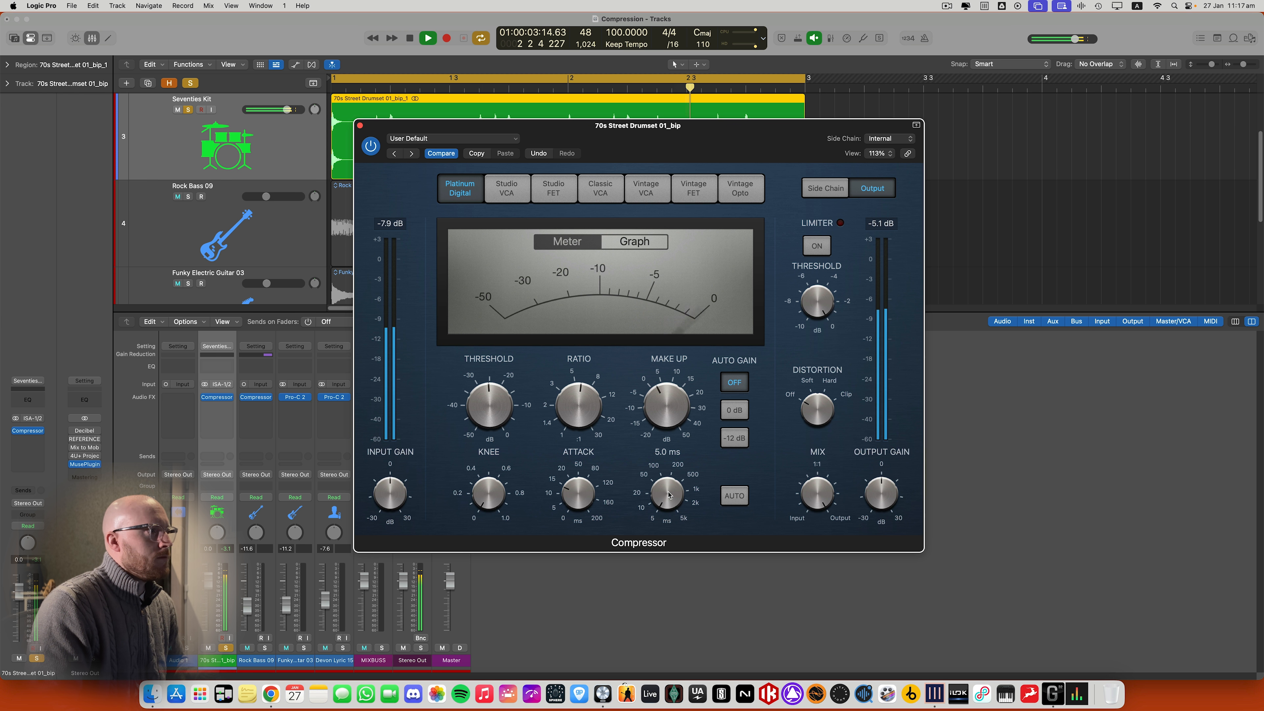
{"action": "key", "text": "space"}
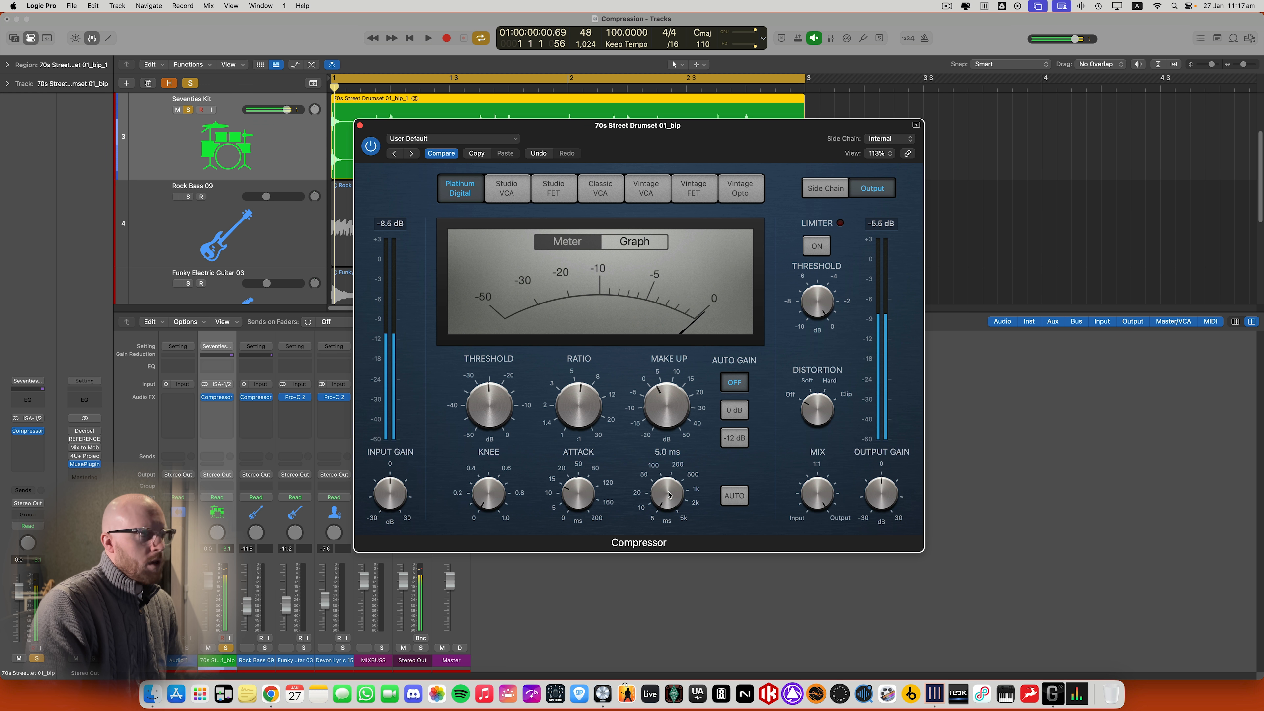
Set the drum Compressor's release to 5000 ms and audition the soloed drums with this slow release
{"action": "left_click_drag", "start_coordinate": [670, 495], "coordinate": [676, 396]}
{"action": "key", "text": "space"}
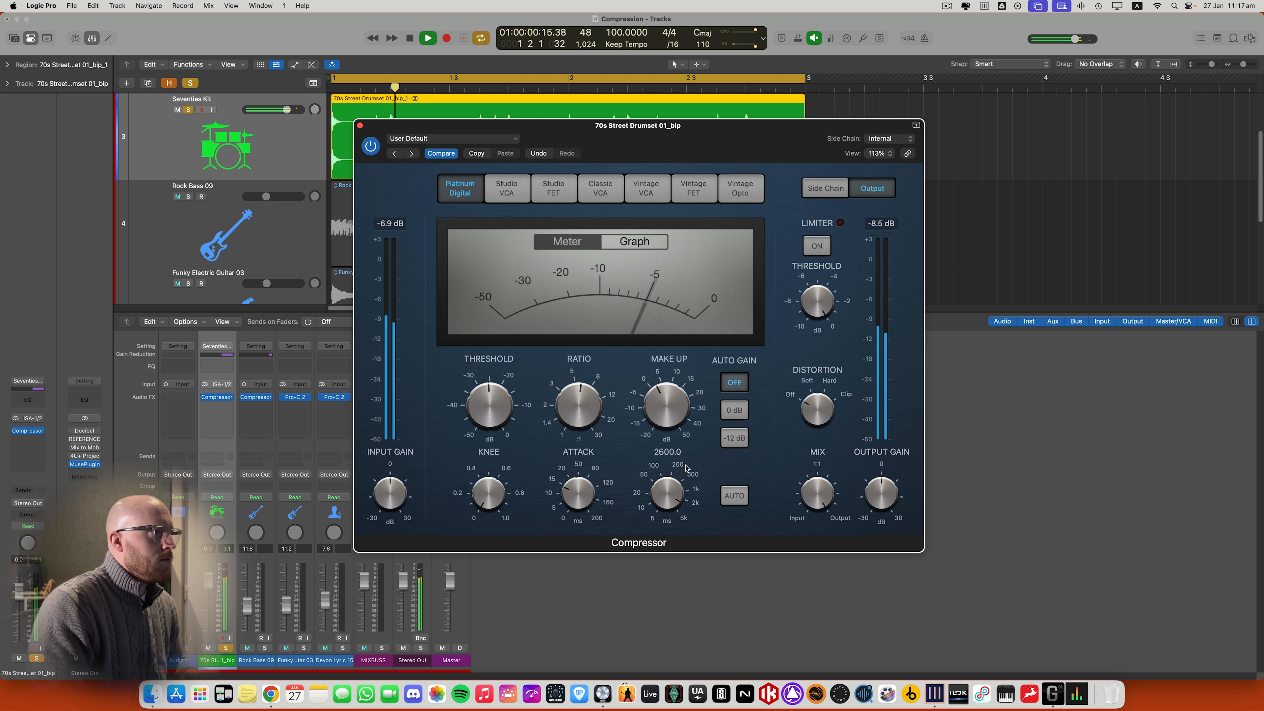
{"action": "left_click_drag", "start_coordinate": [688, 472], "coordinate": [681, 455]}
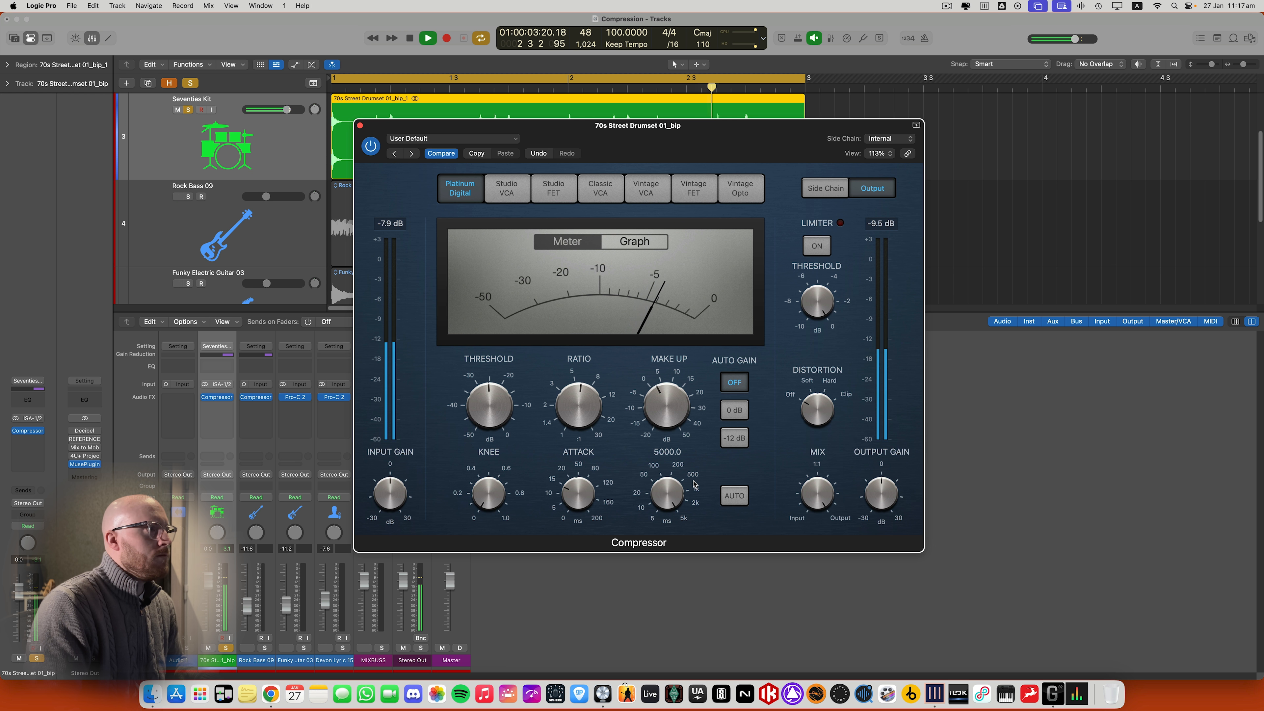
{"action": "key", "text": "space"}
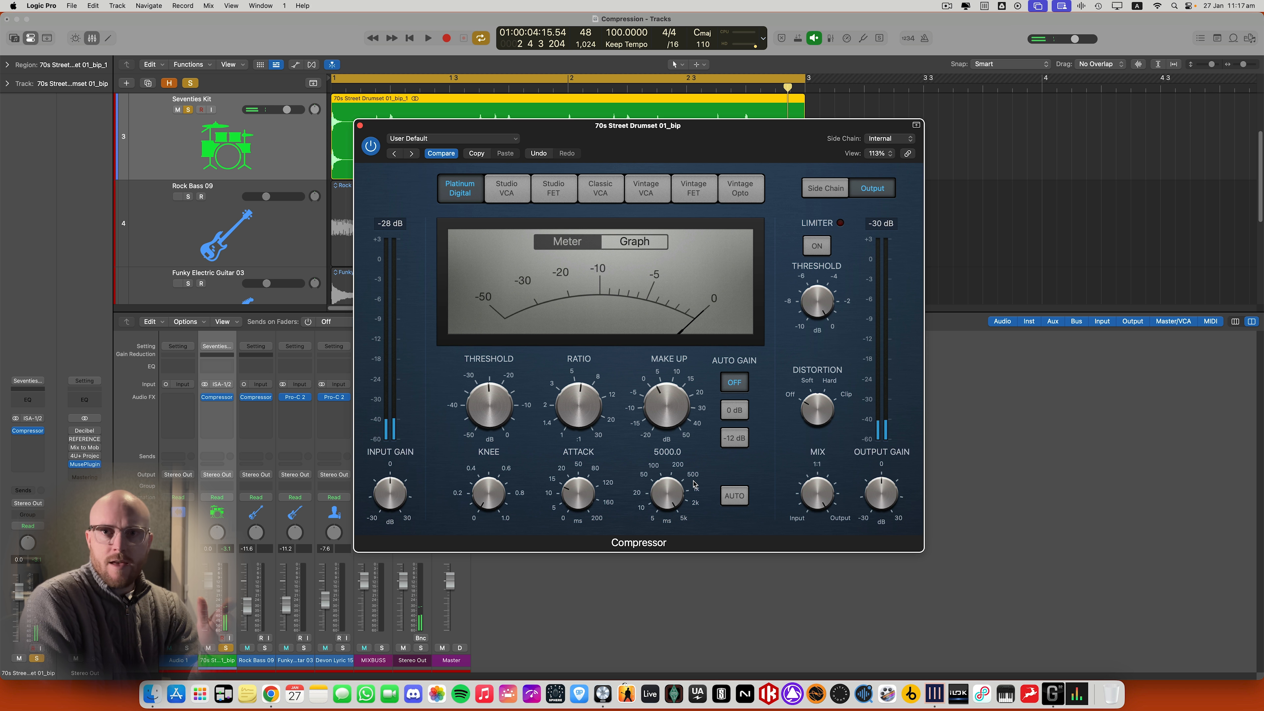
Set the drum Compressor's release to 5 ms, and raise it gradually past 17 ms while auditioning the drums
{"action": "left_click_drag", "start_coordinate": [695, 483], "coordinate": [646, 618]}
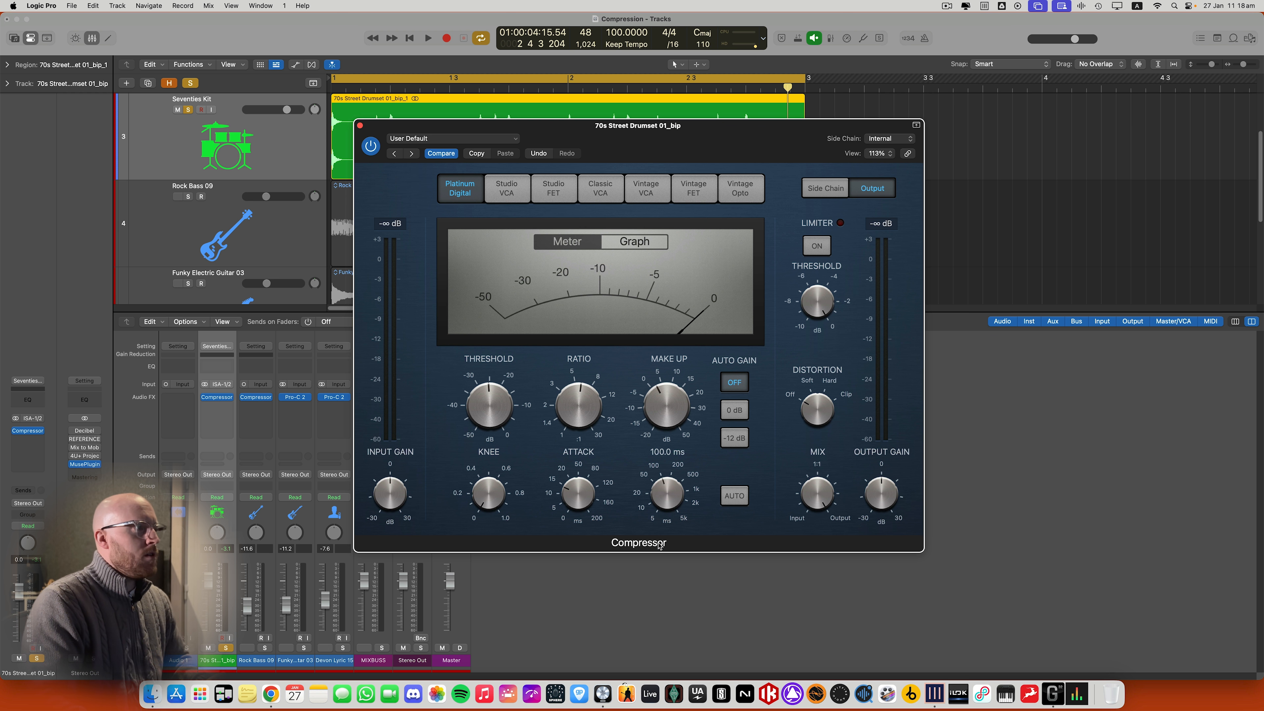
{"action": "left_click_drag", "start_coordinate": [658, 542], "coordinate": [636, 608]}
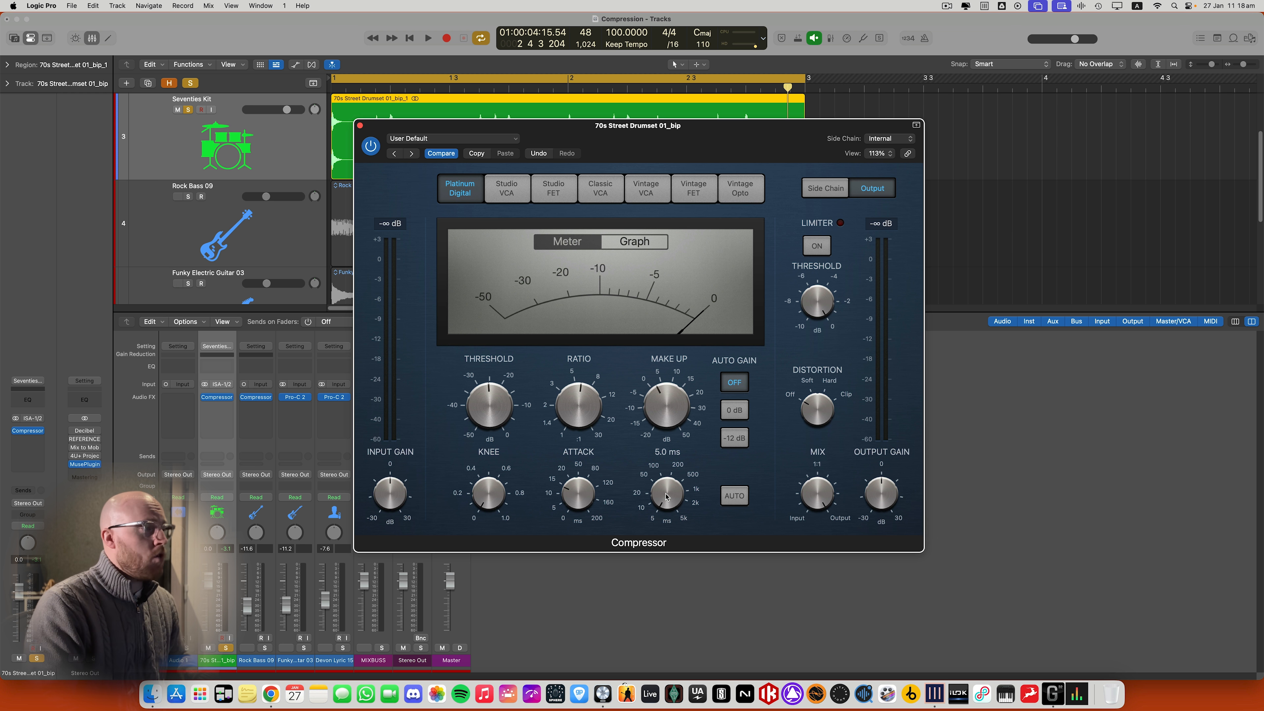
{"action": "key", "text": "space"}
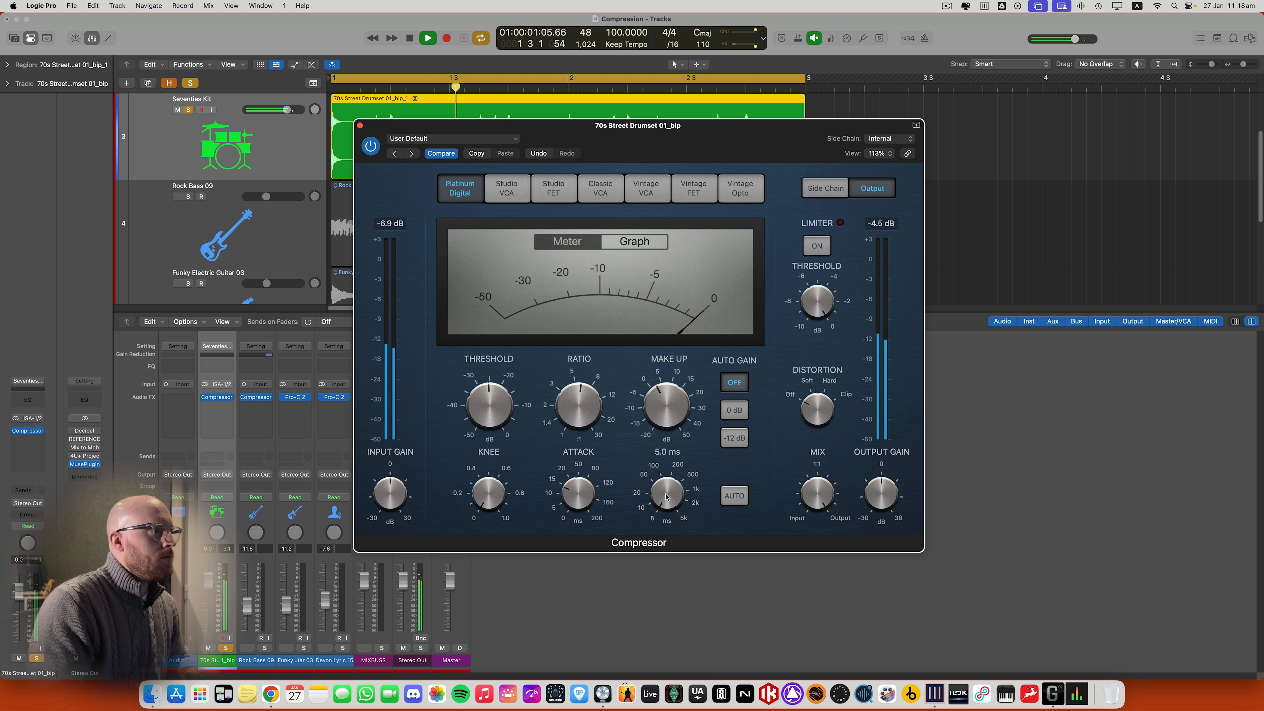
{"action": "left_click_drag", "start_coordinate": [666, 495], "coordinate": [667, 476]}
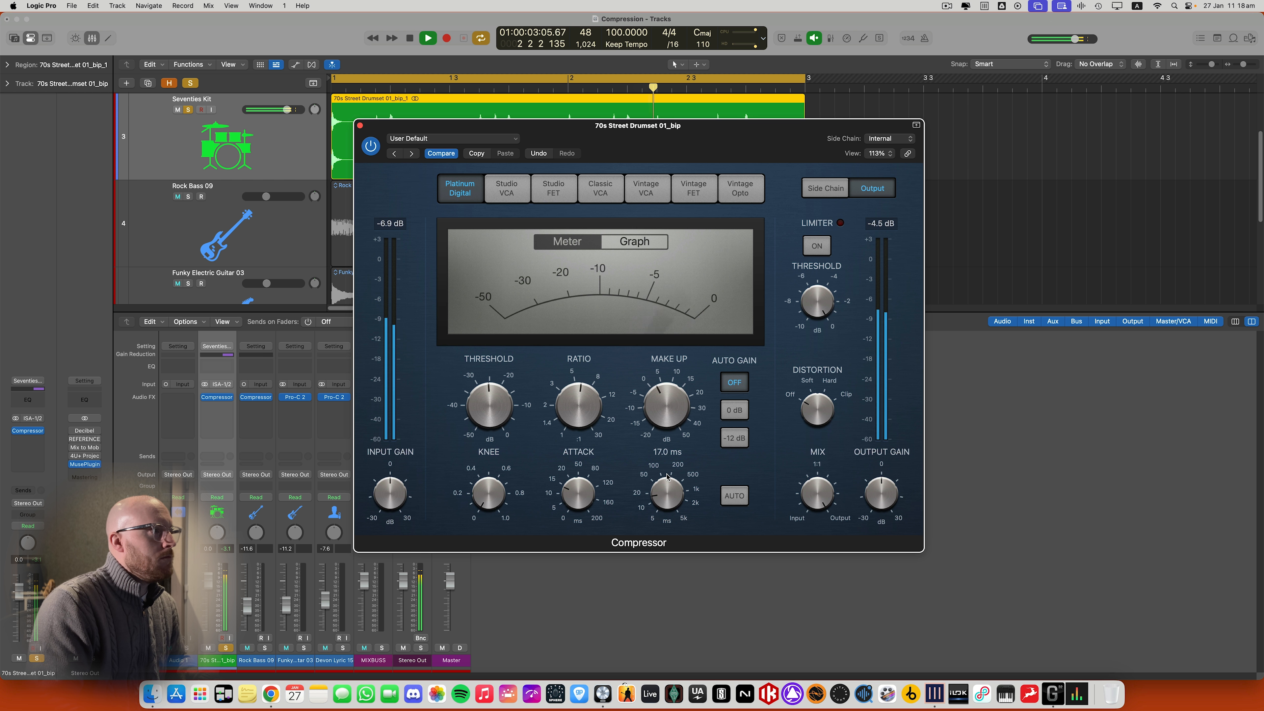
{"action": "left_click_drag", "start_coordinate": [667, 477], "coordinate": [672, 440]}
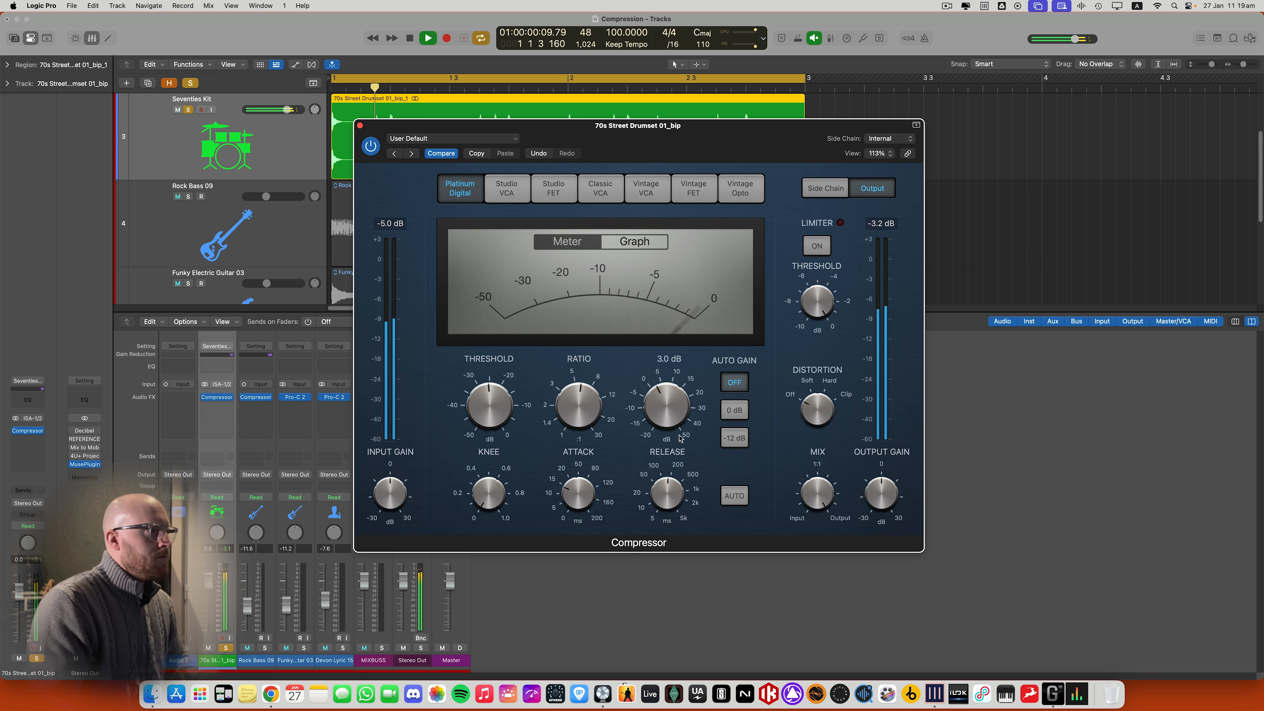
{"action": "key", "text": "space"}
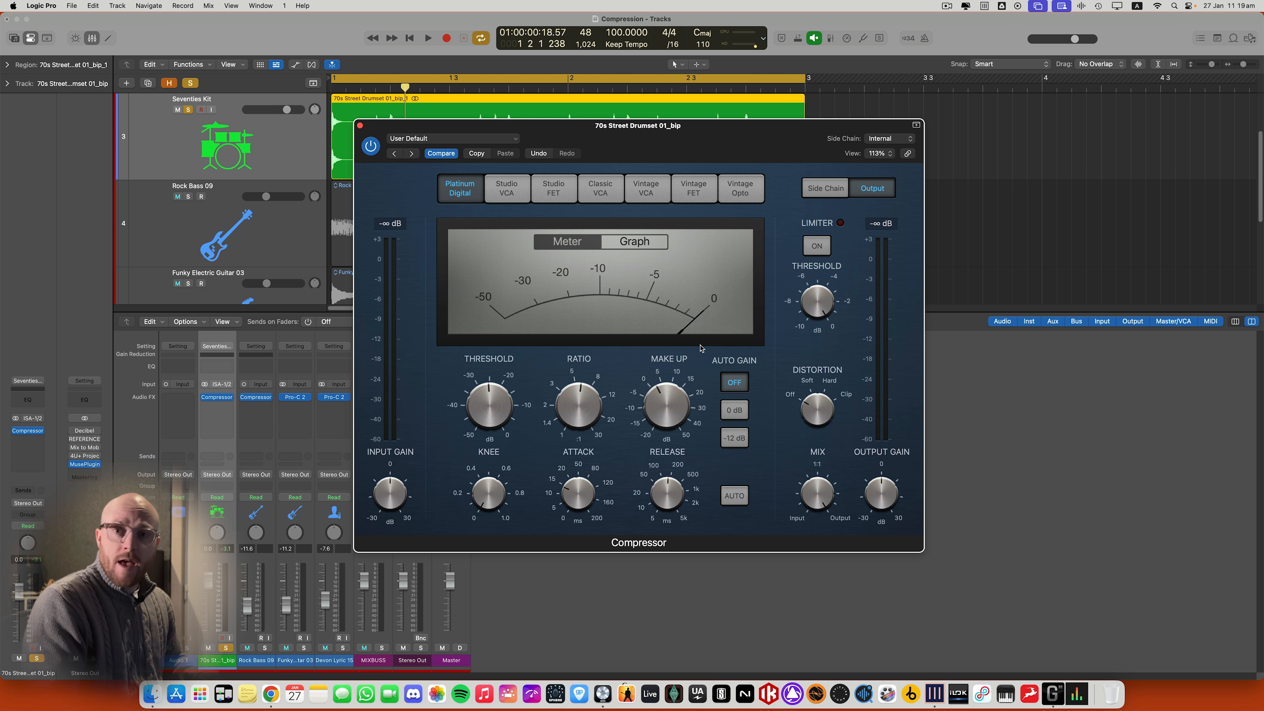
{"action": "key", "text": "space"}
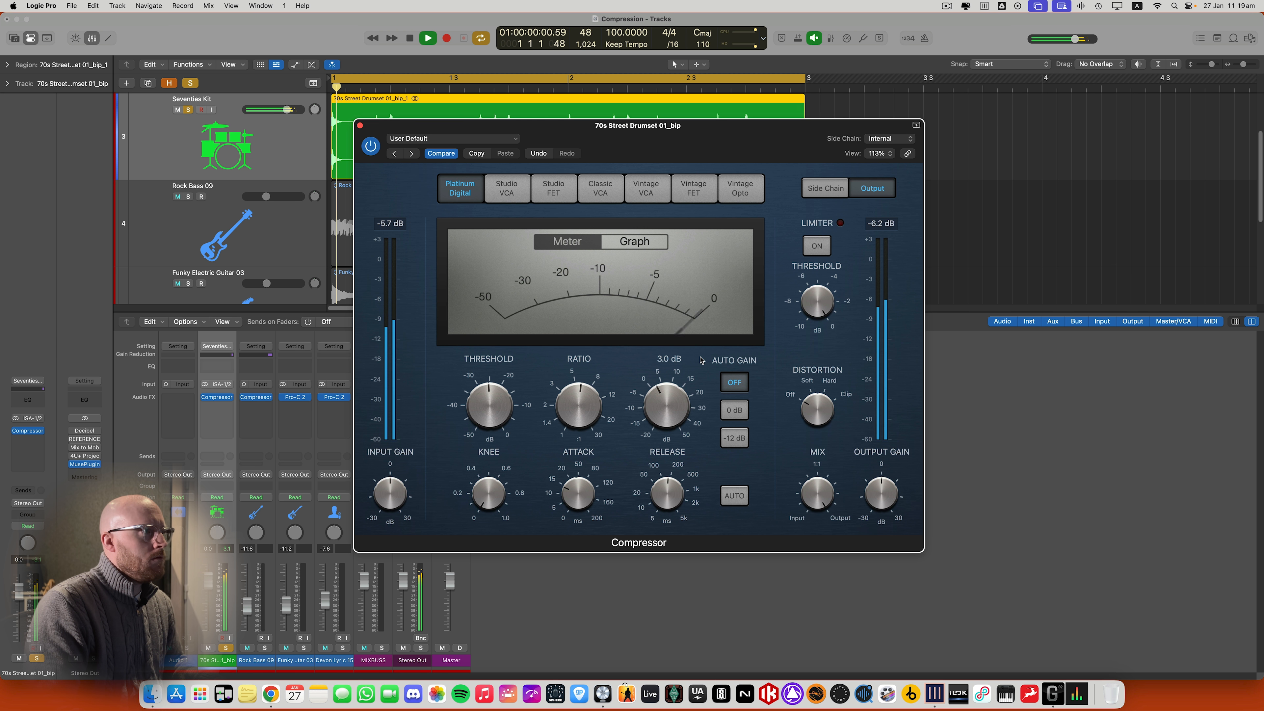
{"action": "key", "text": "space"}
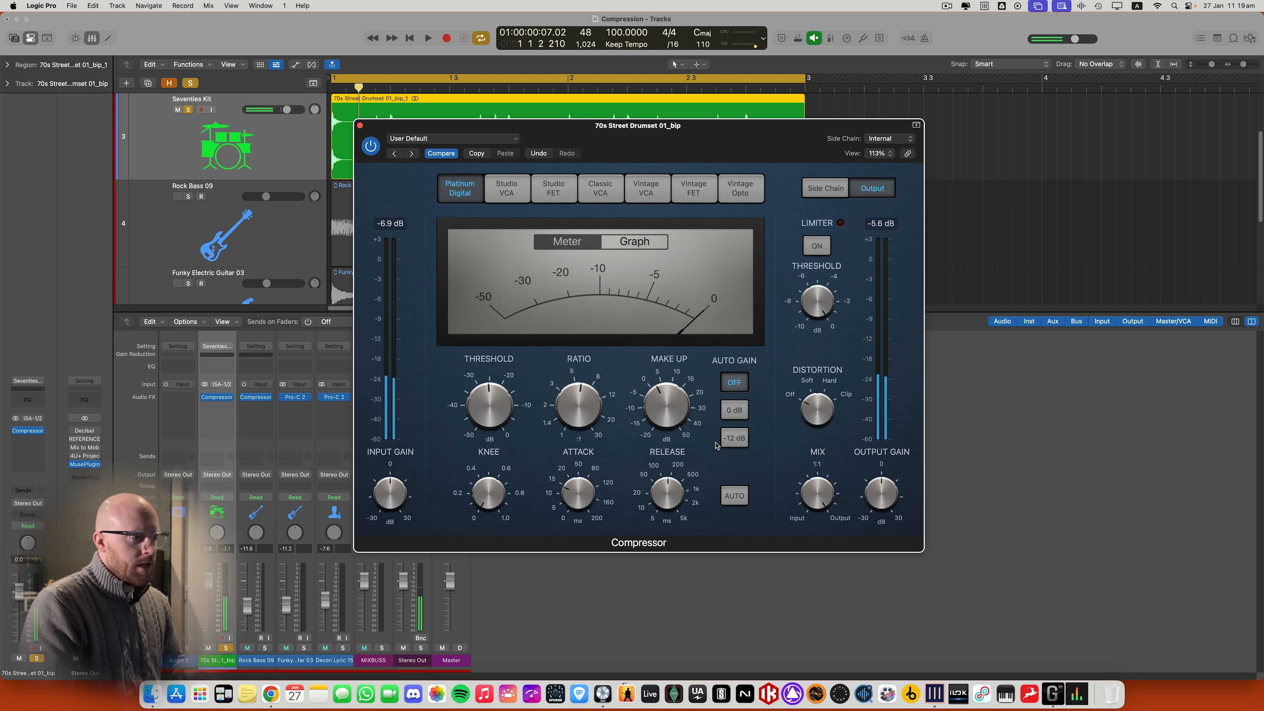
Turn automatic release back on in the drum Compressor and audition the soloed drums
{"action": "left_click", "coordinate": [735, 496]}
{"action": "key", "text": "space"}
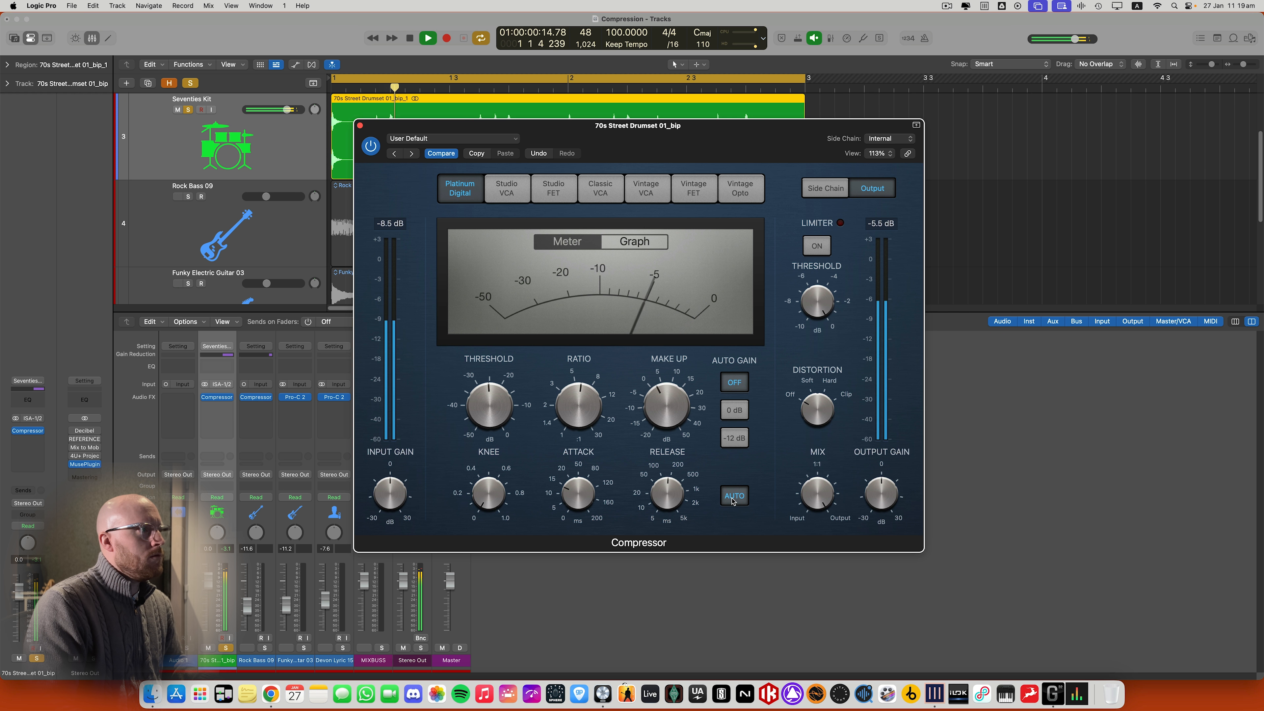
{"action": "key", "text": "space"}
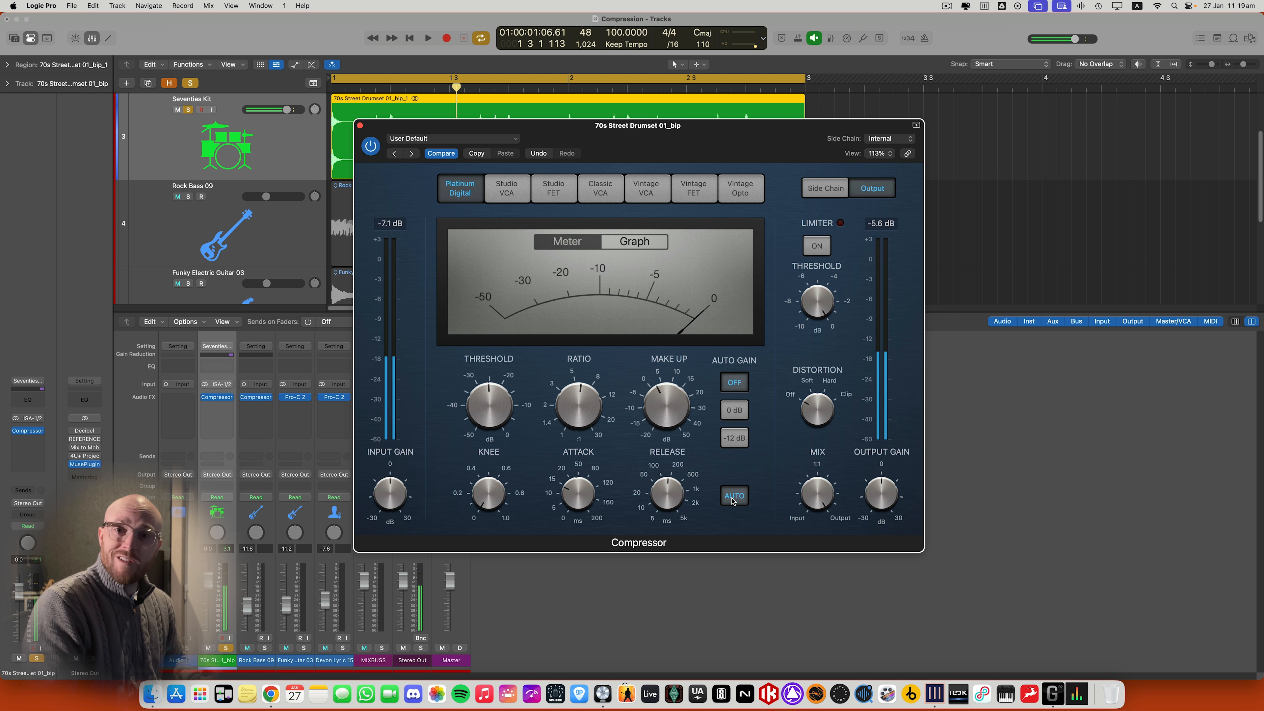
Turn off automatic release in the drum Compressor and audition the soloed drums with the manual release setting
{"action": "left_click", "coordinate": [734, 496]}
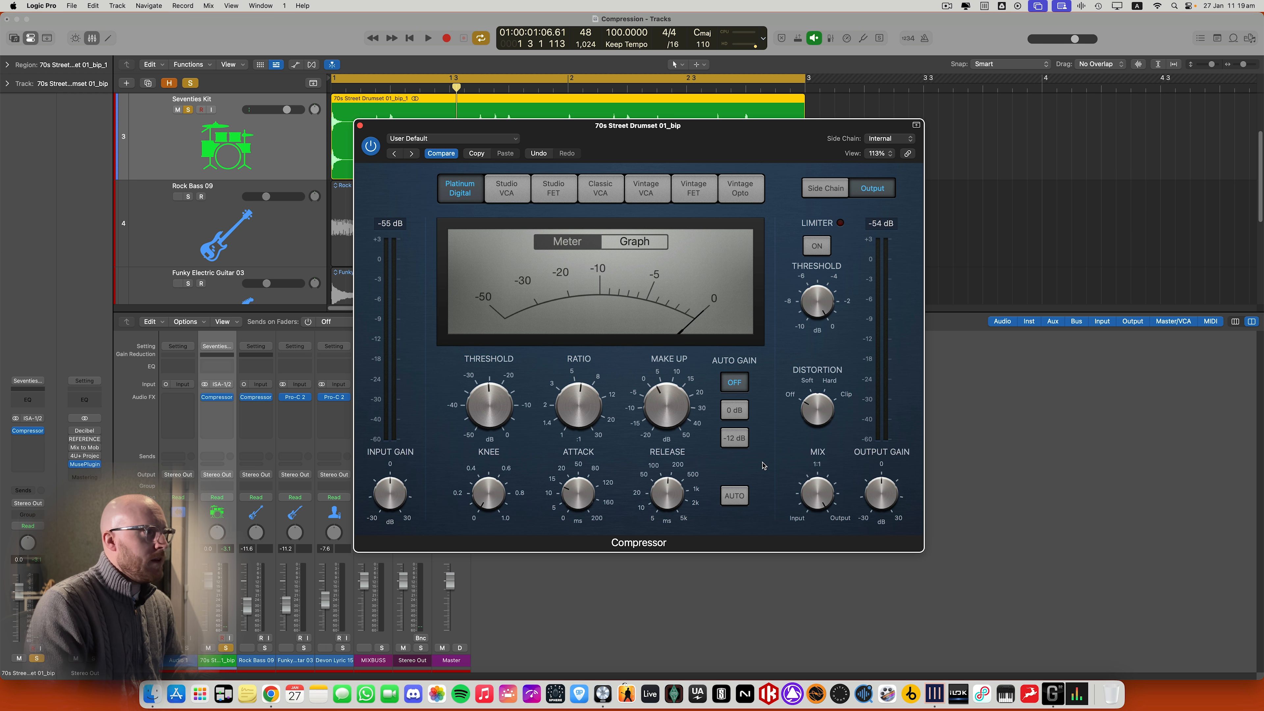
{"action": "key", "text": "space"}
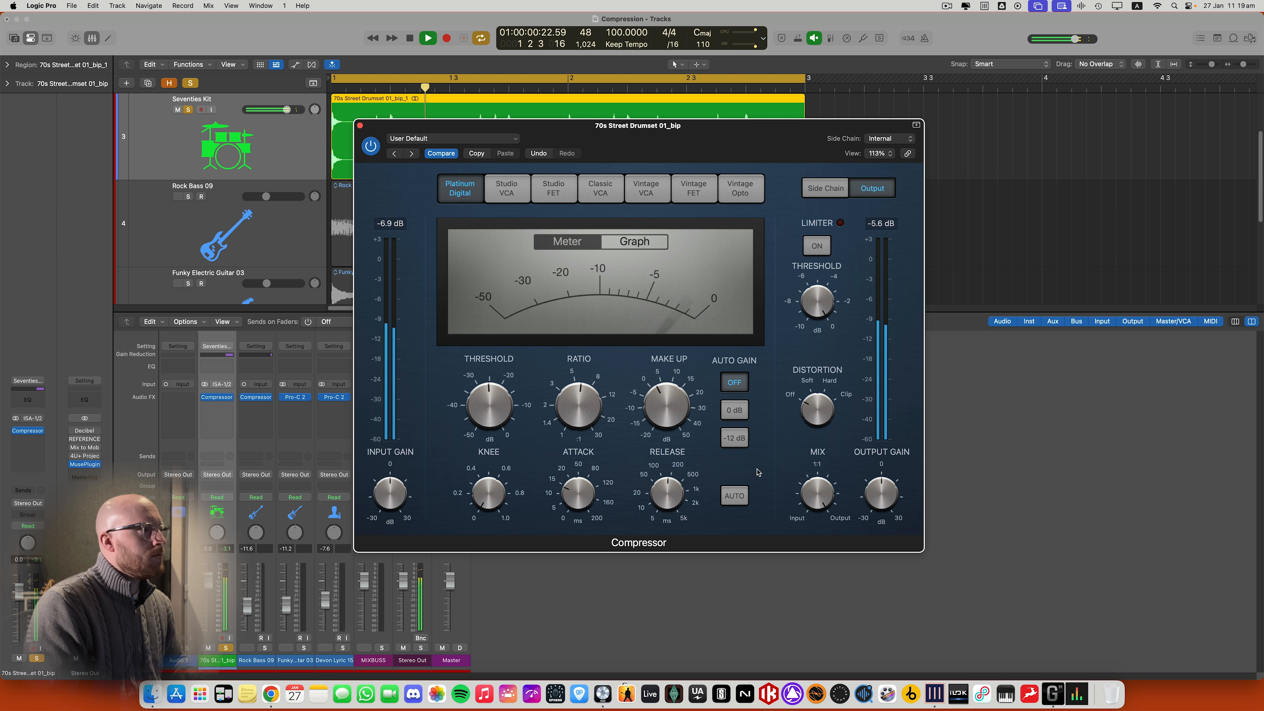
{"action": "key", "text": "space"}
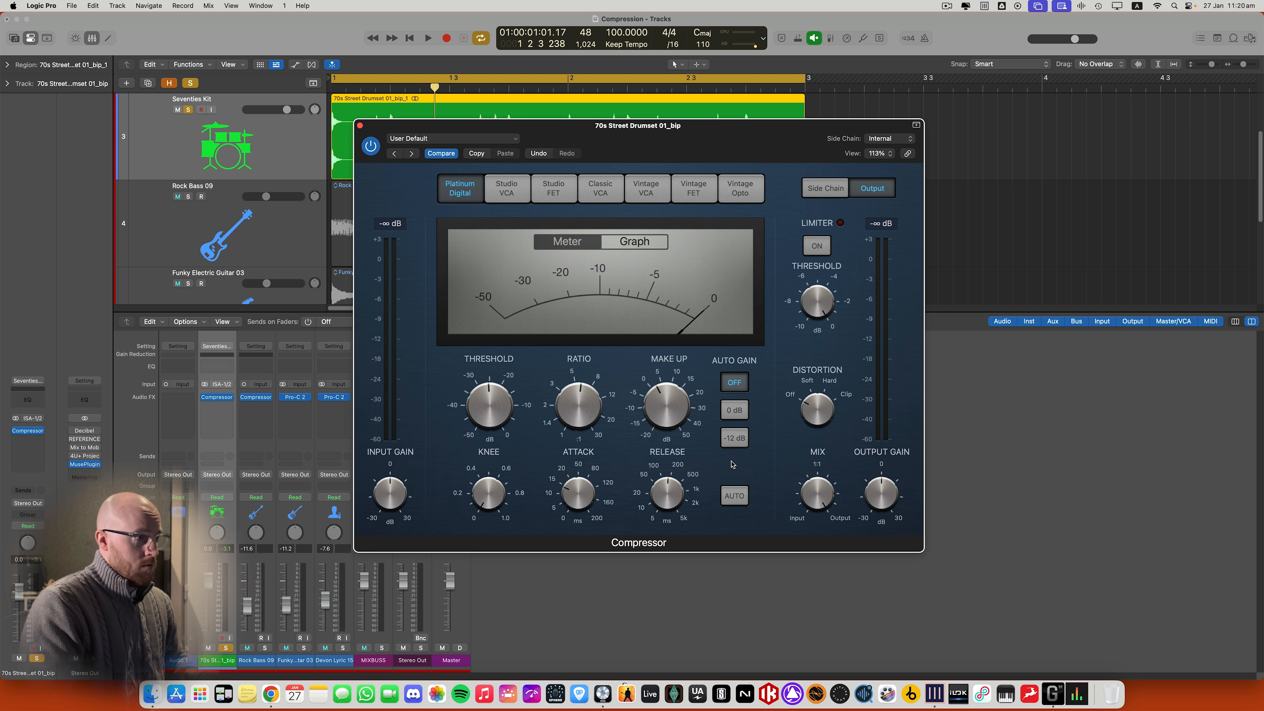
{"action": "key", "text": "space"}
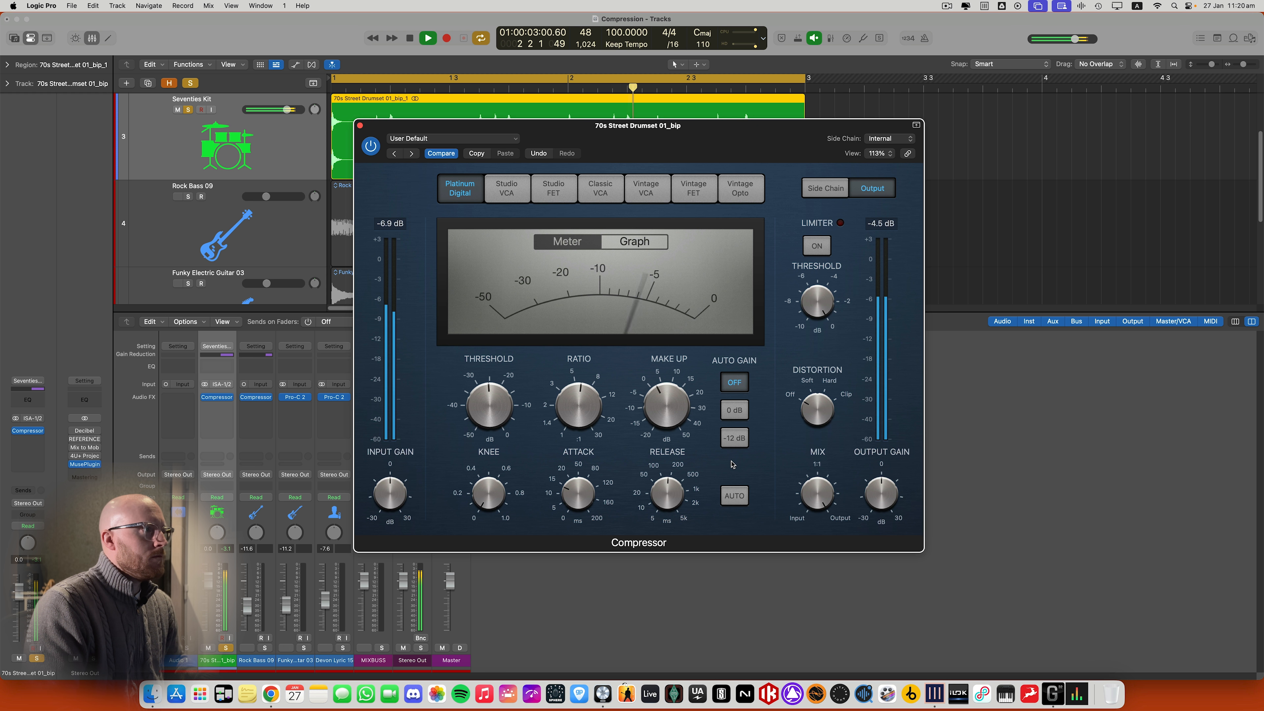
{"action": "key", "text": "space"}
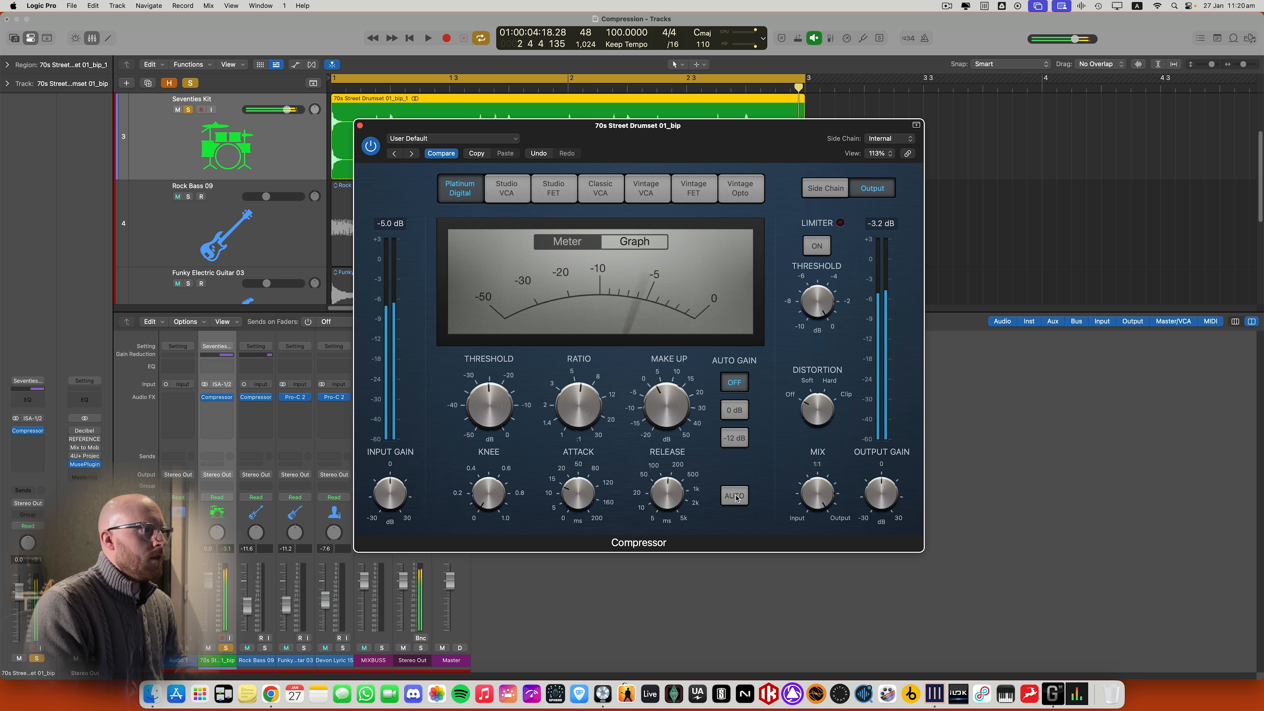
Re-enable automatic release in the drum Compressor, audition the soloed drums, and leave automatic release on
{"action": "left_click", "coordinate": [735, 496]}
{"action": "key", "text": "space"}
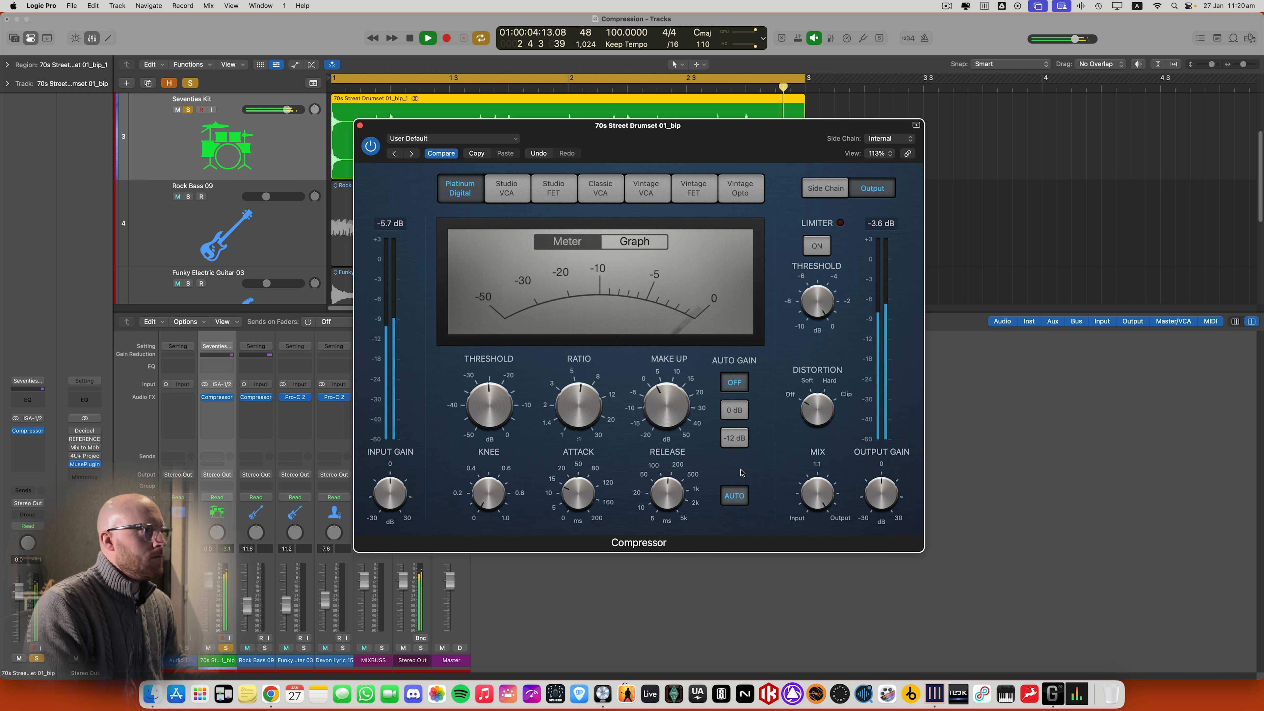
{"action": "key", "text": "space"}
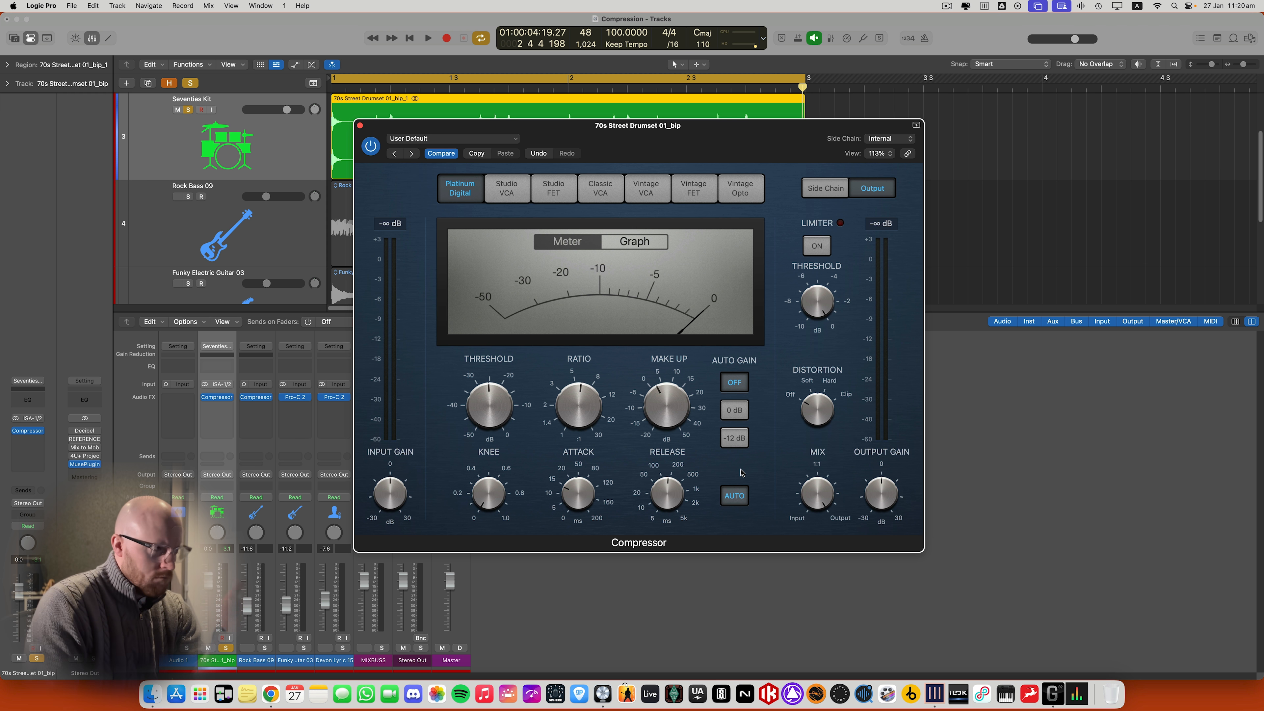
{"action": "left_click", "coordinate": [742, 493]}
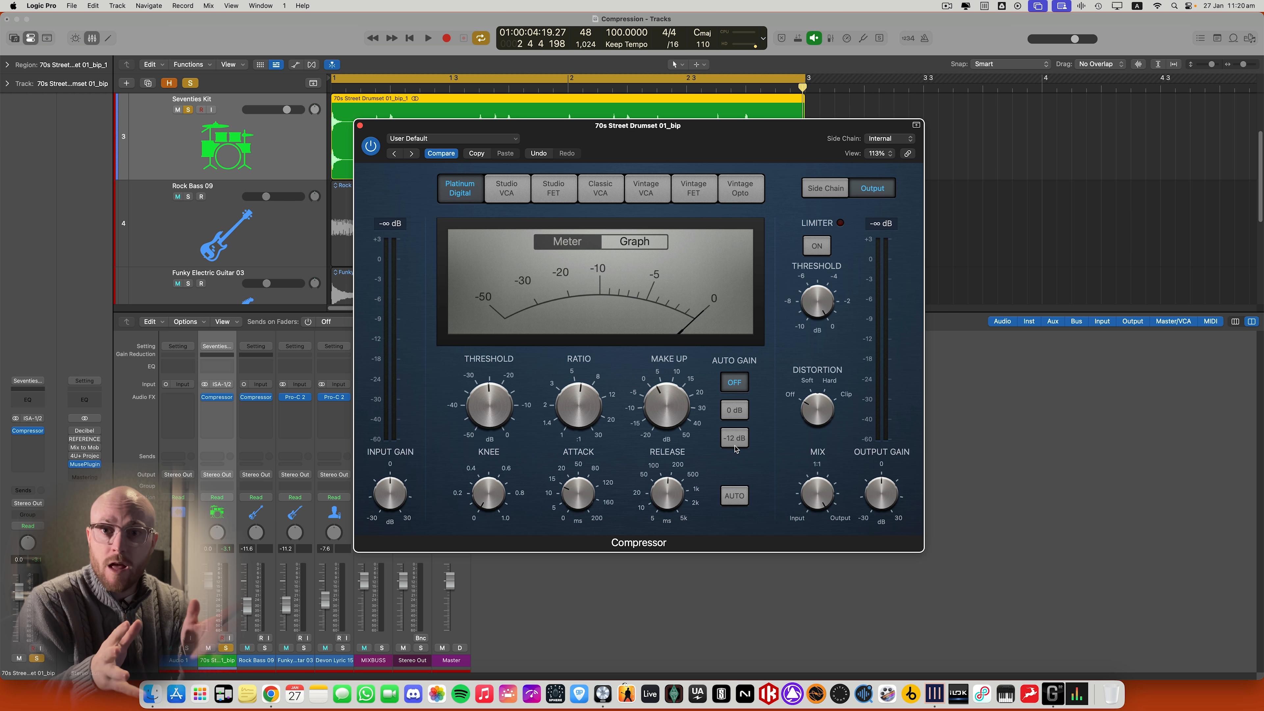
{"action": "left_click", "coordinate": [734, 495]}
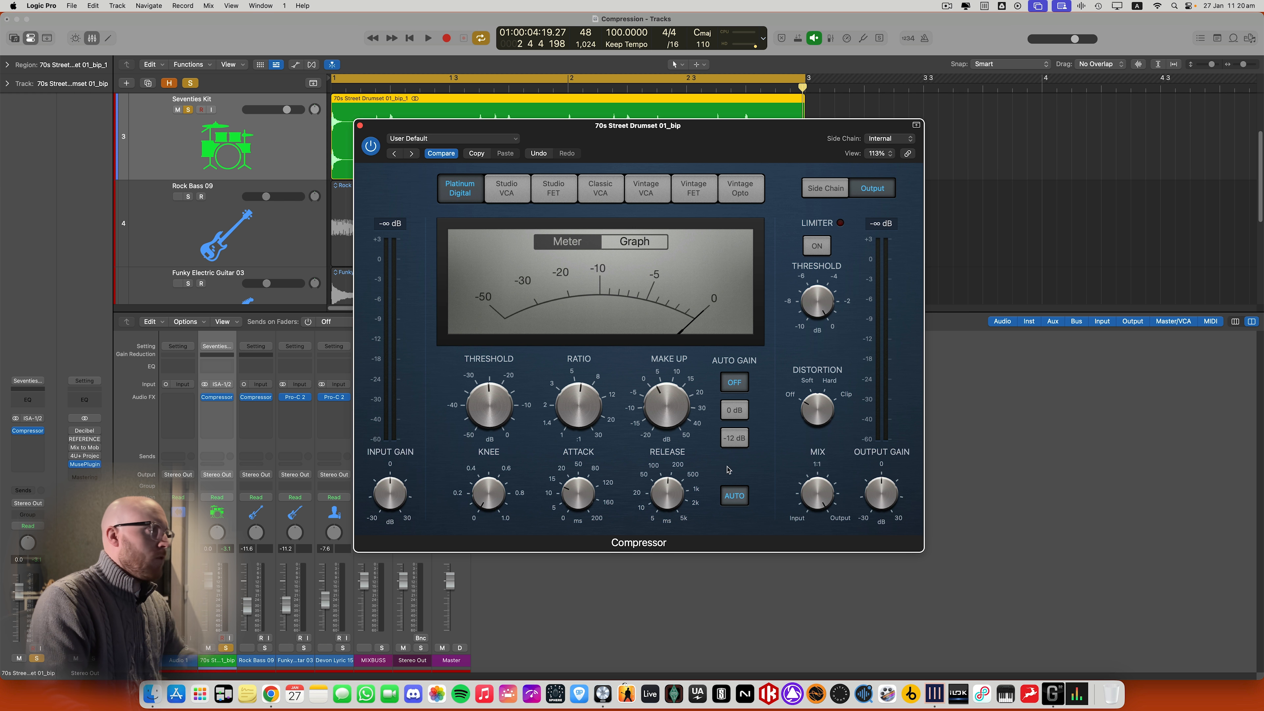
Close the drum Compressor, open Pro-C 2 on the Funky Electric Guitar 03 track, and solo that guitar instead of the drums
{"action": "left_click", "coordinate": [361, 127]}
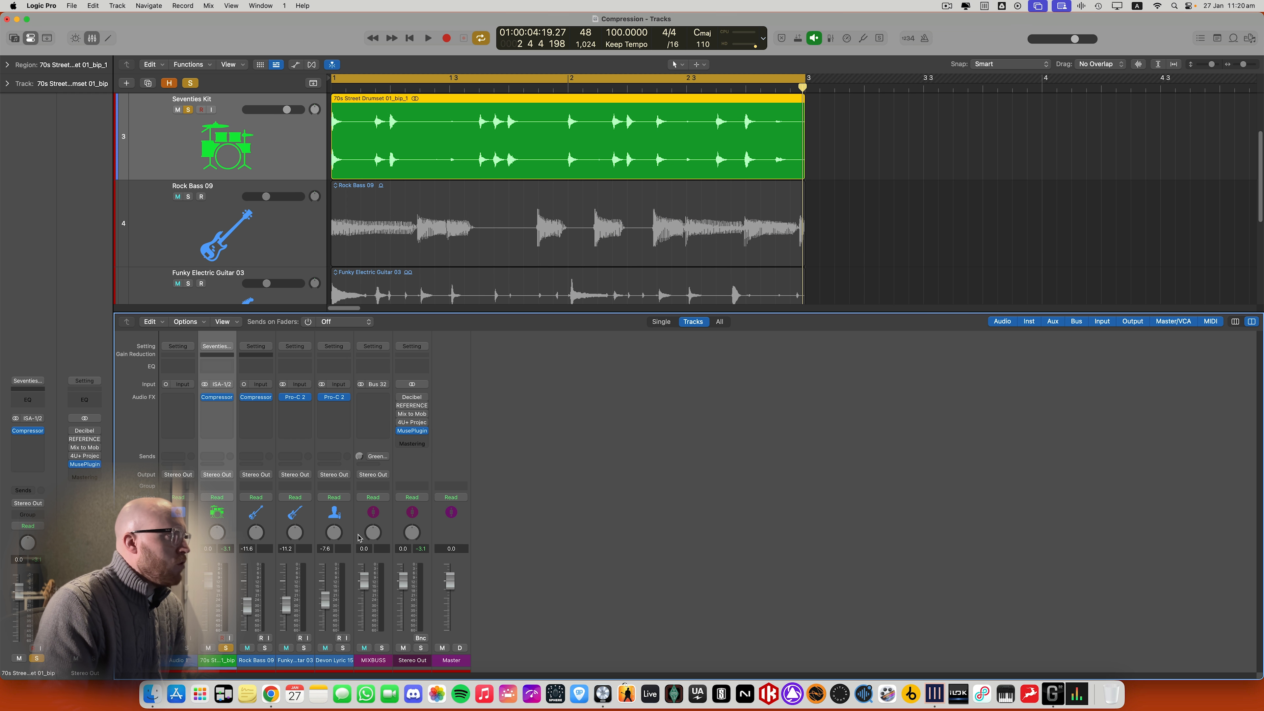
{"action": "left_click", "coordinate": [294, 397]}
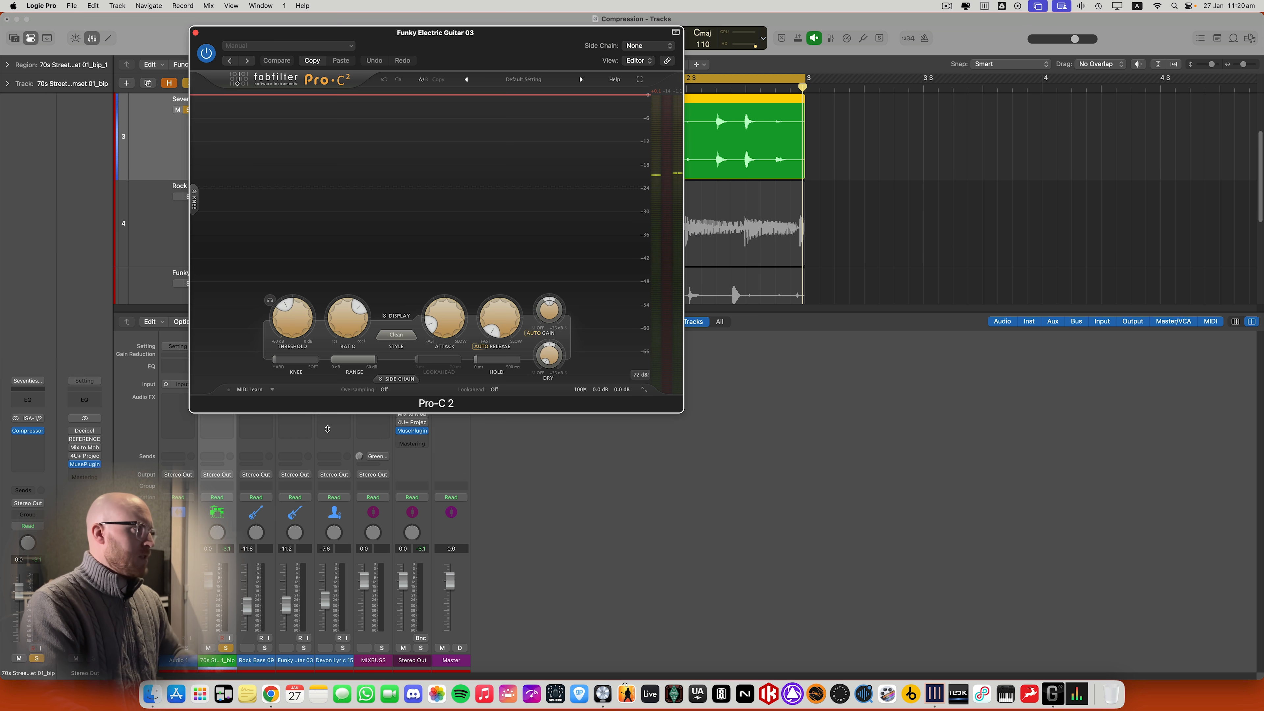
{"action": "left_click_drag", "start_coordinate": [516, 55], "coordinate": [607, 173]}
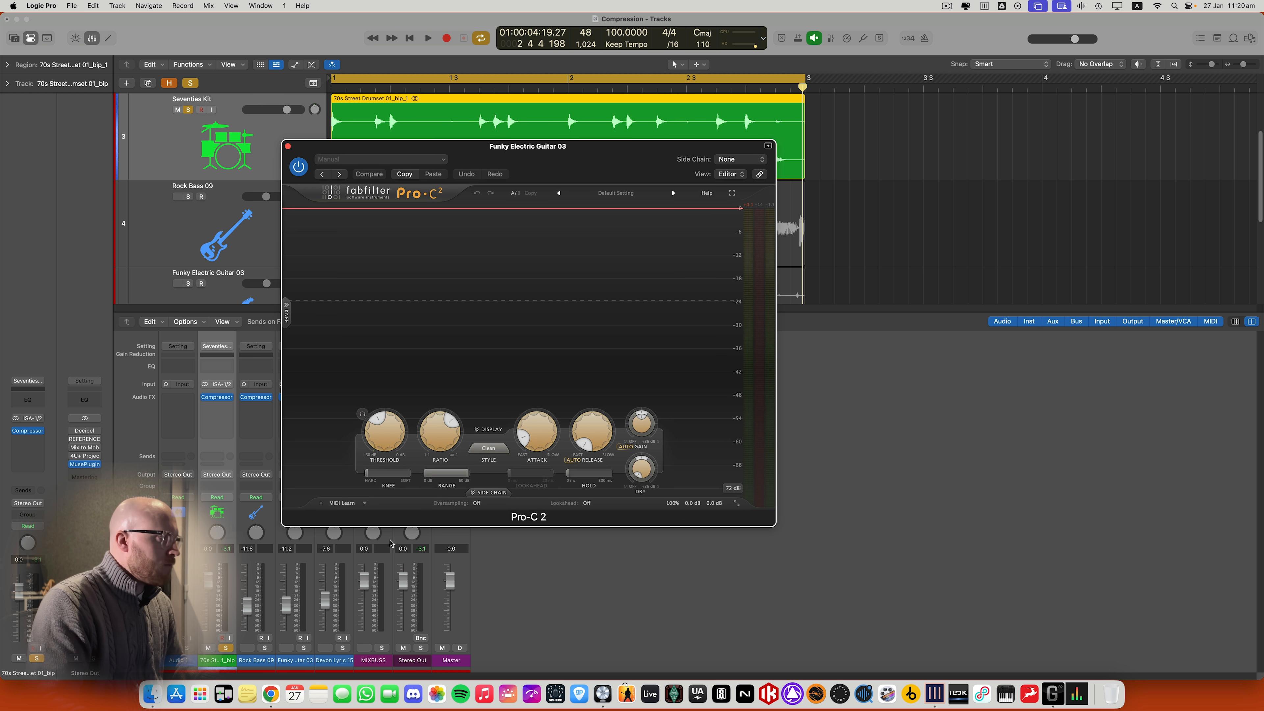
{"action": "left_click", "coordinate": [304, 647]}
{"action": "left_click", "coordinate": [226, 648]}
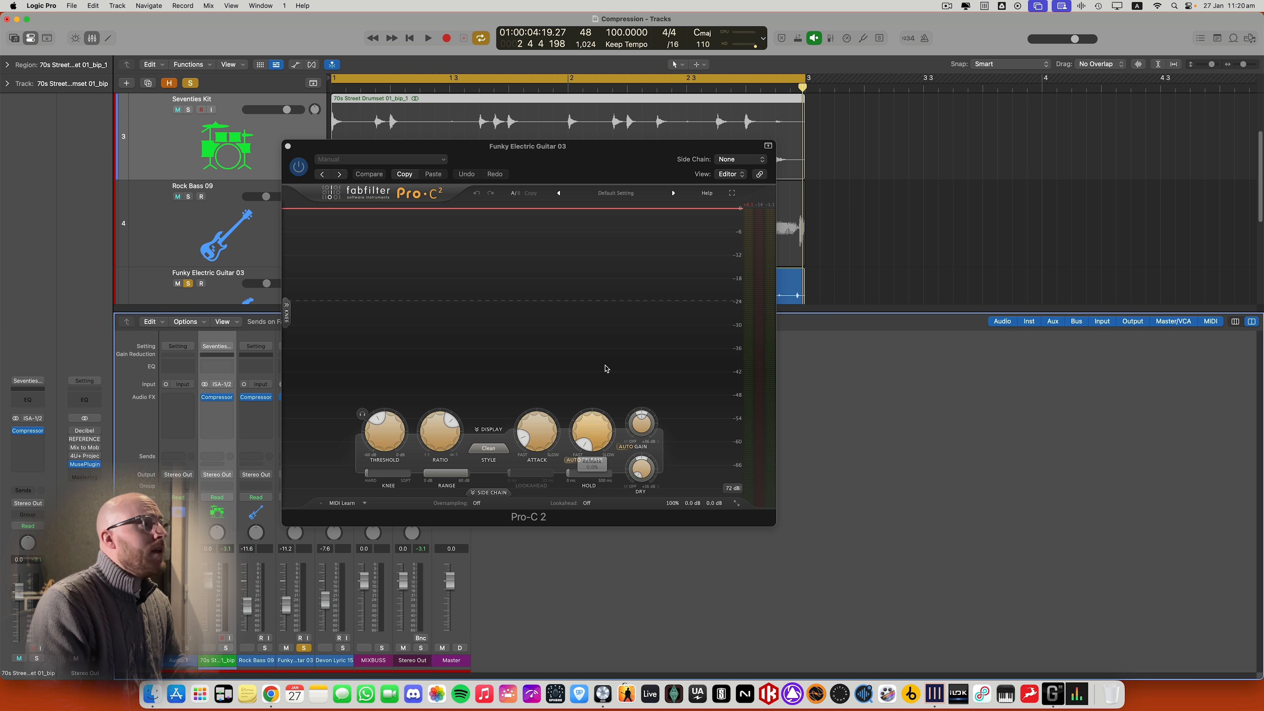
Audition the soloed guitar, turn off auto release in its Pro-C 2, and raise the release from 10 ms to about 91 ms during playback
{"action": "key", "text": "space"}
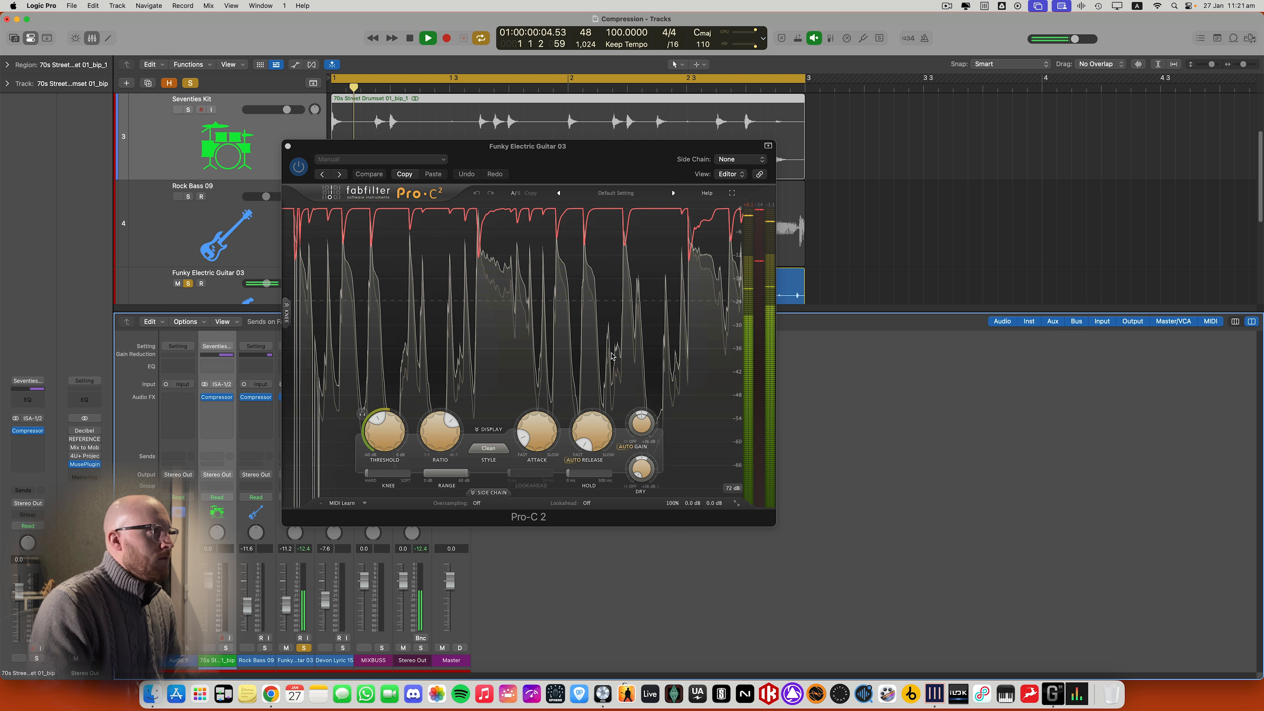
{"action": "key", "text": "space"}
{"action": "mouse_move", "coordinate": [596, 450]}
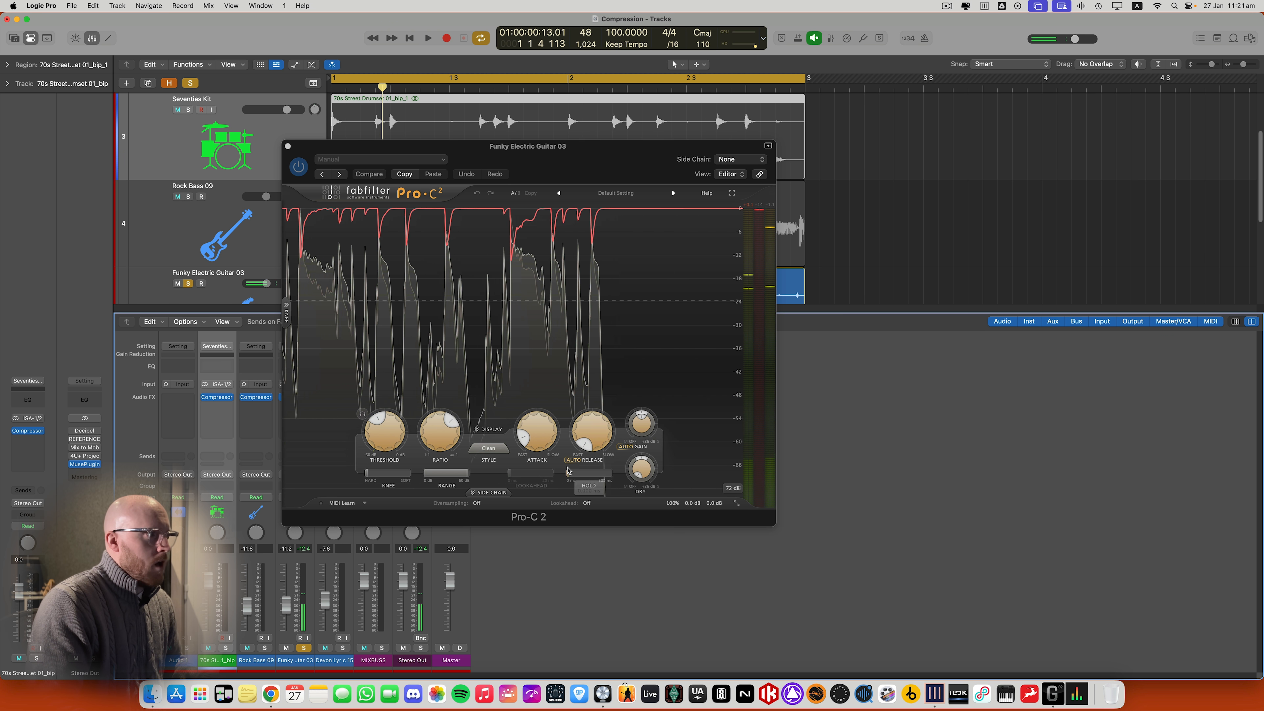
{"action": "left_click", "coordinate": [572, 462]}
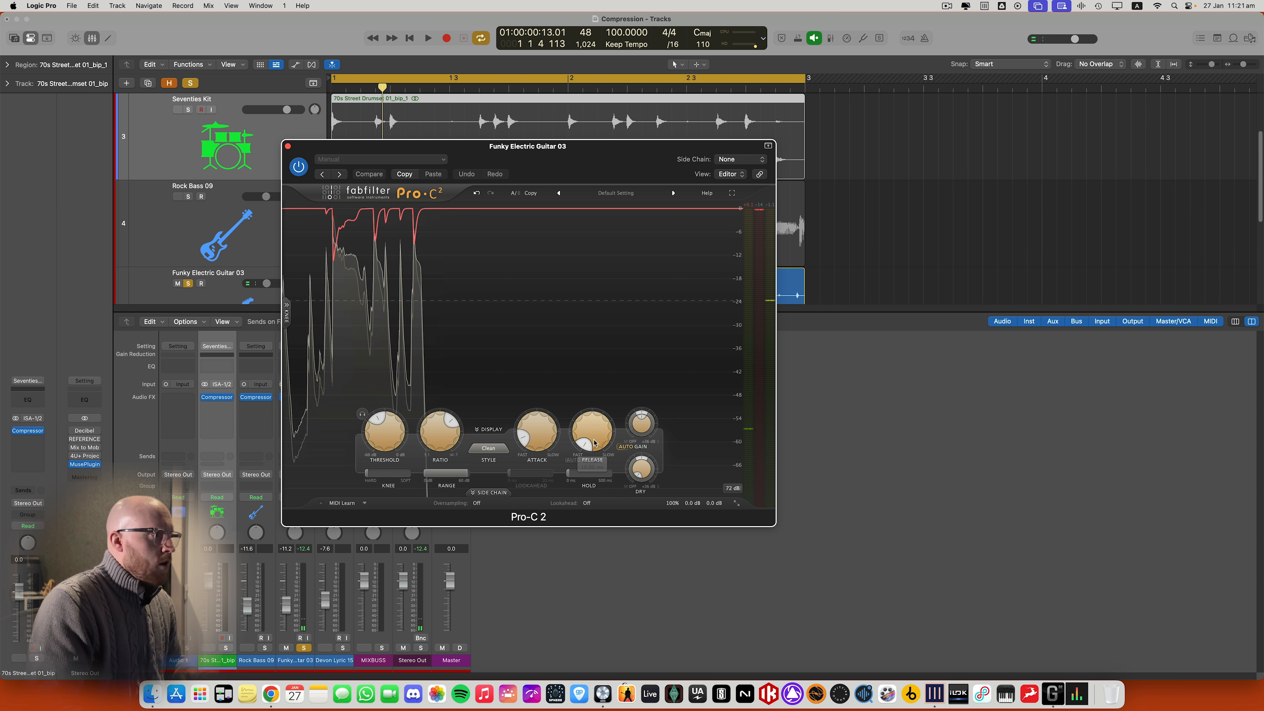
{"action": "key", "text": "space"}
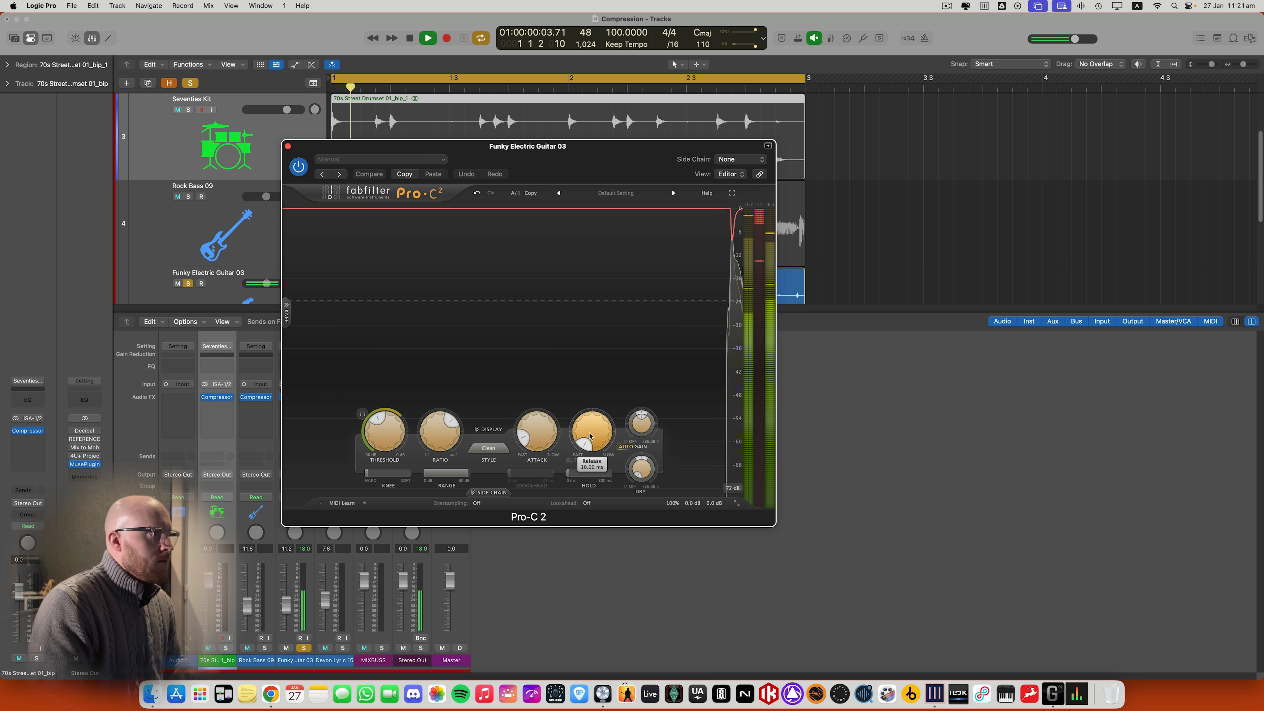
{"action": "left_click_drag", "start_coordinate": [590, 442], "coordinate": [600, 335]}
{"action": "key", "text": "space"}
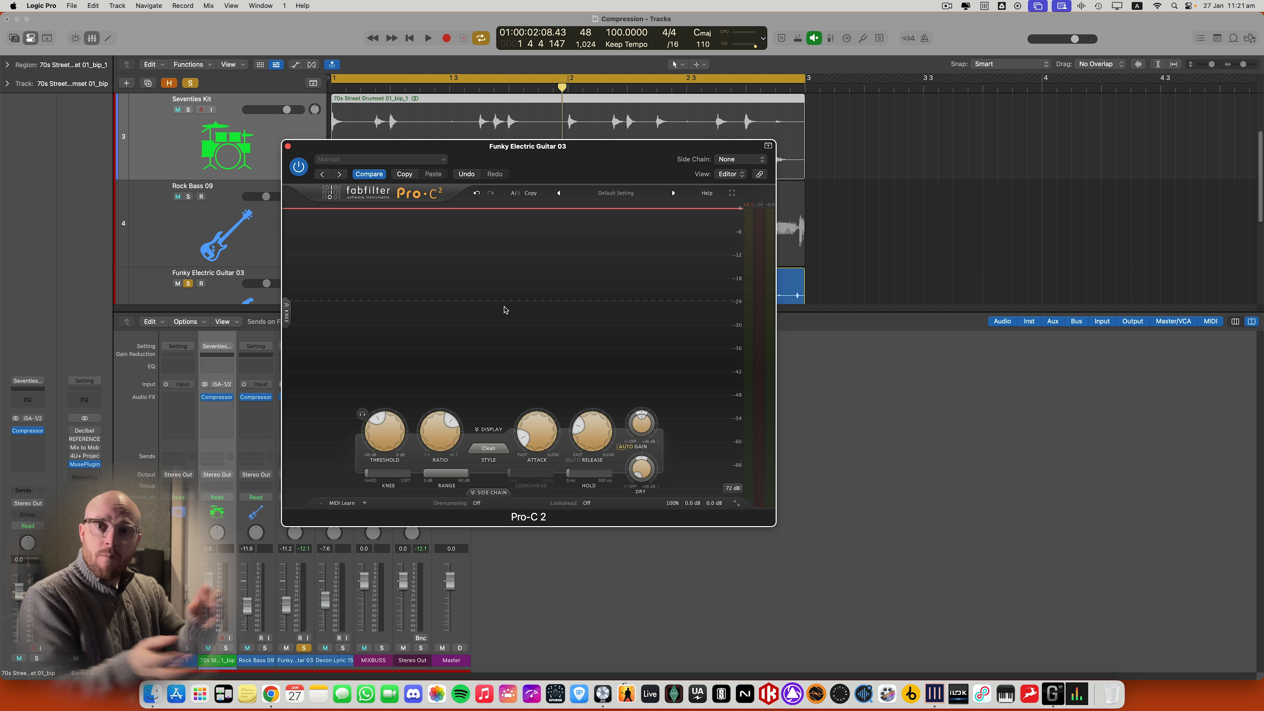
Compare the soloed guitar with Pro-C 2's manual release, with auto release on, and with manual release again
{"action": "key", "text": "space"}
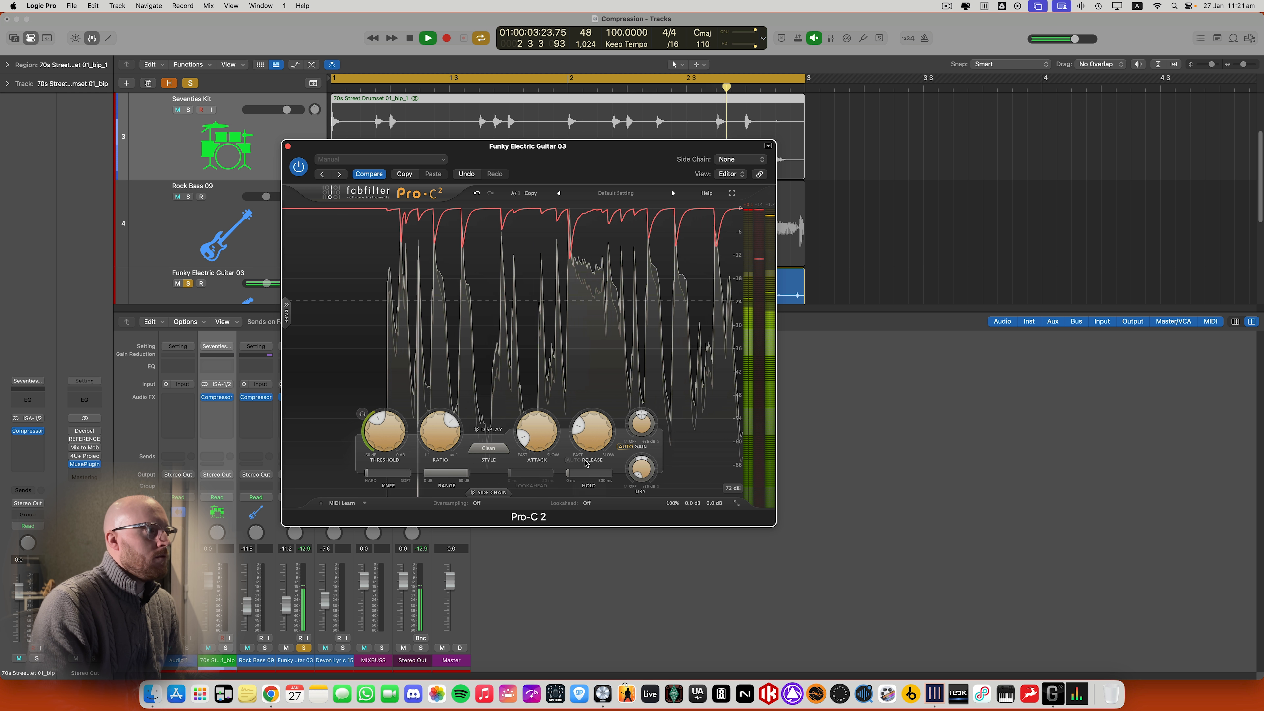
{"action": "key", "text": "space"}
{"action": "key", "text": "space"}
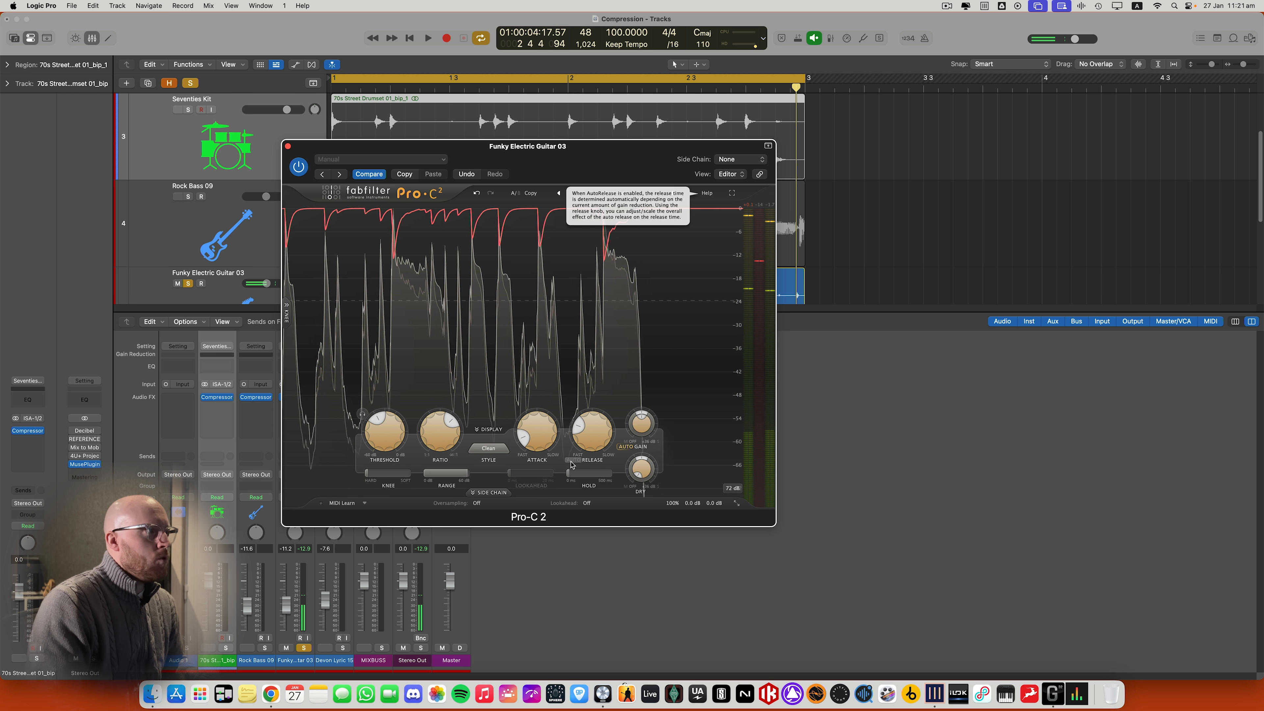
{"action": "left_click", "coordinate": [573, 459]}
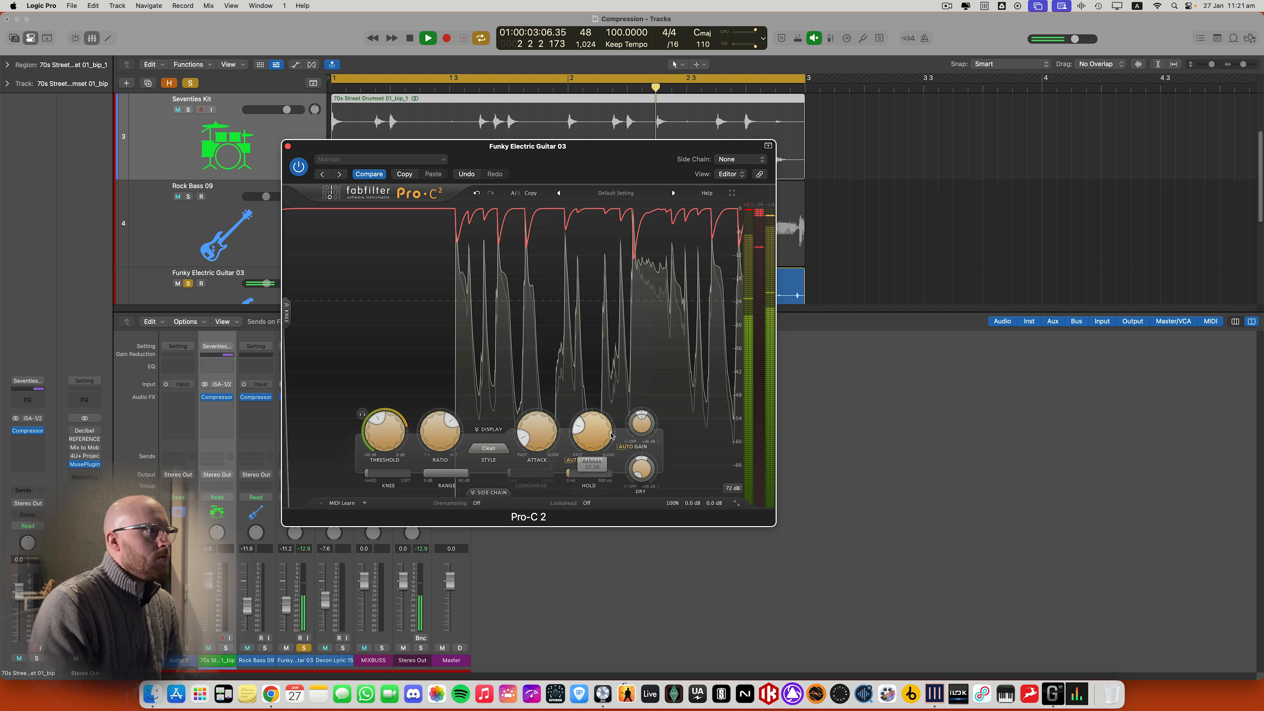
{"action": "key", "text": "space"}
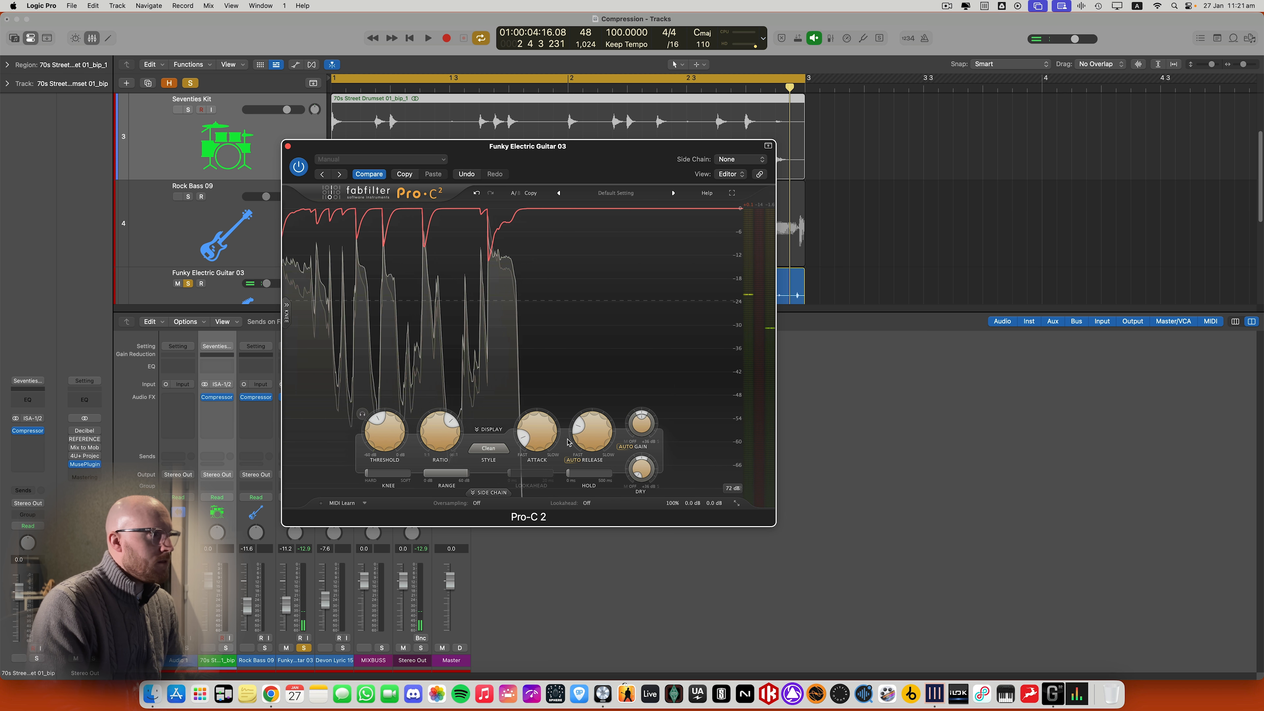
{"action": "key", "text": "space"}
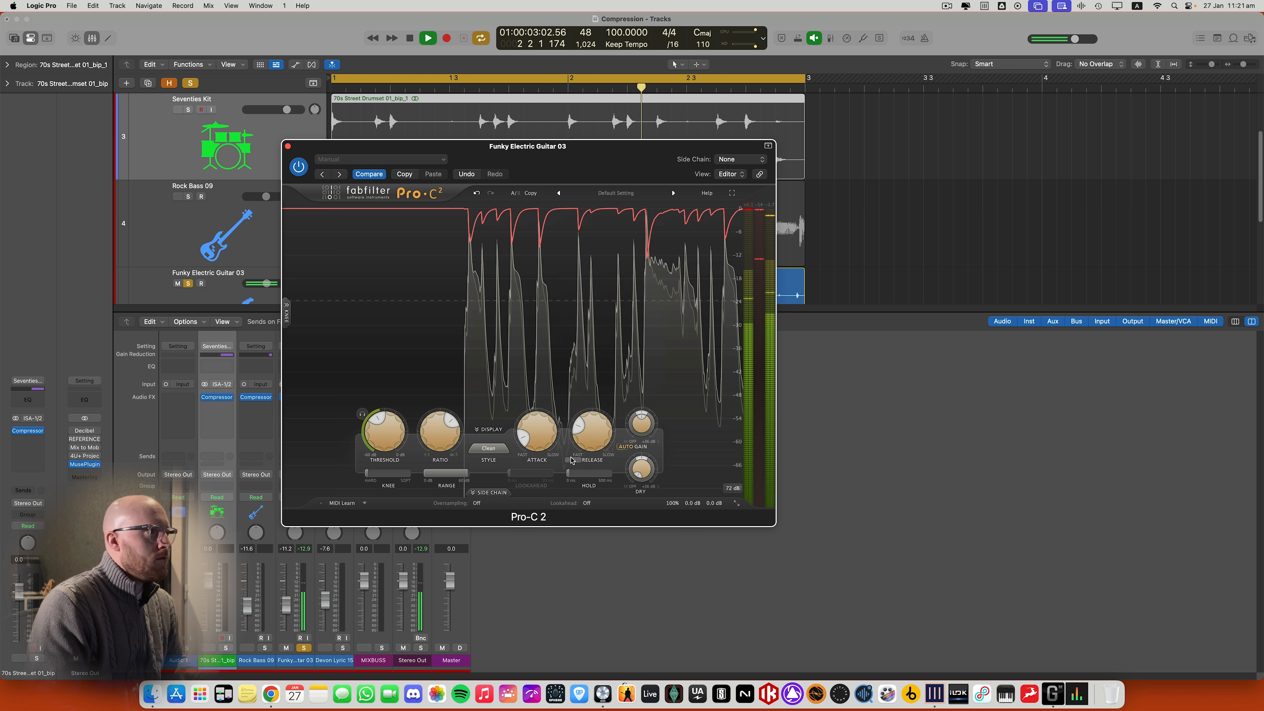
{"action": "key", "text": "space"}
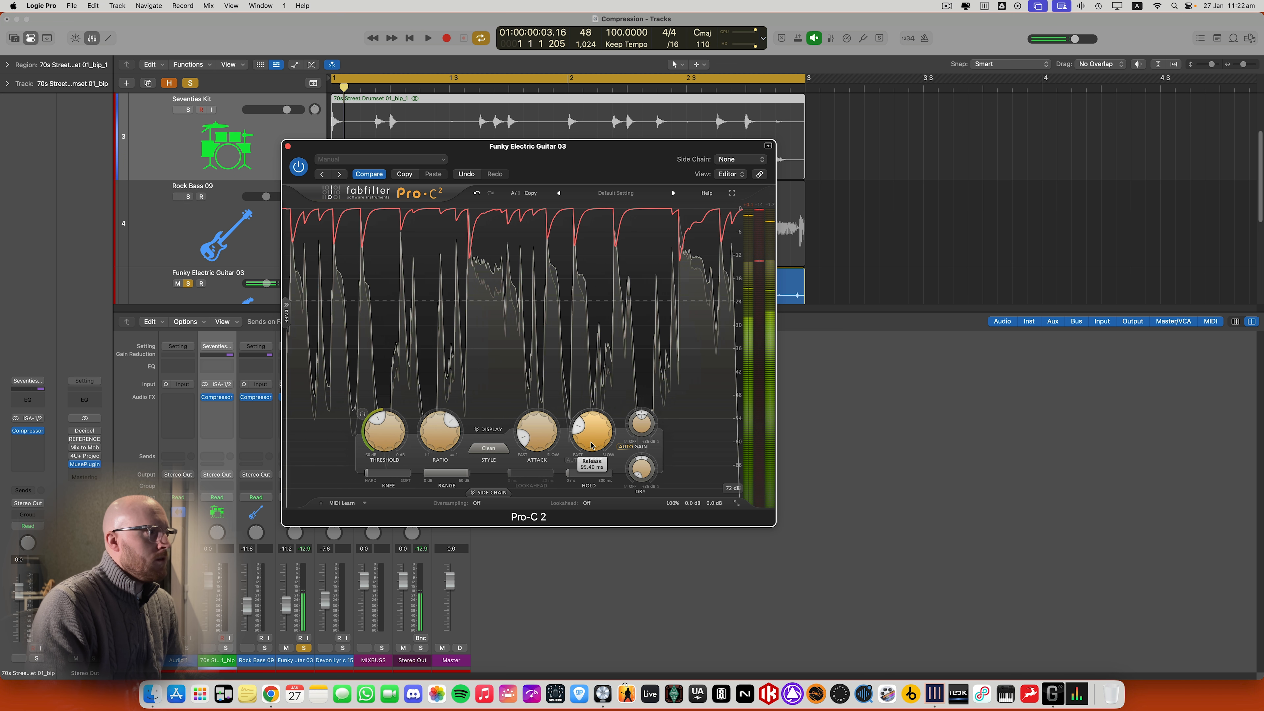
Raise the guitar Pro-C 2's release to about 290 ms and audition the soloed guitar
{"action": "mouse_move", "coordinate": [595, 437]}
{"action": "left_click_drag", "start_coordinate": [595, 437], "coordinate": [612, 366]}
{"action": "key", "text": "space"}
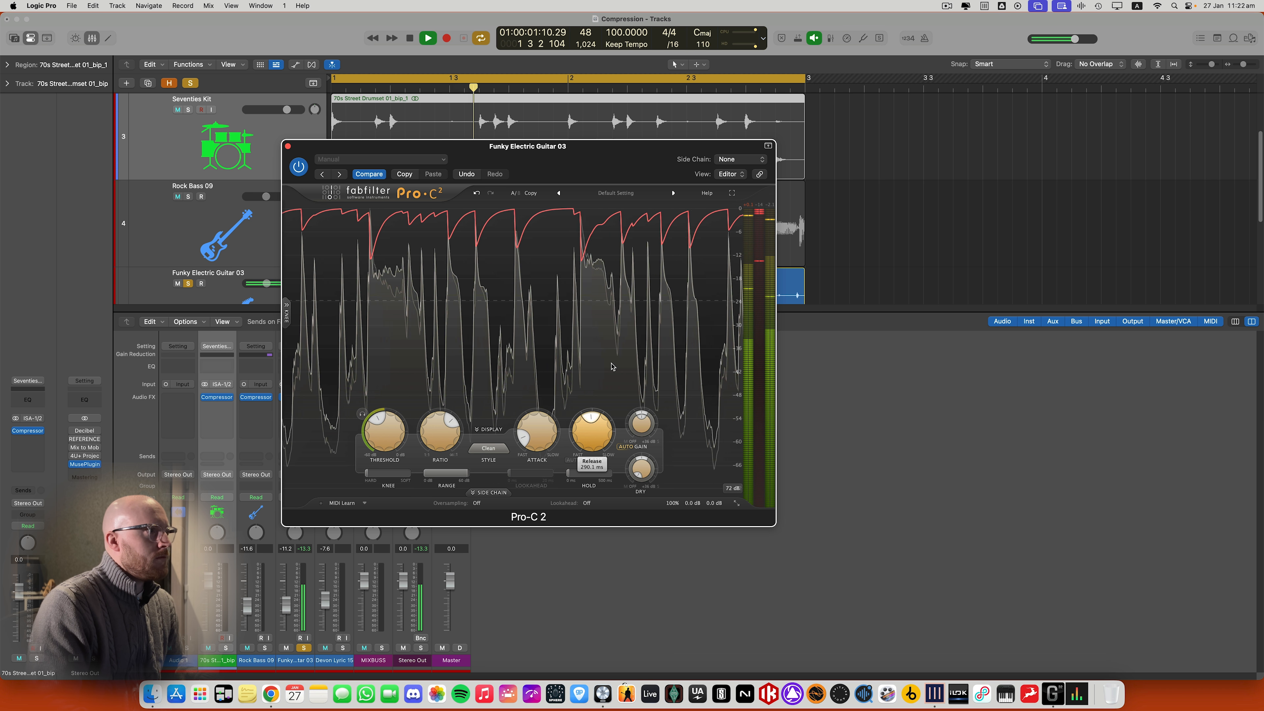
{"action": "key", "text": "space"}
Lower the guitar Pro-C 2's release to about 205 ms and audition the guitar with auto release on
{"action": "left_click_drag", "start_coordinate": [586, 446], "coordinate": [585, 459]}
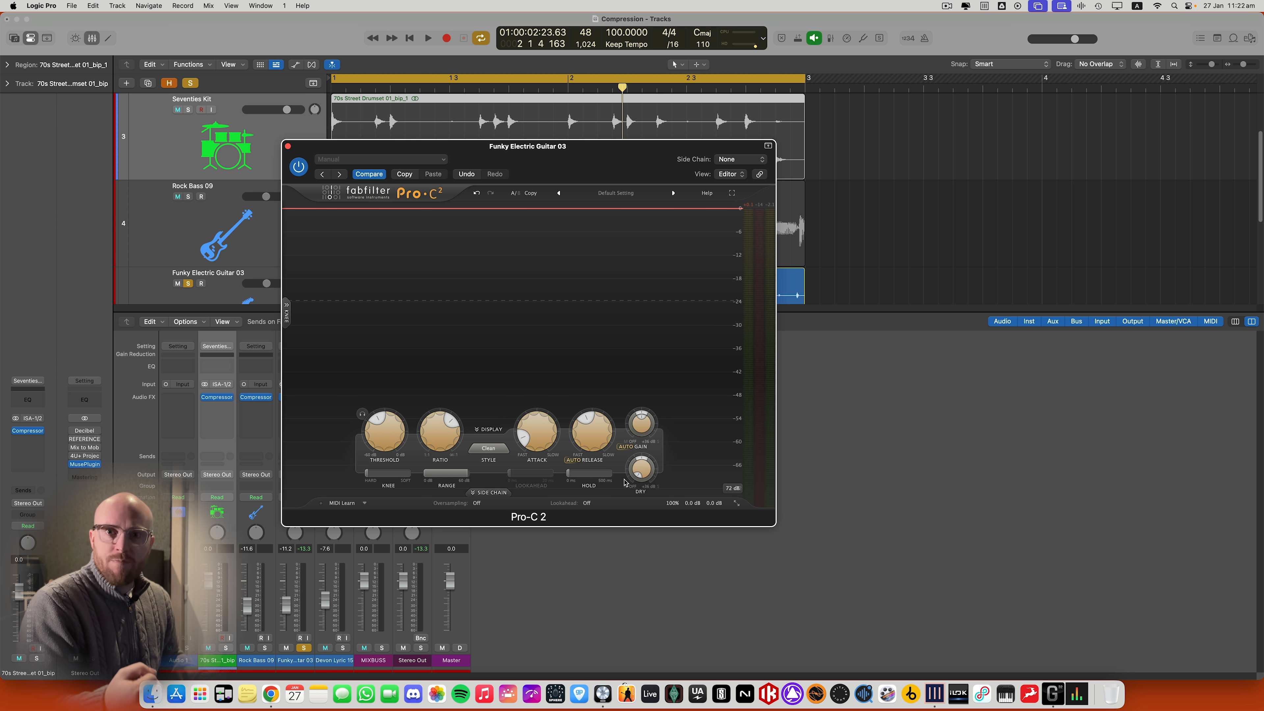
{"action": "key", "text": "space"}
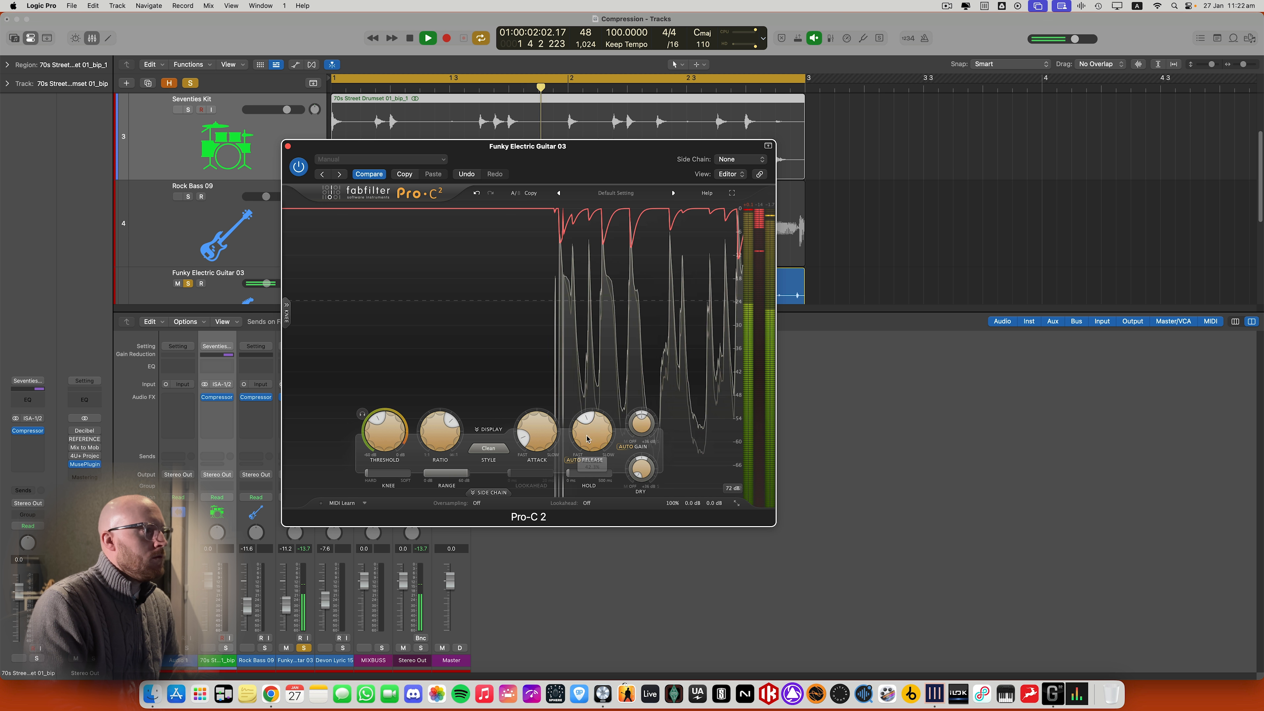
{"action": "key", "text": "space"}
Fine-tune the guitar Pro-C 2's release around 193 ms with auto release off, and audition the soloed guitar
{"action": "mouse_move", "coordinate": [588, 445]}
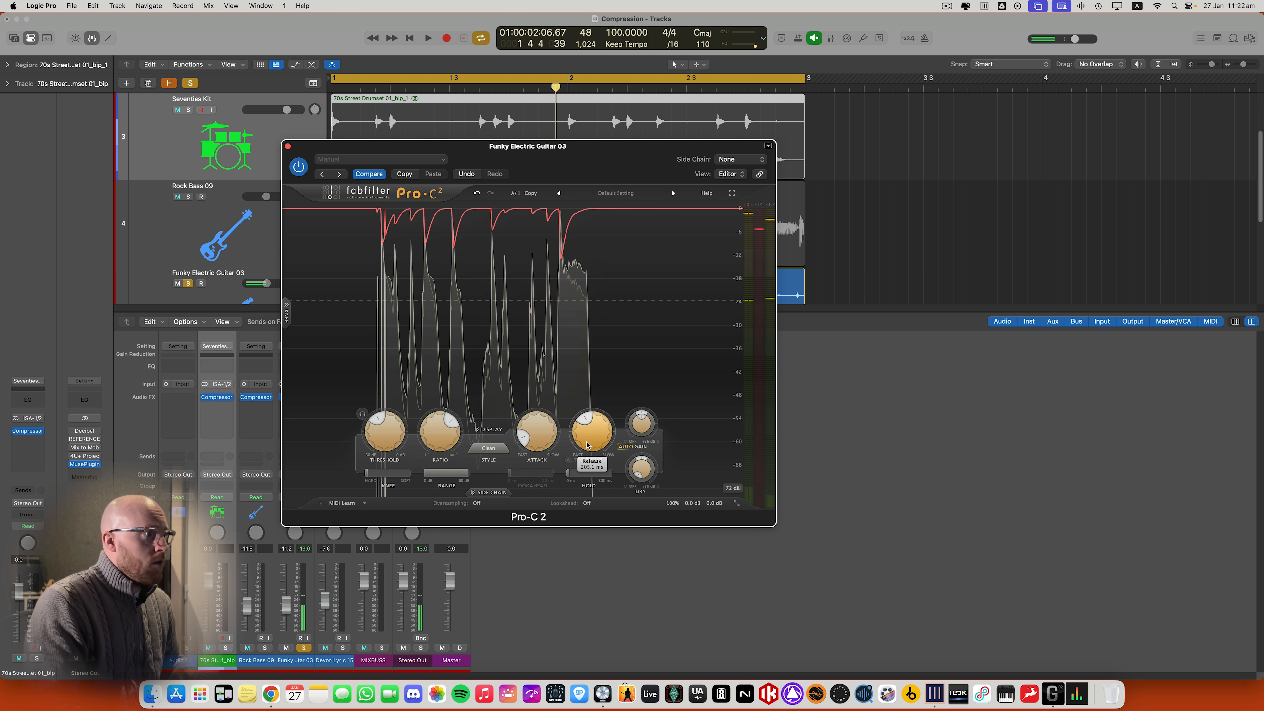
{"action": "left_click_drag", "start_coordinate": [587, 445], "coordinate": [585, 449]}
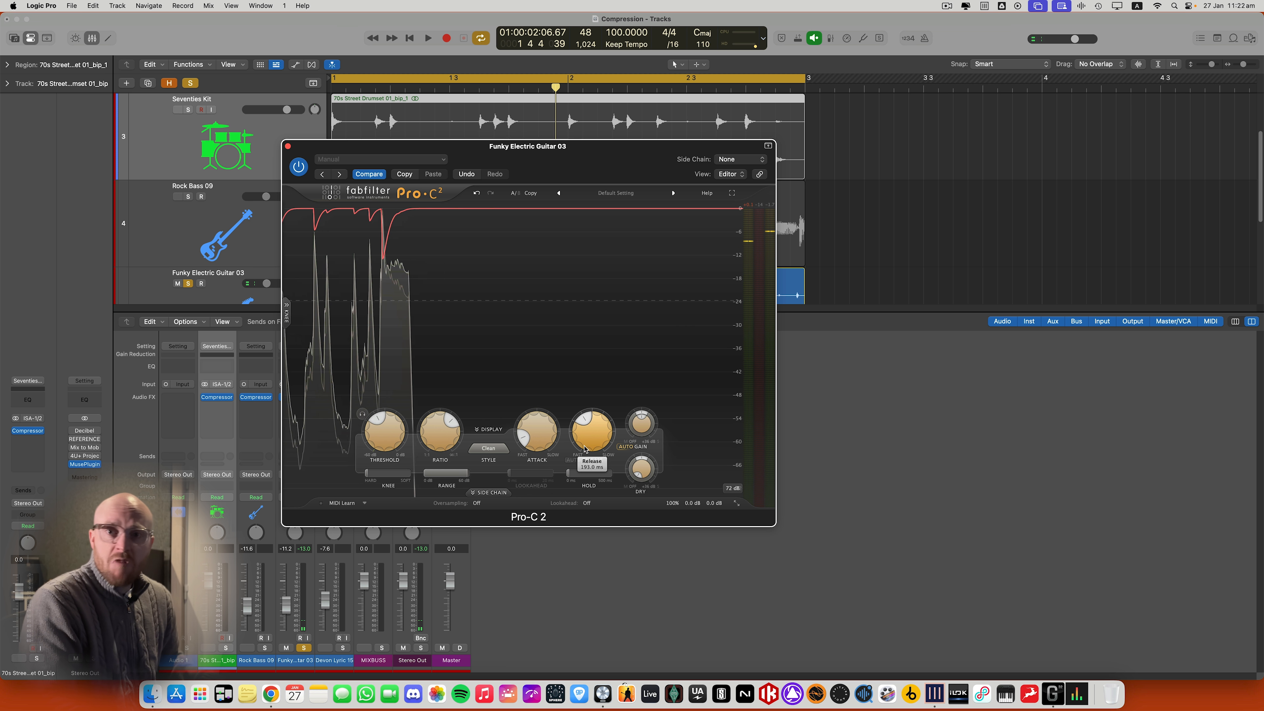
{"action": "key", "text": "space"}
{"action": "left_click_drag", "start_coordinate": [594, 436], "coordinate": [587, 433]}
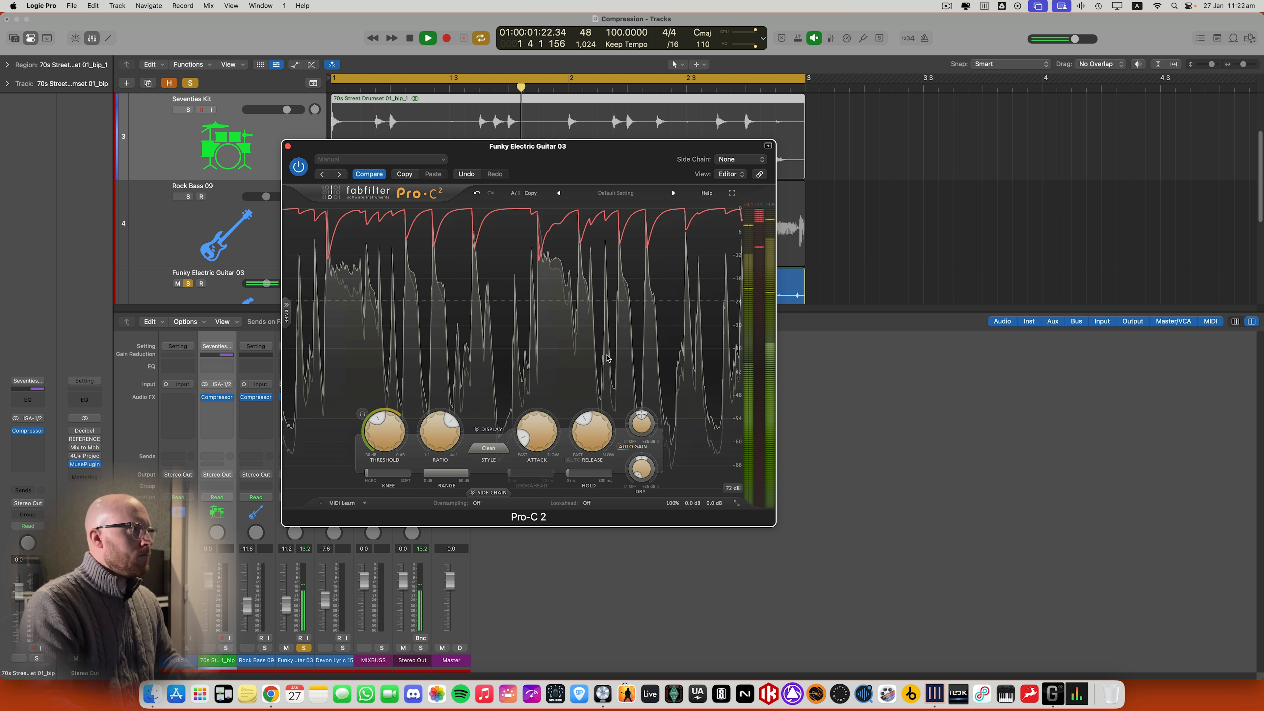
{"action": "key", "text": "space"}
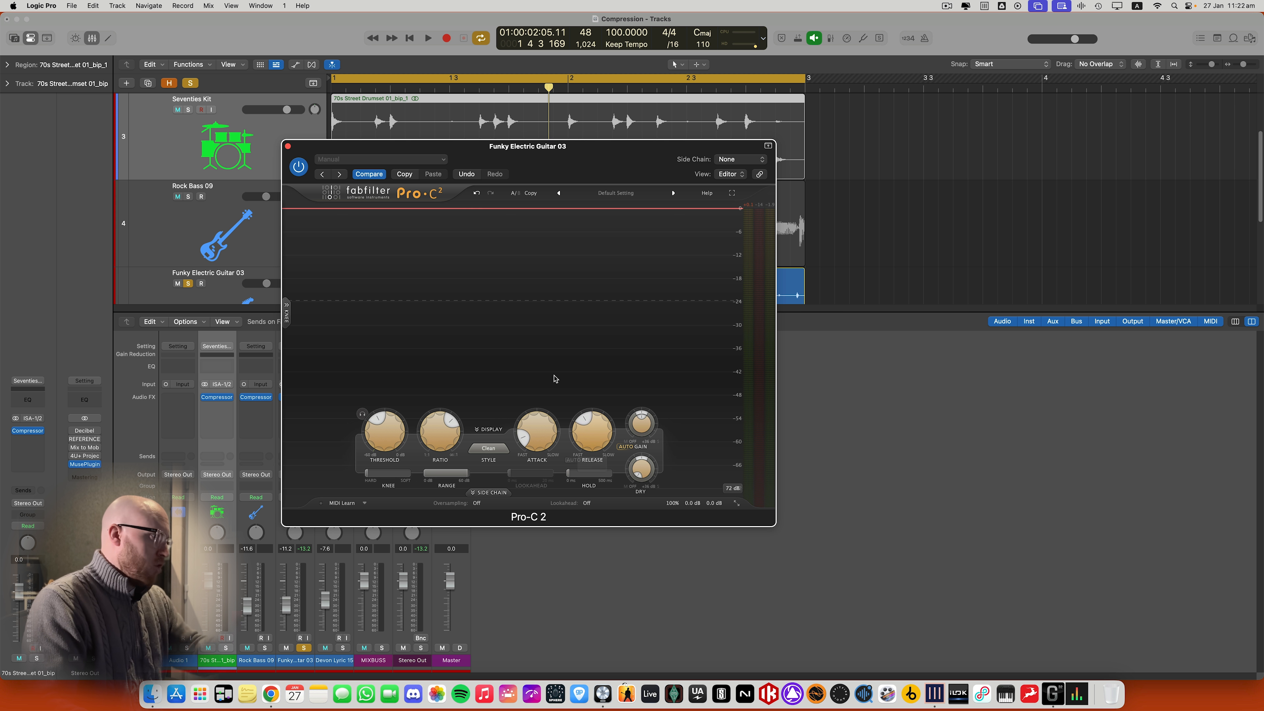
Close the guitar's Pro-C 2, unsolo the guitar track, and select the Devon Lyric 15 vocal track
{"action": "left_click", "coordinate": [287, 146]}
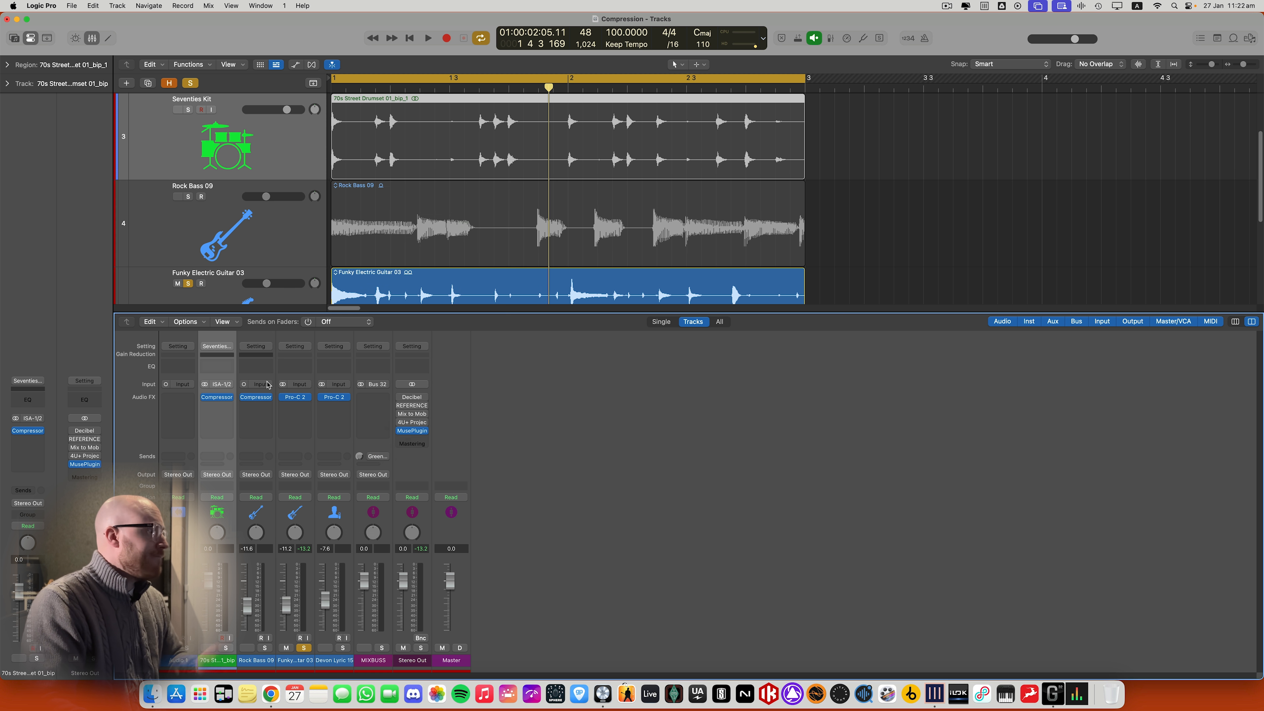
{"action": "left_click", "coordinate": [302, 648]}
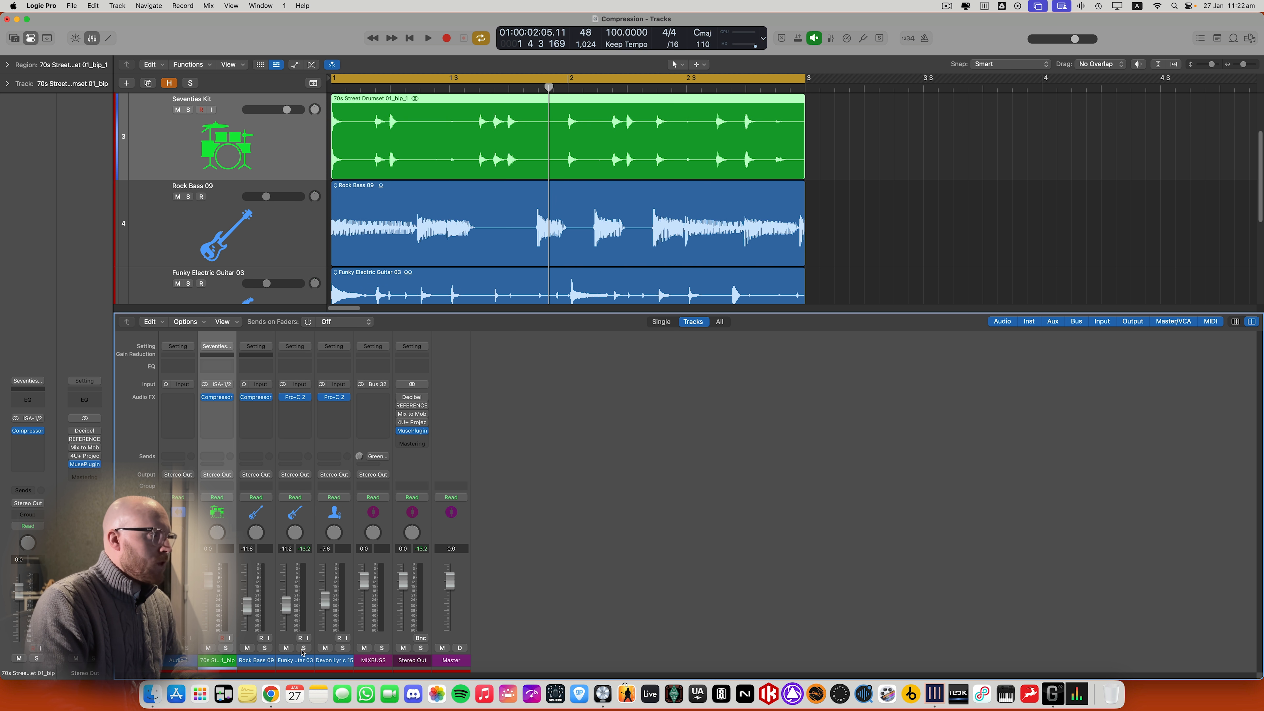
{"action": "left_click", "coordinate": [304, 513]}
{"action": "left_click", "coordinate": [327, 517]}
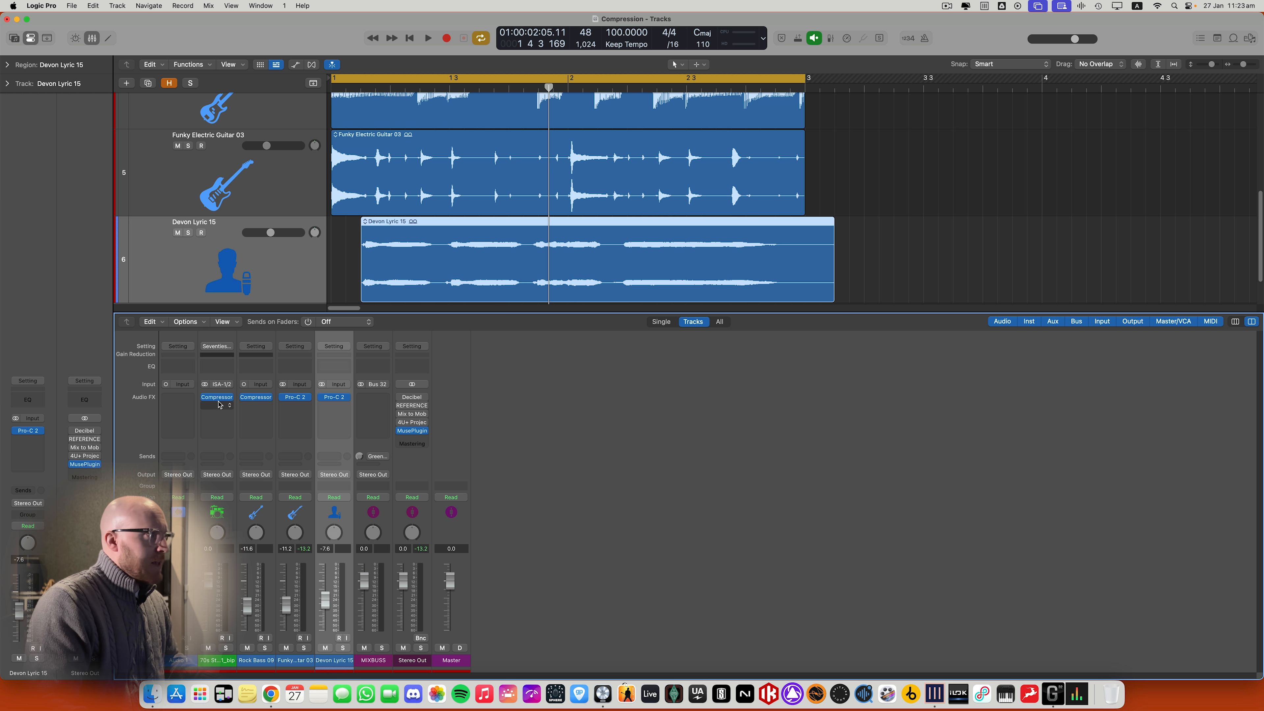
{"action": "left_click_drag", "start_coordinate": [217, 398], "coordinate": [221, 410]}
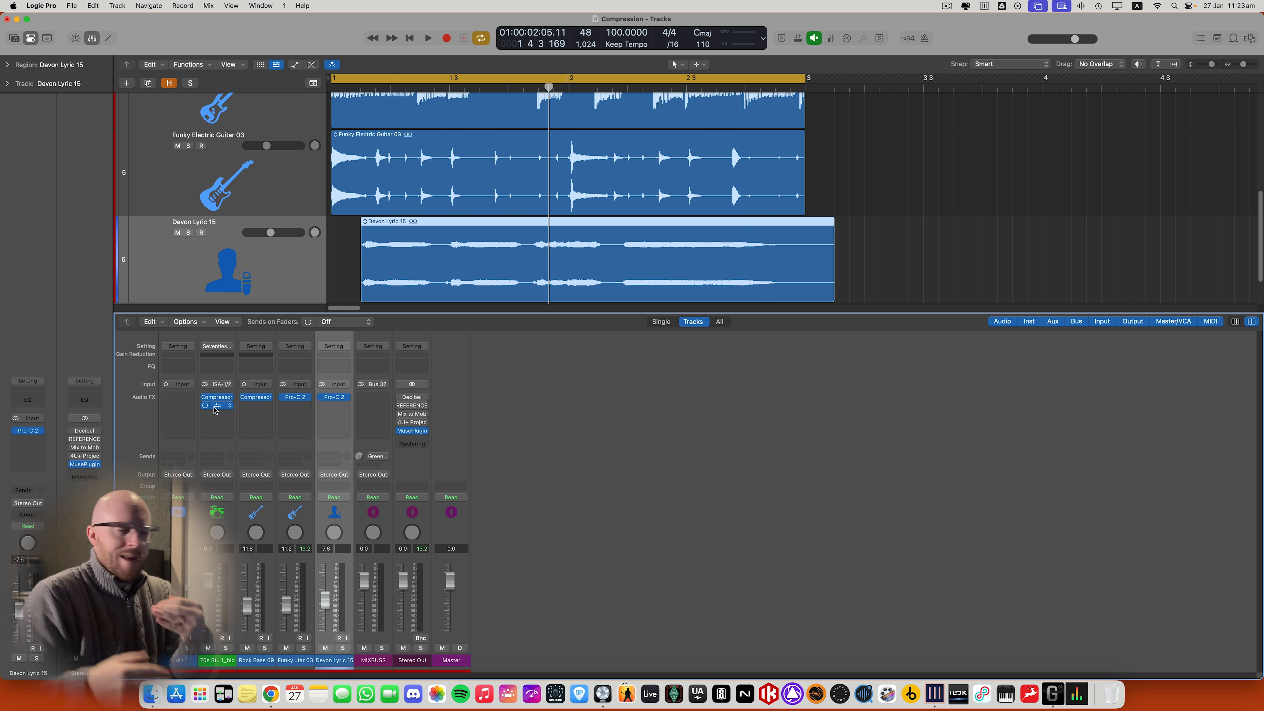
Remove the drum channel's second plug-in and show the Mix control in its remaining Compressor
{"action": "left_click", "coordinate": [229, 406]}
{"action": "left_click", "coordinate": [281, 438]}
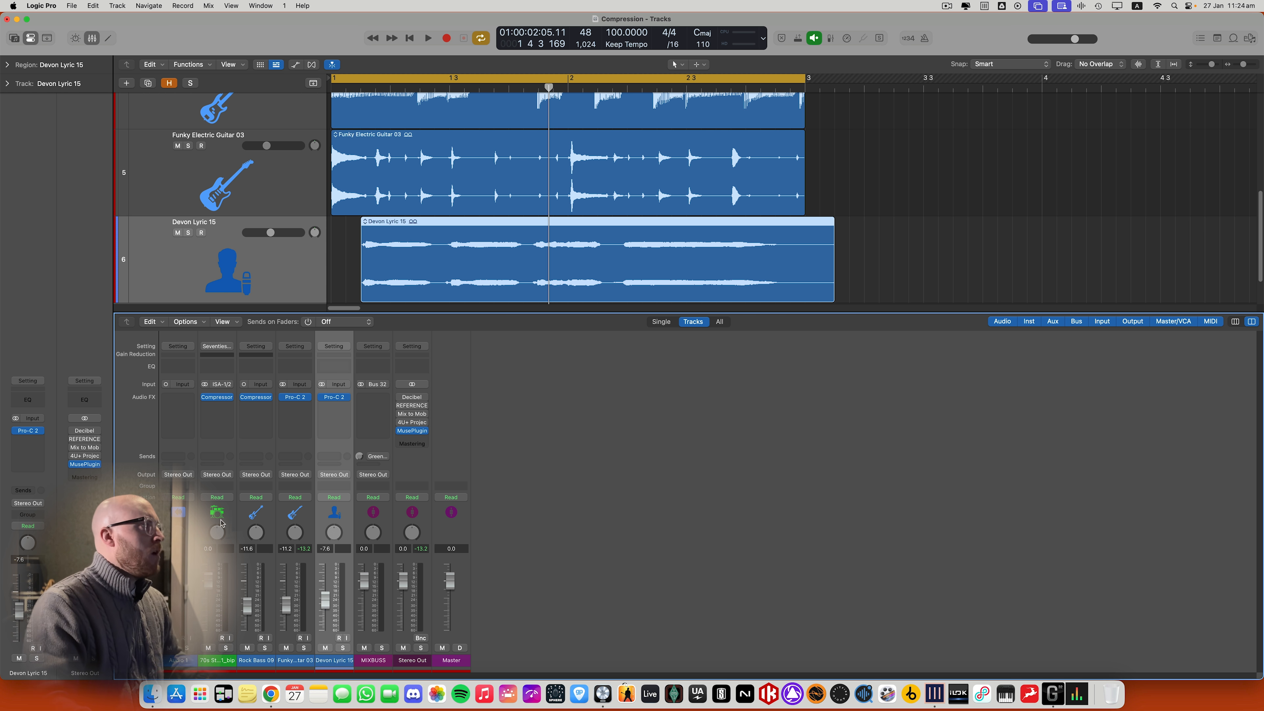
{"action": "left_click", "coordinate": [216, 397]}
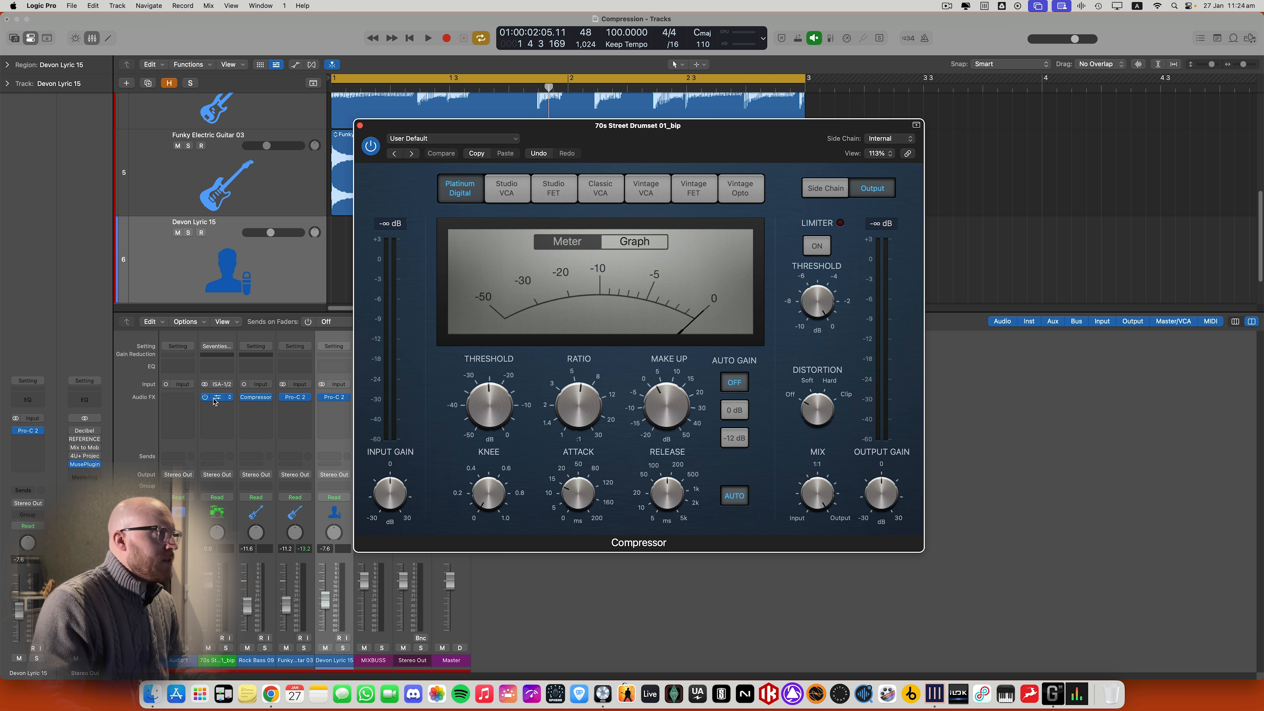
{"action": "mouse_move", "coordinate": [822, 521]}
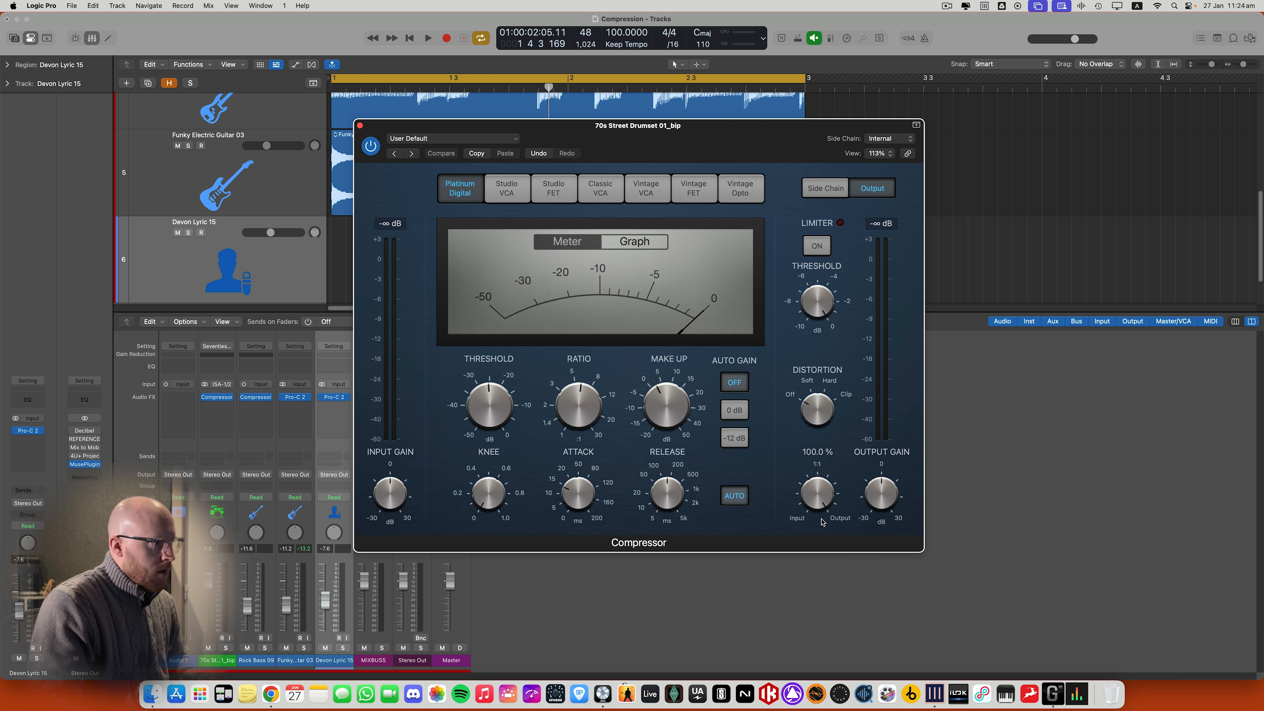
{"action": "left_click_drag", "start_coordinate": [815, 497], "coordinate": [828, 461]}
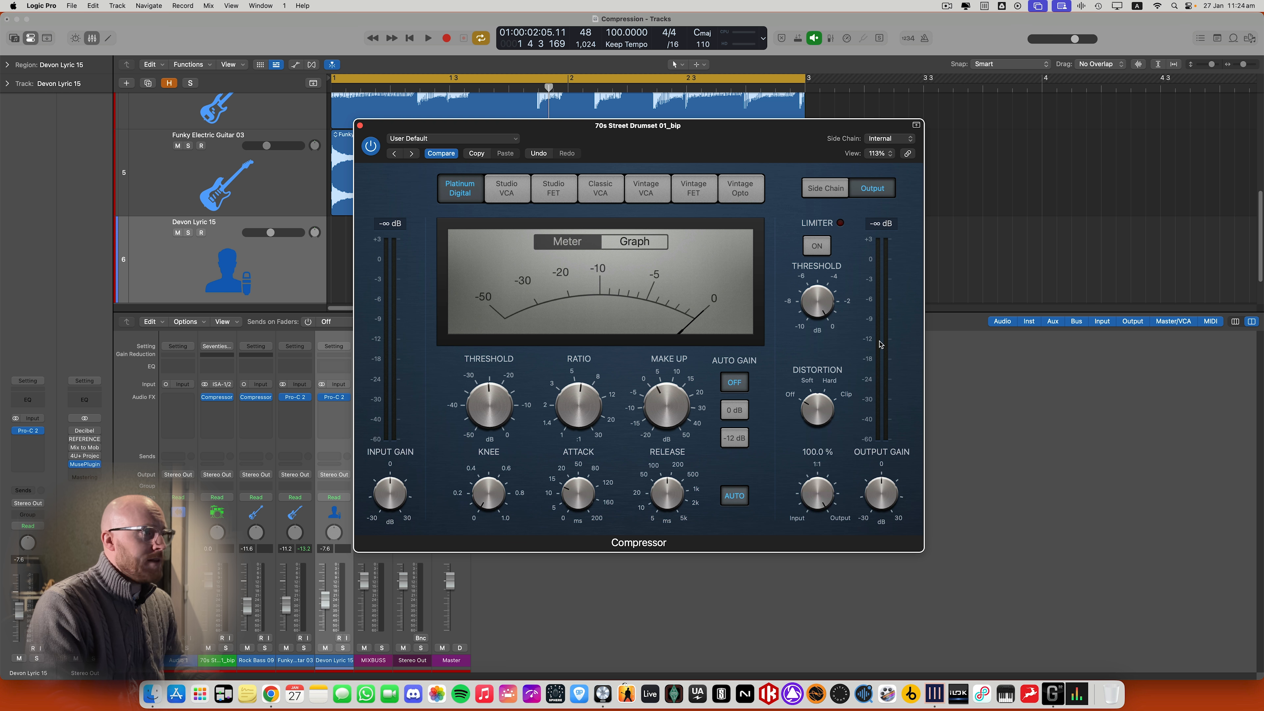
{"action": "left_click_drag", "start_coordinate": [721, 138], "coordinate": [821, 127]}
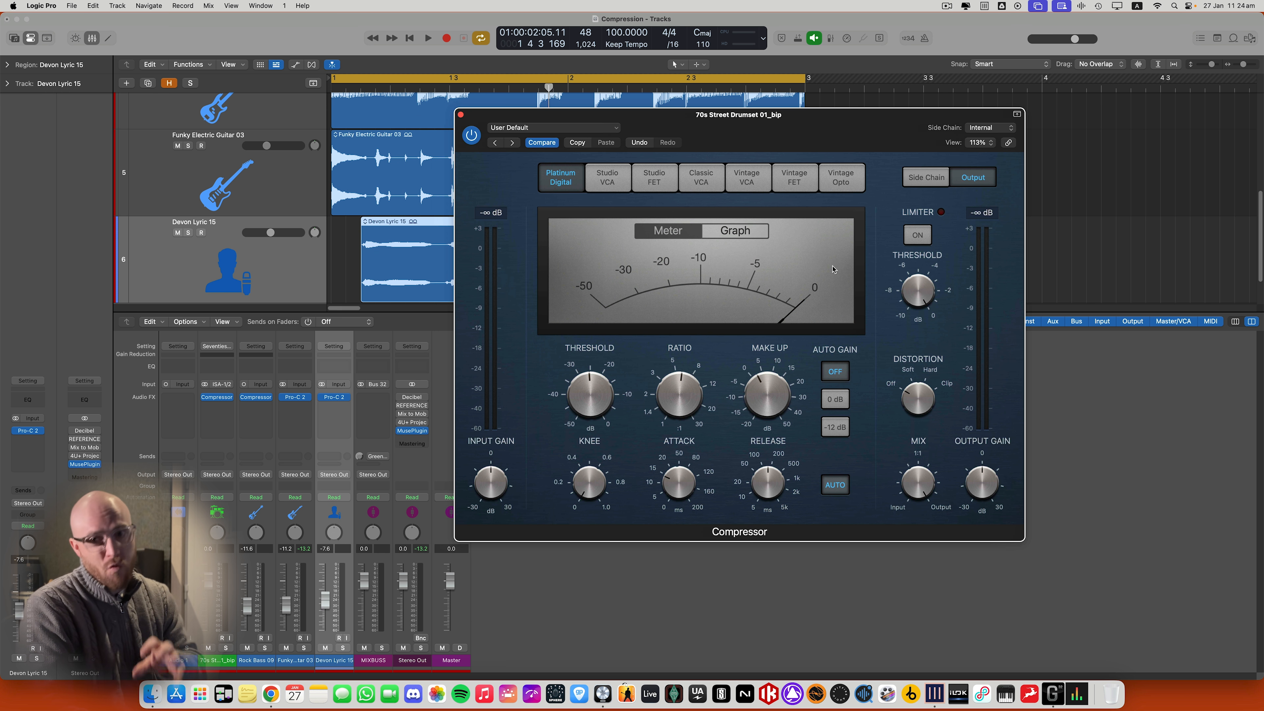
Inspect the wet and dry gain controls in the Funky Electric Guitar 03 Pro-C 2, and close both compressor windows
{"action": "left_click", "coordinate": [297, 397]}
{"action": "left_click_drag", "start_coordinate": [564, 171], "coordinate": [507, 165]}
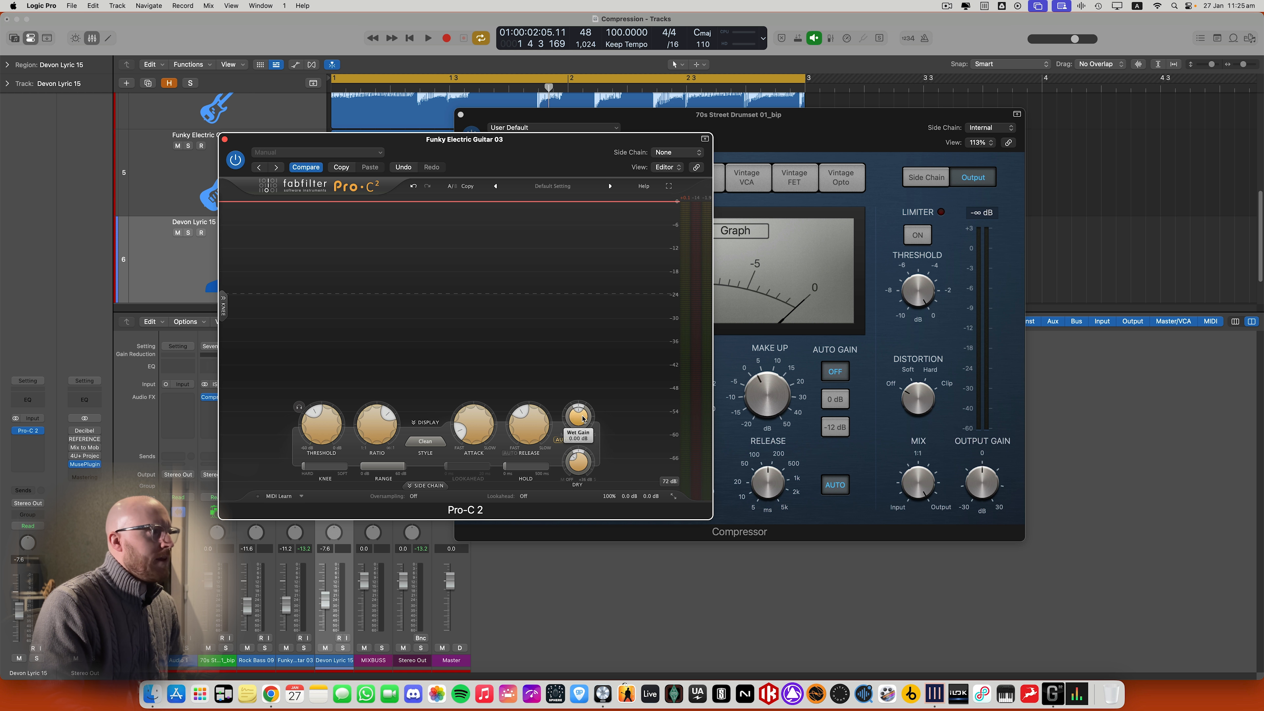
{"action": "left_click_drag", "start_coordinate": [576, 451], "coordinate": [579, 464]}
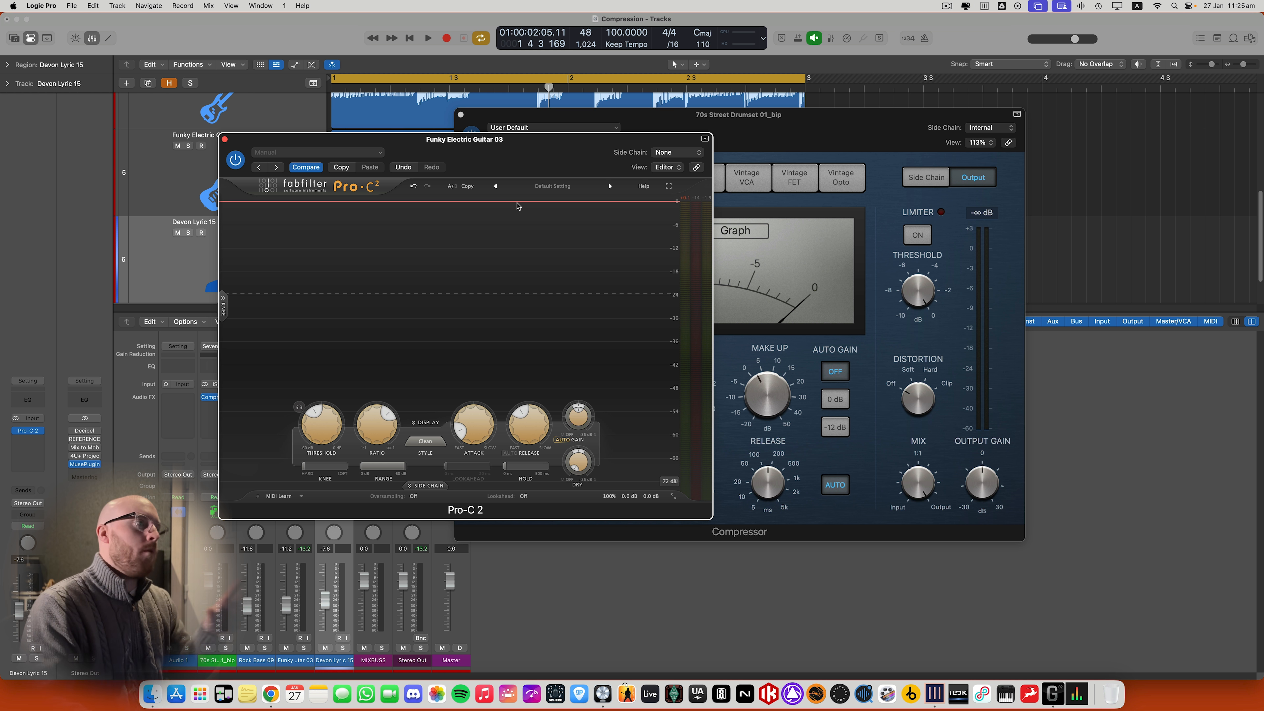
{"action": "left_click", "coordinate": [224, 140]}
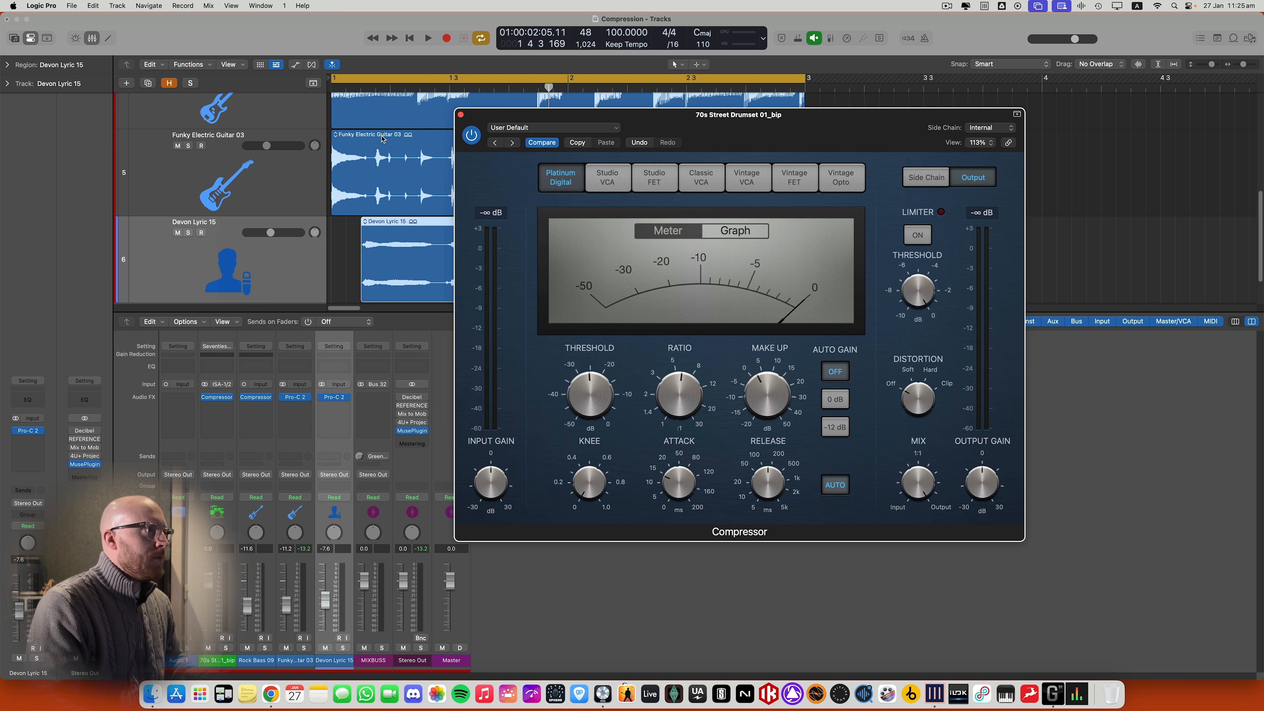
{"action": "left_click_drag", "start_coordinate": [525, 123], "coordinate": [512, 121]}
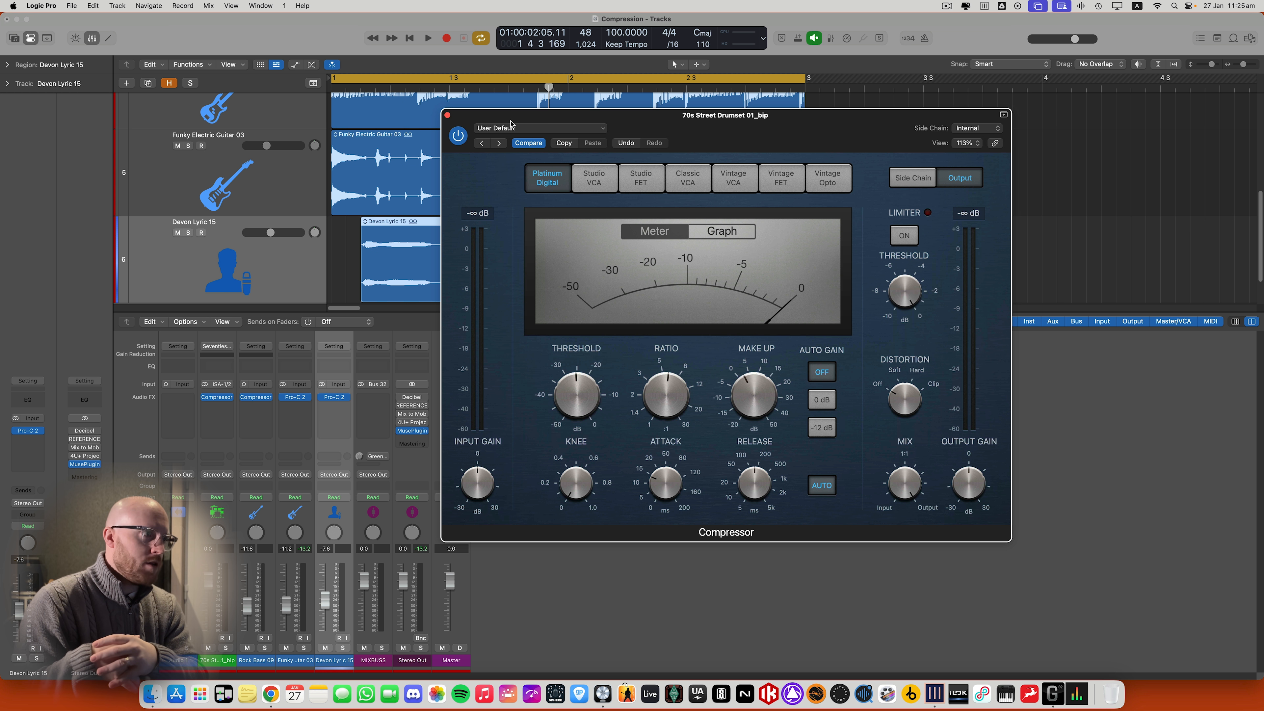
{"action": "left_click", "coordinate": [447, 116]}
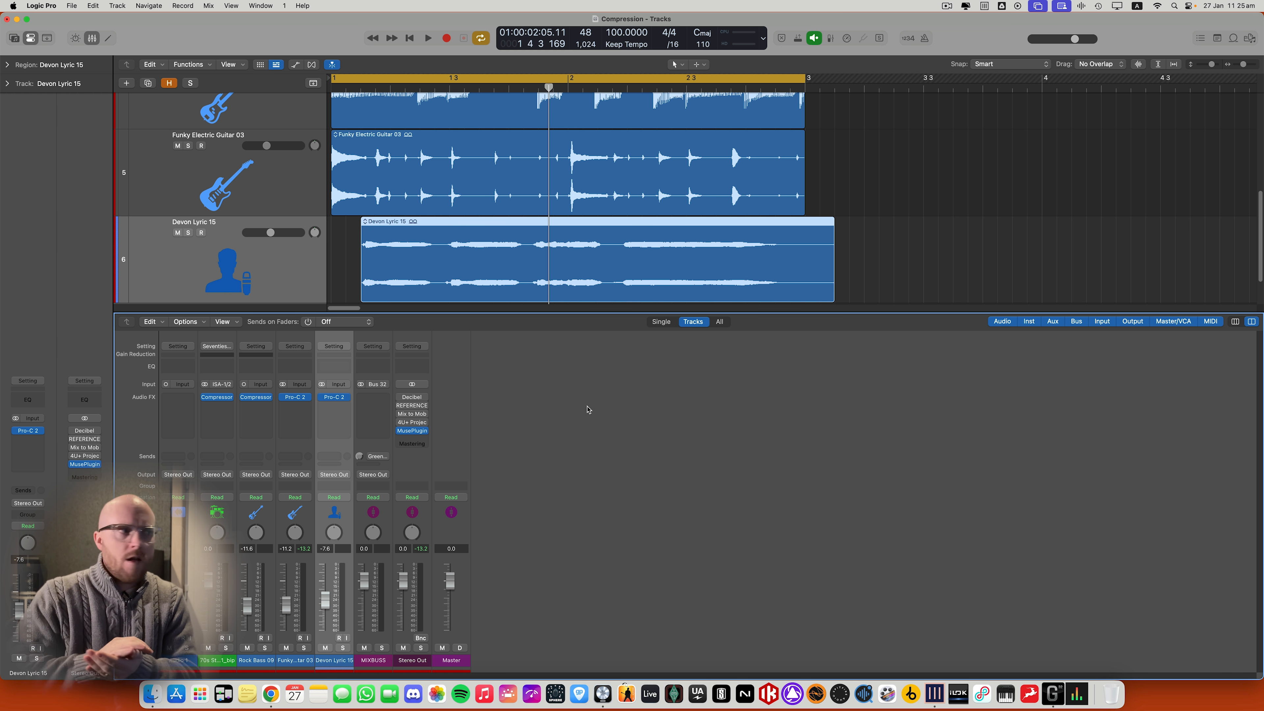
Select and solo the Seventies Kit drum track, and audition it
{"action": "left_click", "coordinate": [212, 515]}
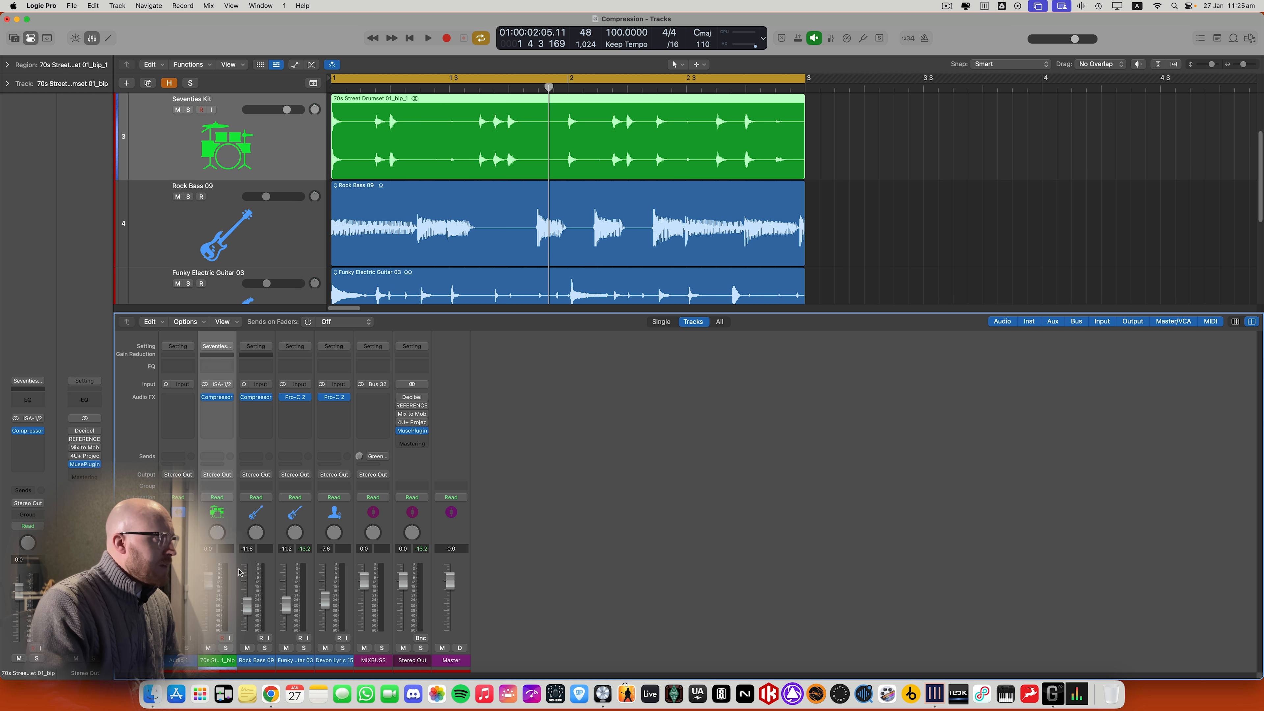
{"action": "left_click", "coordinate": [226, 647]}
{"action": "key", "text": "space"}
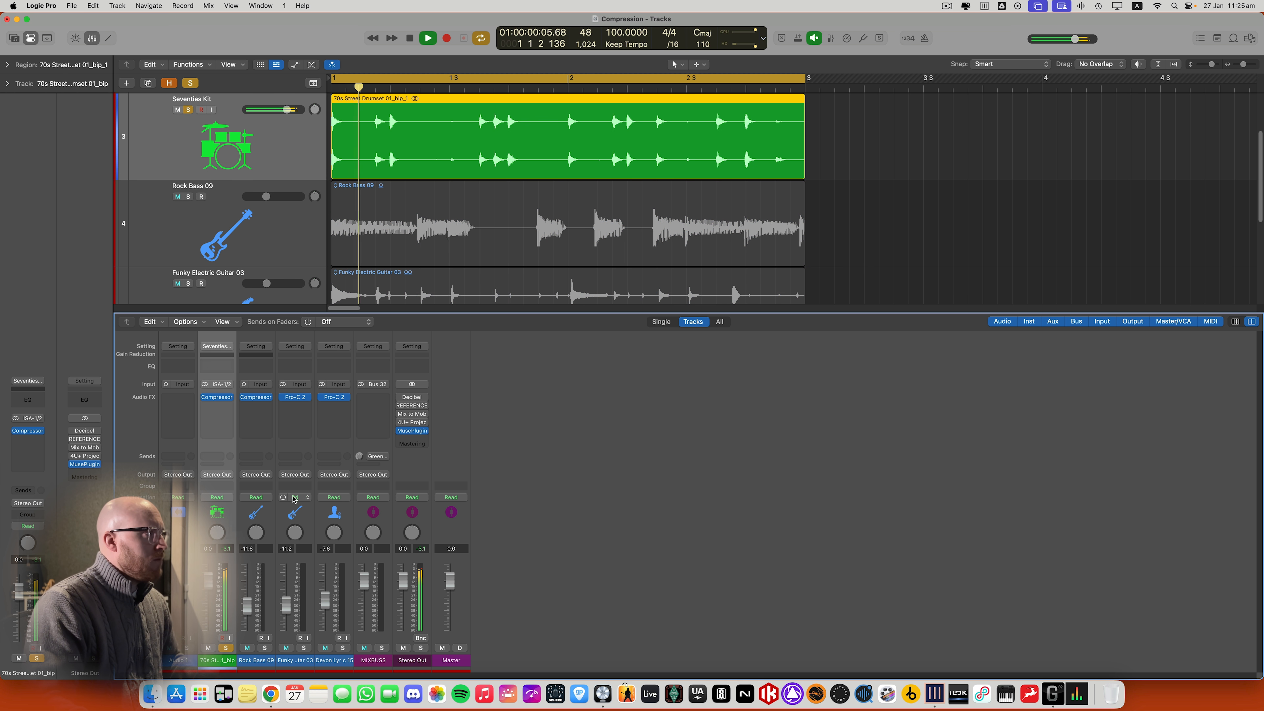
{"action": "key", "text": "space"}
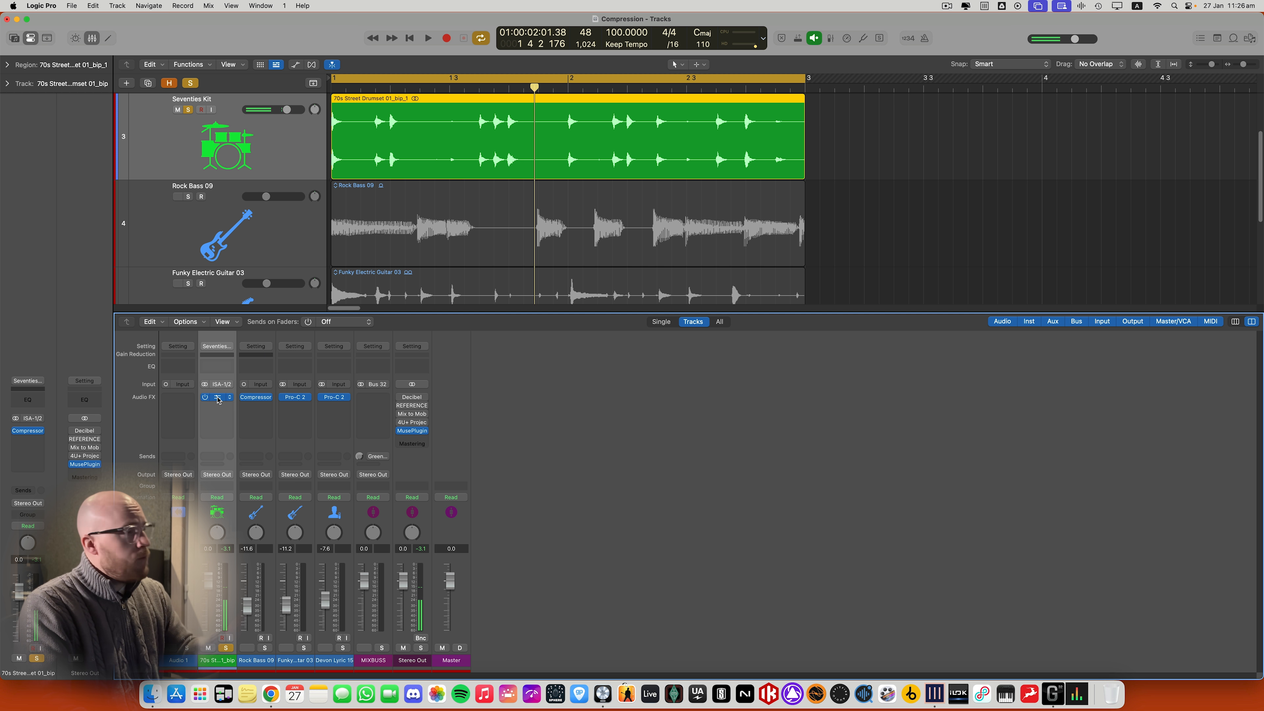
Duplicate the drum Compressor into the next insert slot and set the copy's ratio to 10:1 and make-up gain to 0 dB
{"action": "left_click_drag", "start_coordinate": [216, 397], "coordinate": [218, 405]}
{"action": "left_click", "coordinate": [218, 406]}
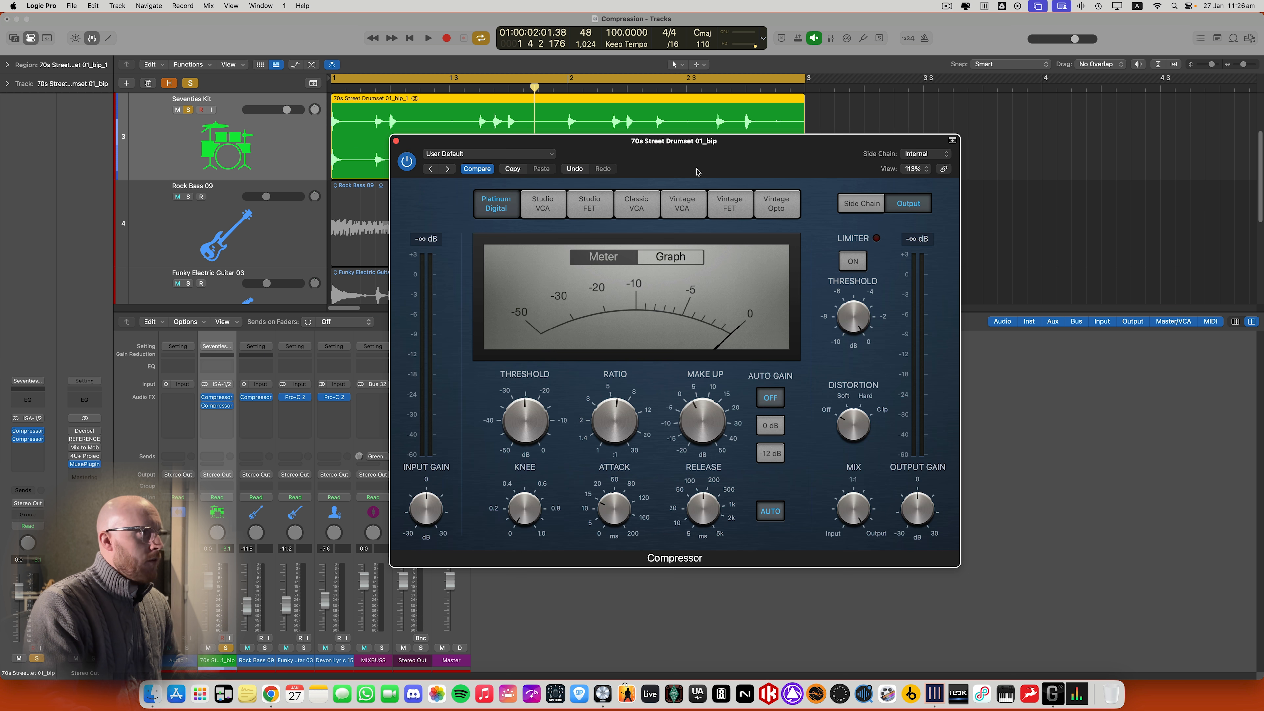
{"action": "left_click_drag", "start_coordinate": [697, 172], "coordinate": [742, 165]}
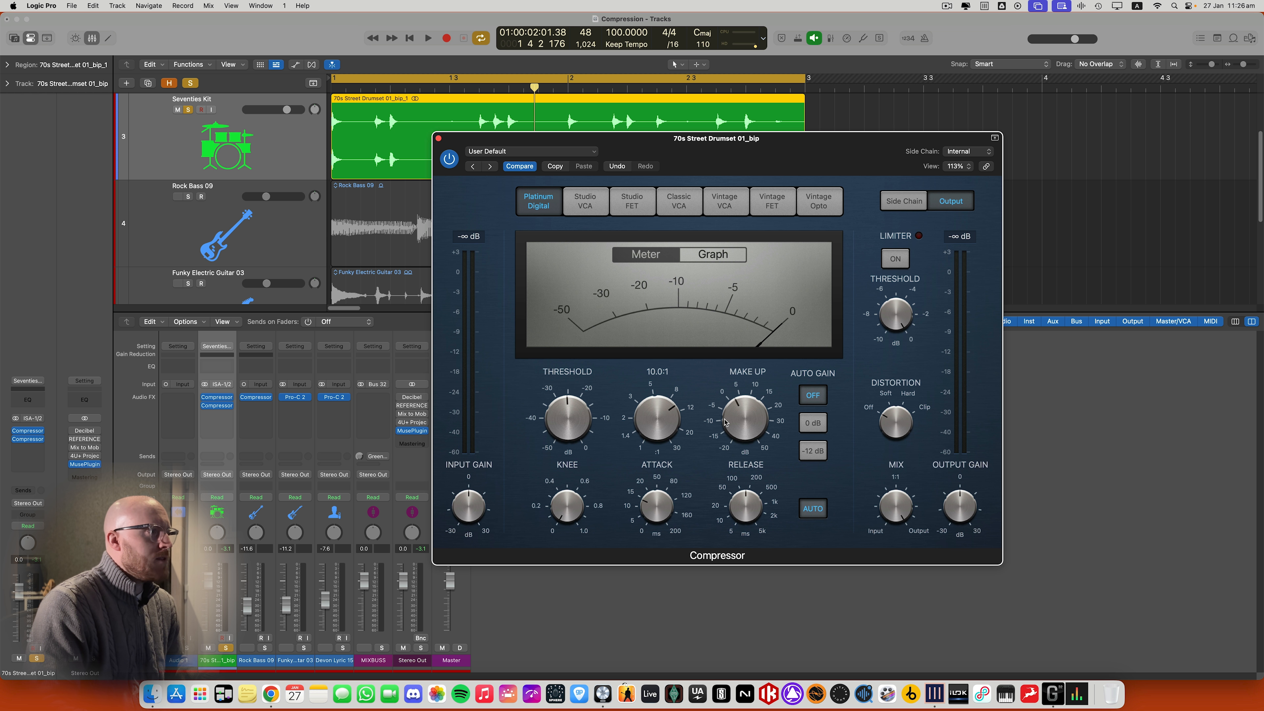
{"action": "mouse_move", "coordinate": [727, 422]}
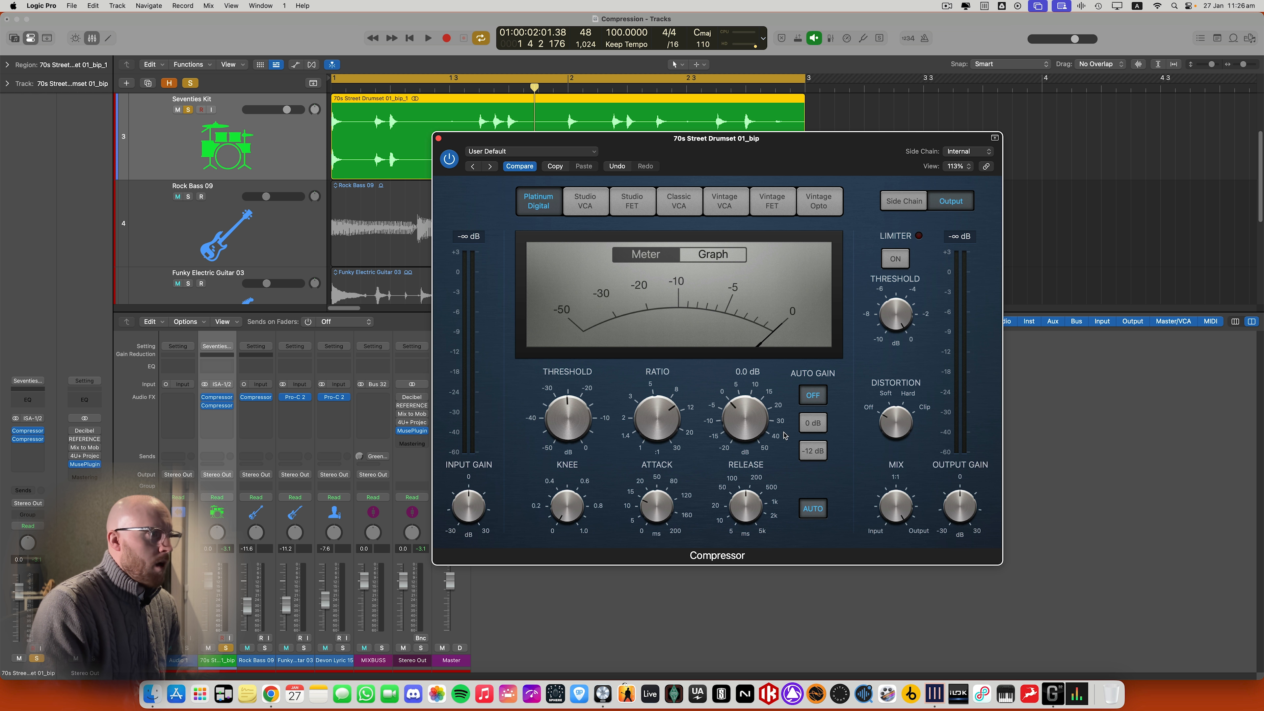
Lower the second drum Compressor's threshold during playback and turn off its auto release
{"action": "mouse_move", "coordinate": [573, 422]}
{"action": "key", "text": "space"}
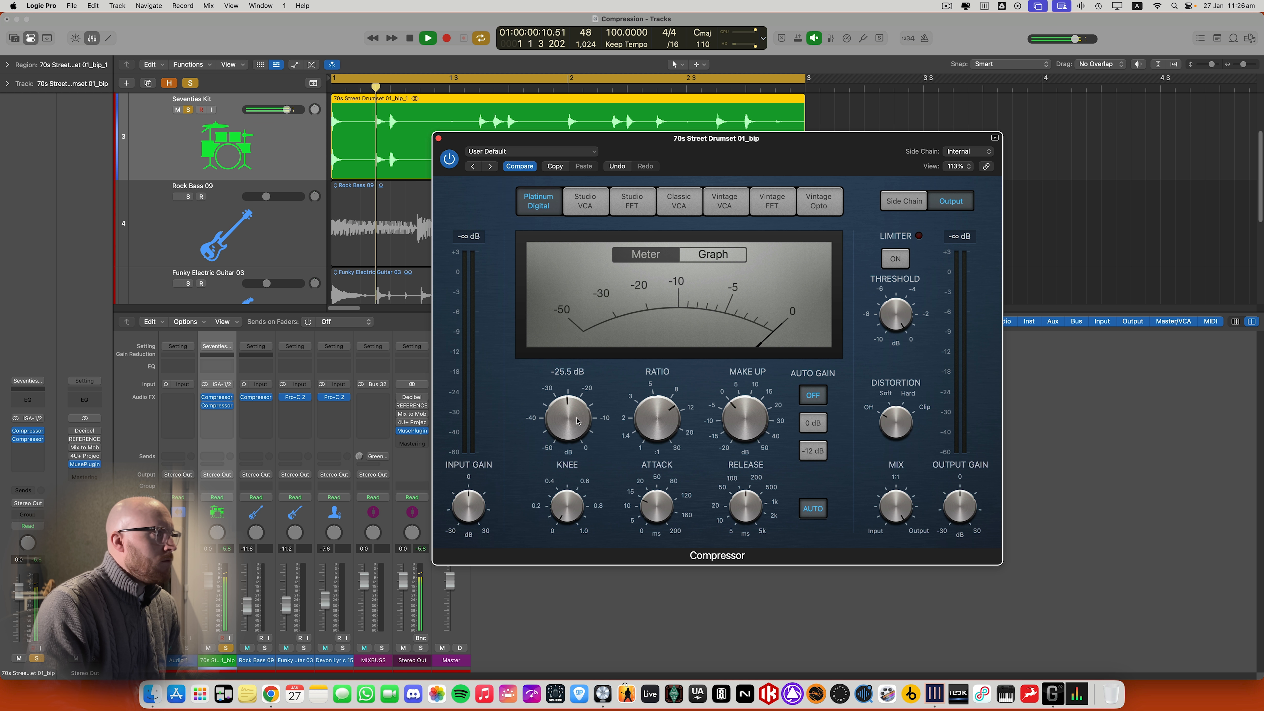
{"action": "left_click_drag", "start_coordinate": [574, 423], "coordinate": [572, 432]}
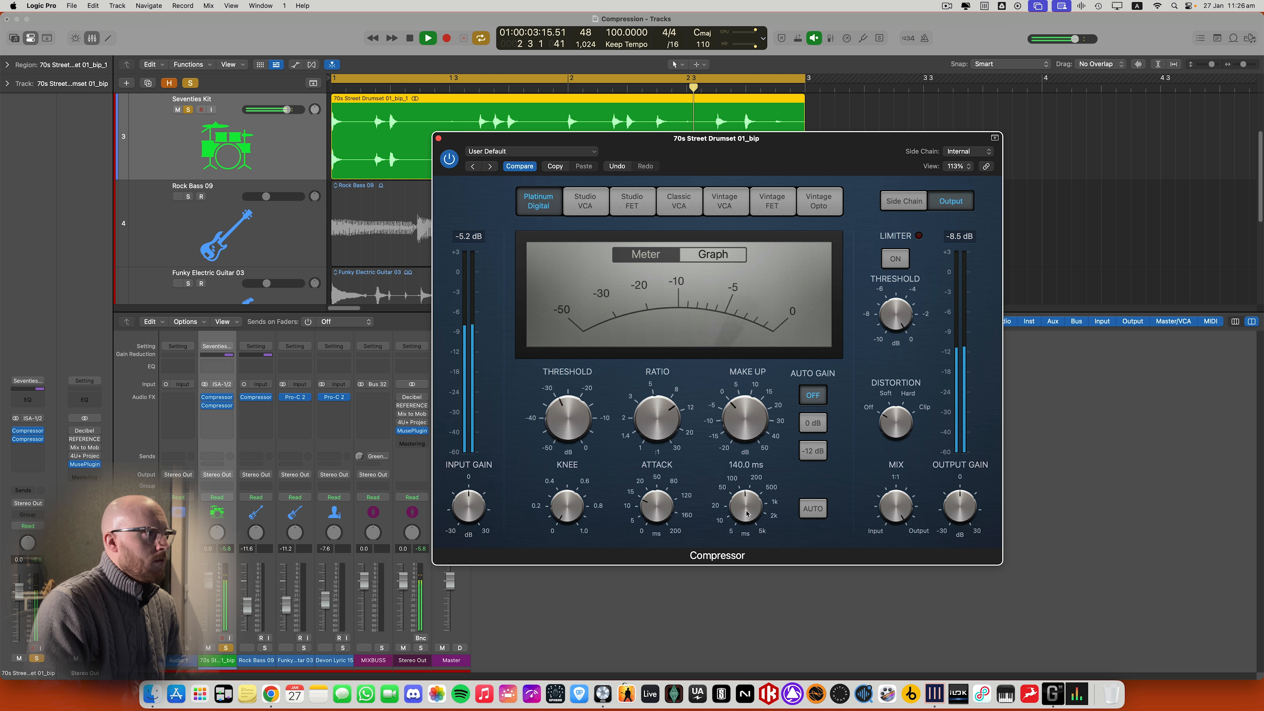
Raise the second drum Compressor's release gradually to about 270 ms while auditioning the soloed drums
{"action": "left_click_drag", "start_coordinate": [746, 515], "coordinate": [747, 512]}
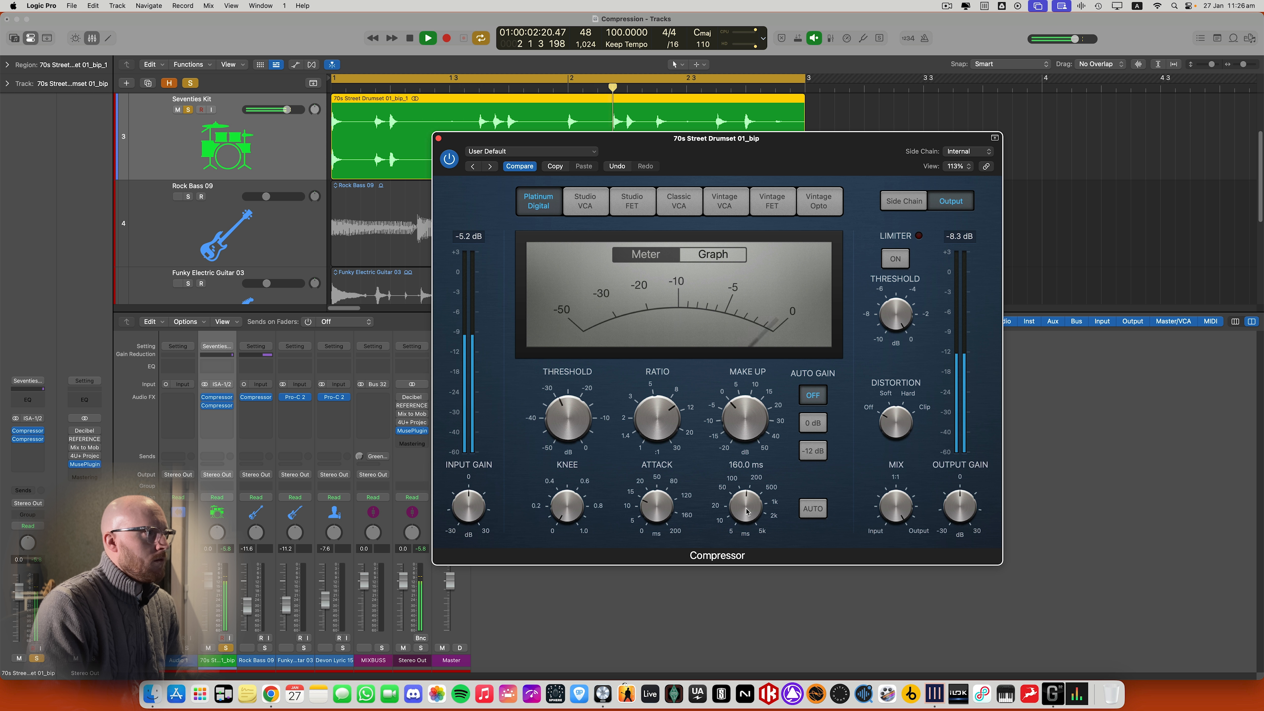
{"action": "left_click_drag", "start_coordinate": [747, 511], "coordinate": [748, 508]}
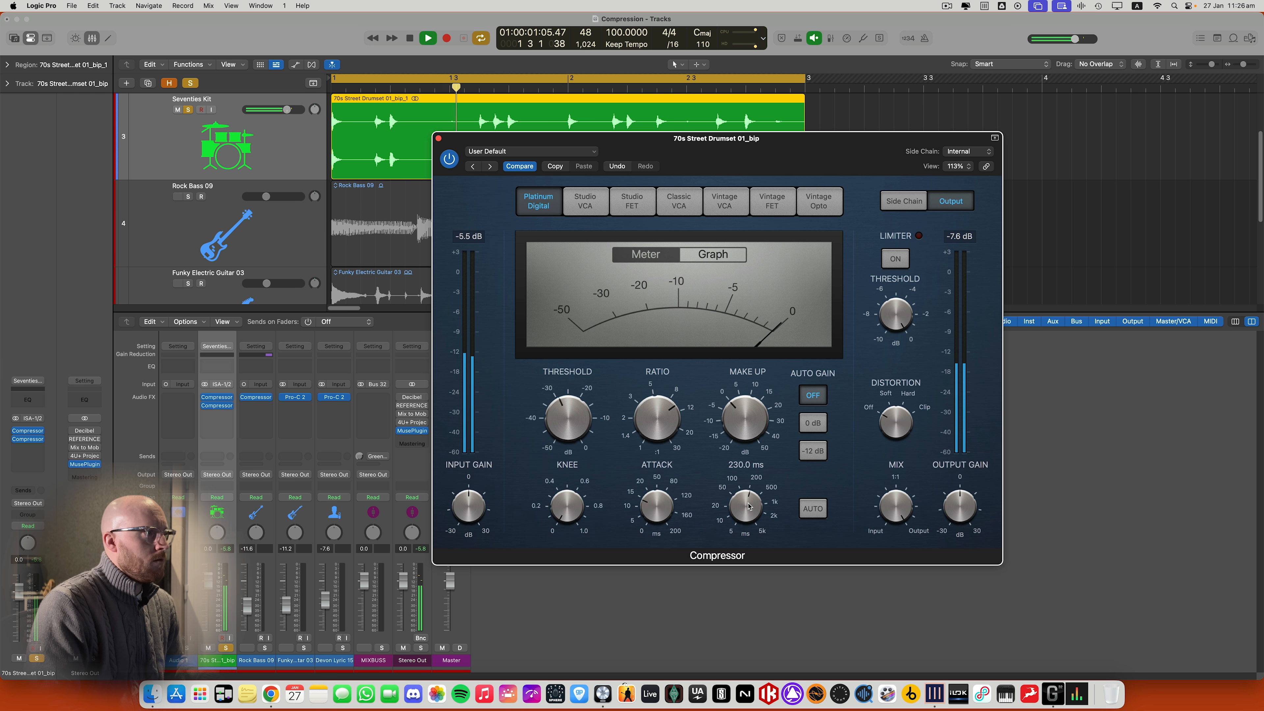
{"action": "left_click_drag", "start_coordinate": [749, 507], "coordinate": [750, 503]}
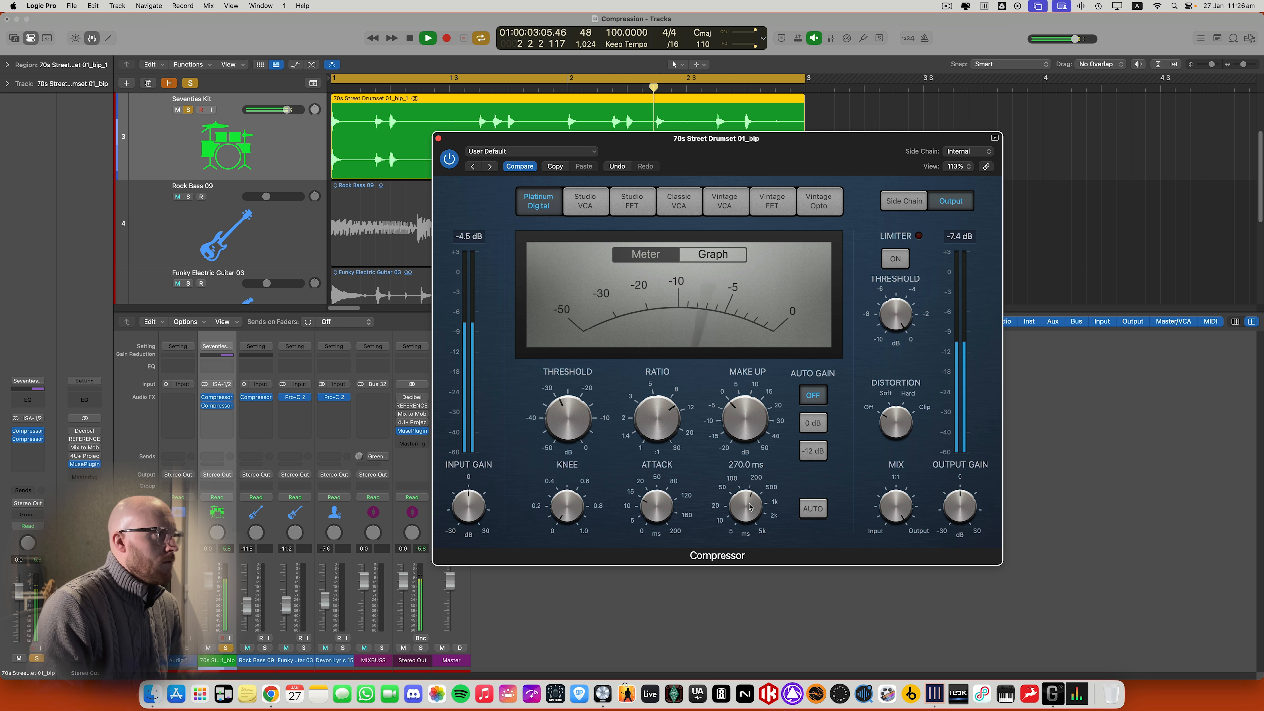
{"action": "key", "text": "space"}
Examine the drum compression in the Compressor's graph view during playback, and return to the meter view
{"action": "left_click", "coordinate": [713, 254]}
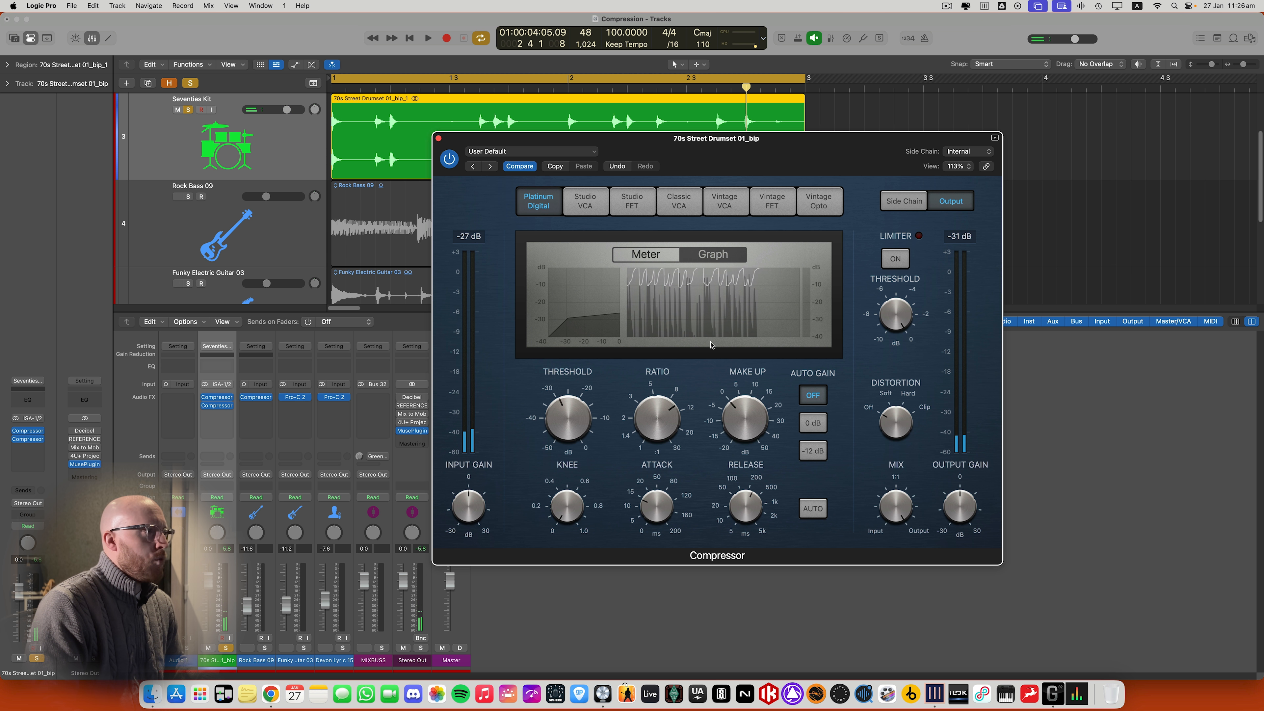
{"action": "key", "text": "space"}
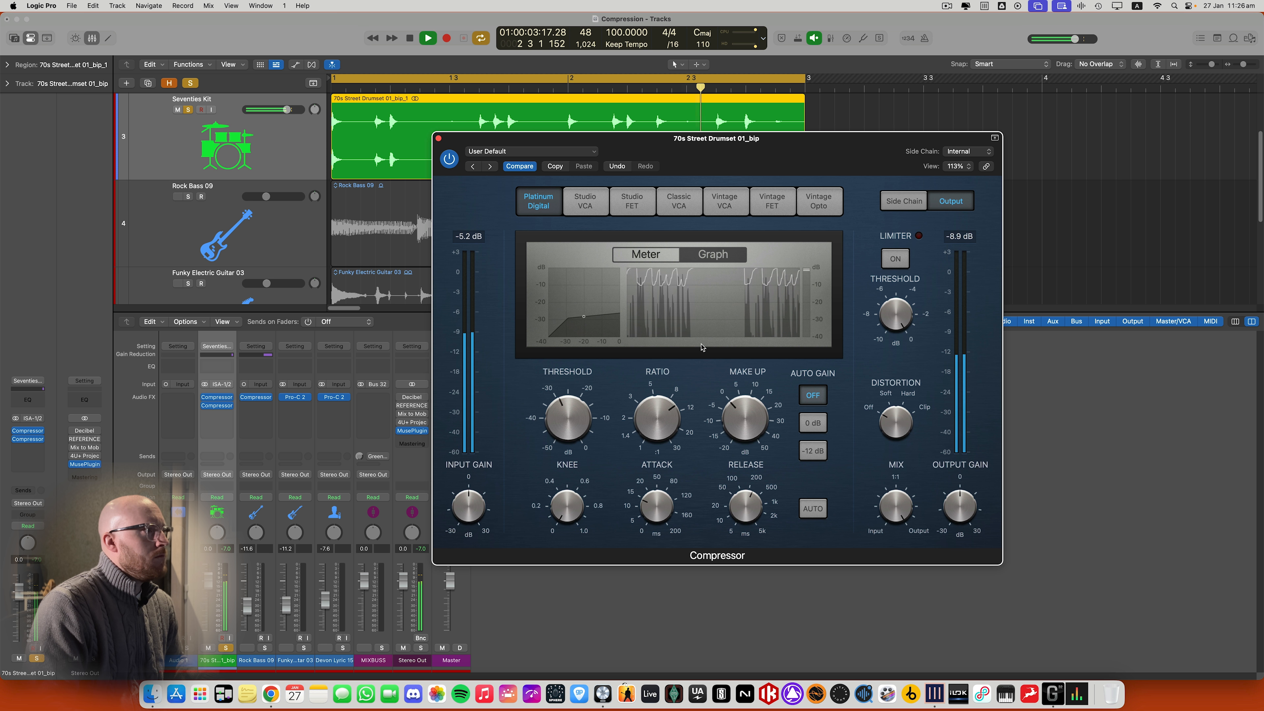
{"action": "key", "text": "space"}
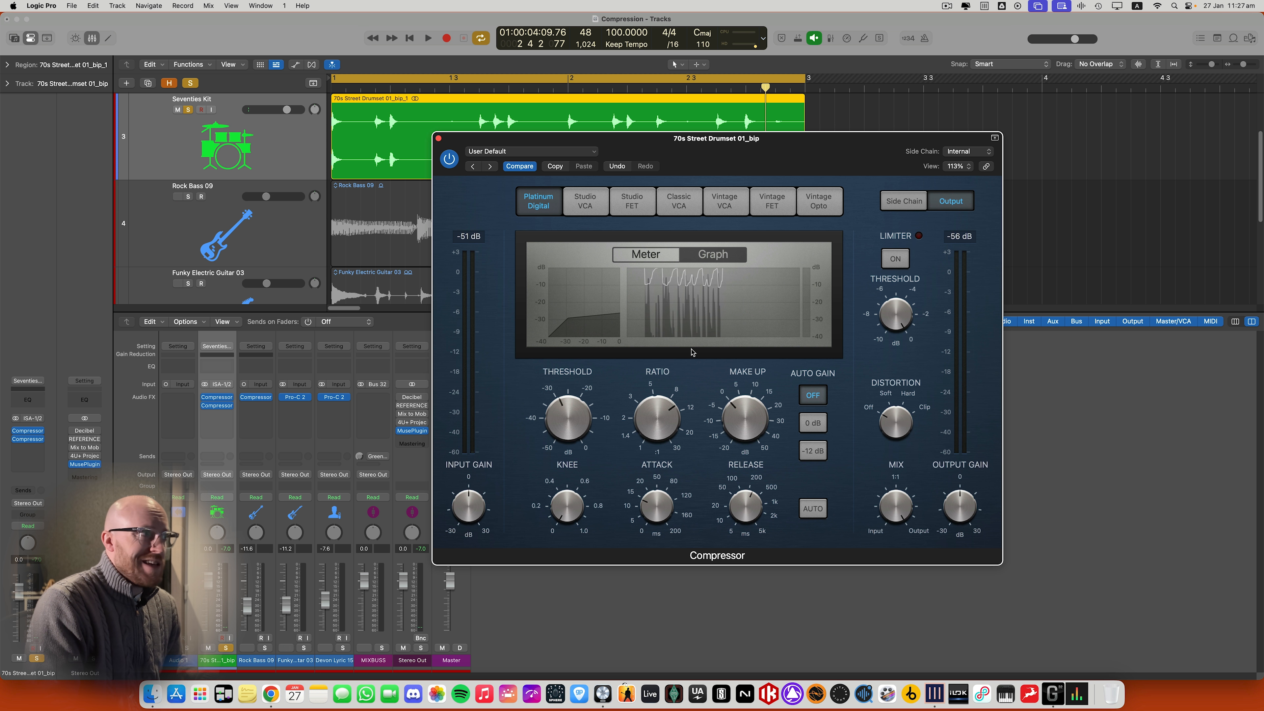
{"action": "left_click", "coordinate": [637, 253]}
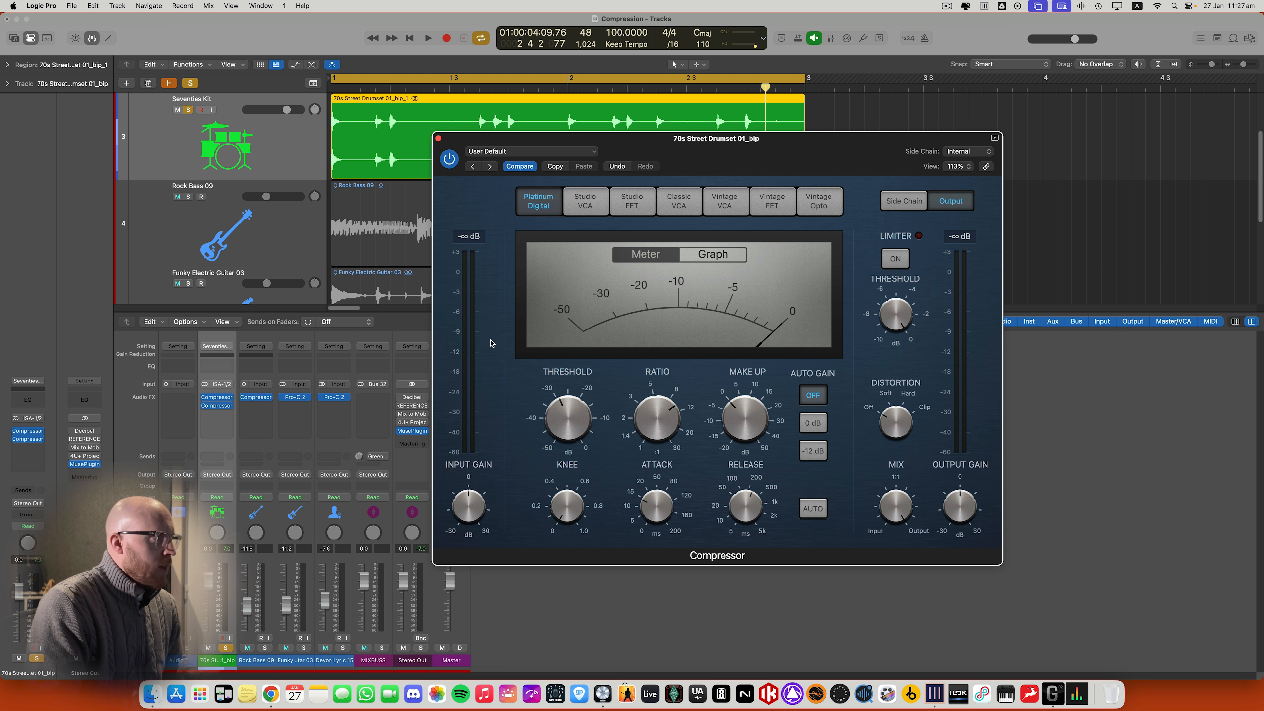
Audition the heavily compressed drums and raise the second Compressor's make-up gain
{"action": "key", "text": "space"}
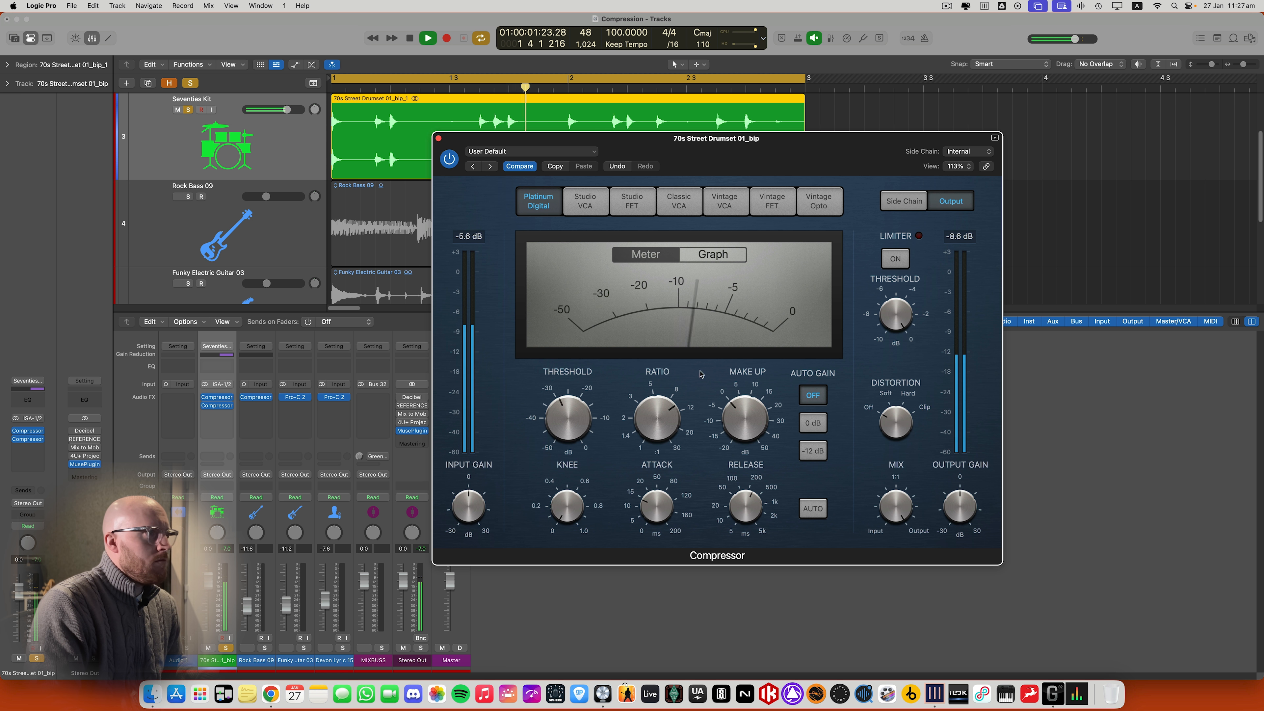
{"action": "mouse_move", "coordinate": [746, 402]}
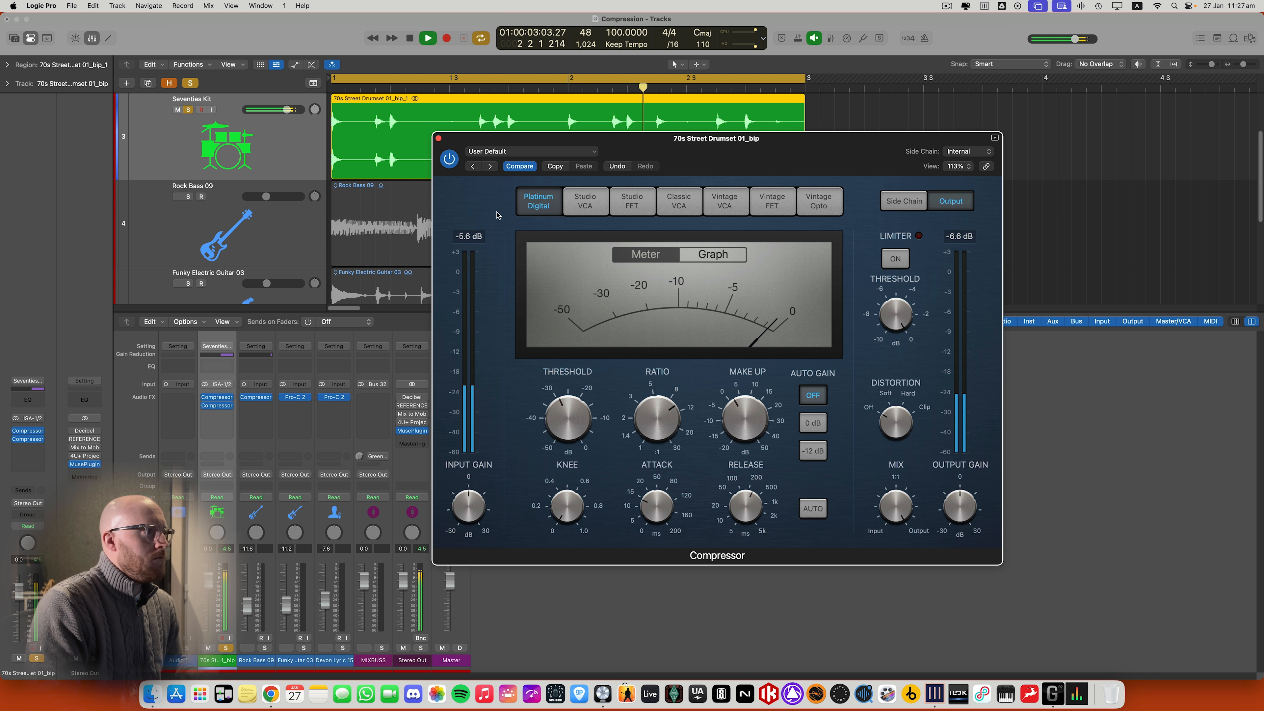
{"action": "mouse_move", "coordinate": [680, 451]}
{"action": "key", "text": "space"}
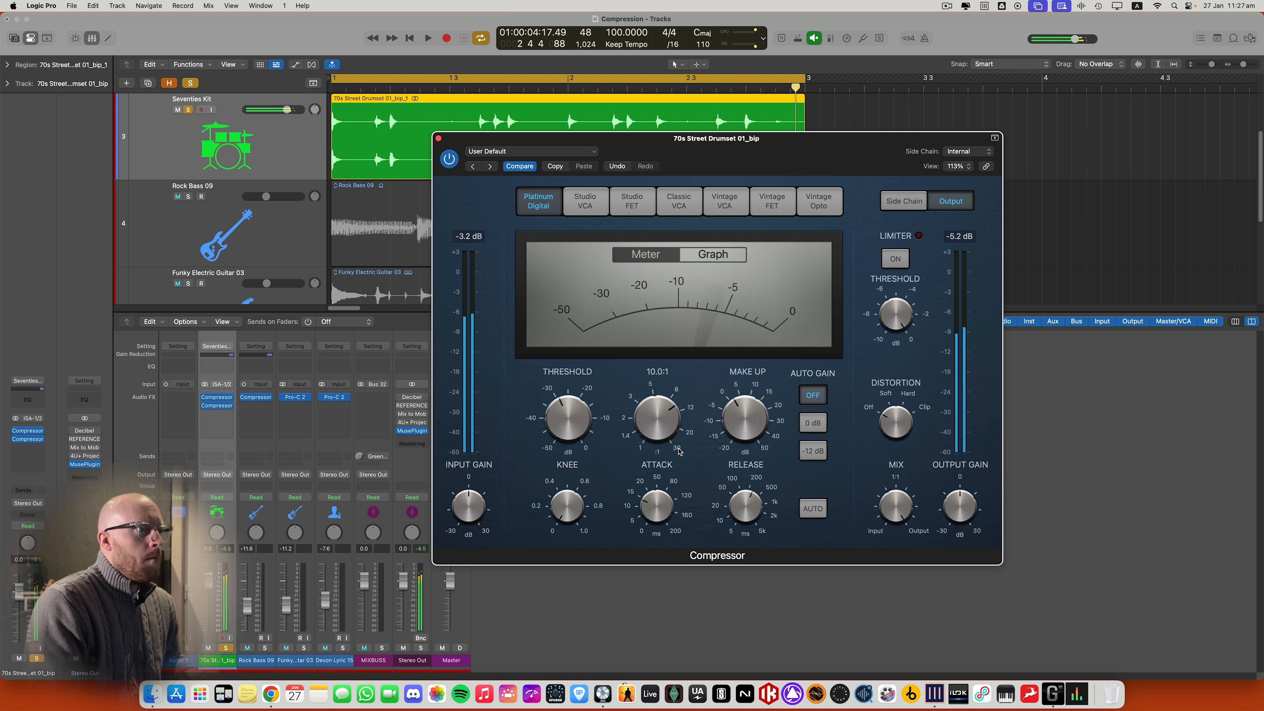
Set the second drum Compressor's mix to 40% while auditioning the soloed drums
{"action": "mouse_move", "coordinate": [918, 529]}
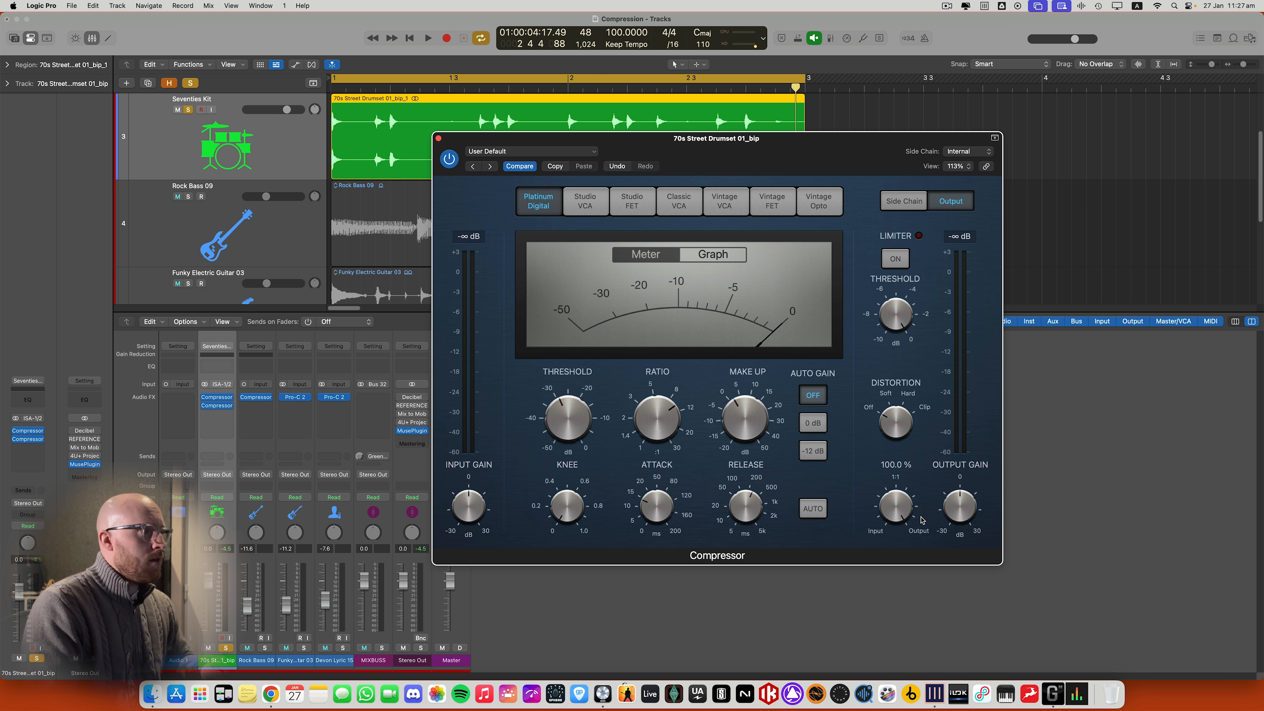
{"action": "key", "text": "space"}
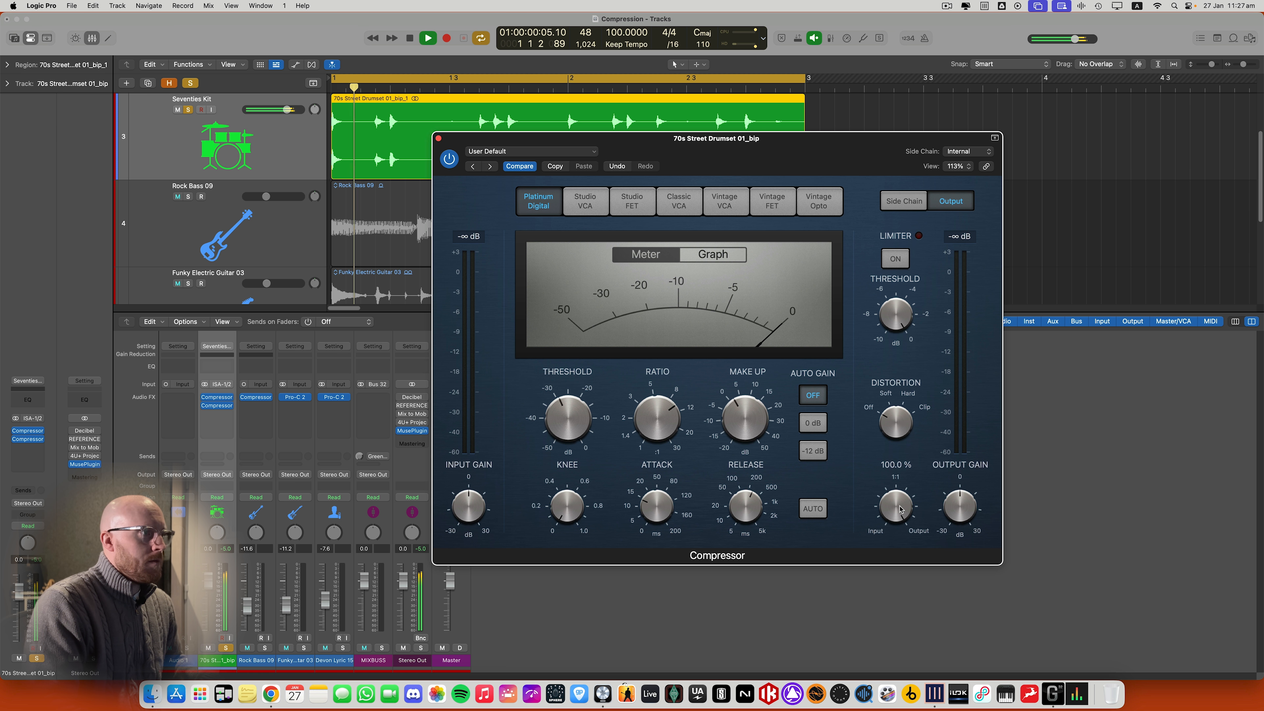
{"action": "left_click_drag", "start_coordinate": [902, 509], "coordinate": [884, 575]}
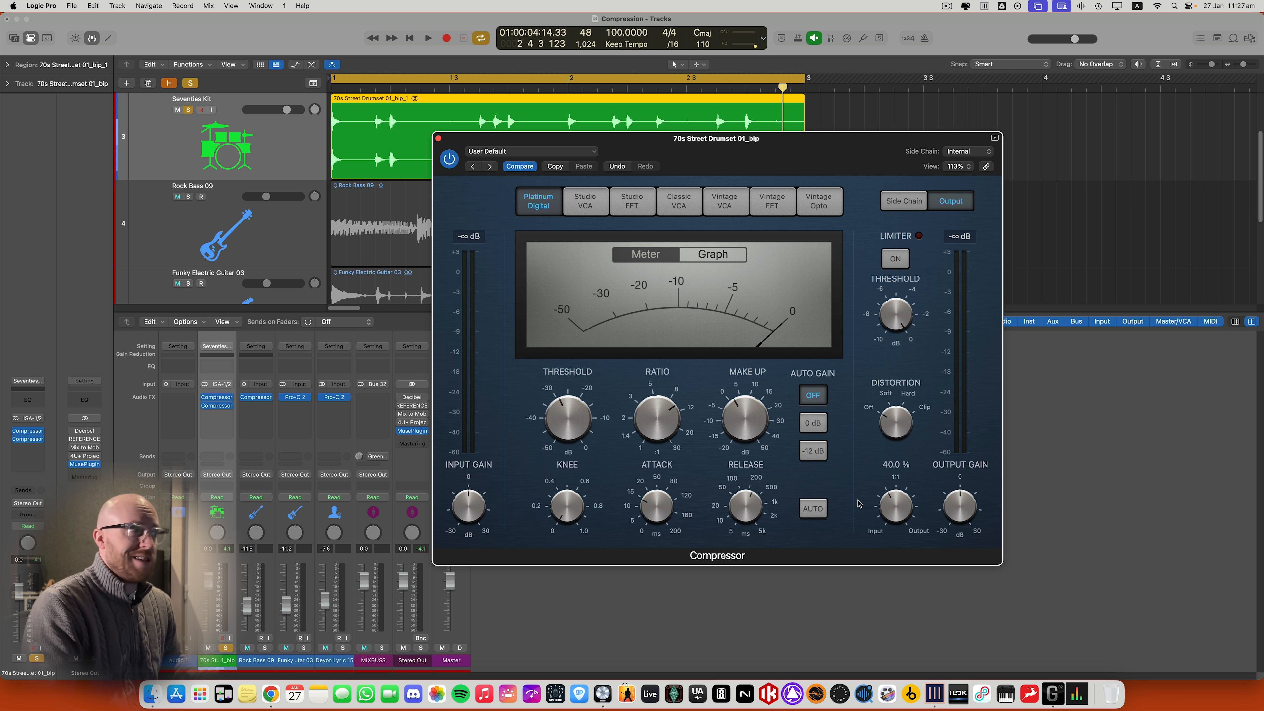
Compare the soloed drums with the second Compressor bypassed and active during playback
{"action": "left_click_drag", "start_coordinate": [673, 173], "coordinate": [649, 170]}
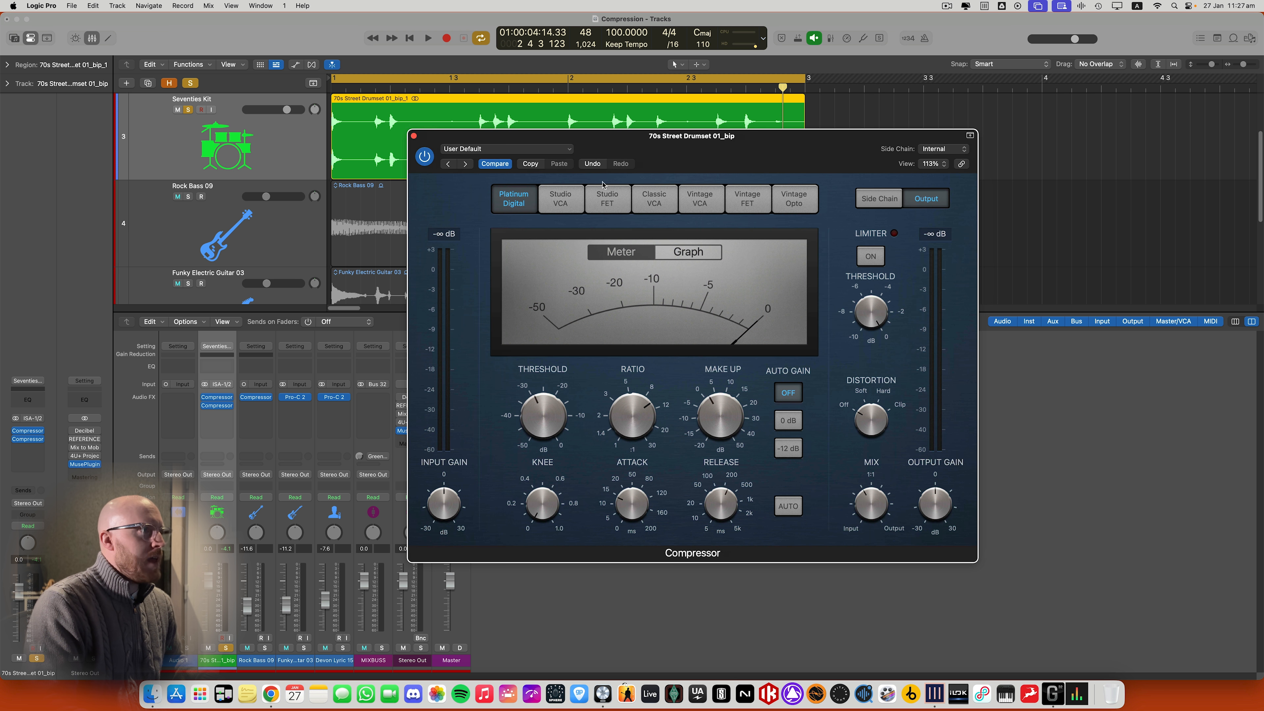
{"action": "key", "text": "space"}
{"action": "left_click", "coordinate": [424, 157]}
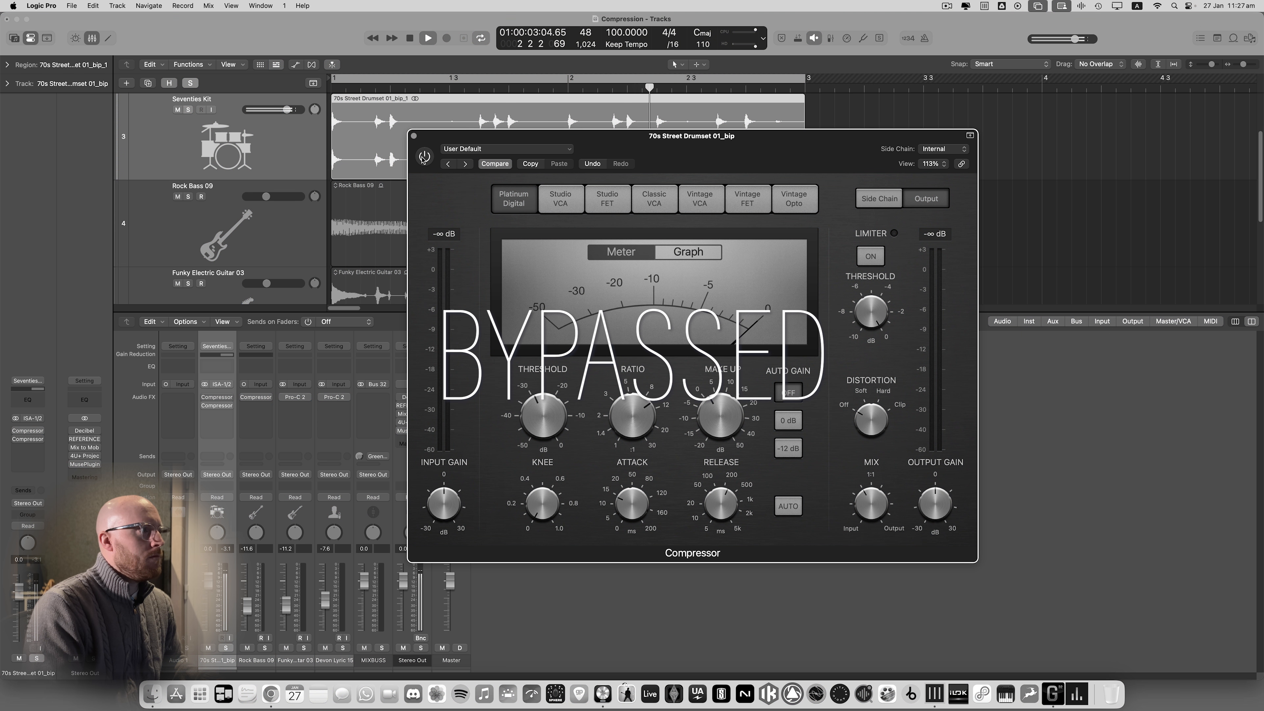
{"action": "left_click", "coordinate": [423, 157]}
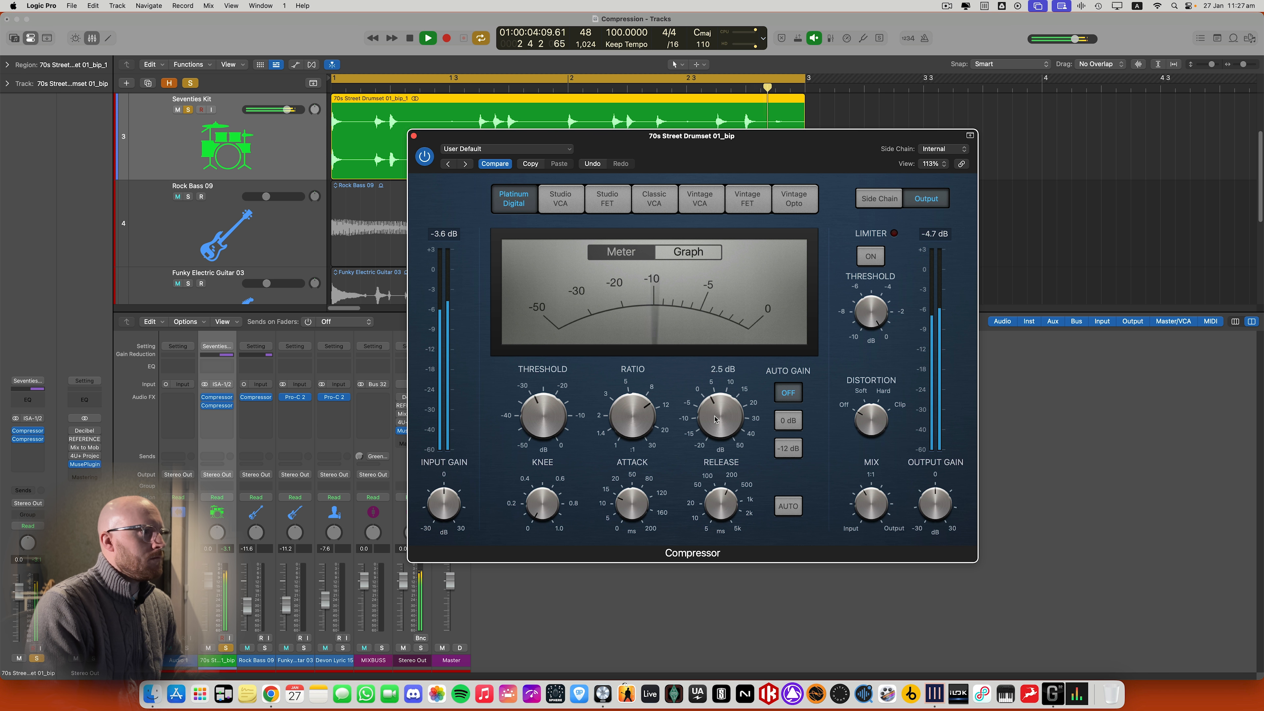
{"action": "key", "text": "space"}
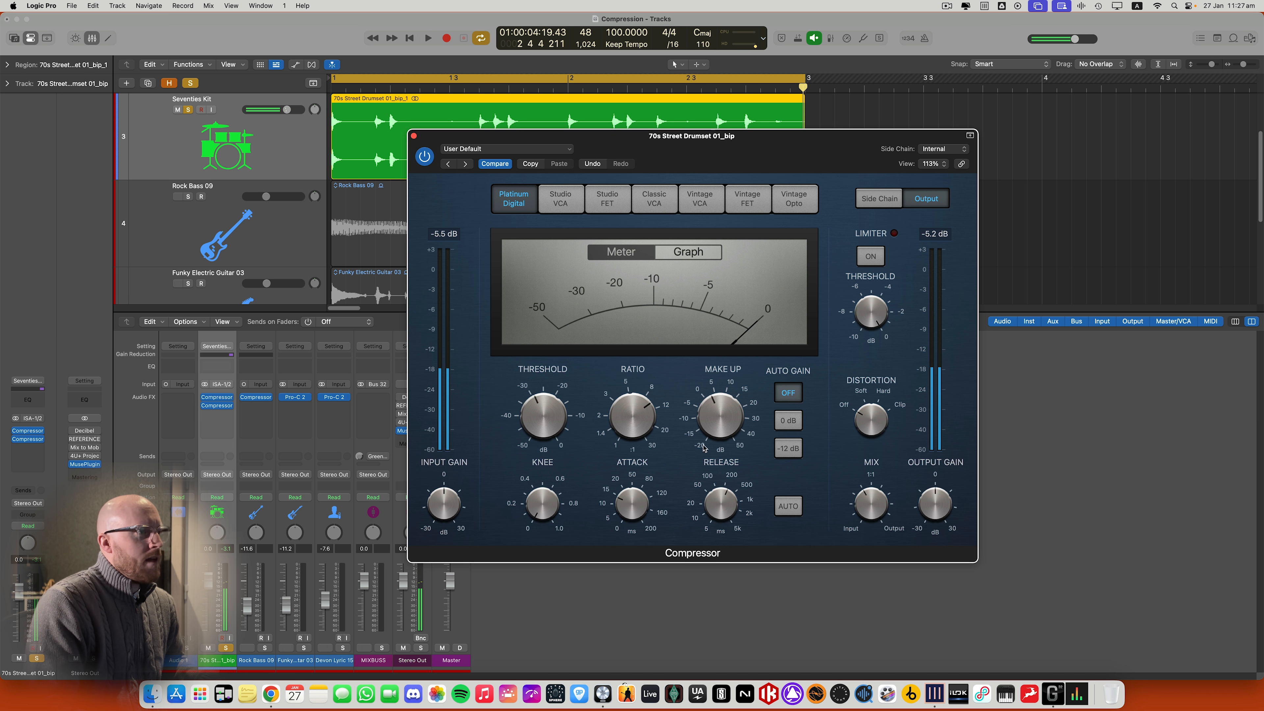
Set the second drum Compressor's mix to 36.5% and play the soloed drums
{"action": "mouse_move", "coordinate": [854, 532]}
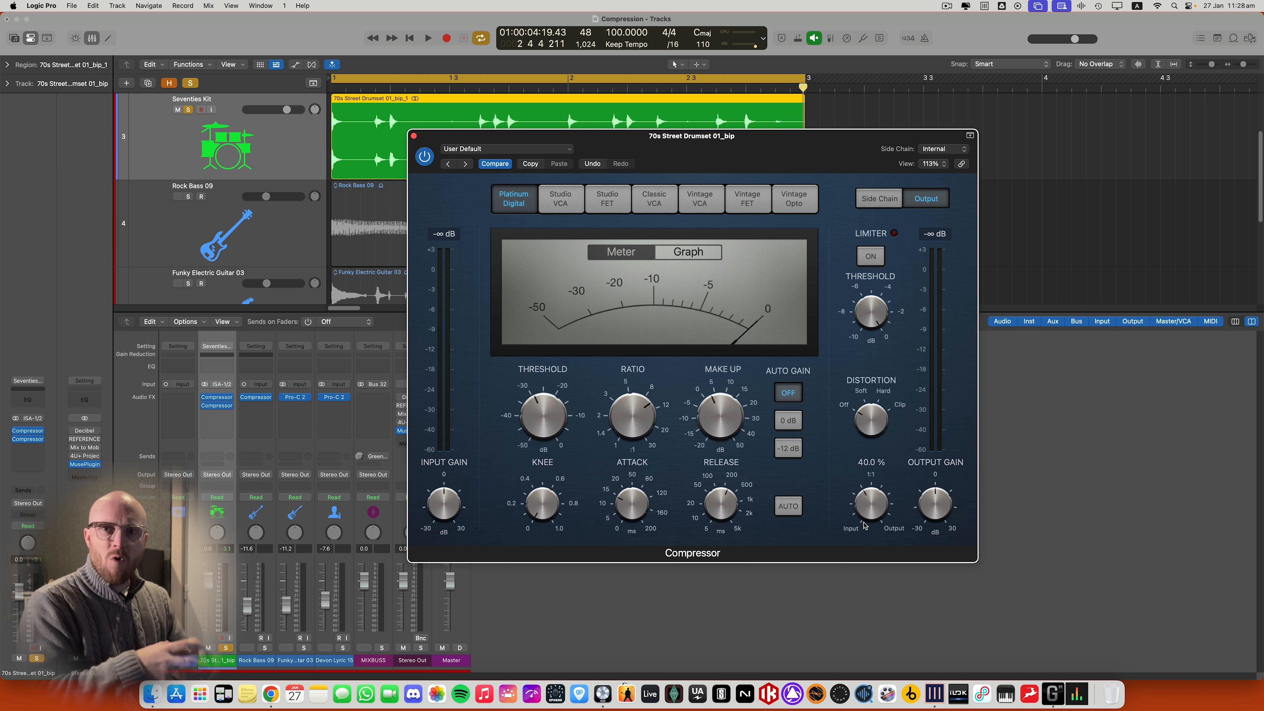
{"action": "left_click_drag", "start_coordinate": [864, 526], "coordinate": [872, 508]}
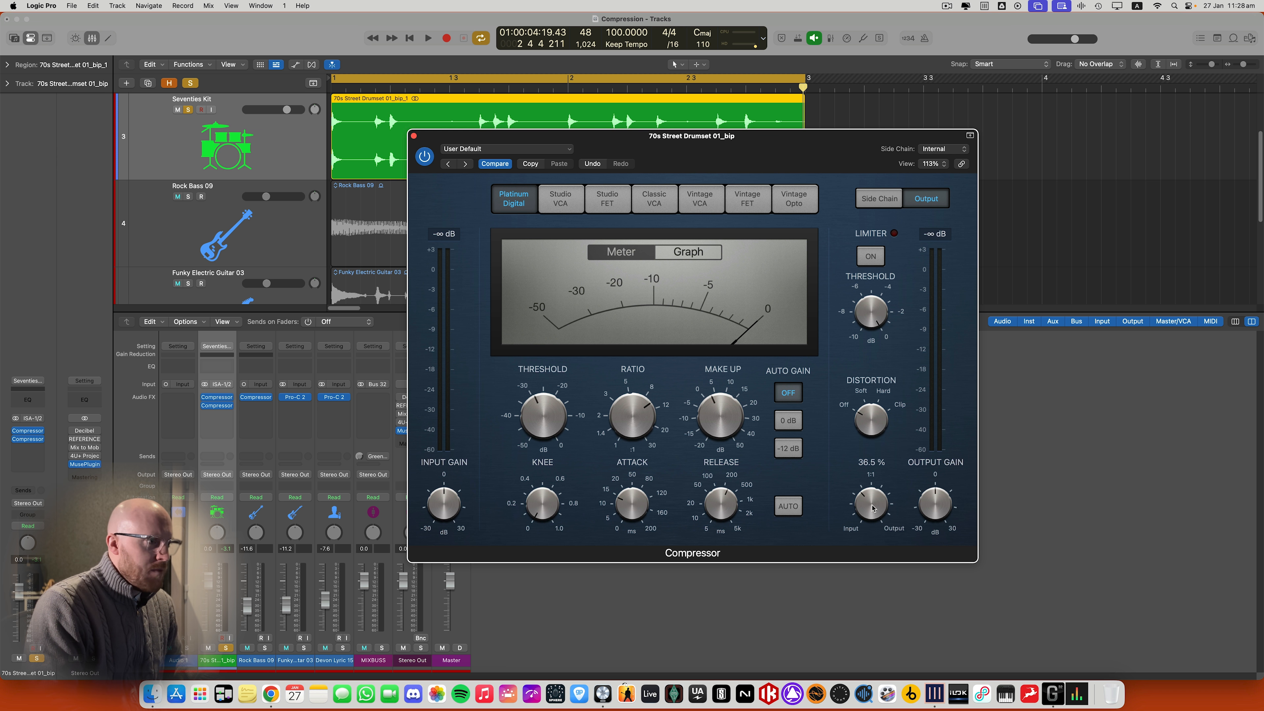
{"action": "key", "text": "space"}
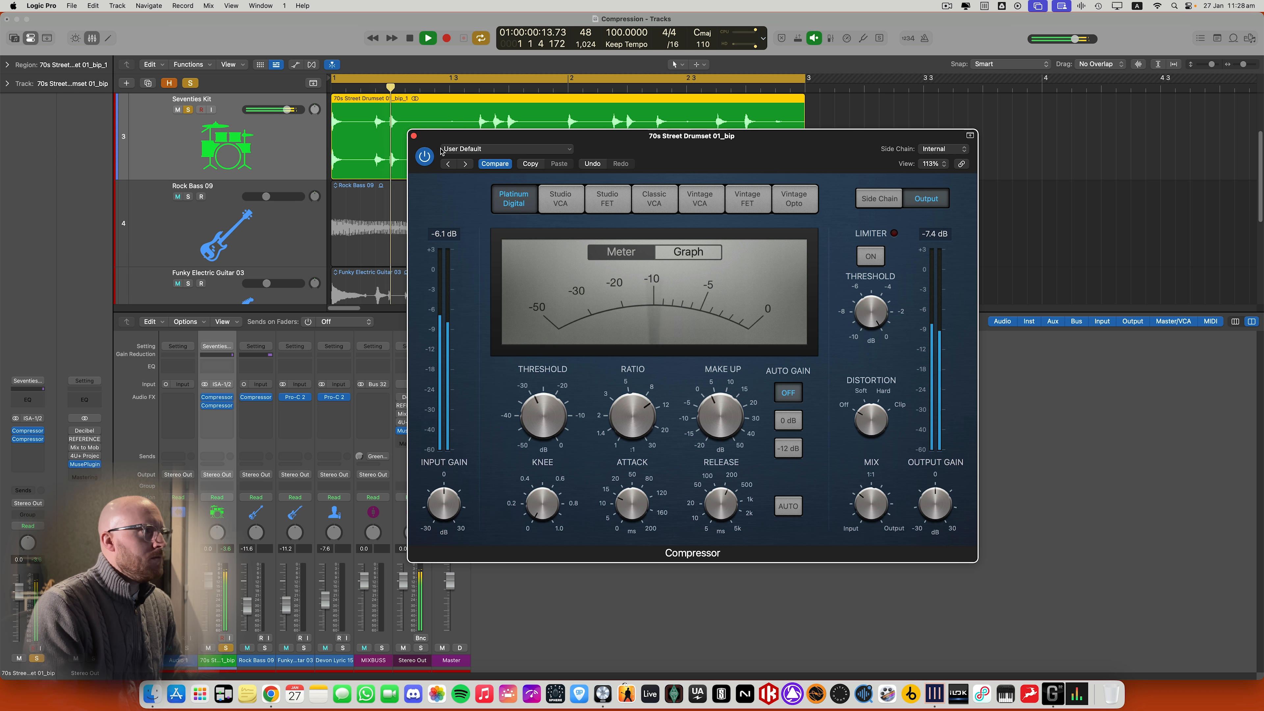
Compare the reduced drum mix setting with the Compressor bypassed and active, then stop playback
{"action": "left_click", "coordinate": [424, 160]}
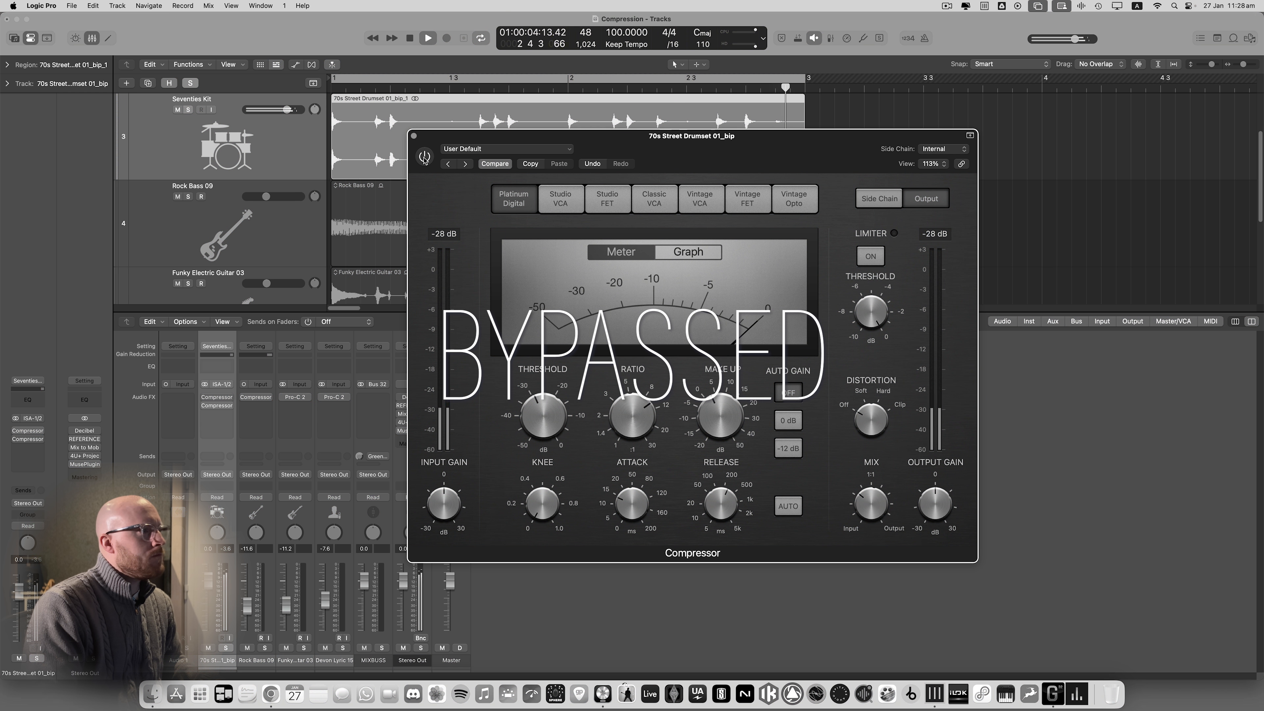
{"action": "left_click", "coordinate": [424, 159]}
{"action": "mouse_move", "coordinate": [715, 397]}
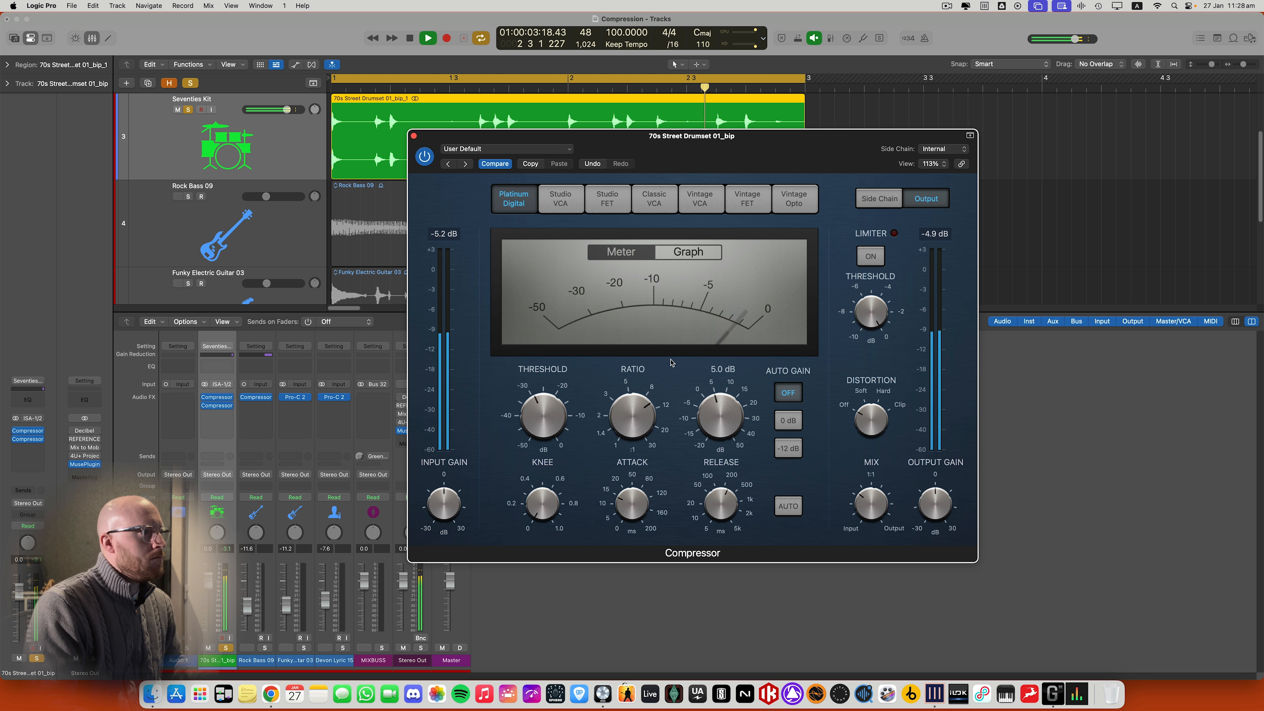
{"action": "left_click", "coordinate": [425, 160]}
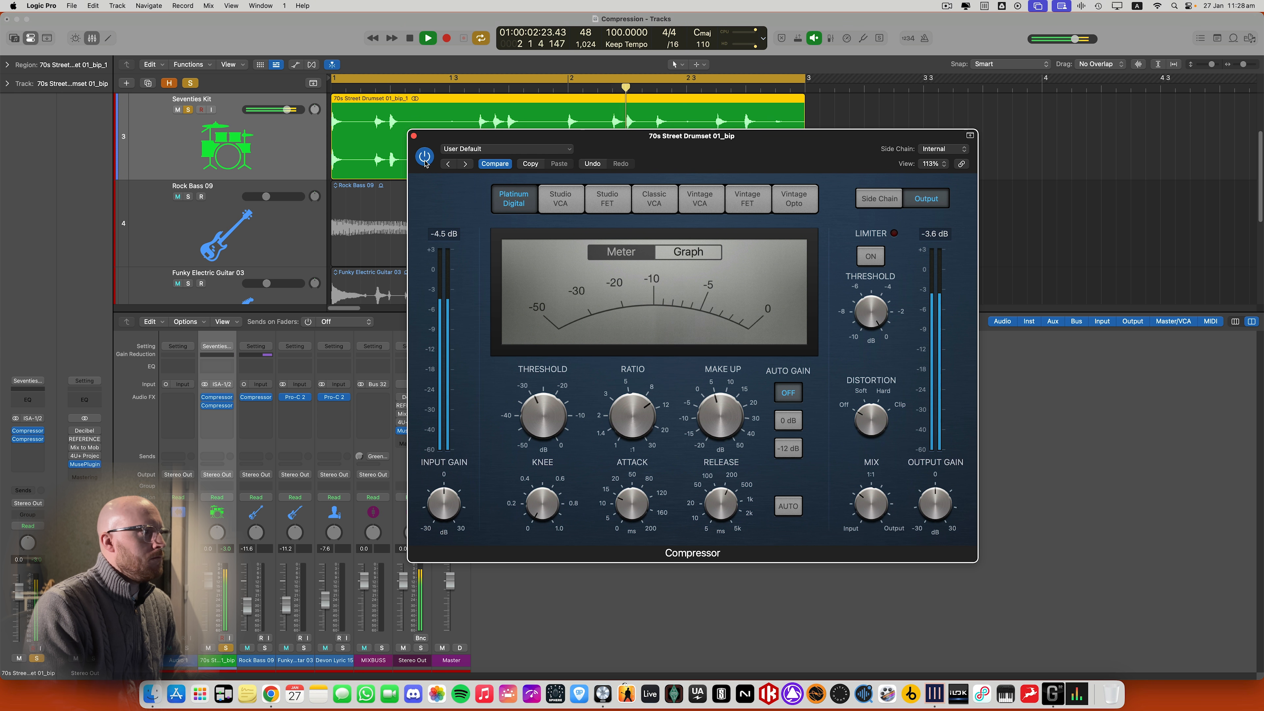
{"action": "key", "text": "space"}
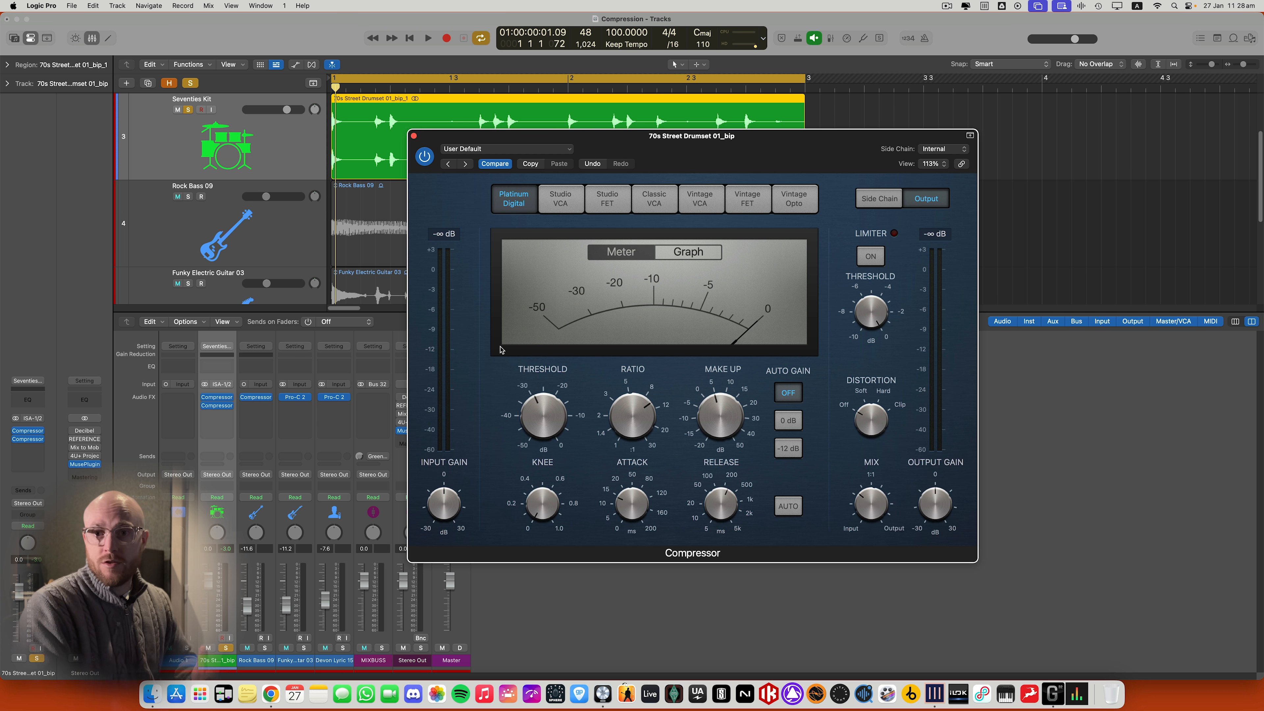
Close the drum Compressor and group the drum, bass, guitar and vocal tracks into a summing stack
{"action": "left_click_drag", "start_coordinate": [472, 140], "coordinate": [508, 149]}
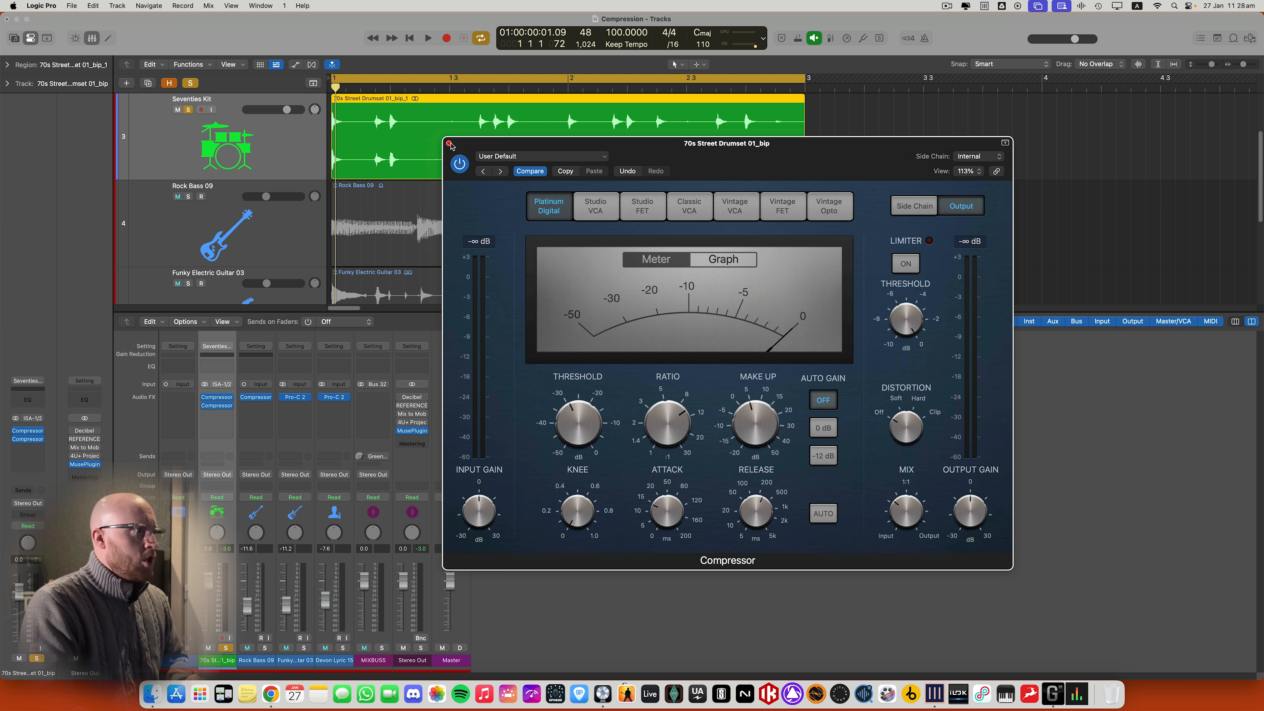
{"action": "left_click", "coordinate": [448, 144]}
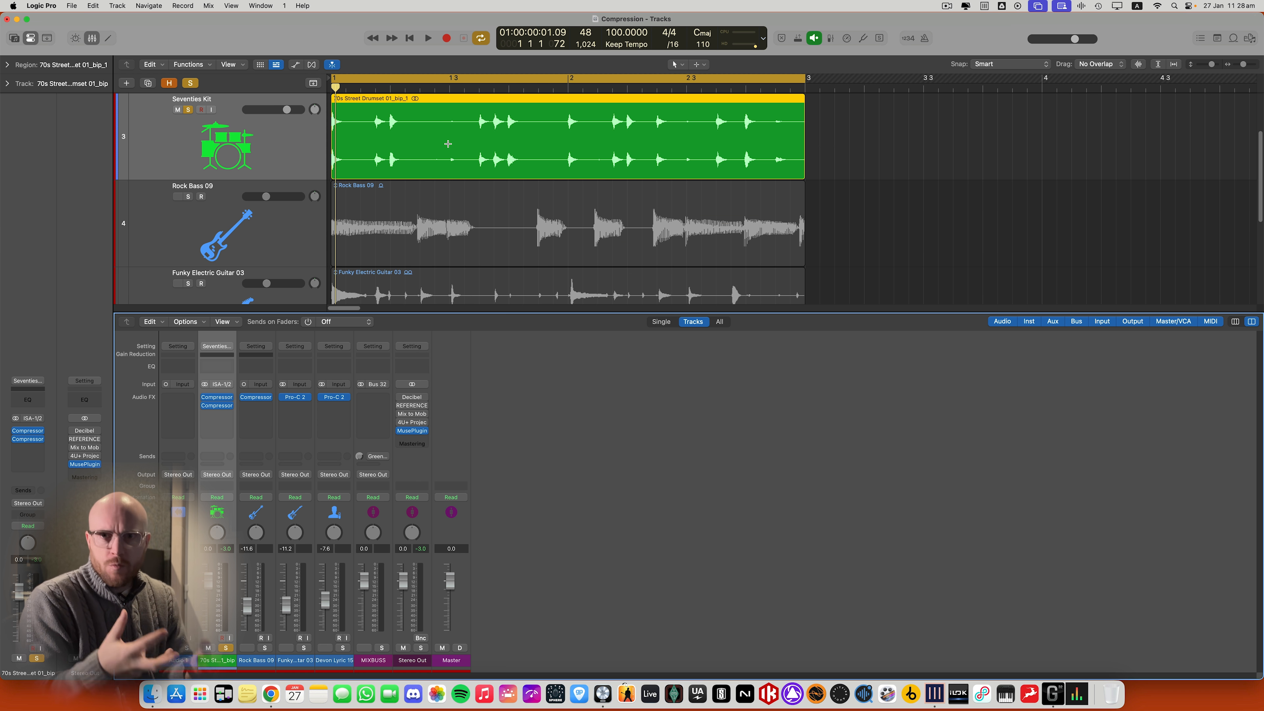
{"action": "left_click", "coordinate": [299, 397], "text": "shift"}
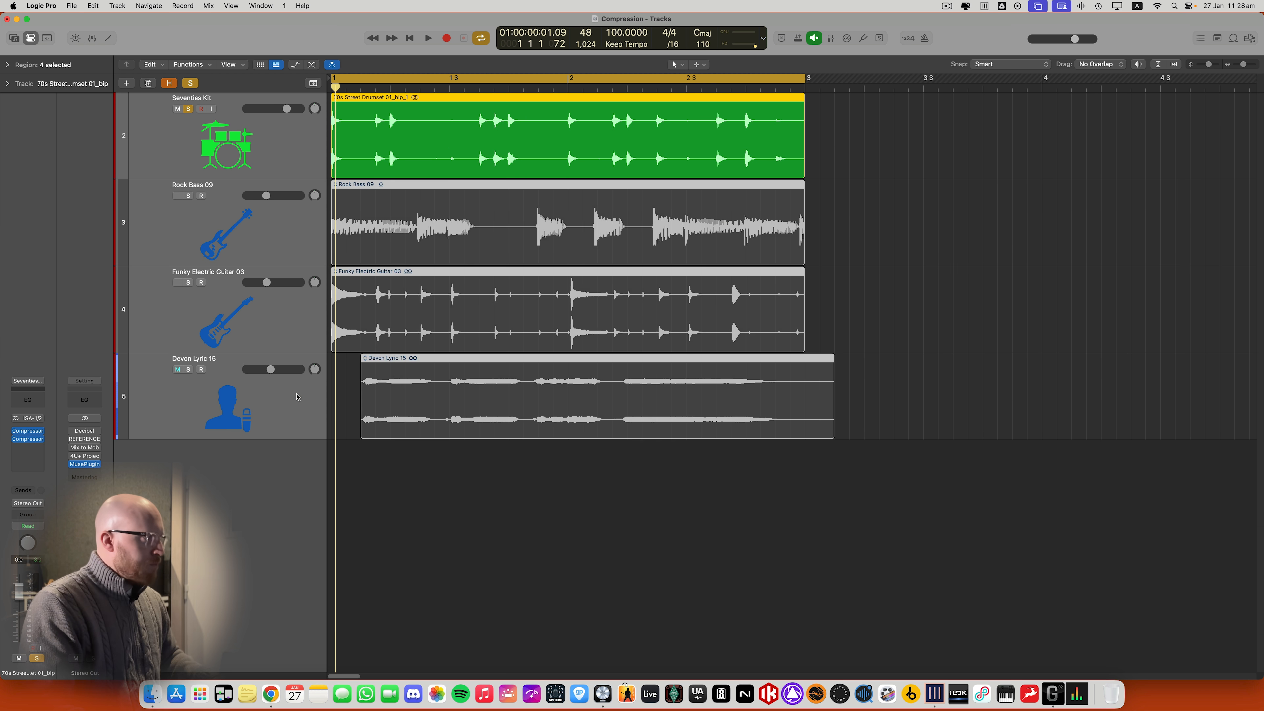
{"action": "key", "text": "shift+super+d"}
{"action": "key", "text": "Return"}
{"action": "key", "text": "x"}
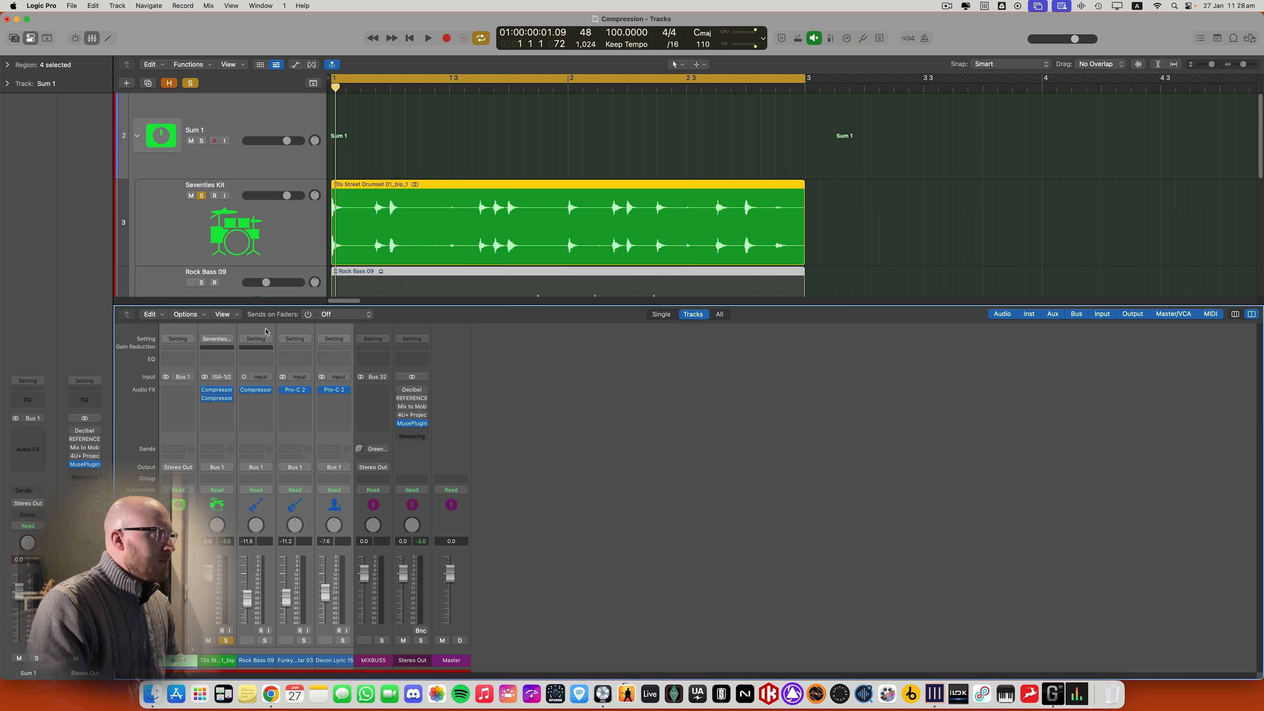
Insert a Compressor on the Sum 1 stack and turn off the drum track's solo
{"action": "left_click", "coordinate": [189, 502]}
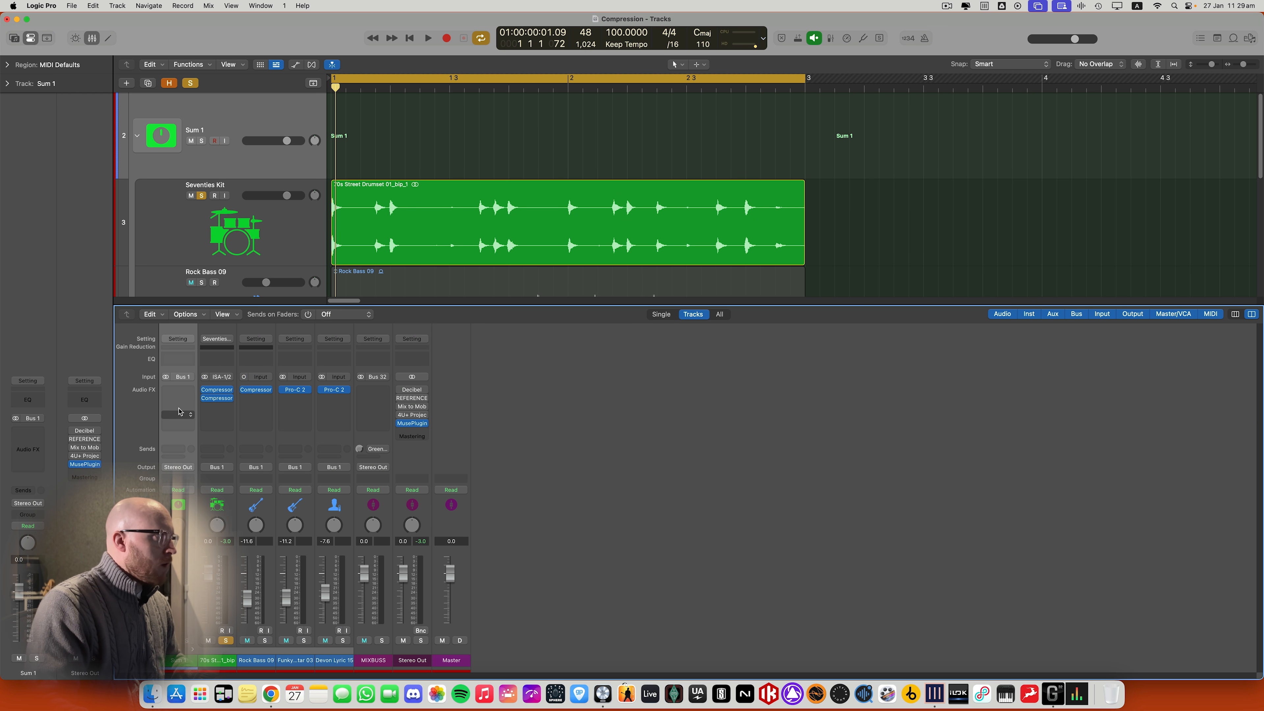
{"action": "left_click", "coordinate": [184, 347]}
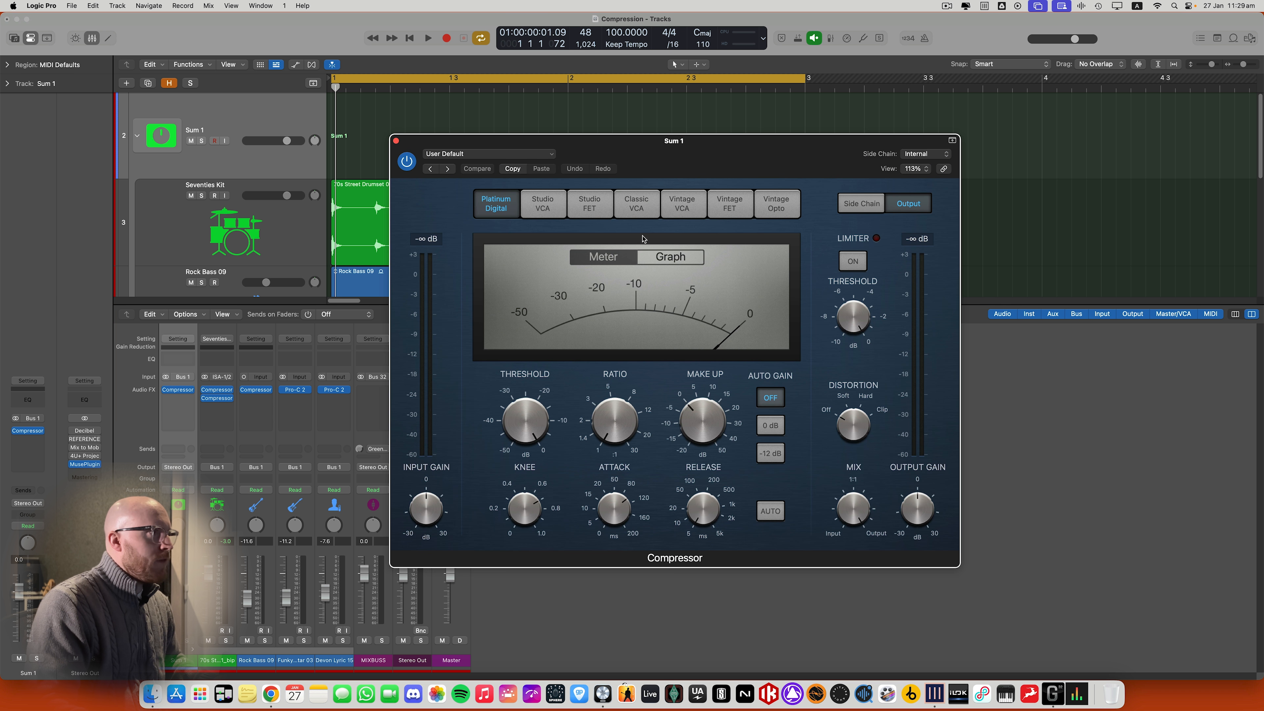
{"action": "left_click_drag", "start_coordinate": [684, 158], "coordinate": [746, 151]}
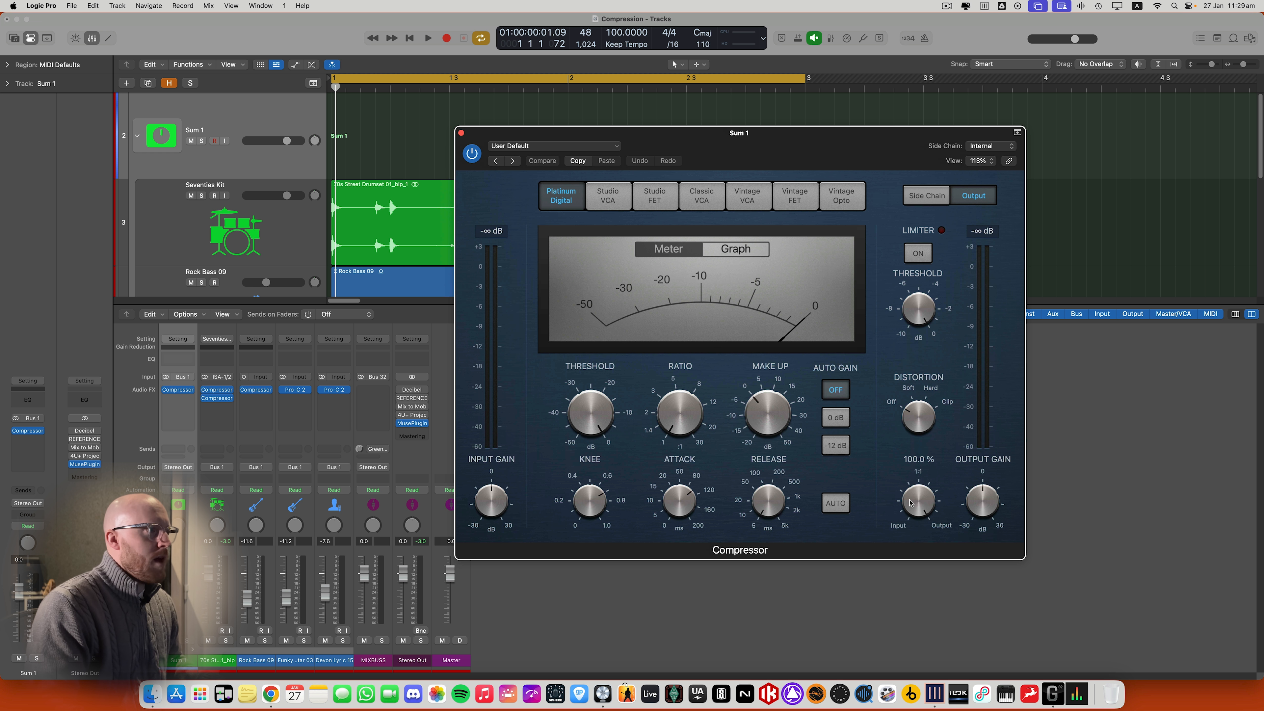
Raise the Sum 1 Compressor's ratio and lower its knee and threshold while the full mix plays
{"action": "mouse_move", "coordinate": [694, 488]}
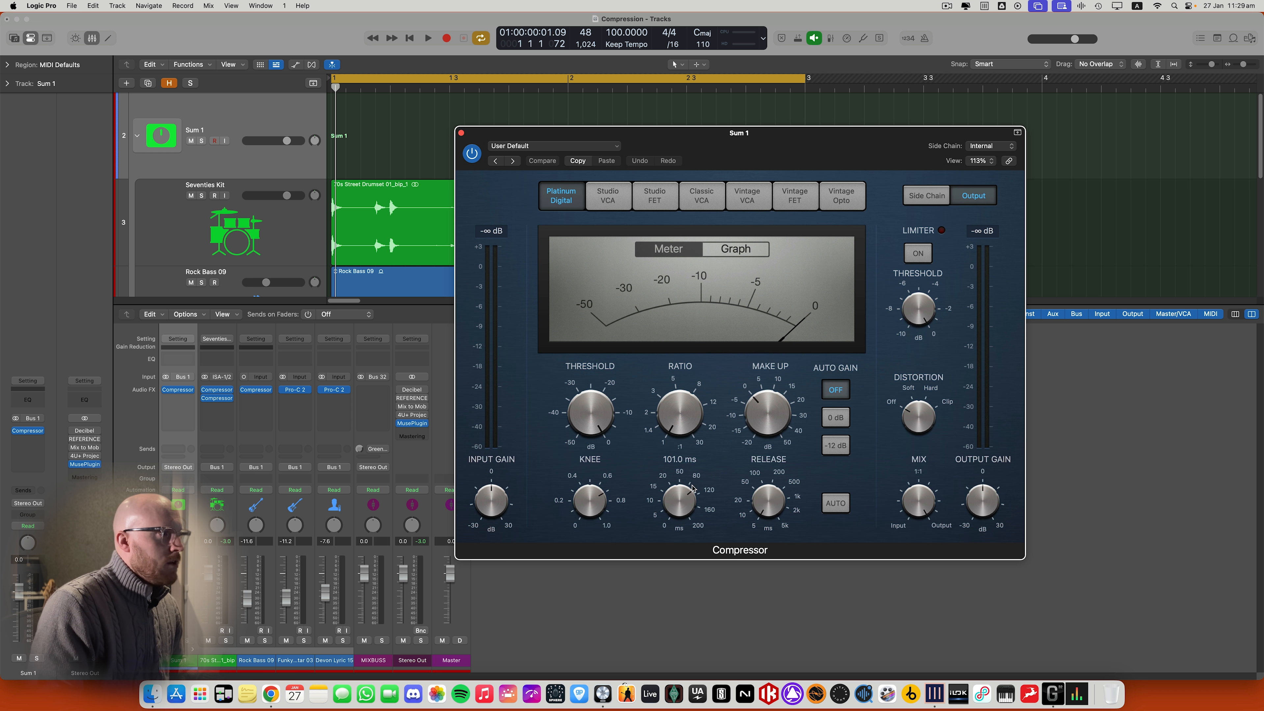
{"action": "key", "text": "space"}
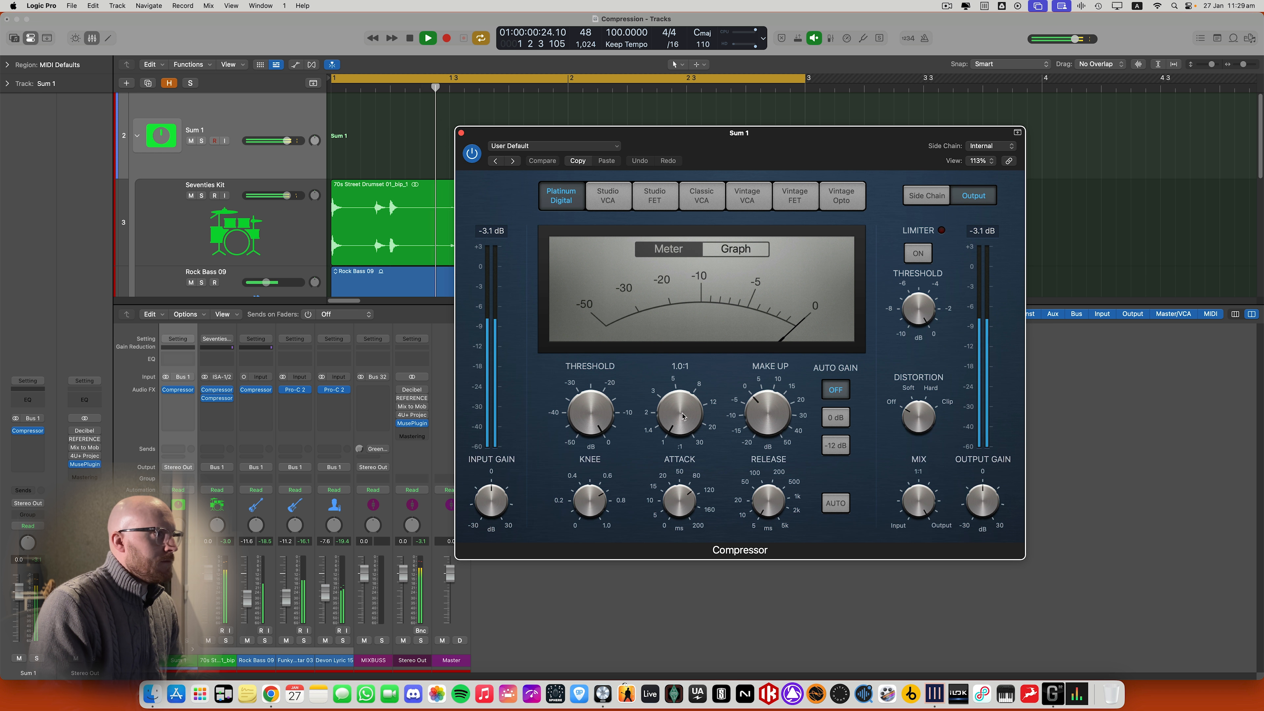
{"action": "left_click_drag", "start_coordinate": [690, 401], "coordinate": [703, 357]}
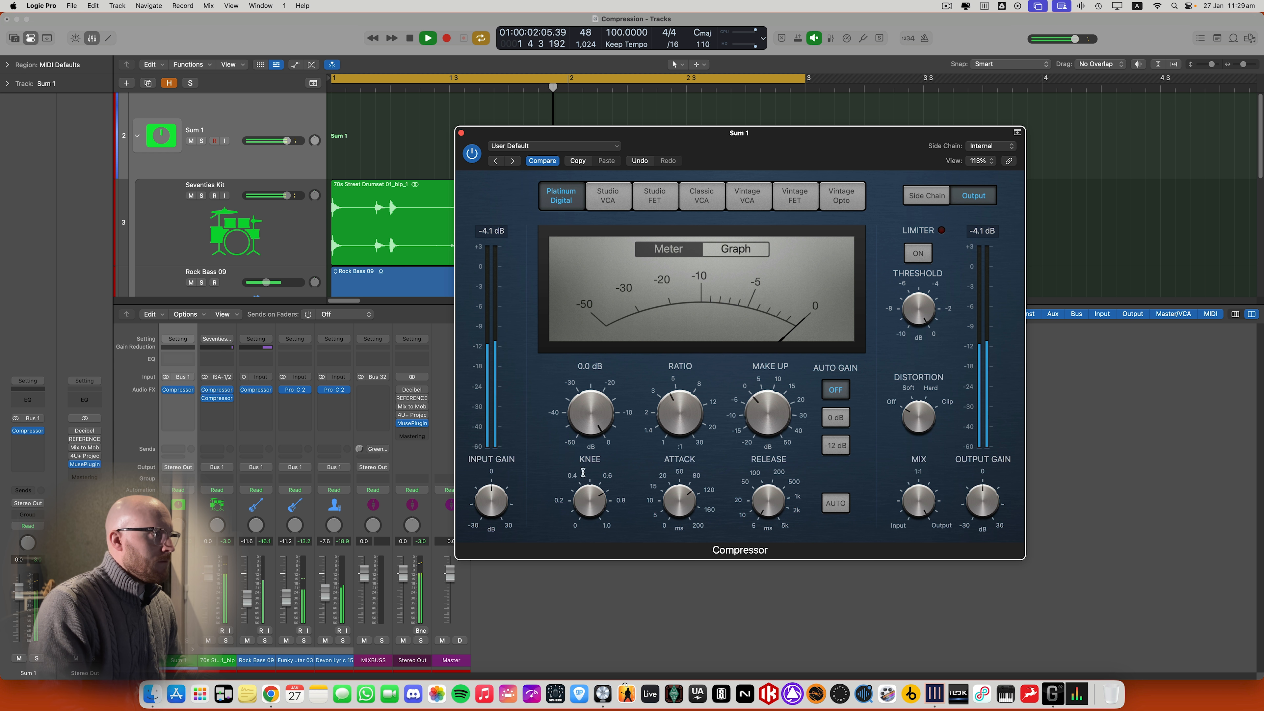
{"action": "left_click_drag", "start_coordinate": [589, 498], "coordinate": [590, 530]}
{"action": "left_click_drag", "start_coordinate": [587, 435], "coordinate": [565, 505]}
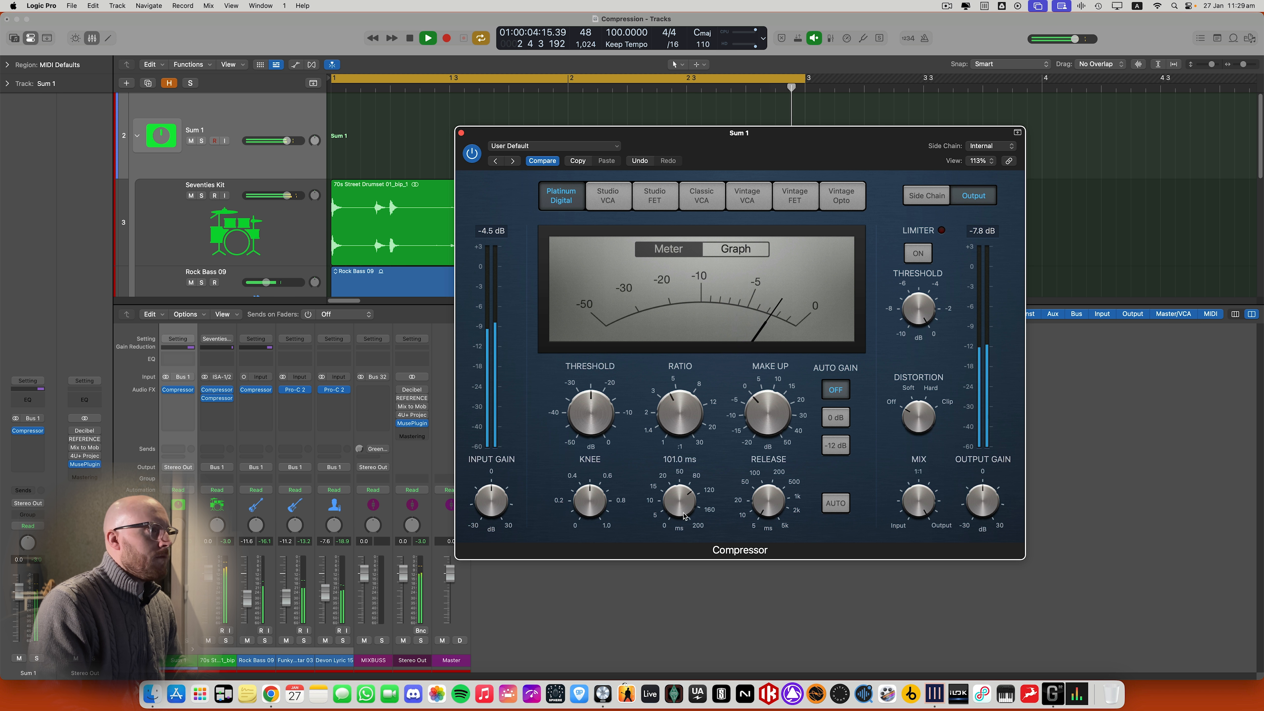
Shorten the Sum 1 Compressor's attack and enable automatic release
{"action": "left_click_drag", "start_coordinate": [679, 500], "coordinate": [628, 610]}
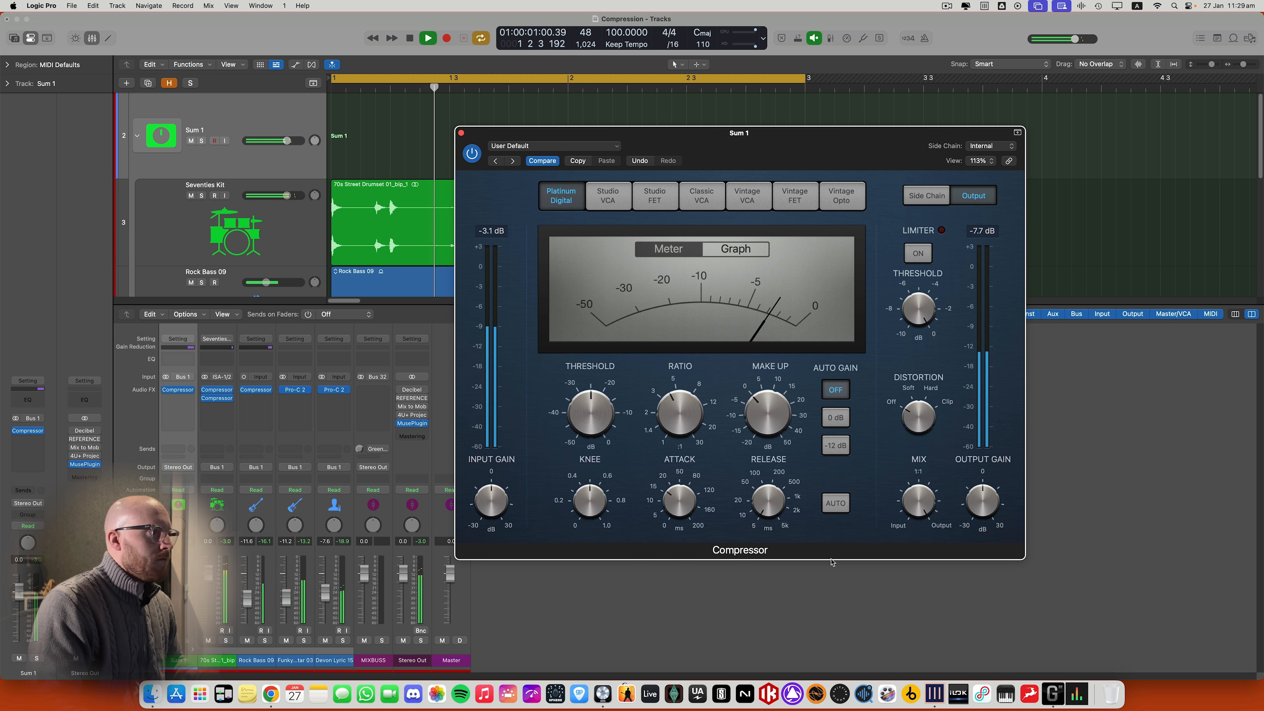
{"action": "left_click", "coordinate": [834, 510]}
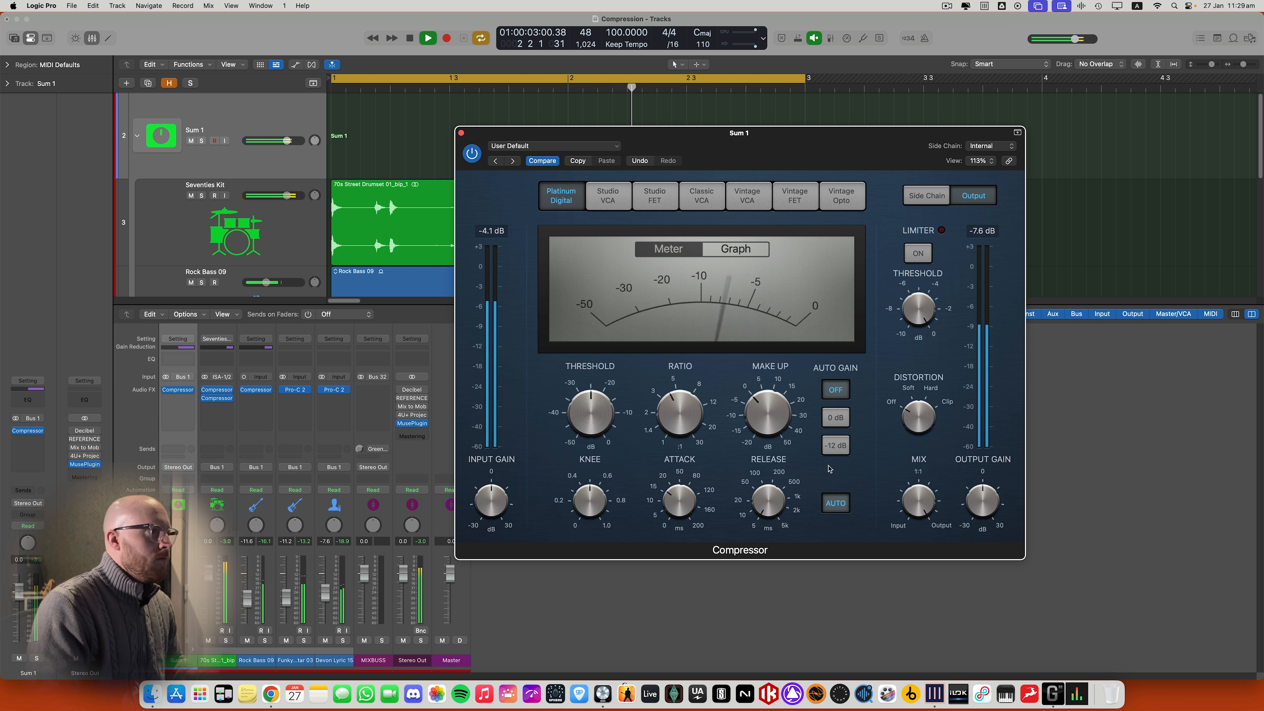
Raise the Sum 1 Compressor's make-up gain and set its mix to 30%
{"action": "mouse_move", "coordinate": [777, 414]}
{"action": "left_click_drag", "start_coordinate": [775, 413], "coordinate": [778, 405]}
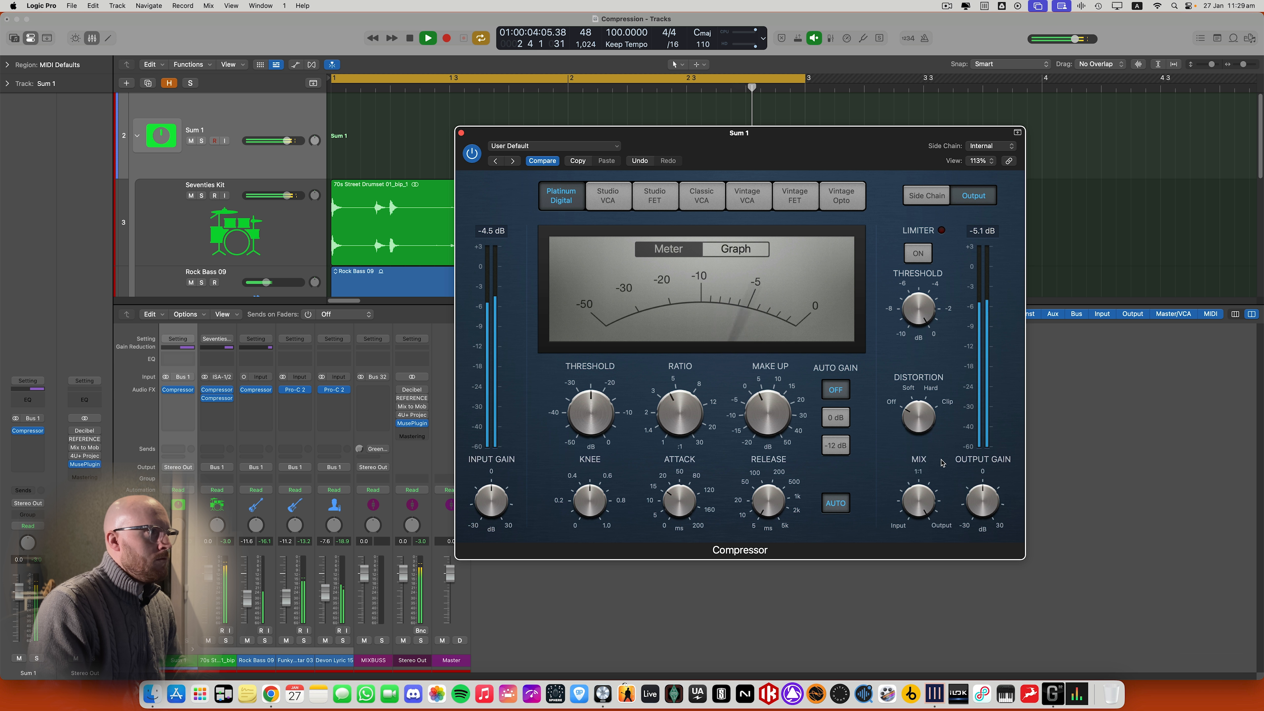
{"action": "mouse_move", "coordinate": [914, 502]}
{"action": "left_click_drag", "start_coordinate": [914, 502], "coordinate": [911, 585]}
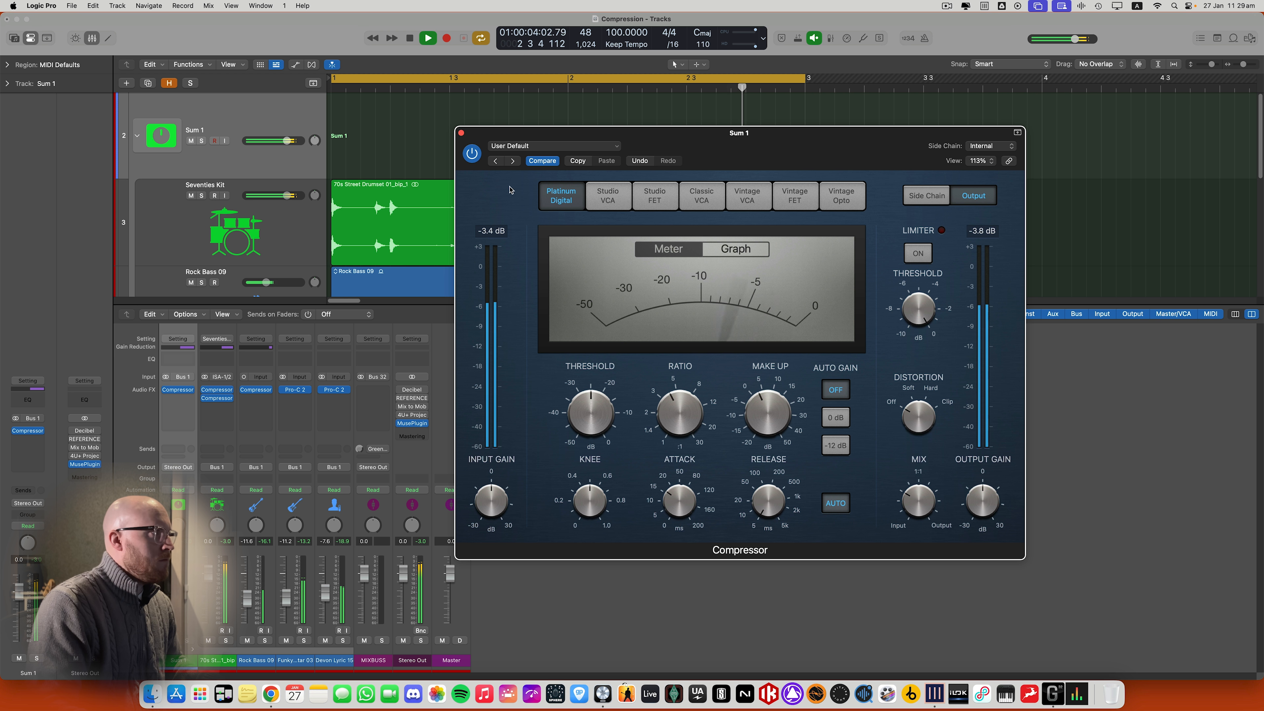
Compare the full mix with the Sum 1 Compressor bypassed and active over two playback passes
{"action": "left_click", "coordinate": [472, 153]}
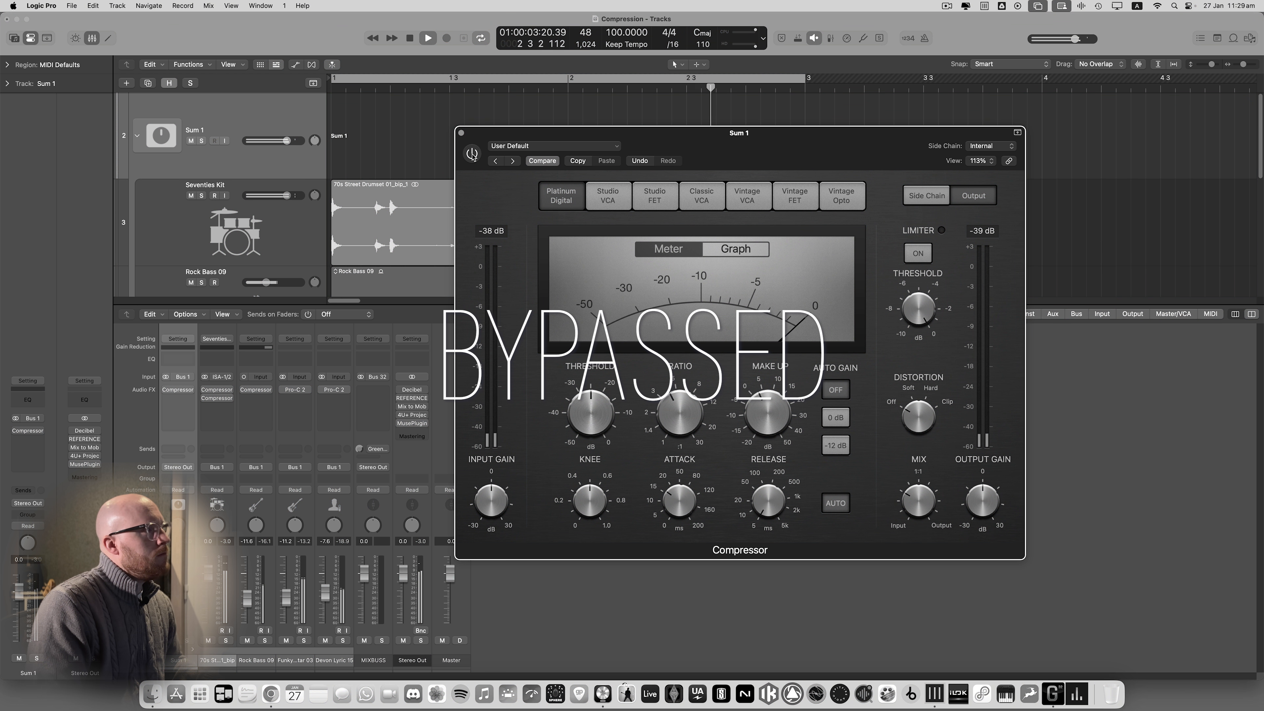
{"action": "left_click", "coordinate": [472, 153]}
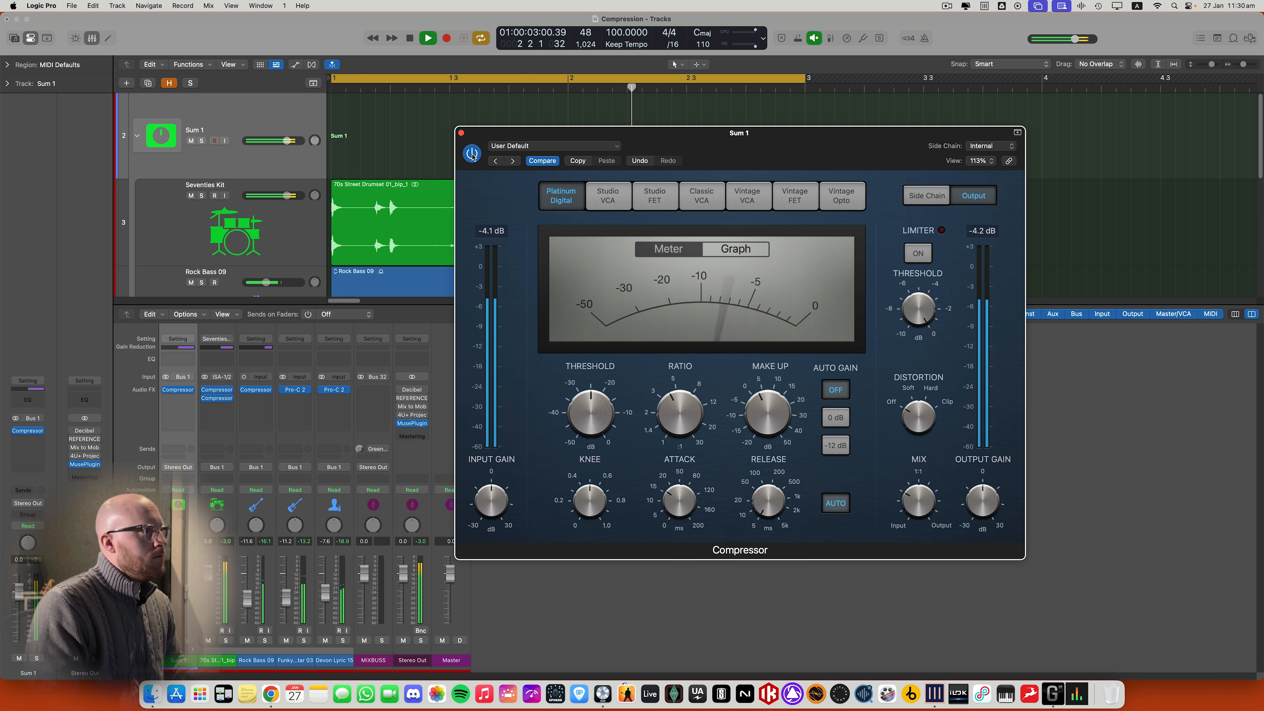
{"action": "key", "text": "space"}
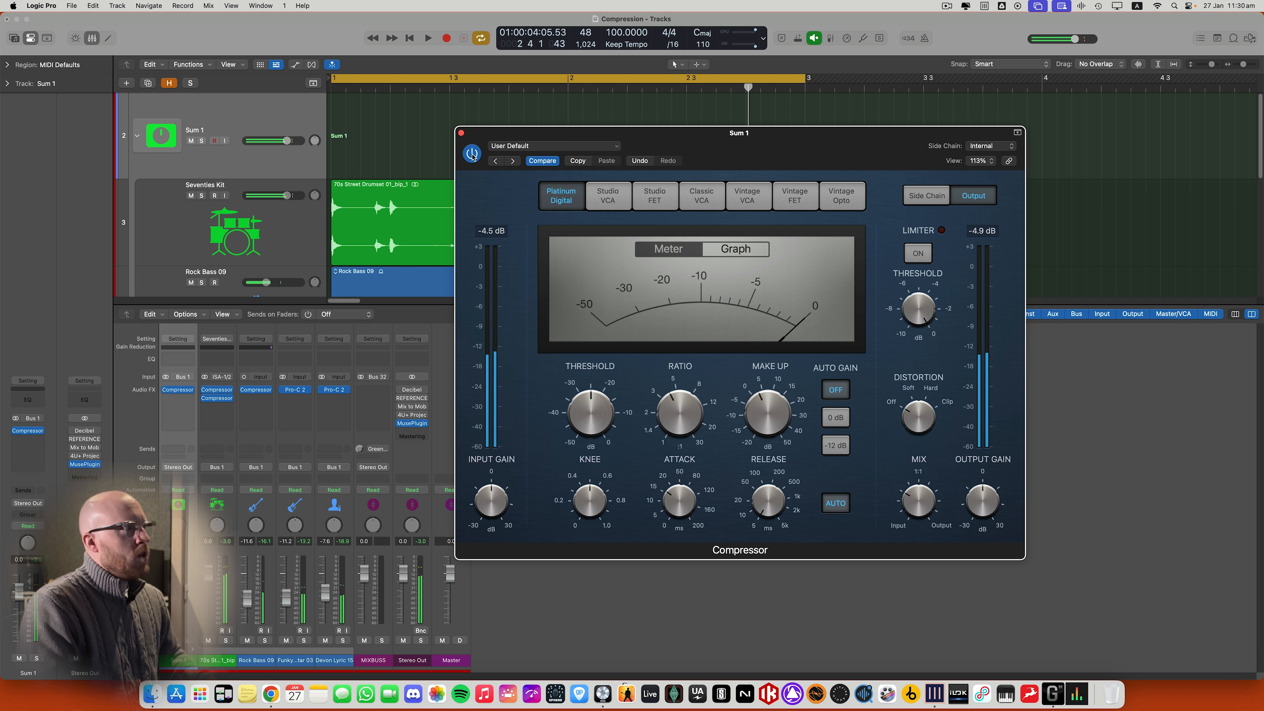
{"action": "left_click_drag", "start_coordinate": [723, 154], "coordinate": [722, 159]}
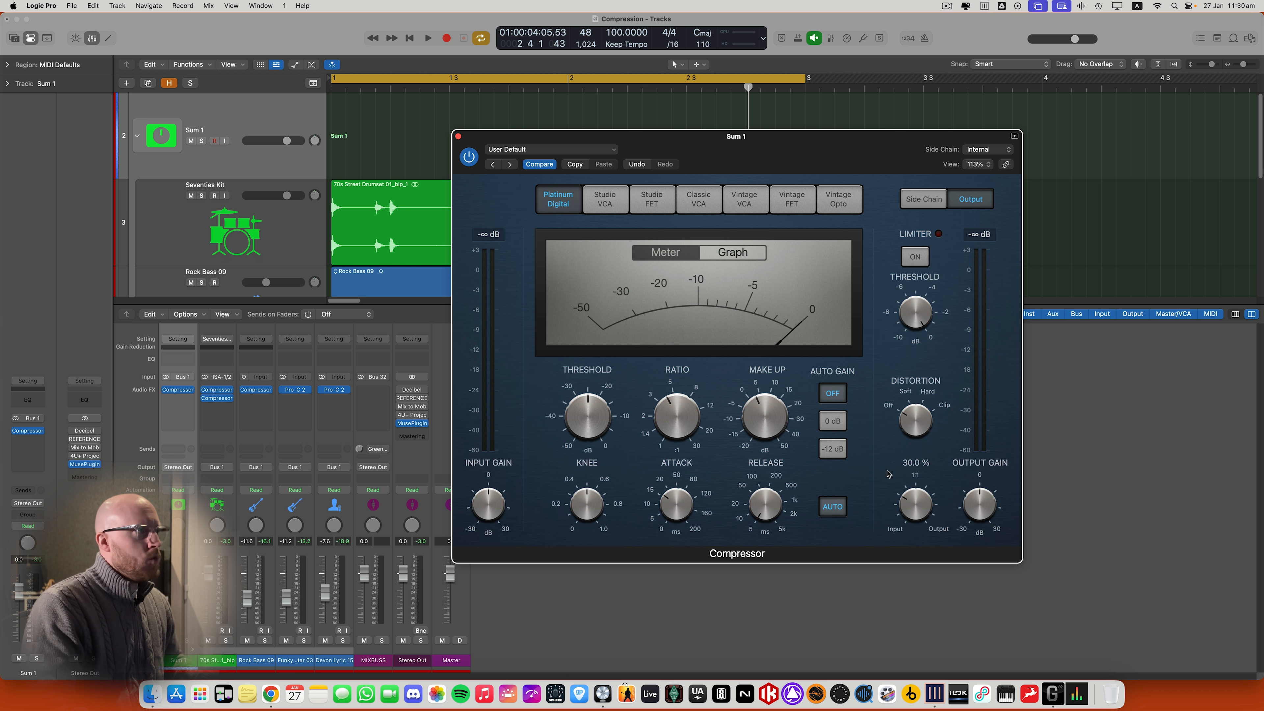
{"action": "key", "text": "space"}
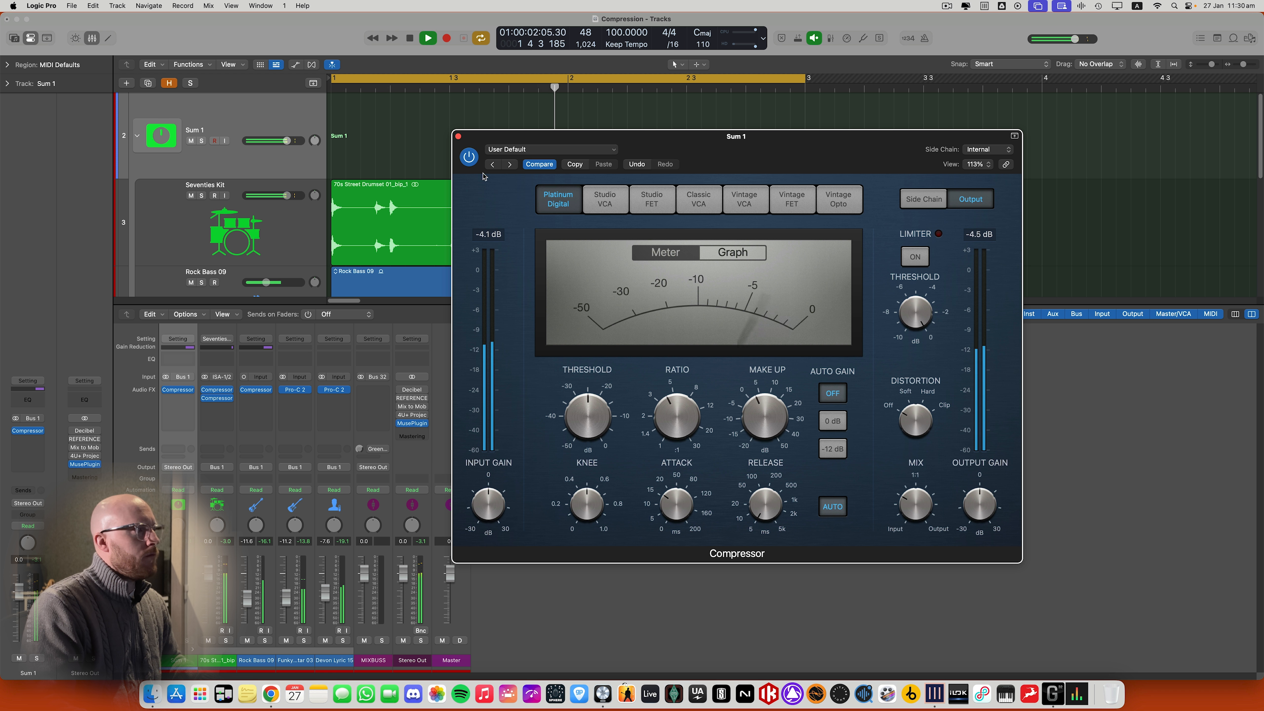
{"action": "left_click", "coordinate": [470, 159]}
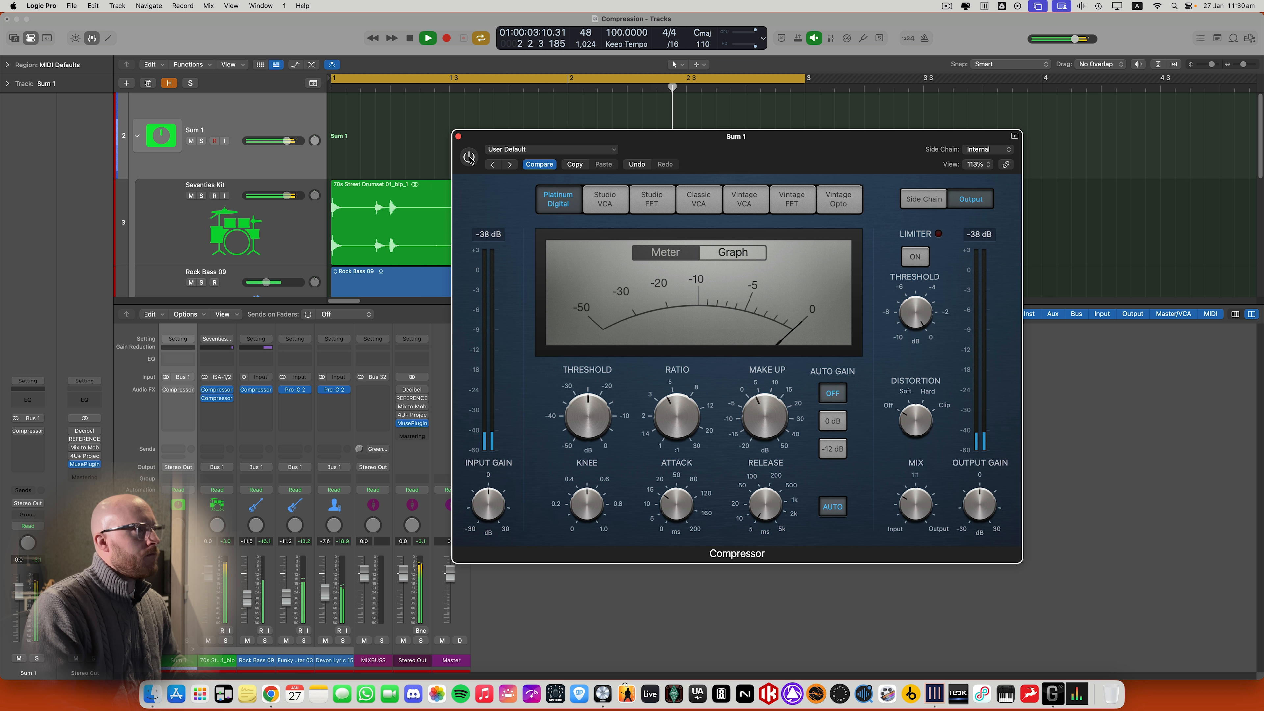
{"action": "left_click", "coordinate": [469, 158]}
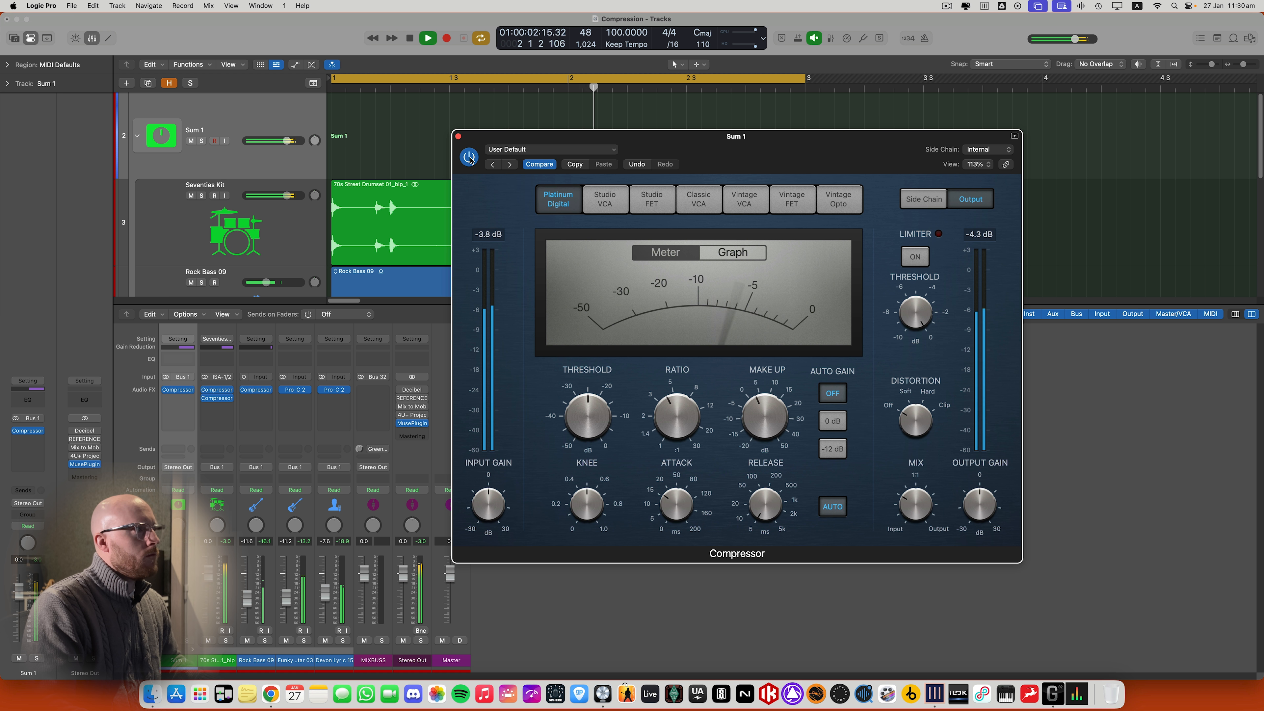
{"action": "key", "text": "space"}
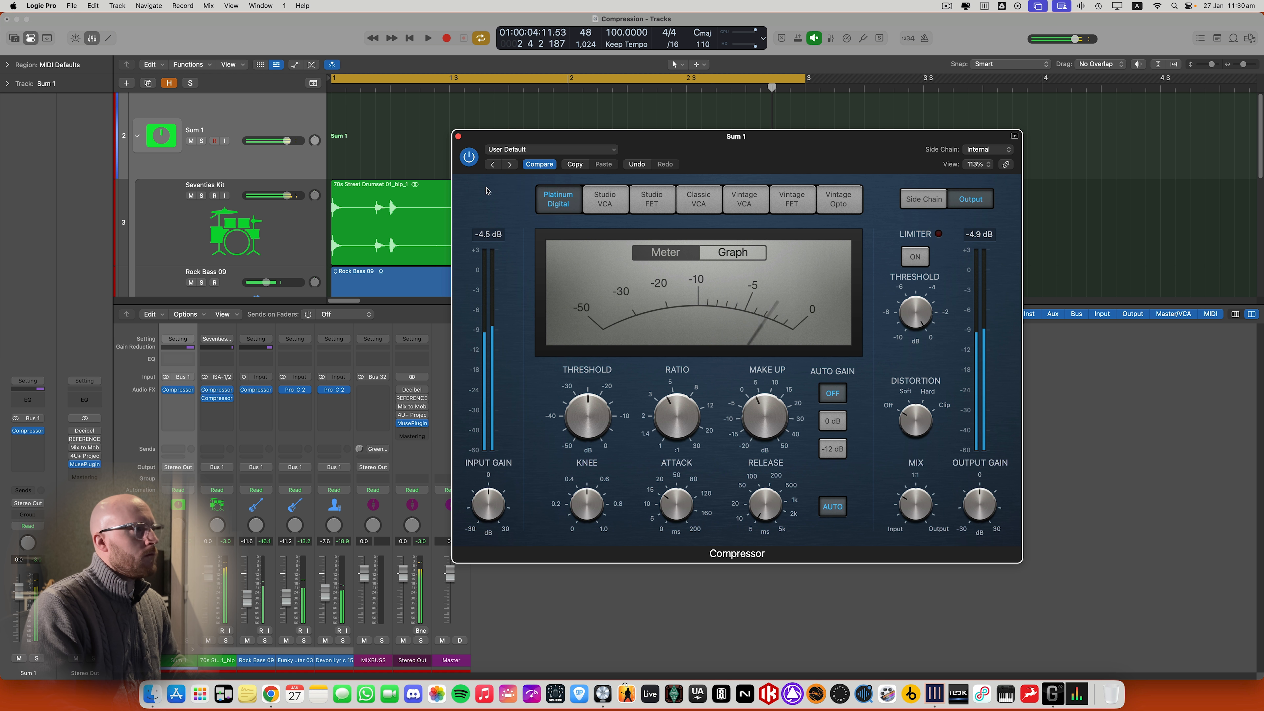
Close the Sum 1 Compressor and add Bus 2 sends at 0.0 dB to the drum, bass, guitar and vocal channels
{"action": "mouse_move", "coordinate": [558, 377]}
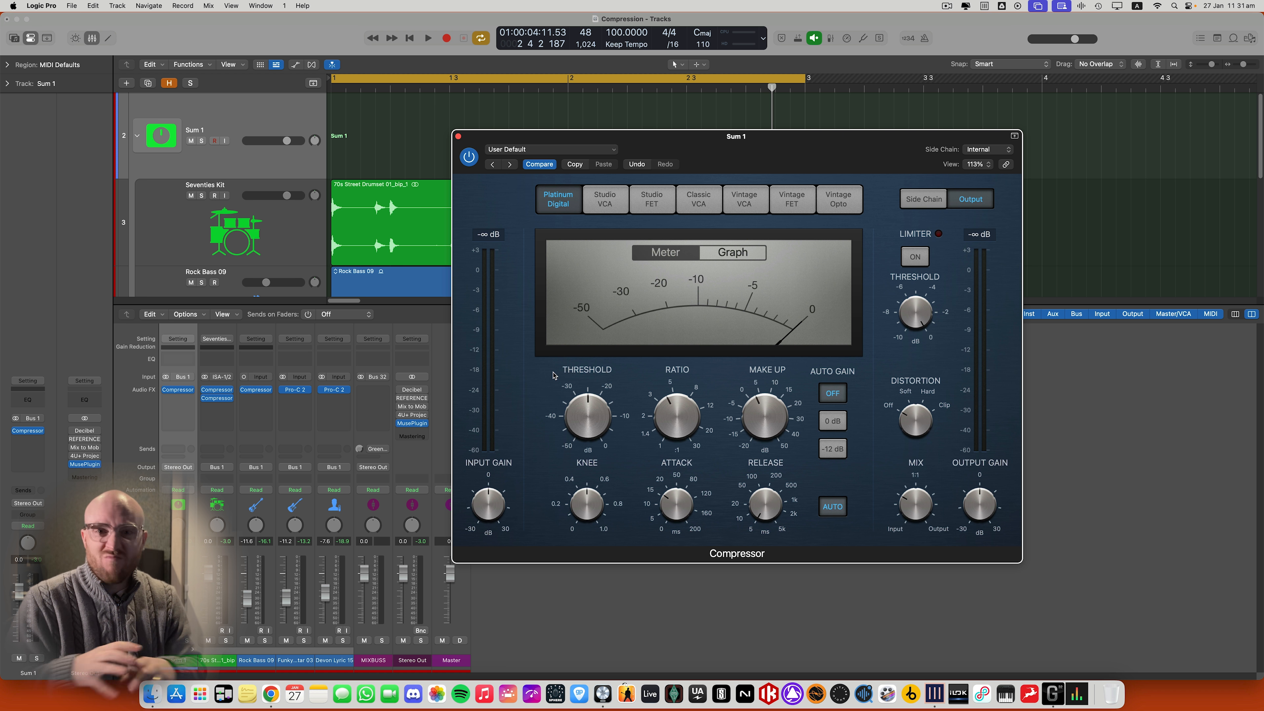
{"action": "left_click", "coordinate": [458, 136]}
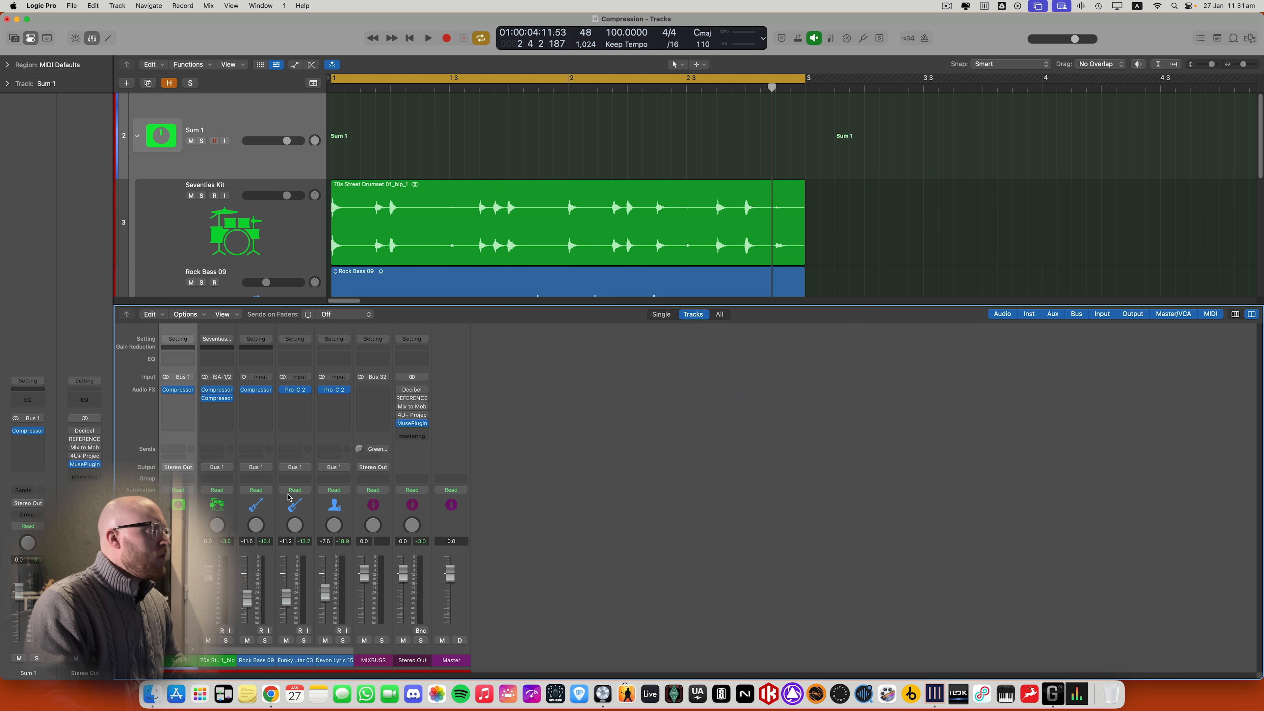
{"action": "mouse_move", "coordinate": [178, 392]}
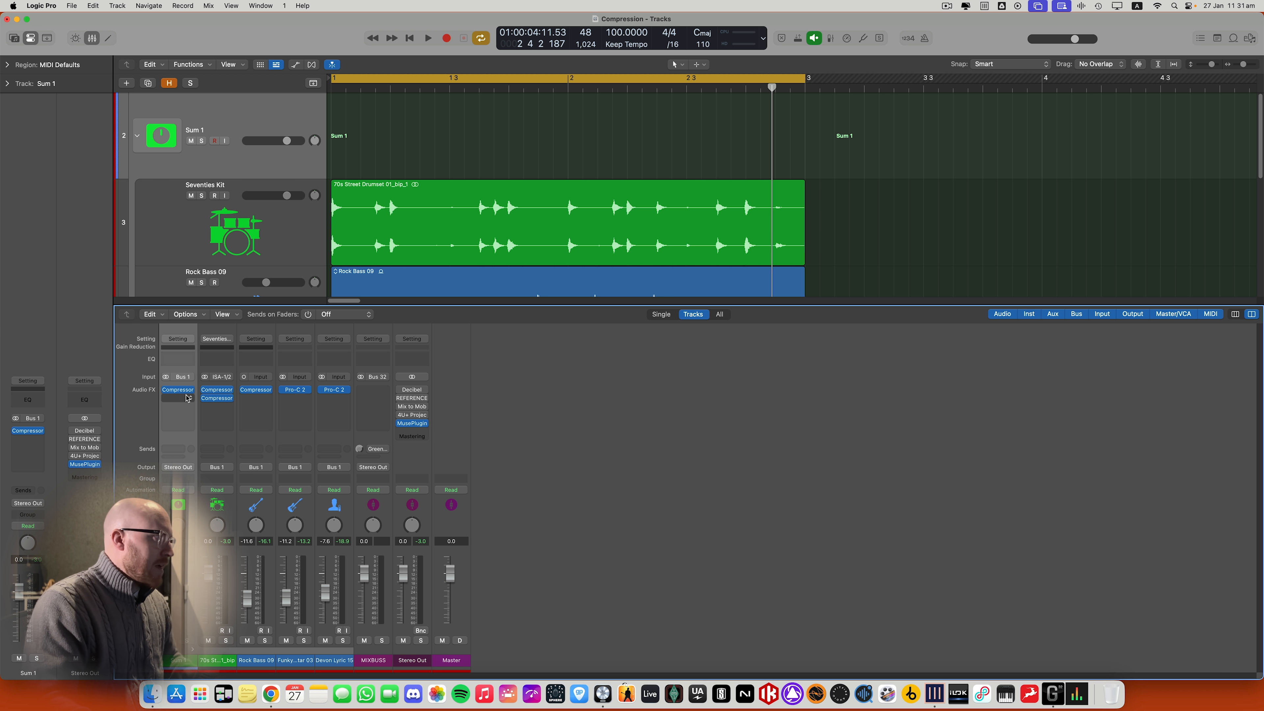
{"action": "left_click", "coordinate": [222, 507]}
{"action": "left_click", "coordinate": [344, 513], "text": "shift"}
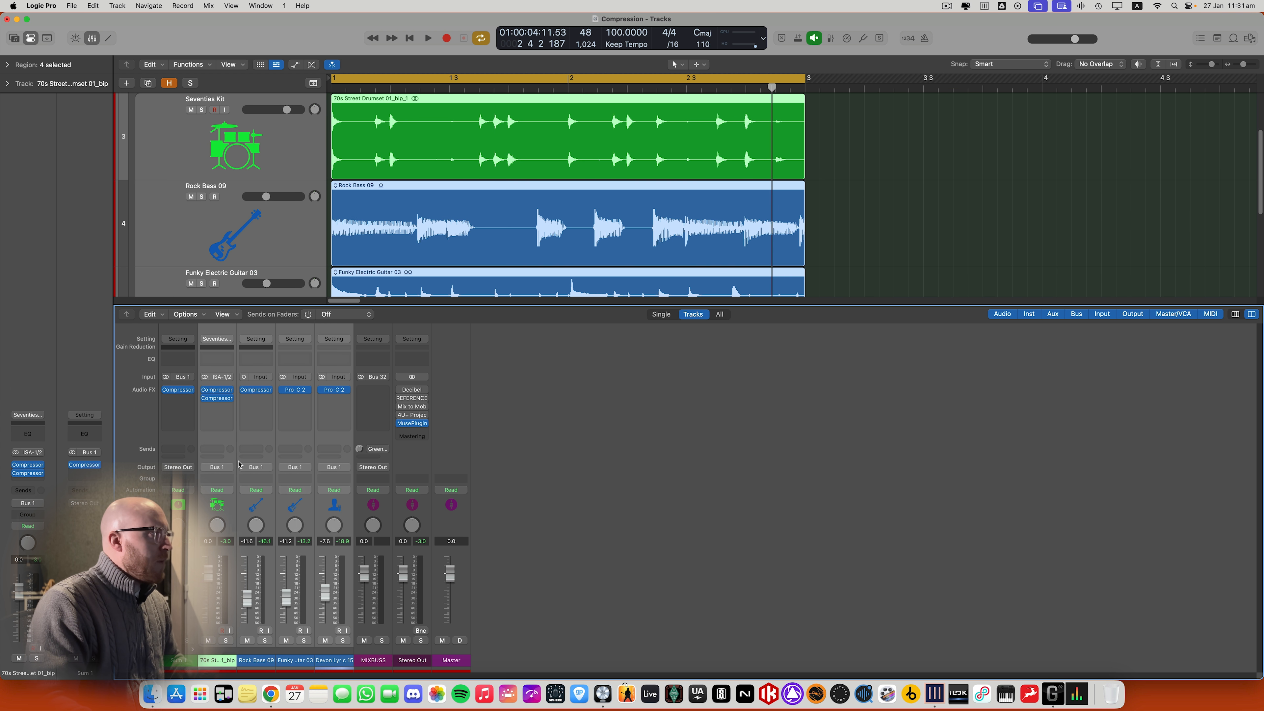
{"action": "left_click", "coordinate": [221, 451]}
{"action": "left_click", "coordinate": [352, 308]}
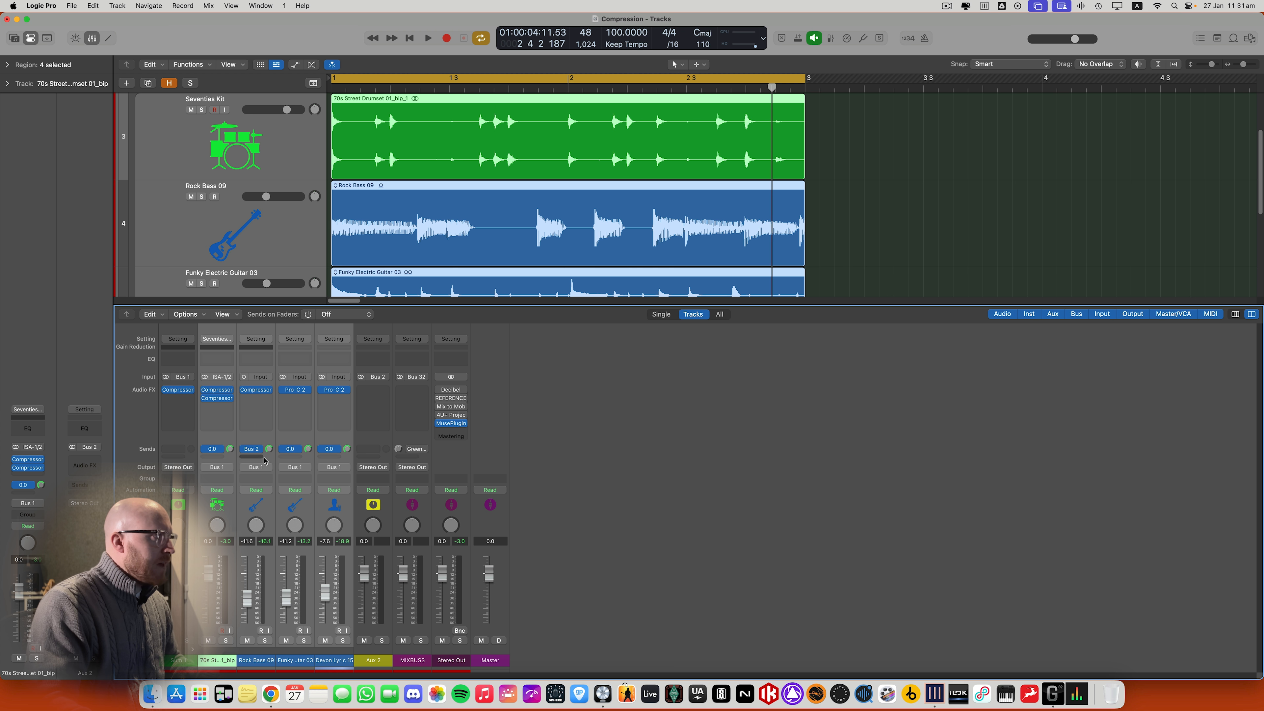
Route the Aux 2 channel's output to Bus 1, feeding Sum 1
{"action": "left_click", "coordinate": [381, 530]}
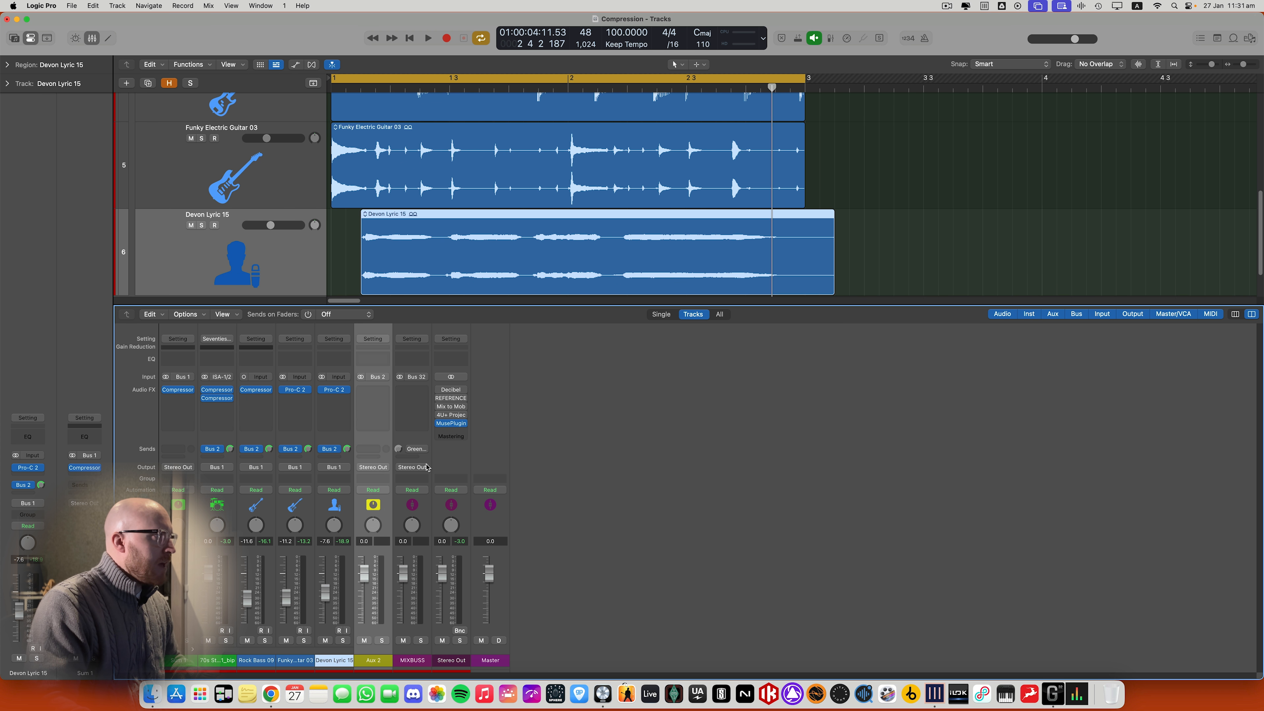
{"action": "left_click", "coordinate": [369, 469]}
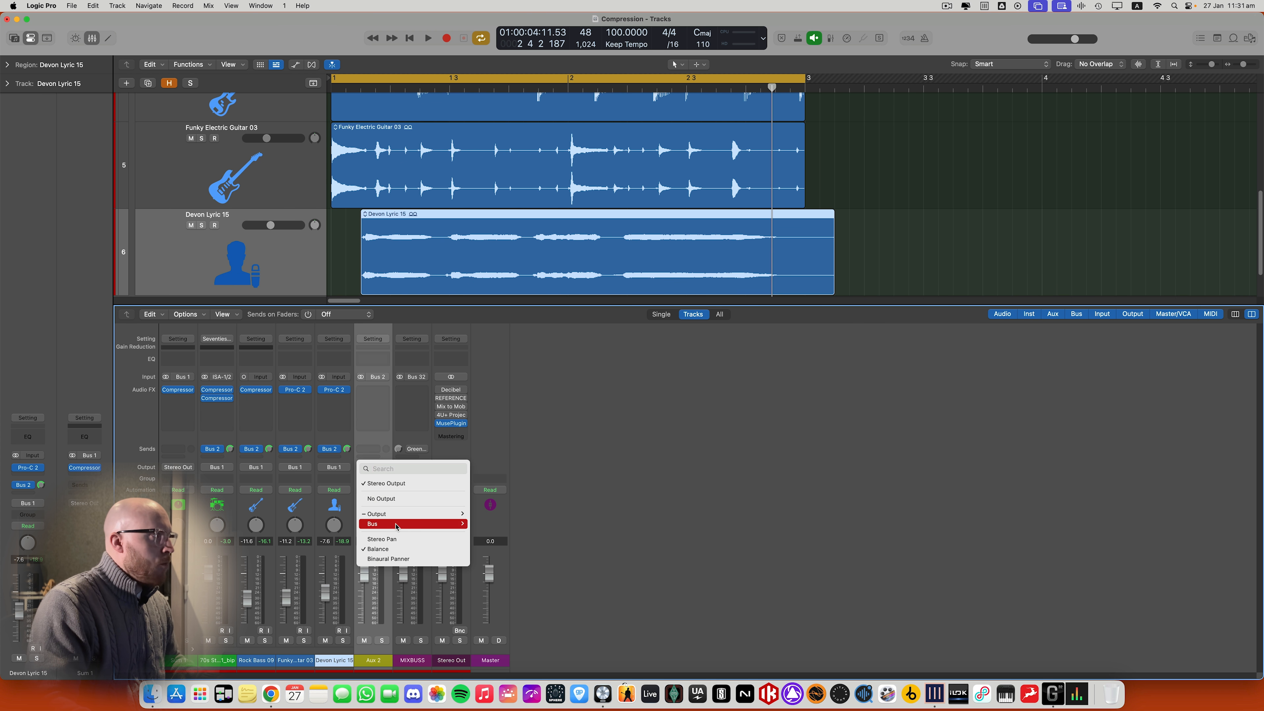
{"action": "mouse_move", "coordinate": [413, 523]}
{"action": "mouse_move", "coordinate": [497, 289]}
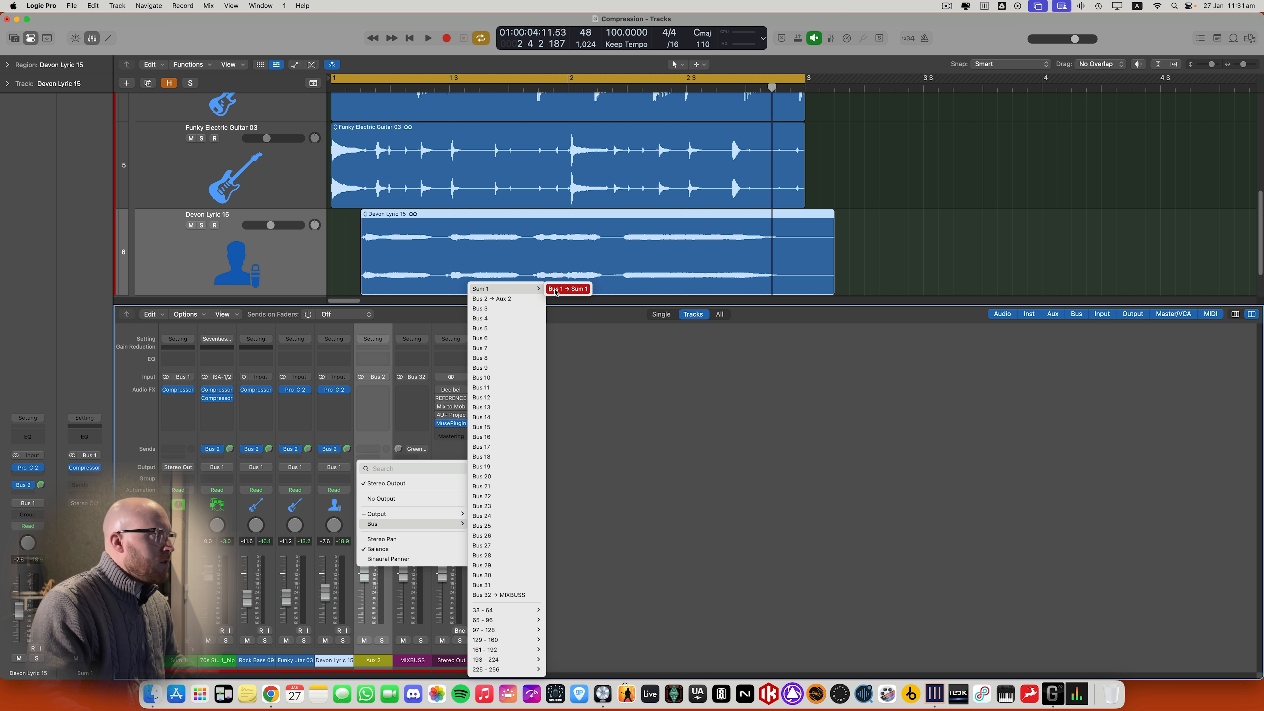
{"action": "left_click", "coordinate": [568, 289]}
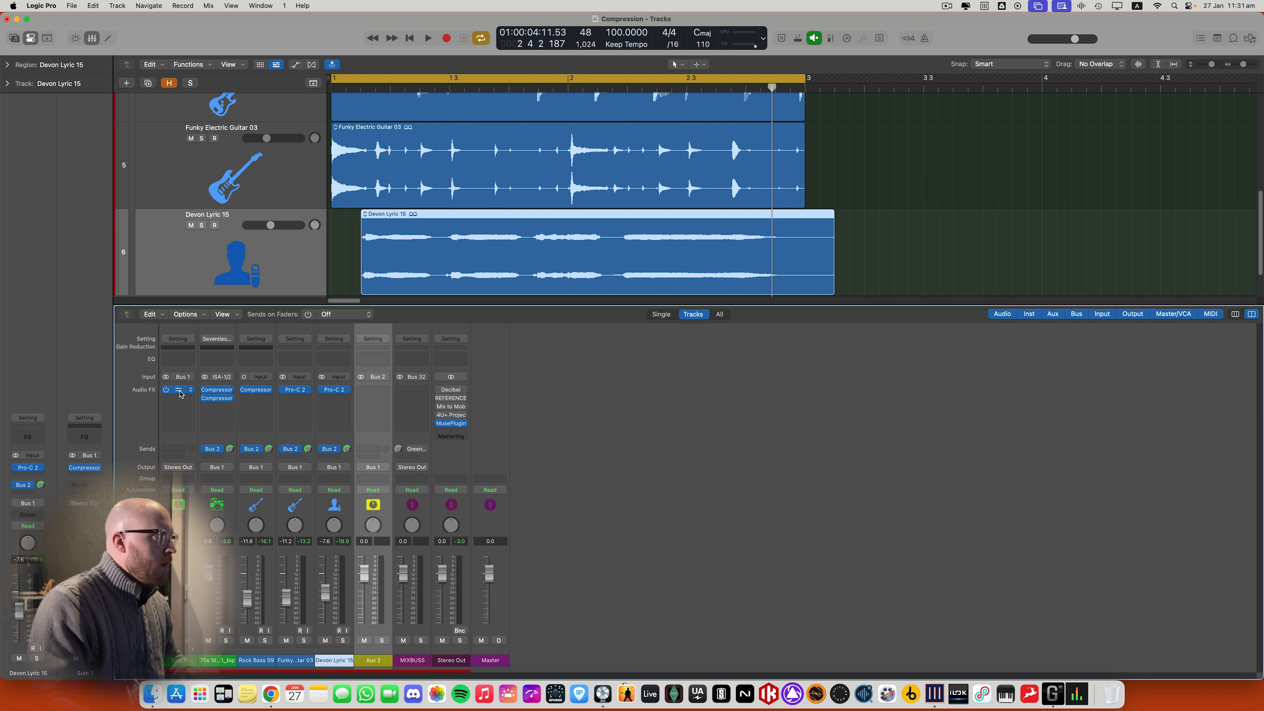
Move the Compressor from Sum 1 to Aux 2, open it and place its window clear of the Aux 2 channel
{"action": "left_click_drag", "start_coordinate": [180, 394], "coordinate": [377, 394]}
{"action": "left_click", "coordinate": [377, 392]}
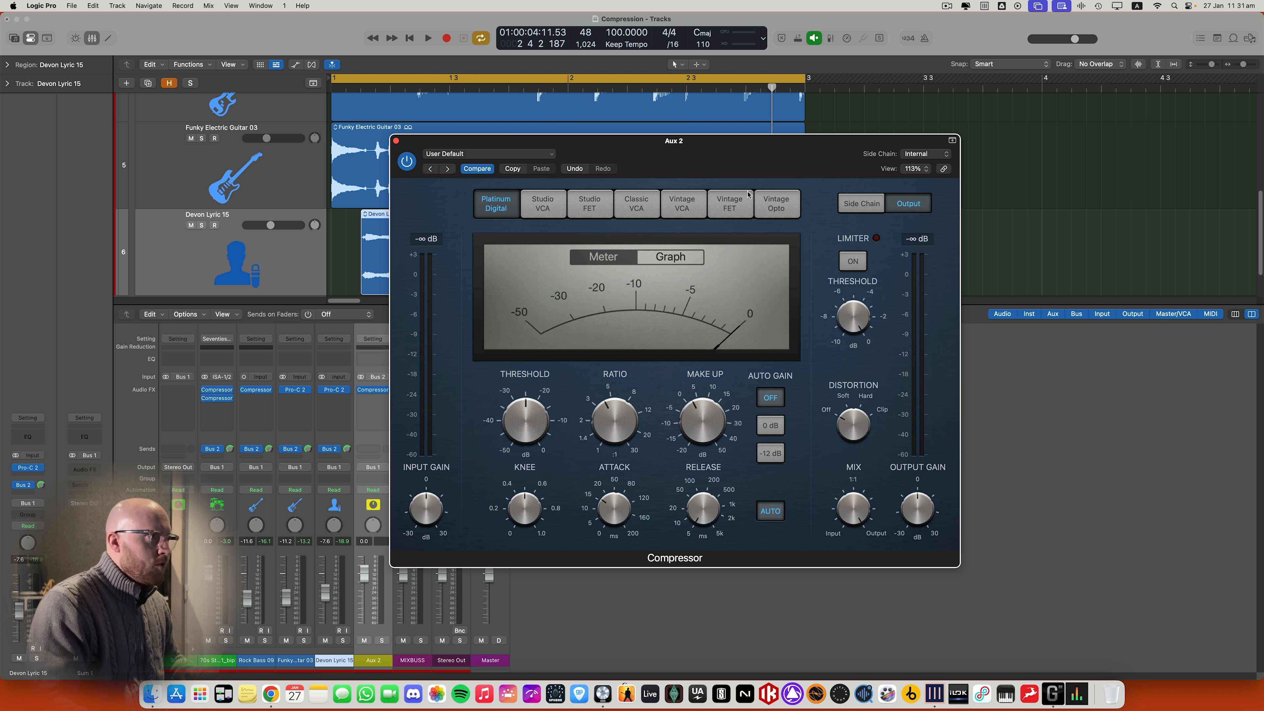
{"action": "left_click_drag", "start_coordinate": [734, 154], "coordinate": [873, 209]}
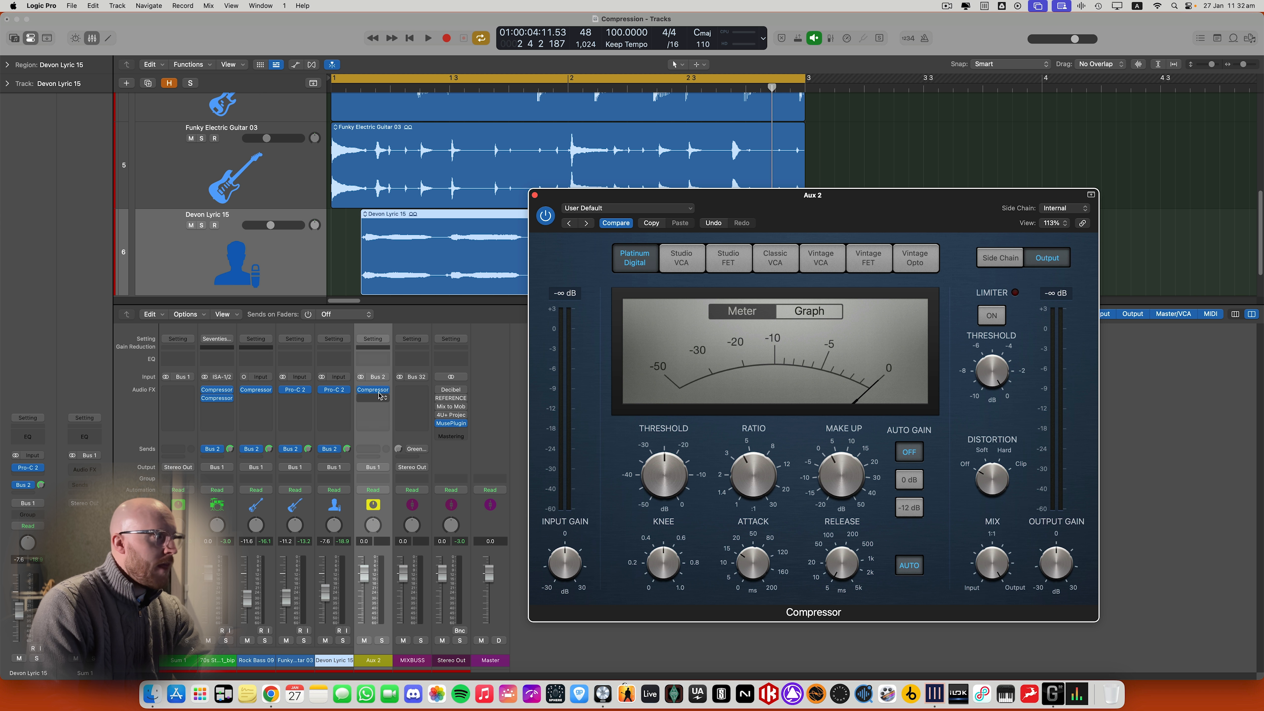
Rename the Aux 2 channel as Parallel Comp
{"action": "double_click", "coordinate": [374, 660]}
{"action": "type", "text": "Parallel Comp"}
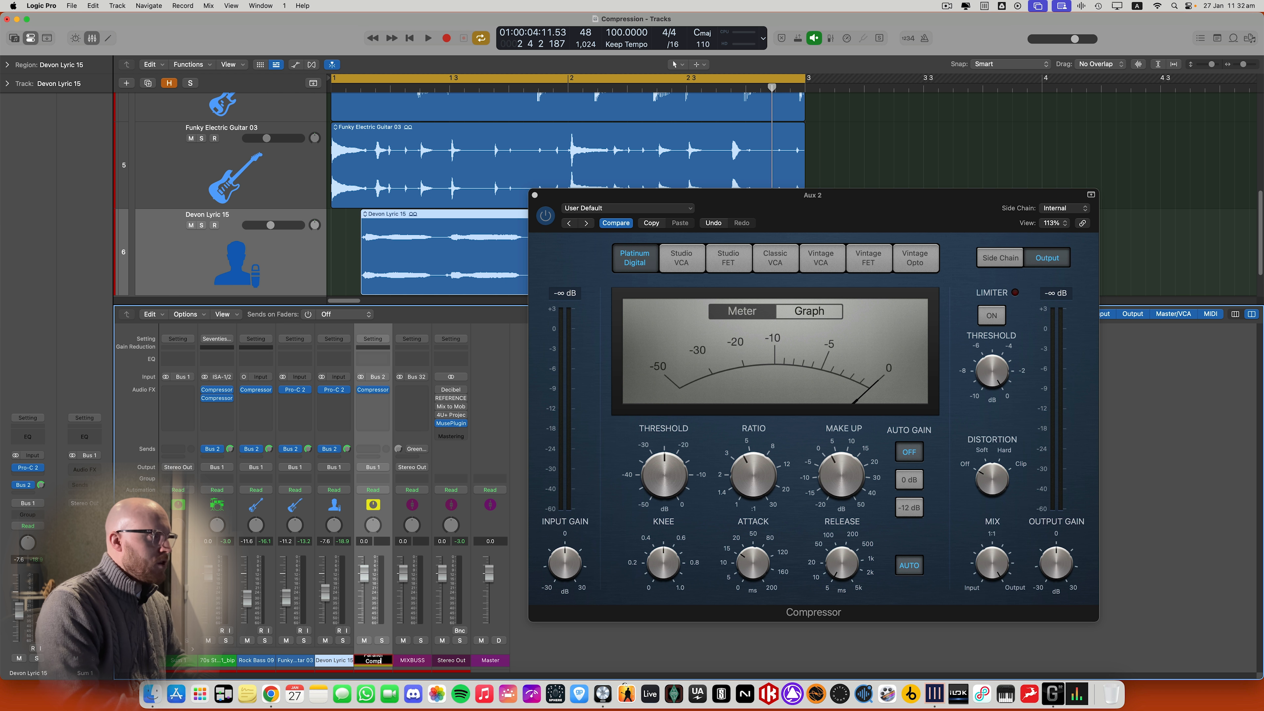
{"action": "key", "text": "Return"}
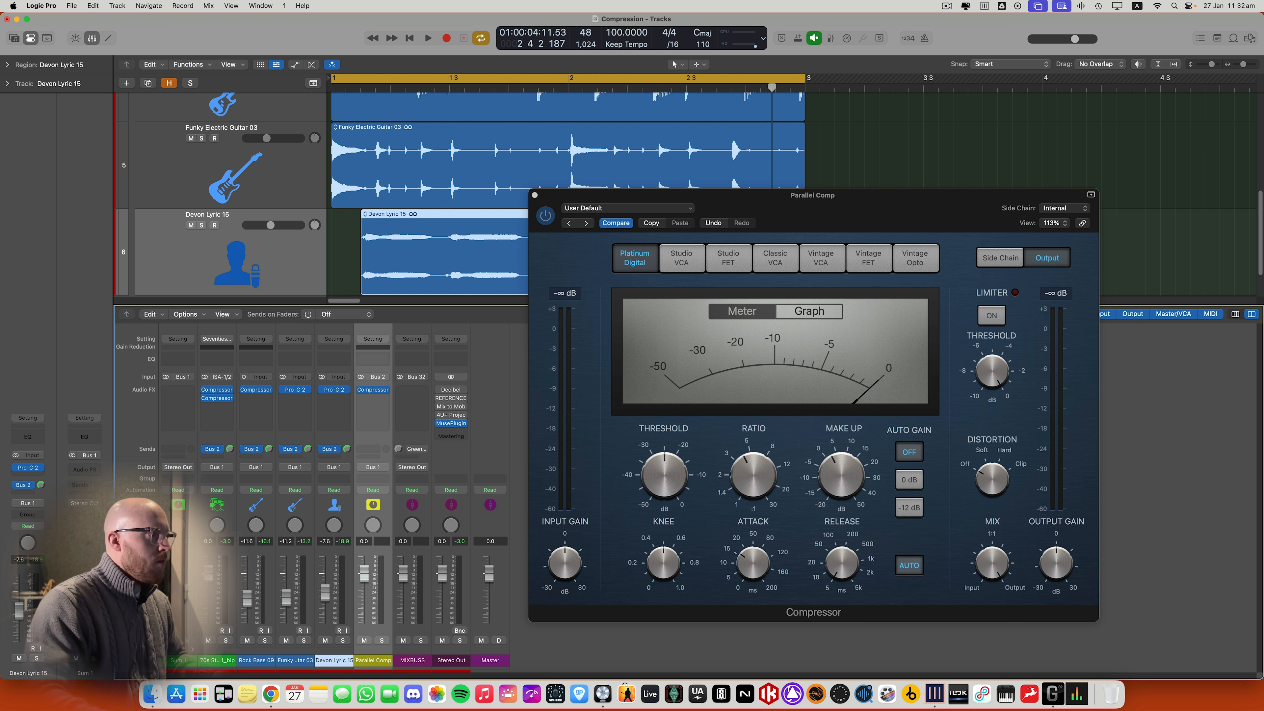
Pull the Parallel Comp fader fully down, start playback and blend the channel in at -9.6 dB
{"action": "left_click_drag", "start_coordinate": [364, 572], "coordinate": [363, 623]}
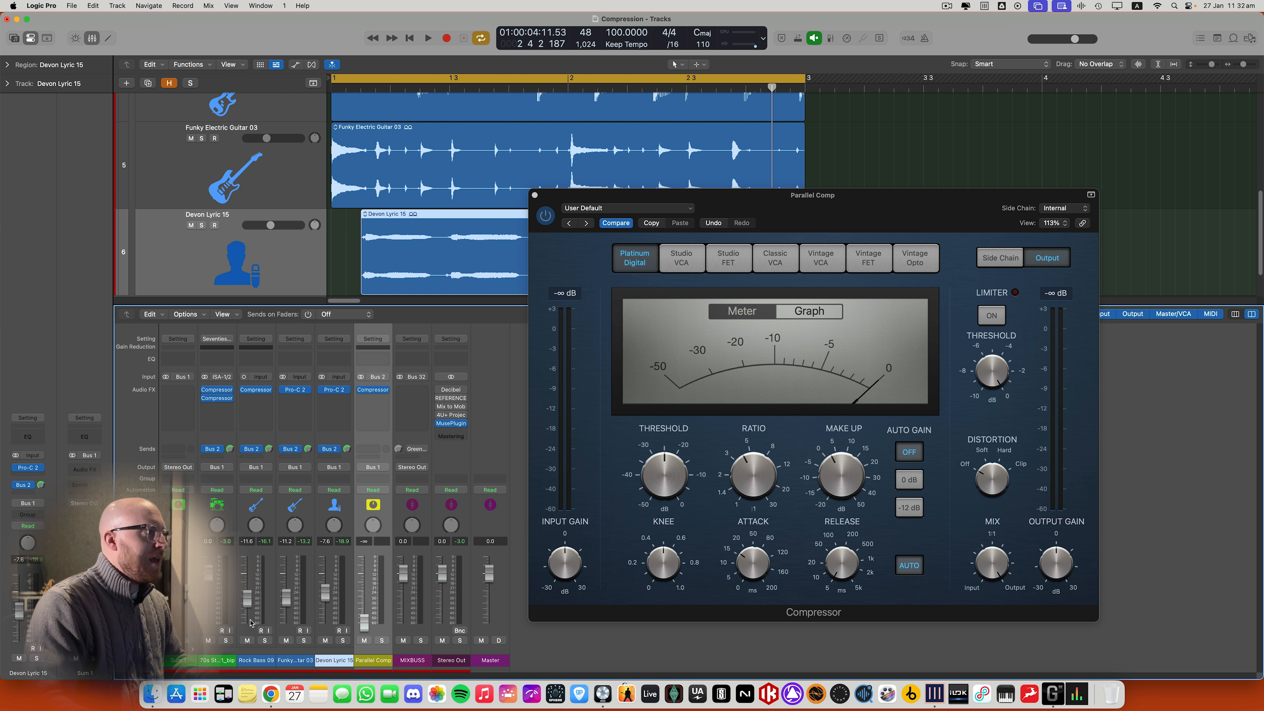
{"action": "key", "text": "space"}
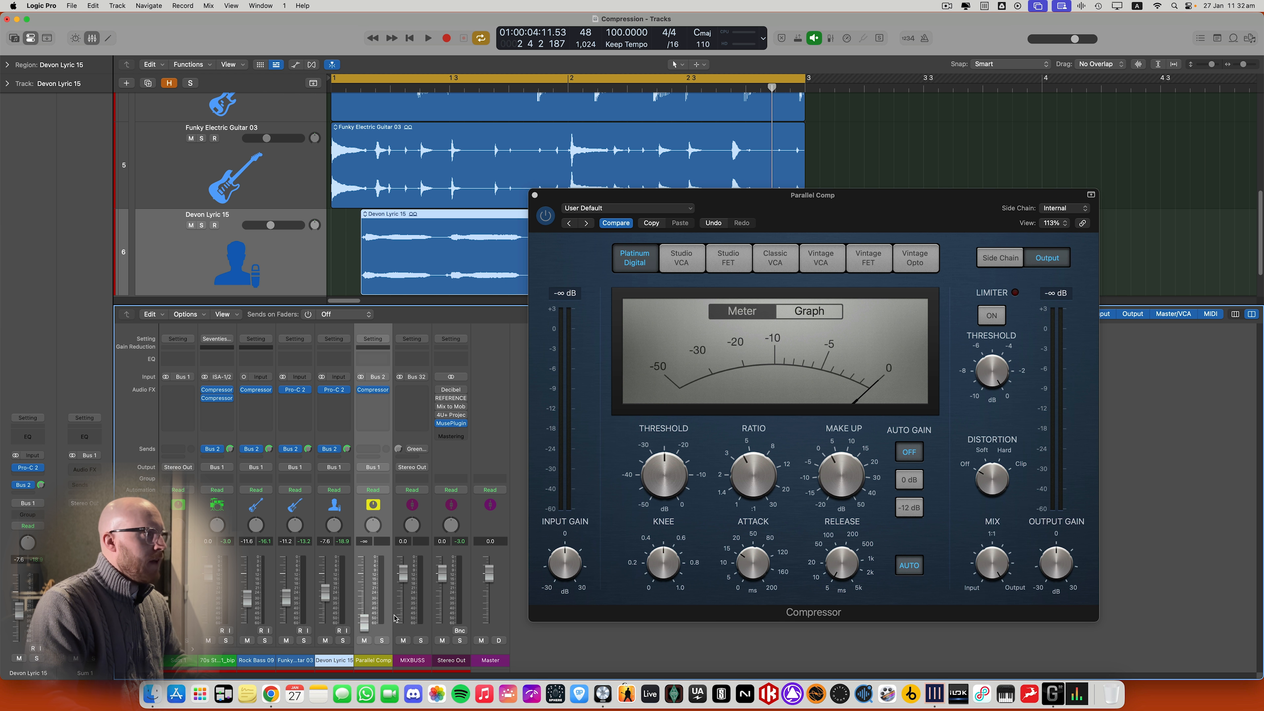
{"action": "left_click_drag", "start_coordinate": [364, 623], "coordinate": [363, 594]}
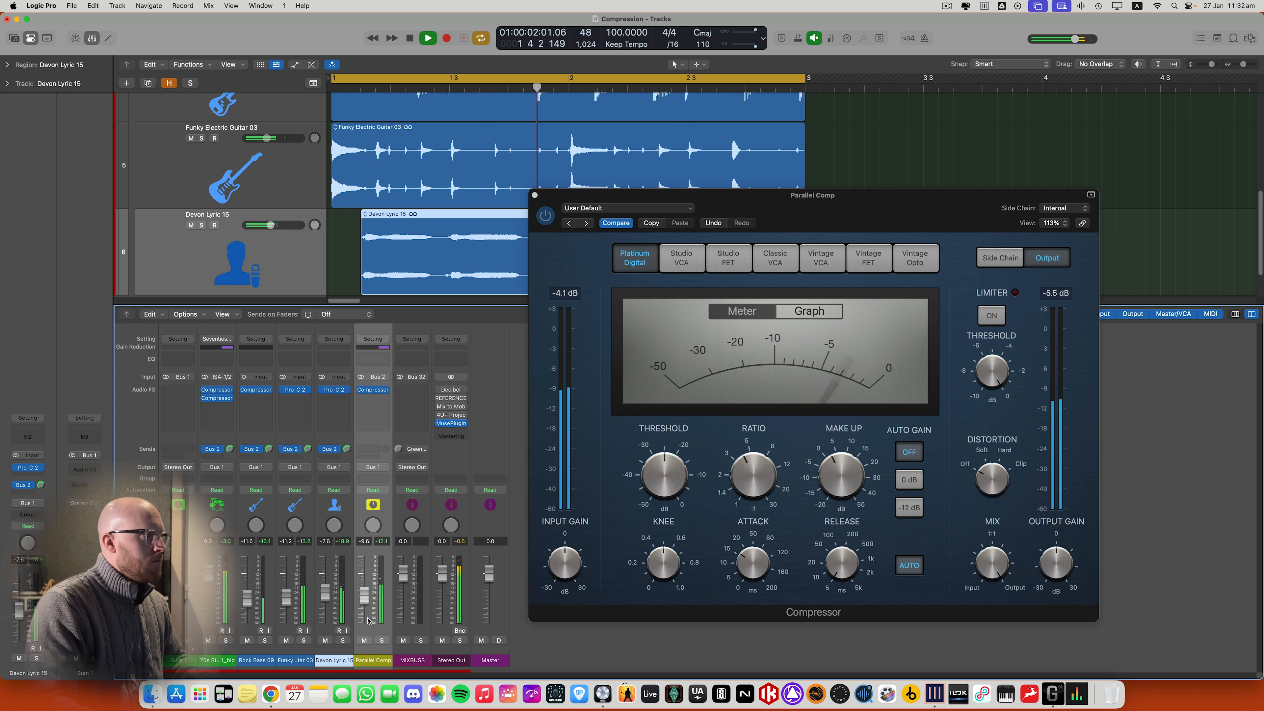
Compare the playing mix with the Parallel Comp channel muted and unmuted, then stop playback
{"action": "left_click", "coordinate": [365, 640]}
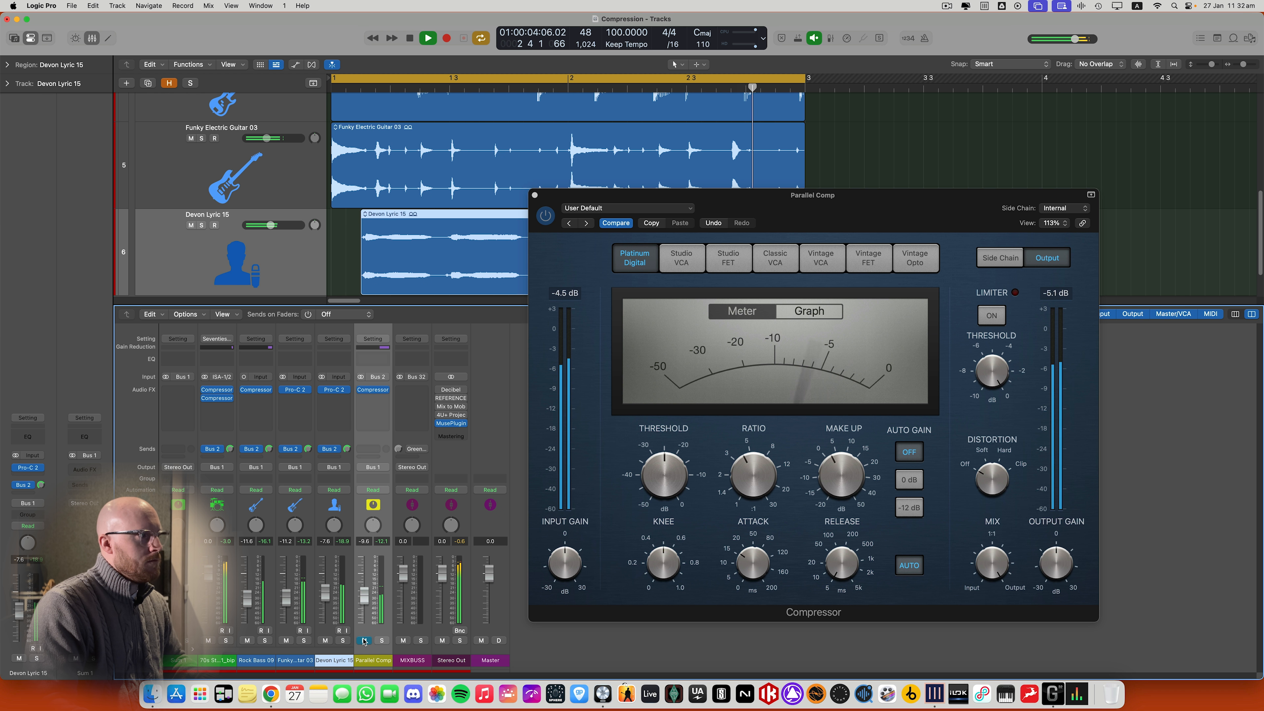
{"action": "left_click", "coordinate": [363, 640]}
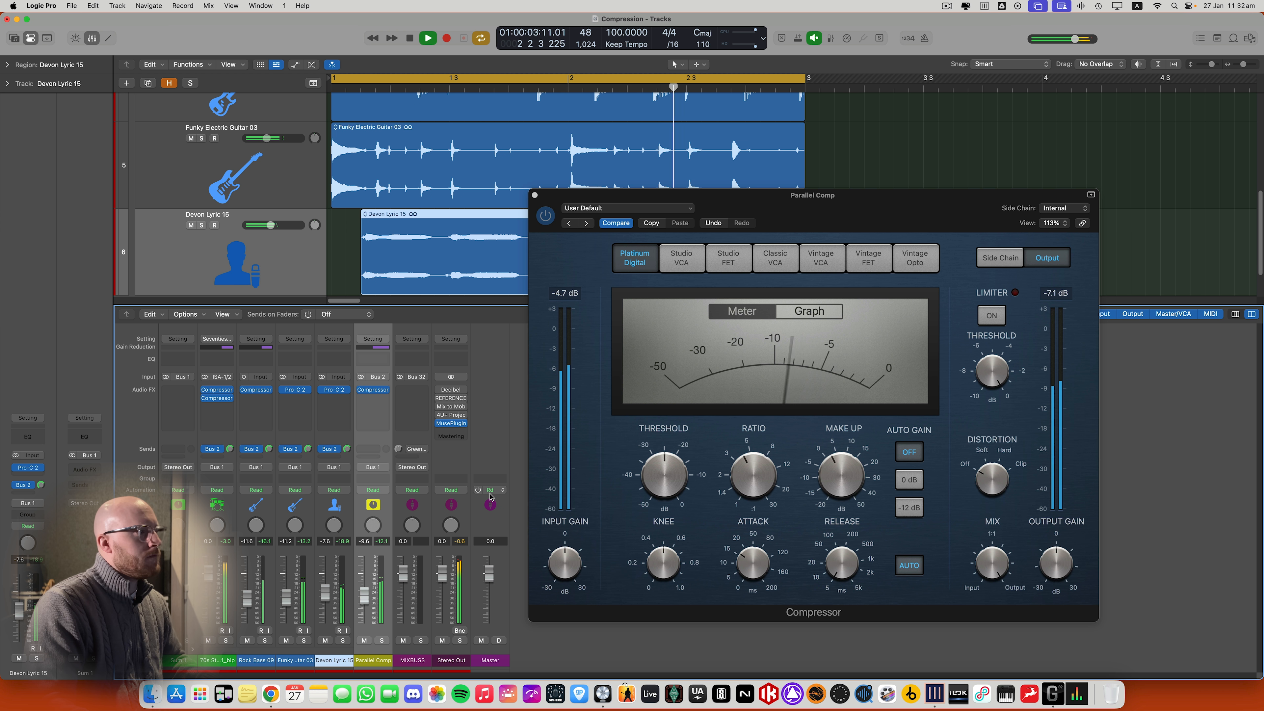
{"action": "key", "text": "space"}
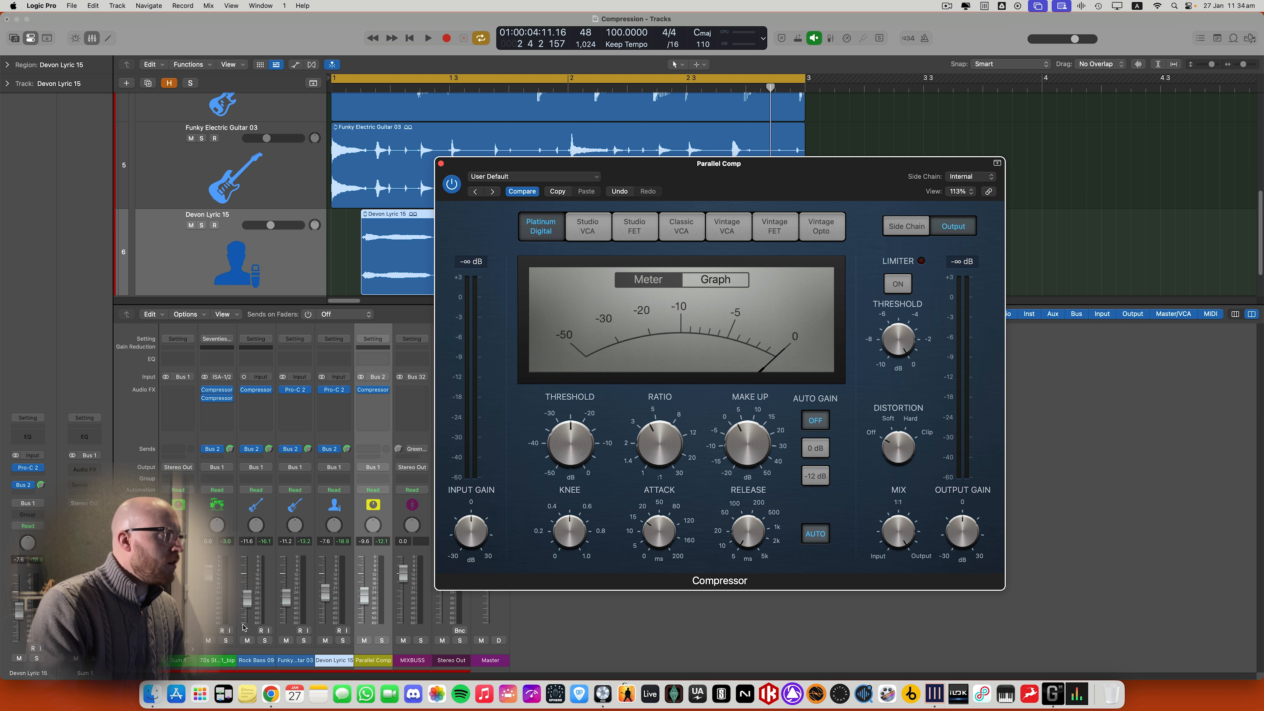
Solo the drum track and adjust the distortion in its Compressor
{"action": "left_click", "coordinate": [225, 640]}
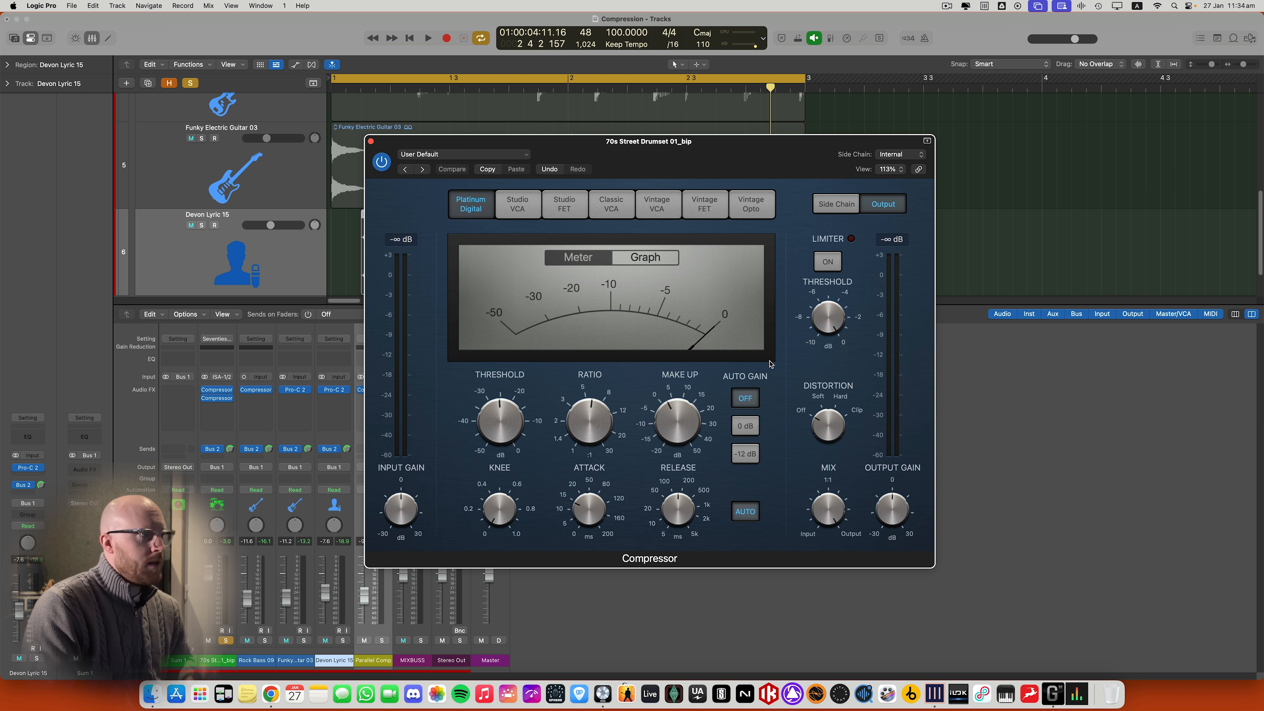
{"action": "left_click_drag", "start_coordinate": [818, 411], "coordinate": [817, 450]}
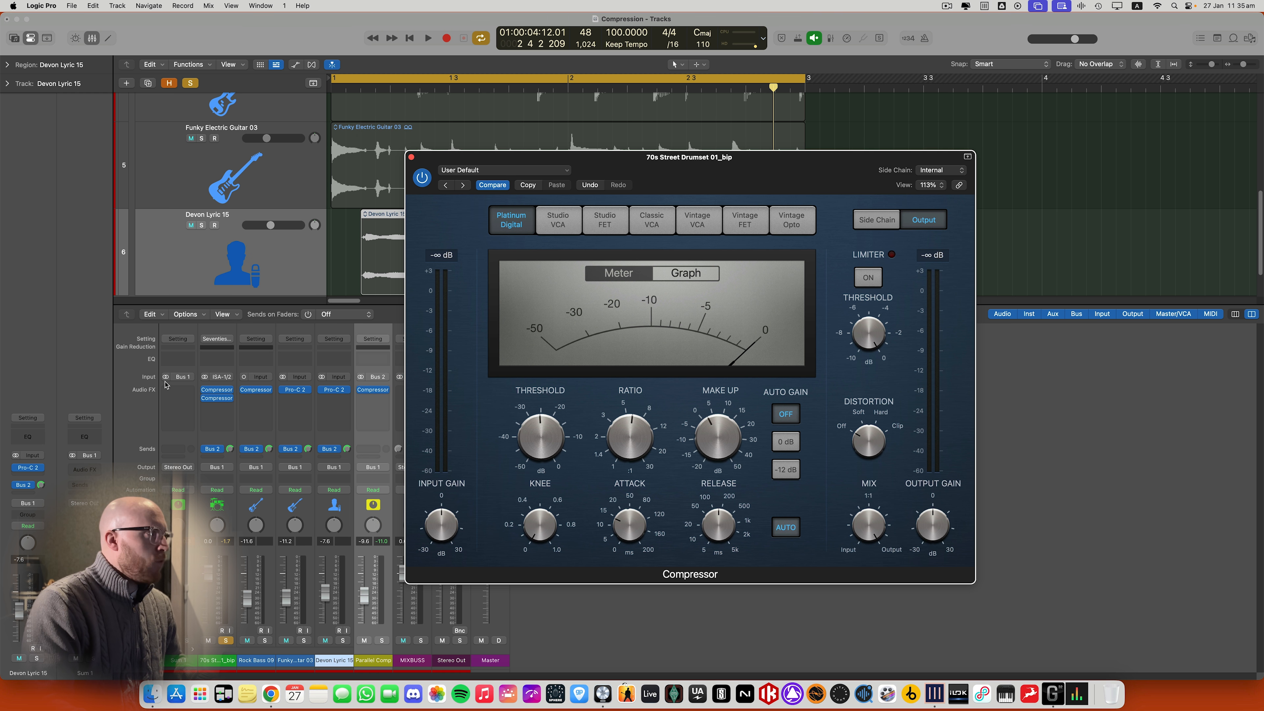
Add Logic's Limiter to Sum 1, set its output level to -0.1 dB and close it
{"action": "left_click", "coordinate": [174, 391]}
{"action": "type", "text": "limit"}
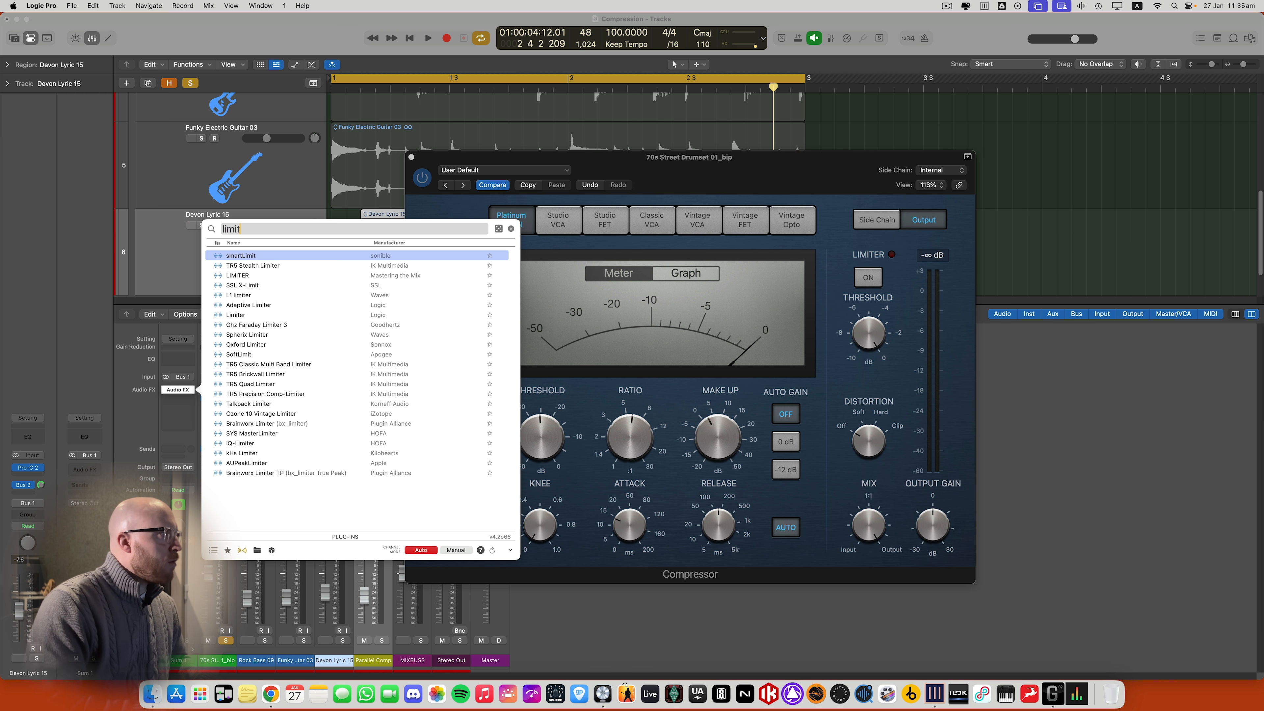
{"action": "key", "text": "Down"}
{"action": "key", "text": "Down"}
{"action": "key", "text": "Down"}
{"action": "key", "text": "Down"}
{"action": "key", "text": "Down"}
{"action": "key", "text": "Down"}
{"action": "key", "text": "Return"}
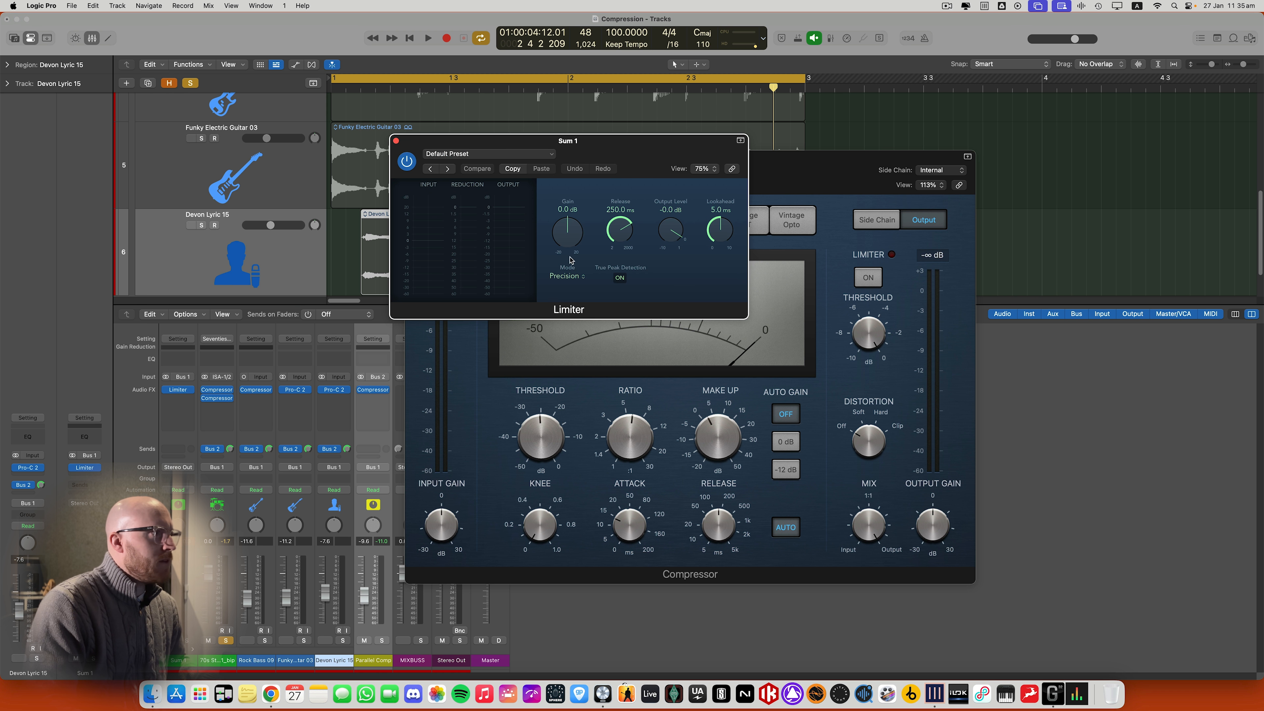
{"action": "left_click_drag", "start_coordinate": [671, 232], "coordinate": [672, 234]}
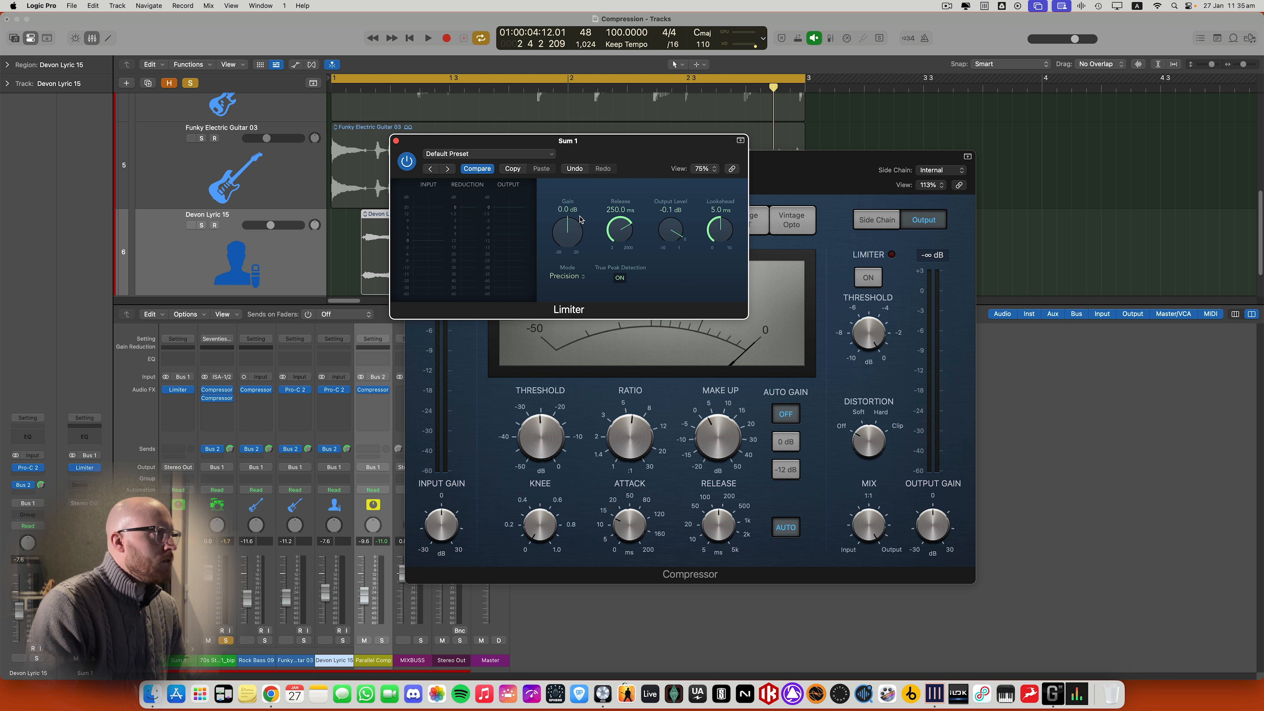
{"action": "left_click", "coordinate": [396, 142]}
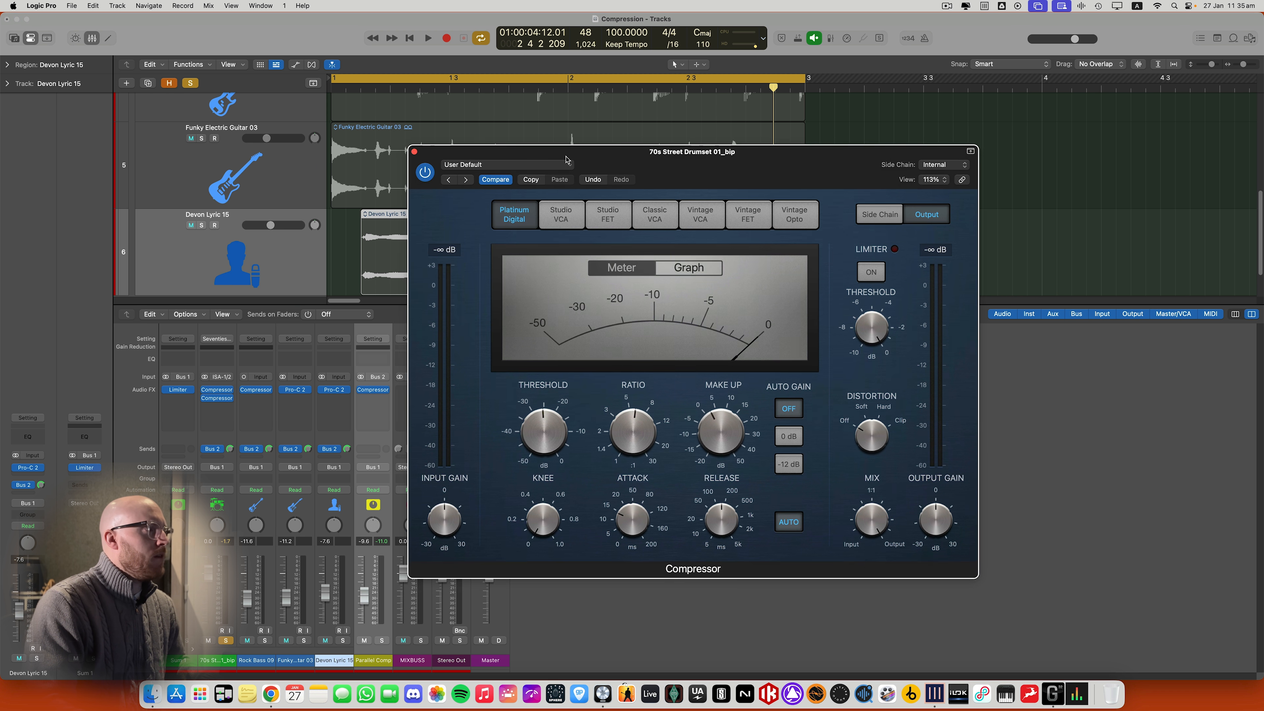
Play the soloed drums while varying their Compressor's distortion between gentler and harder amounts, then stop playback
{"action": "left_click", "coordinate": [552, 615]}
{"action": "key", "text": "space"}
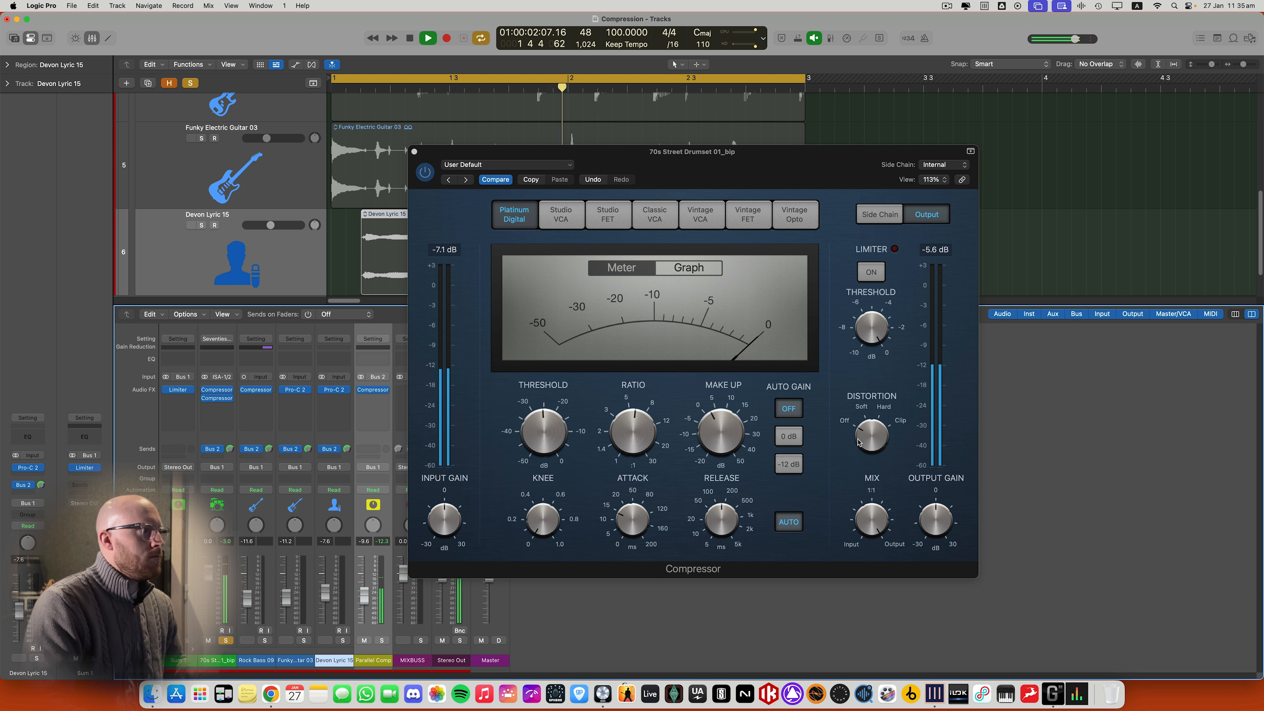
{"action": "left_click", "coordinate": [871, 426]}
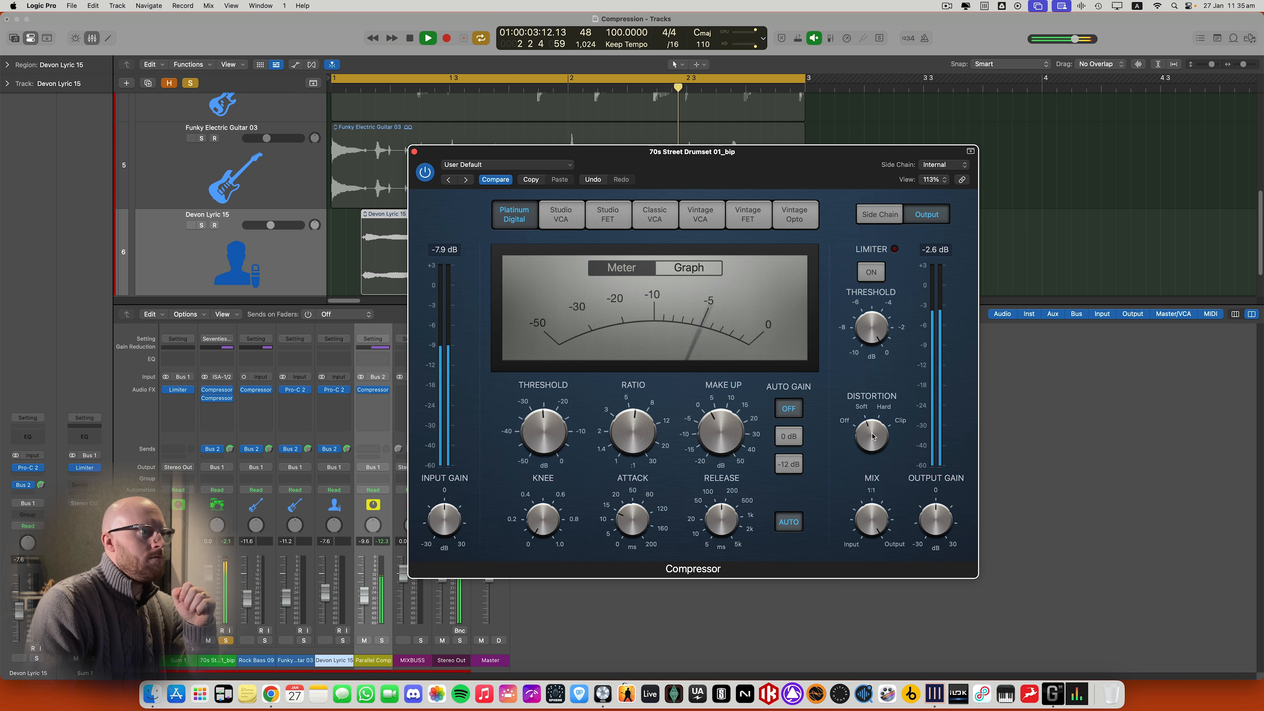
{"action": "left_click_drag", "start_coordinate": [872, 438], "coordinate": [879, 431]}
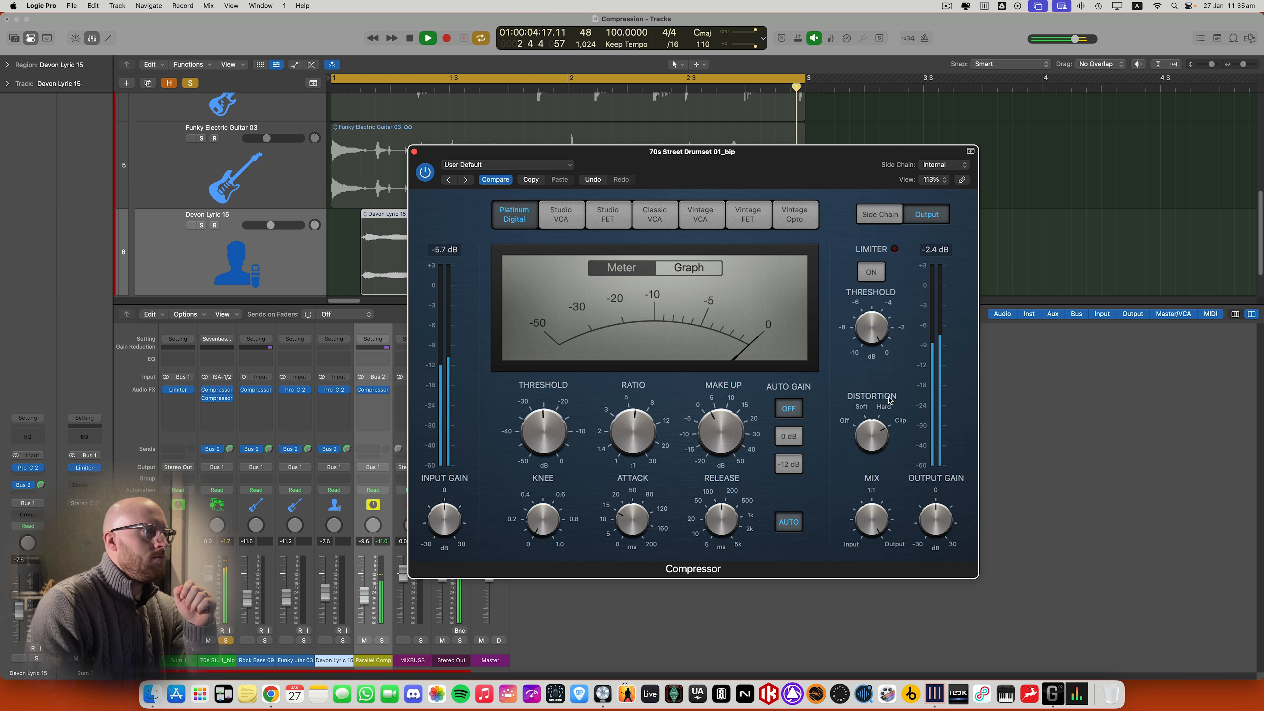
{"action": "left_click_drag", "start_coordinate": [879, 436], "coordinate": [891, 409]}
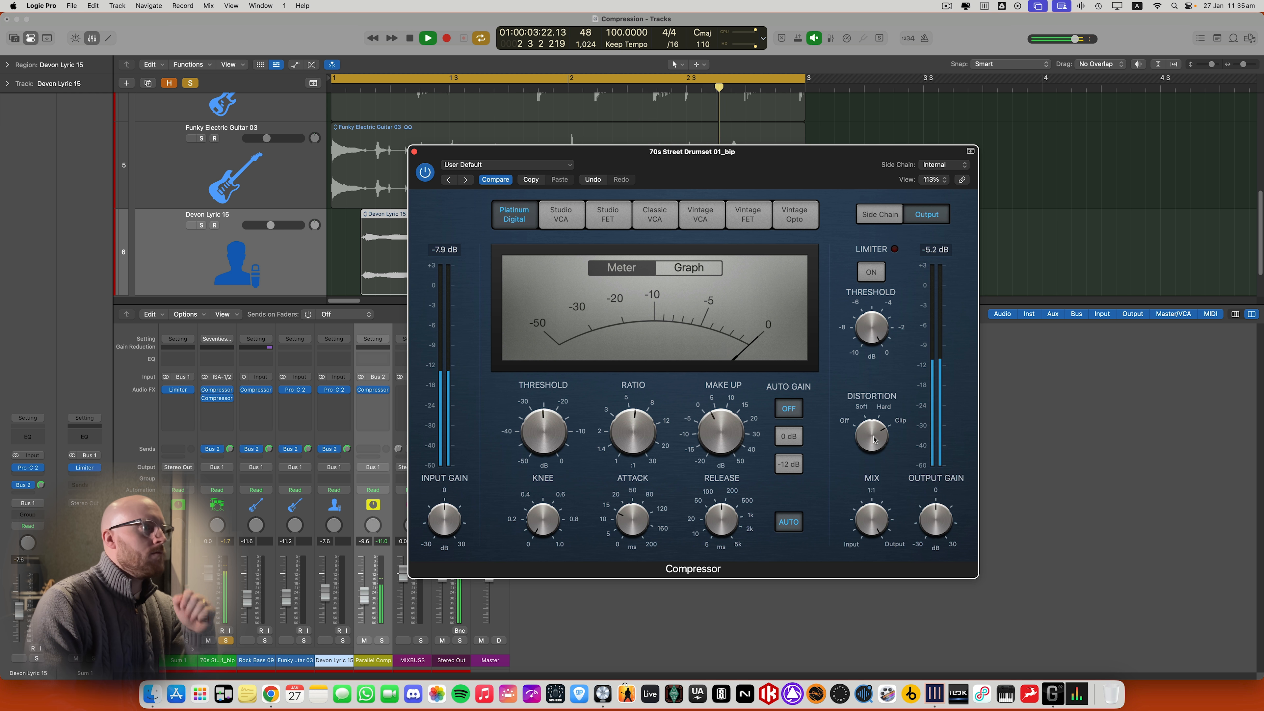
{"action": "left_click_drag", "start_coordinate": [875, 447], "coordinate": [869, 463]}
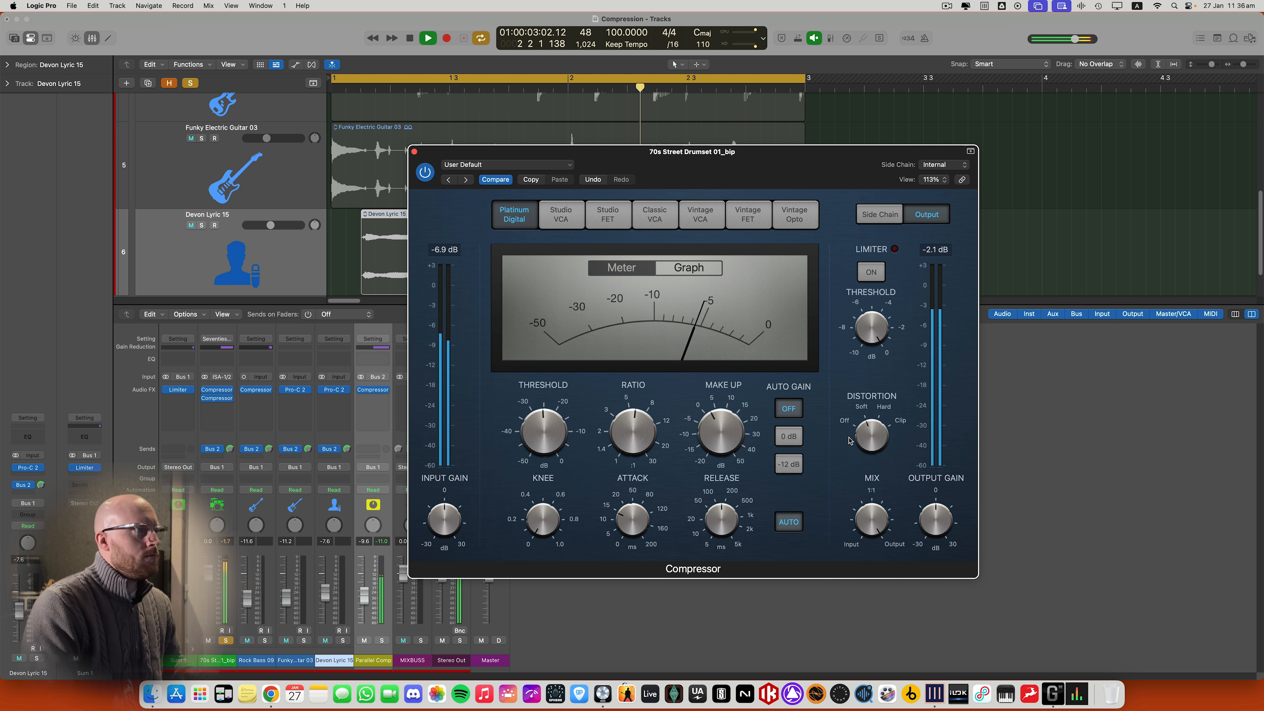
{"action": "left_click_drag", "start_coordinate": [864, 440], "coordinate": [876, 430]}
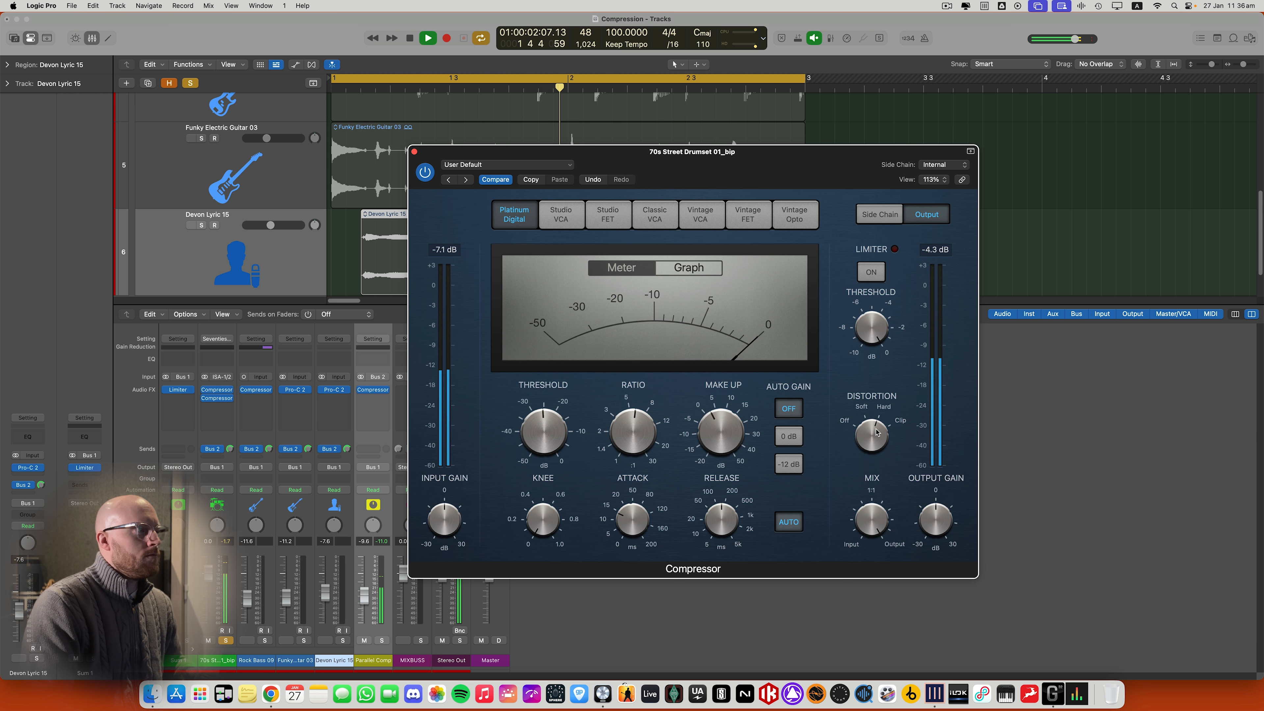
{"action": "left_click_drag", "start_coordinate": [877, 432], "coordinate": [881, 409]}
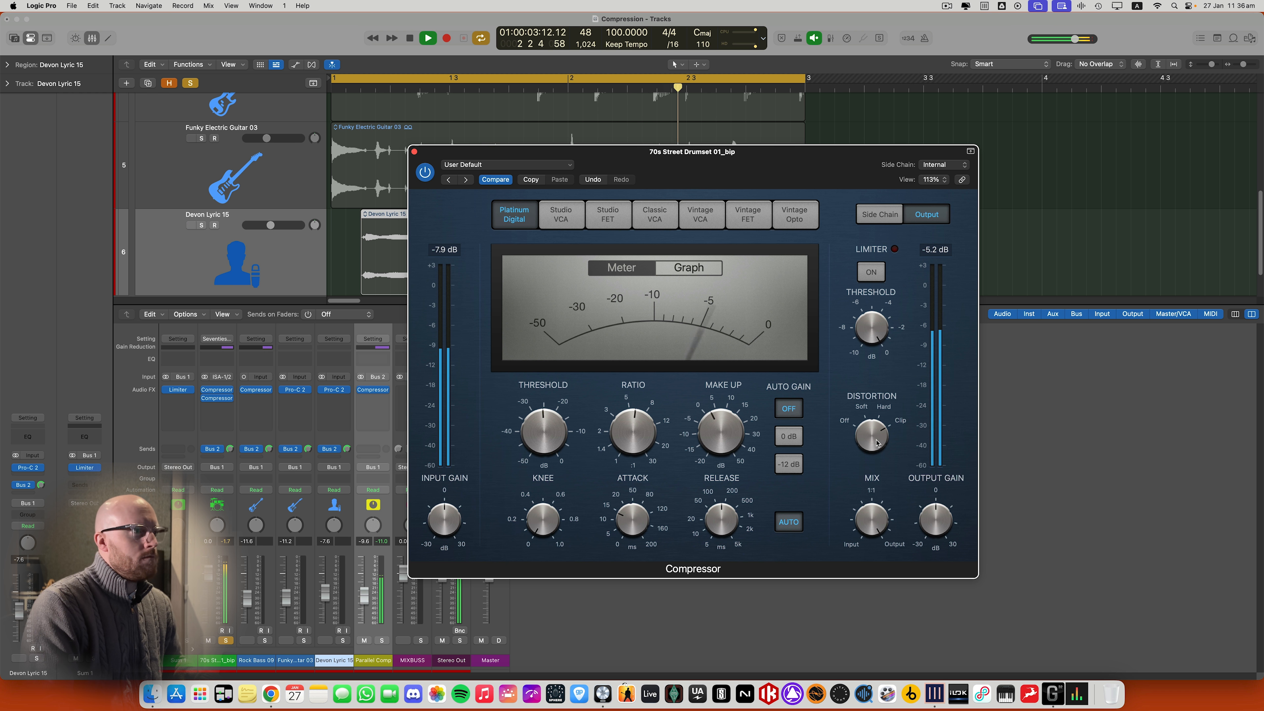
{"action": "key", "text": "space"}
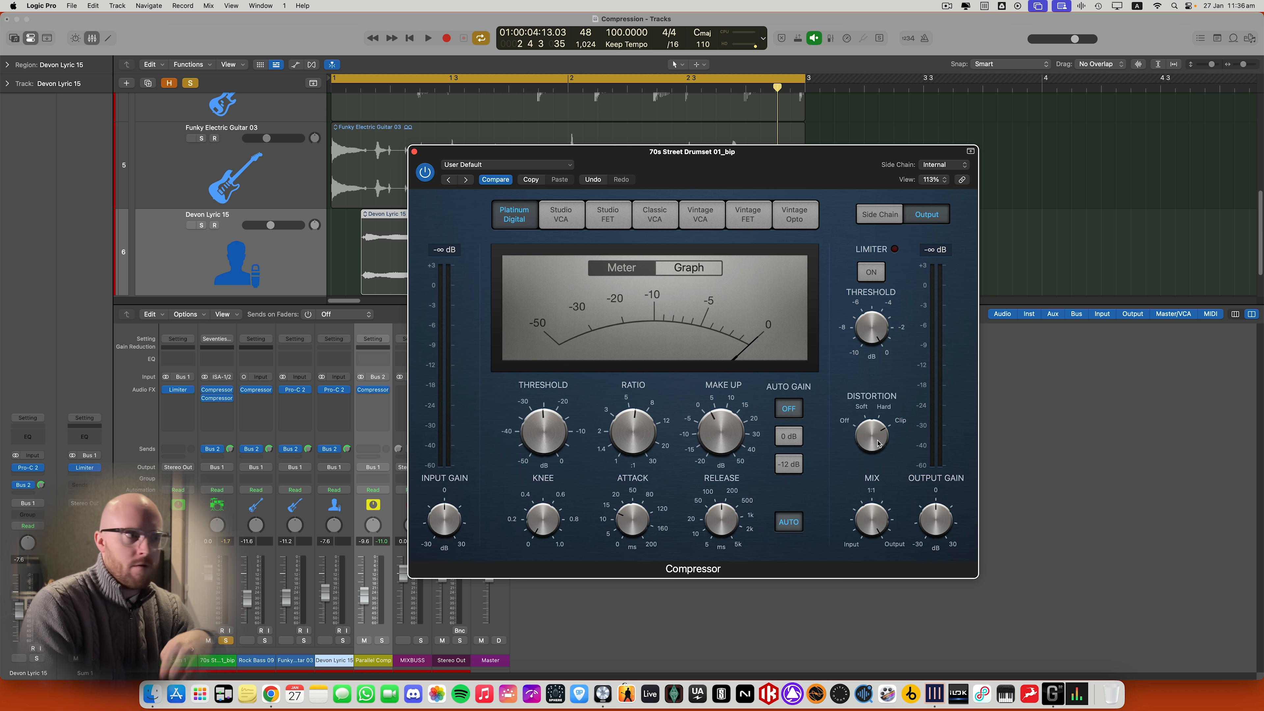
Close the drum Compressor, solo only the bass track and play it with its own Compressor open to audition the distortion
{"action": "mouse_move", "coordinate": [855, 510]}
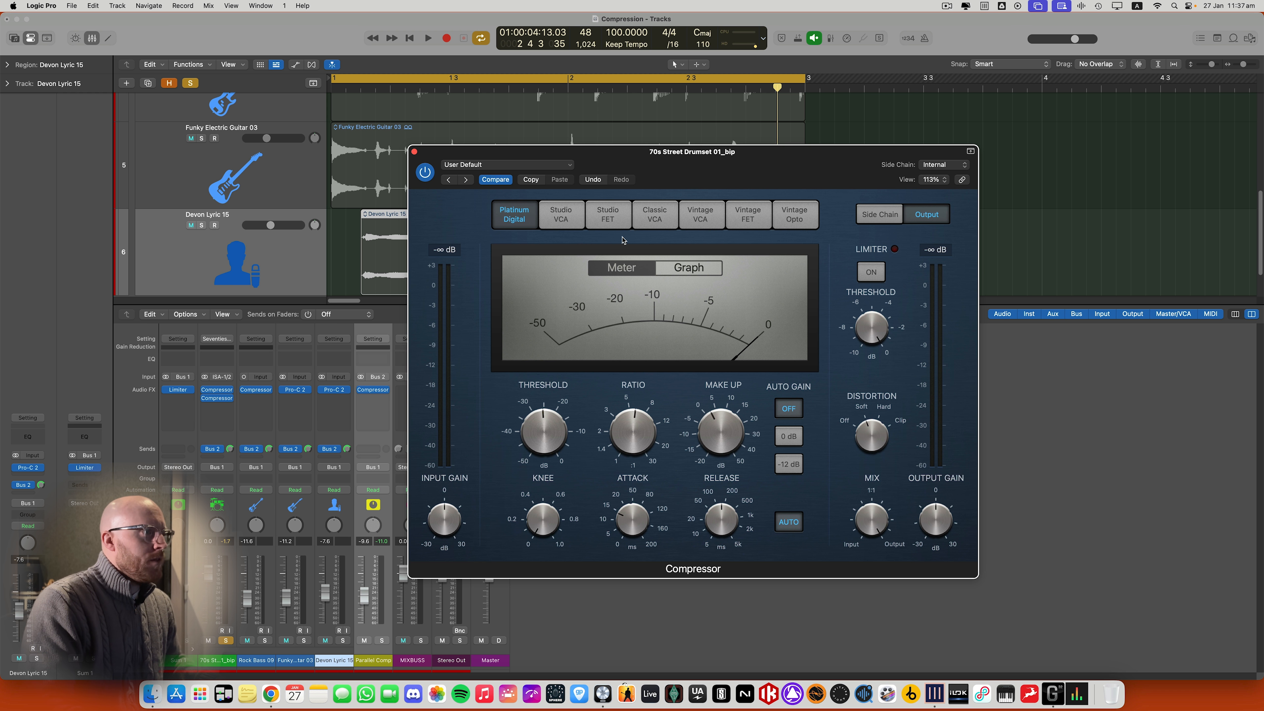
{"action": "left_click", "coordinate": [415, 152]}
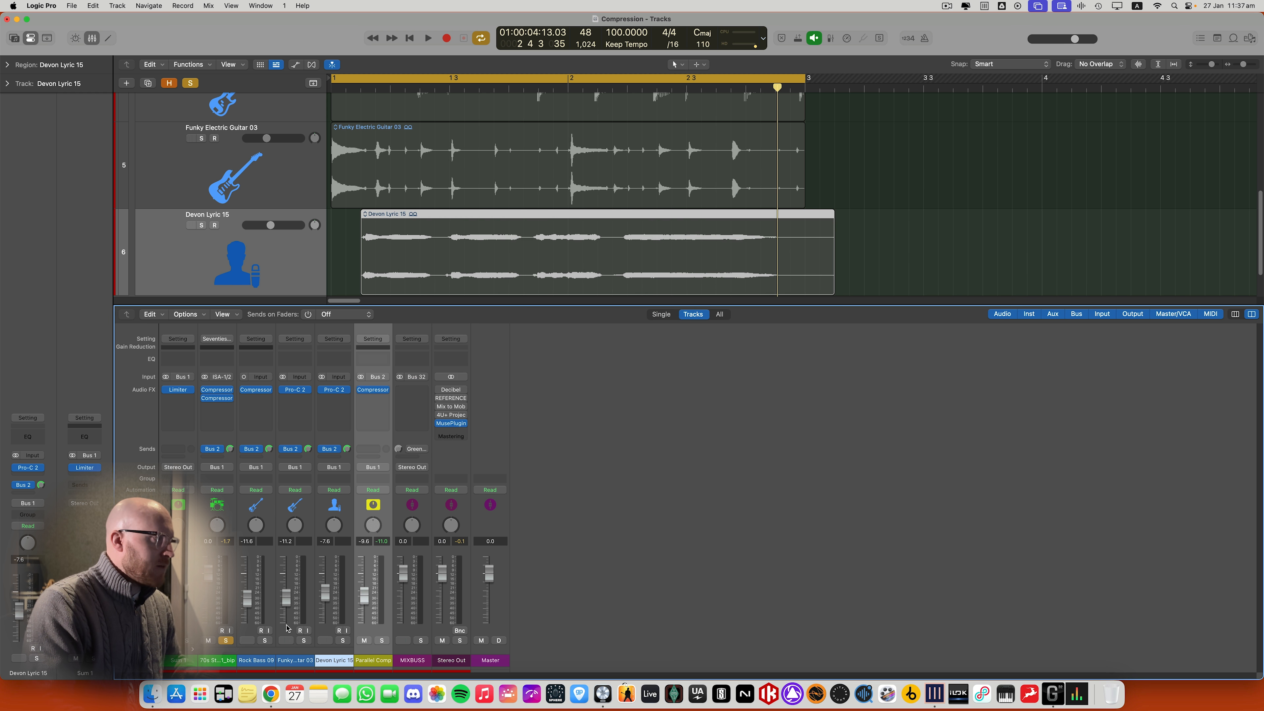
{"action": "left_click", "coordinate": [265, 641]}
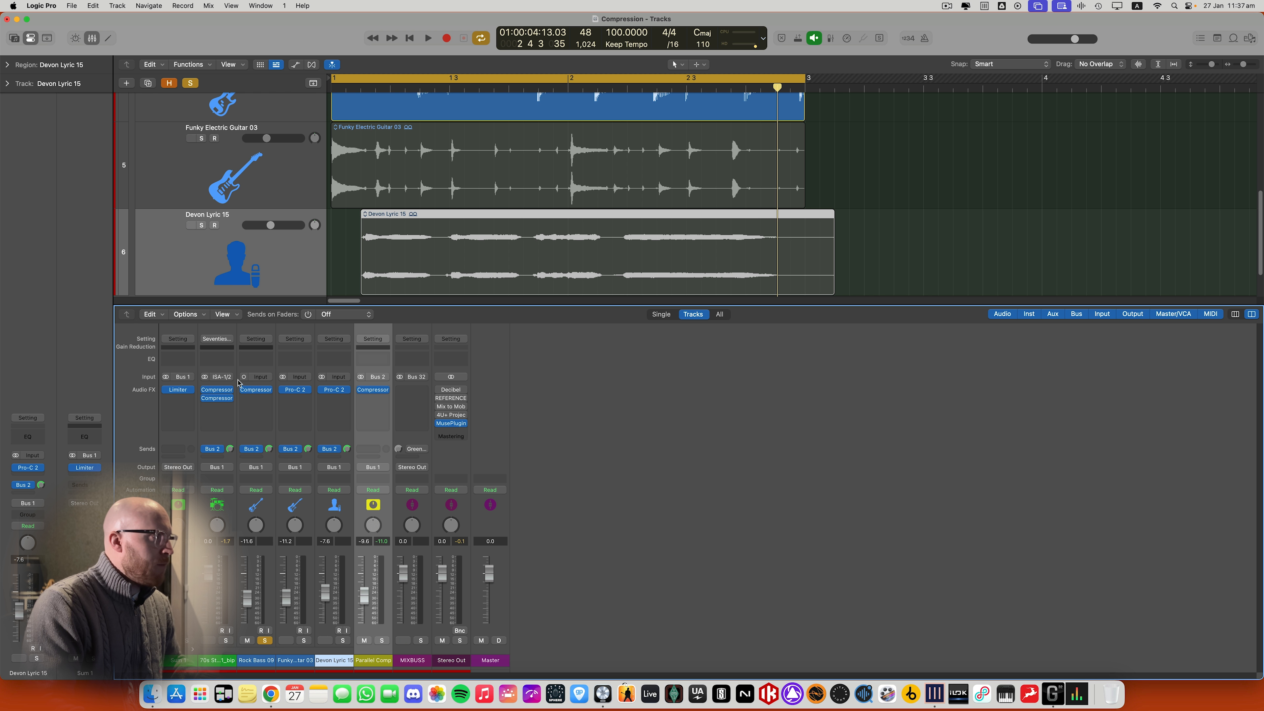
{"action": "left_click", "coordinate": [256, 390]}
{"action": "key", "text": "space"}
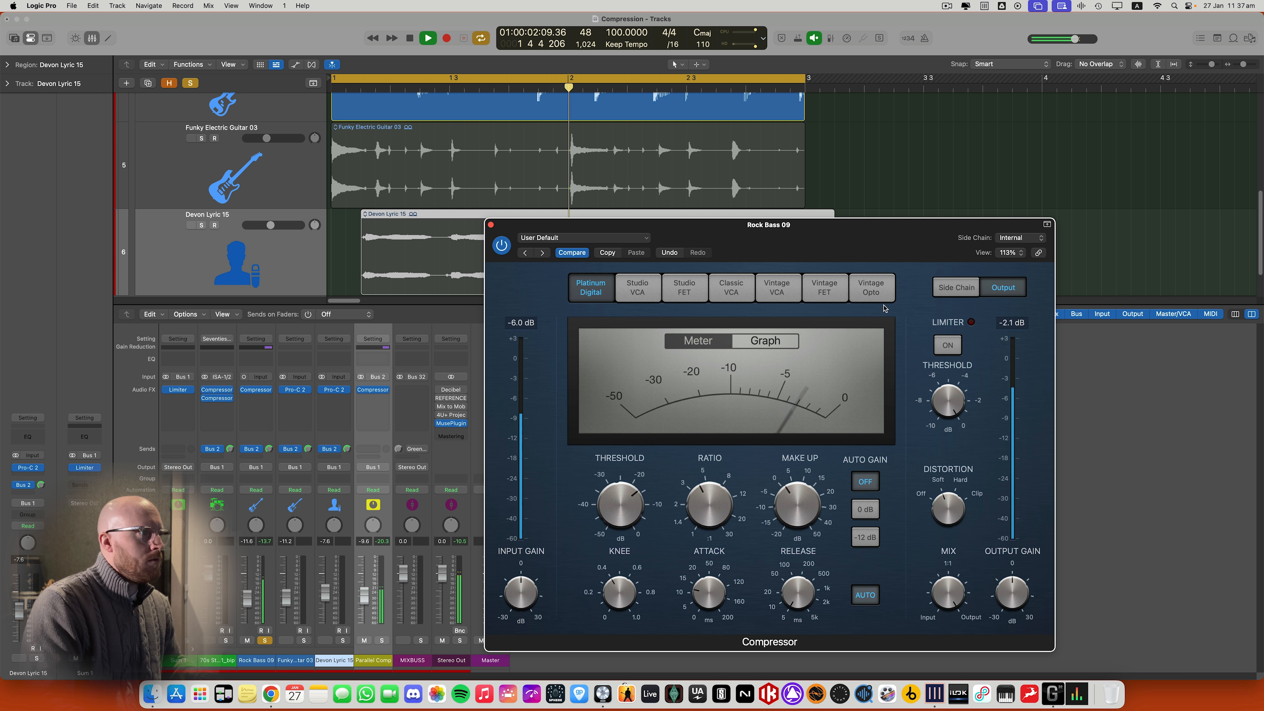
{"action": "left_click_drag", "start_coordinate": [870, 248], "coordinate": [877, 197]}
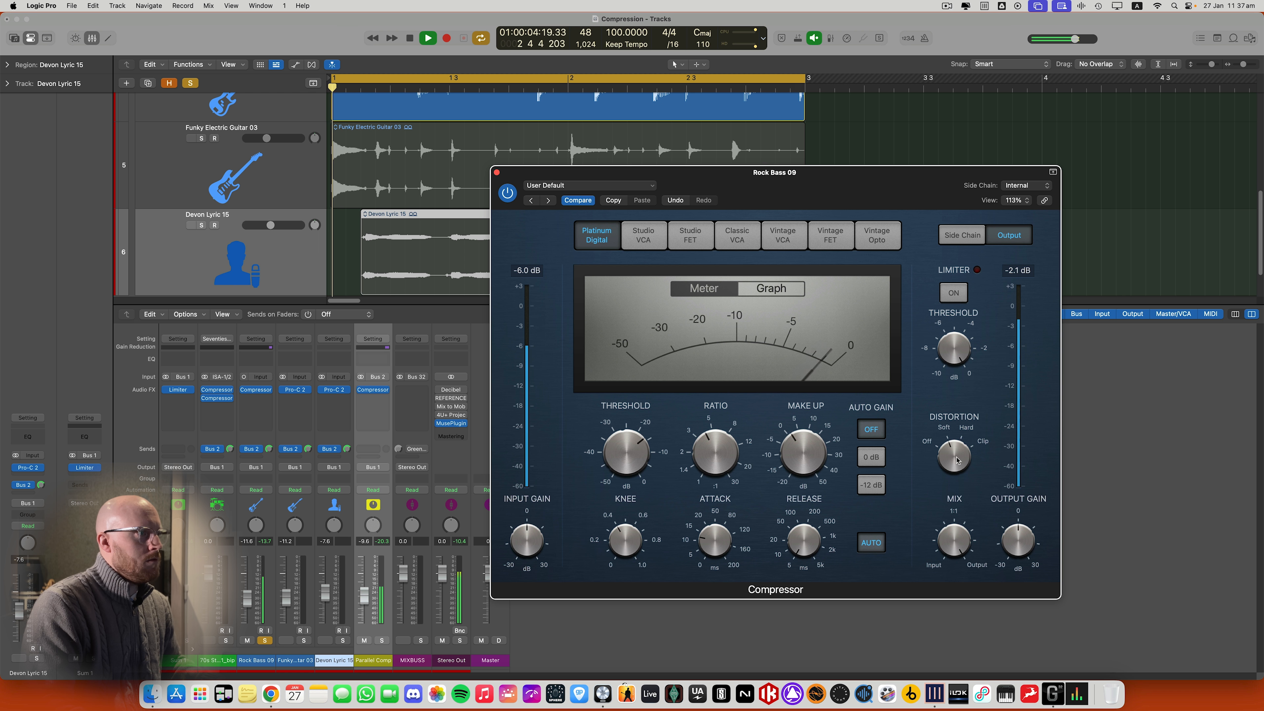
{"action": "key", "text": "space"}
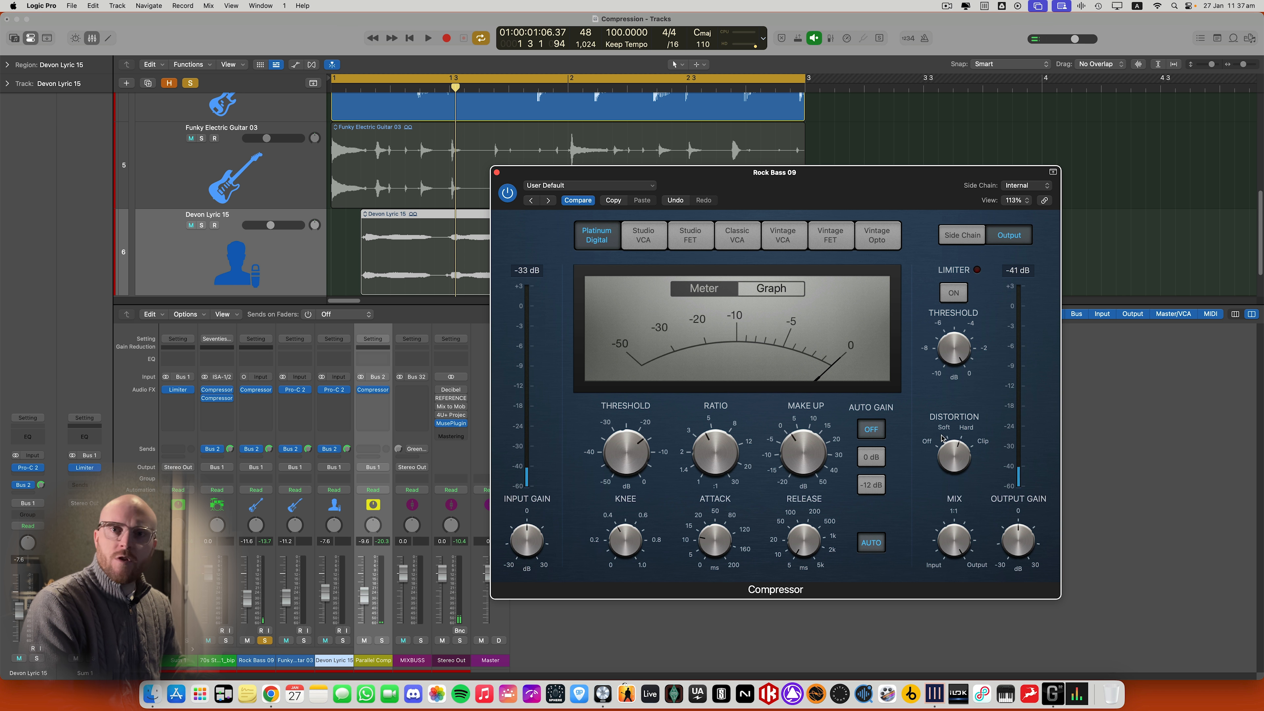
Solo the drums alongside the bass, play both together to judge their balance, then stop playback
{"action": "left_click", "coordinate": [225, 641]}
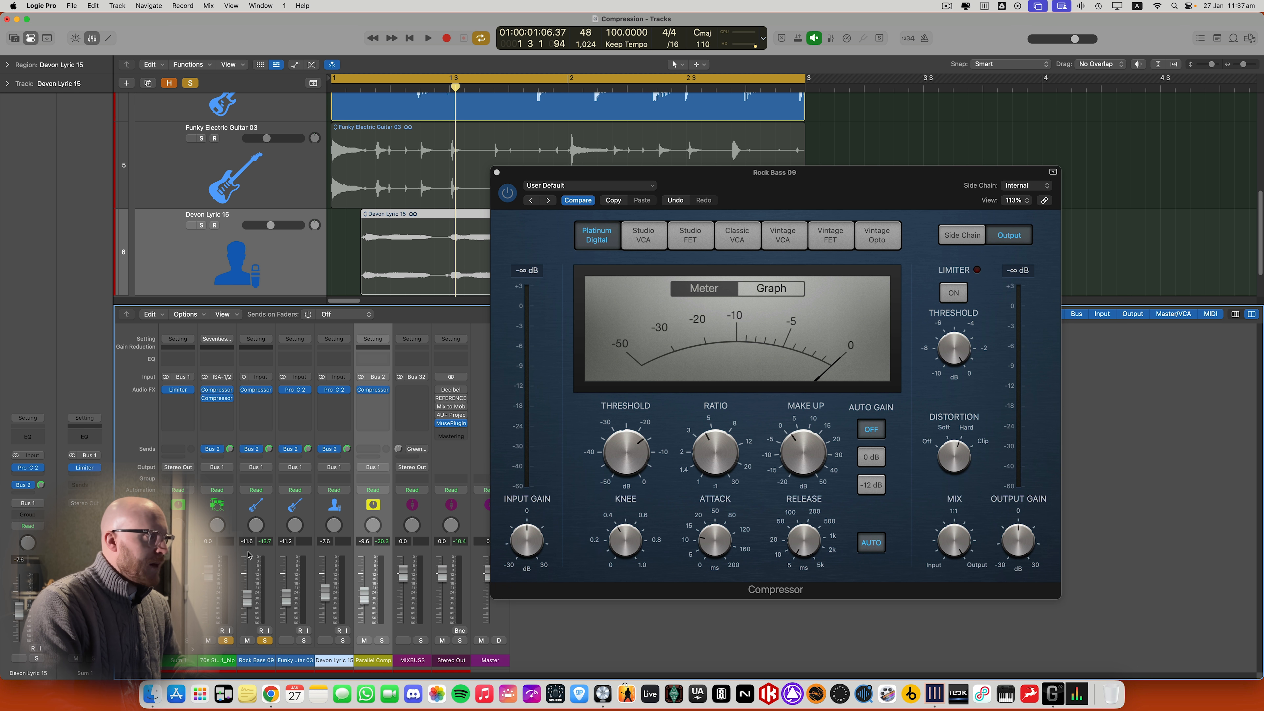
{"action": "key", "text": "space"}
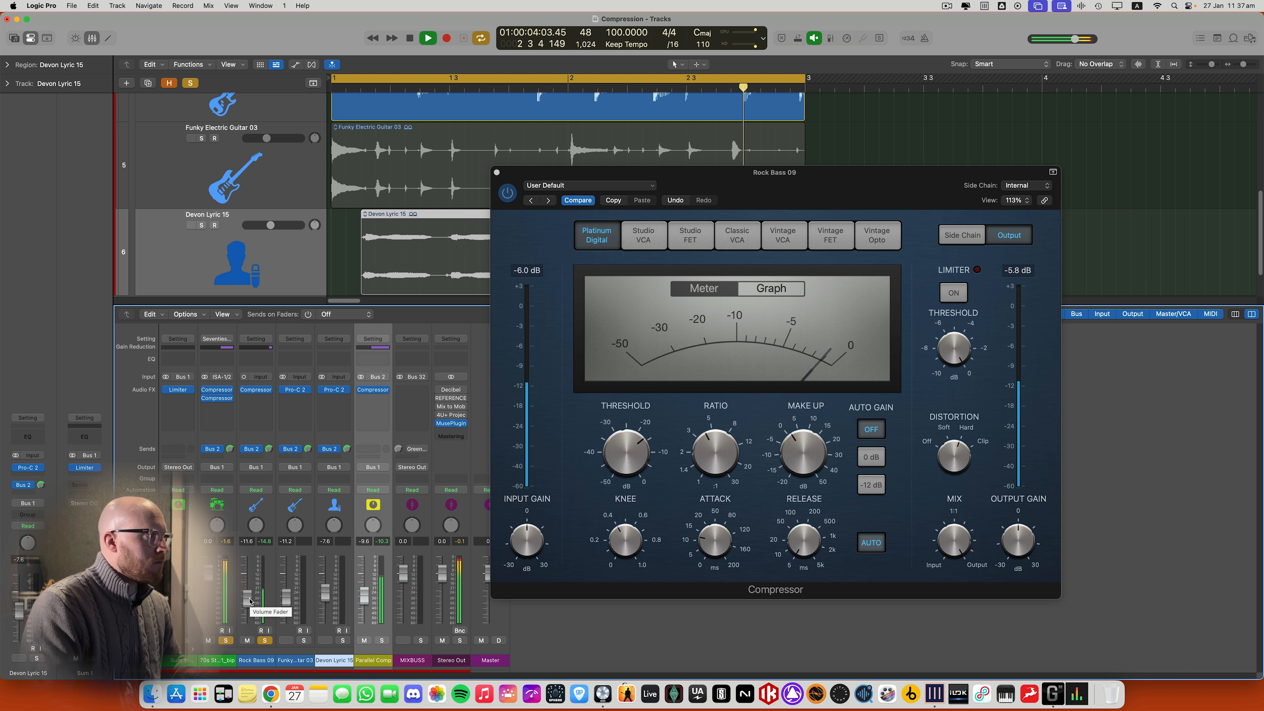
{"action": "key", "text": "space"}
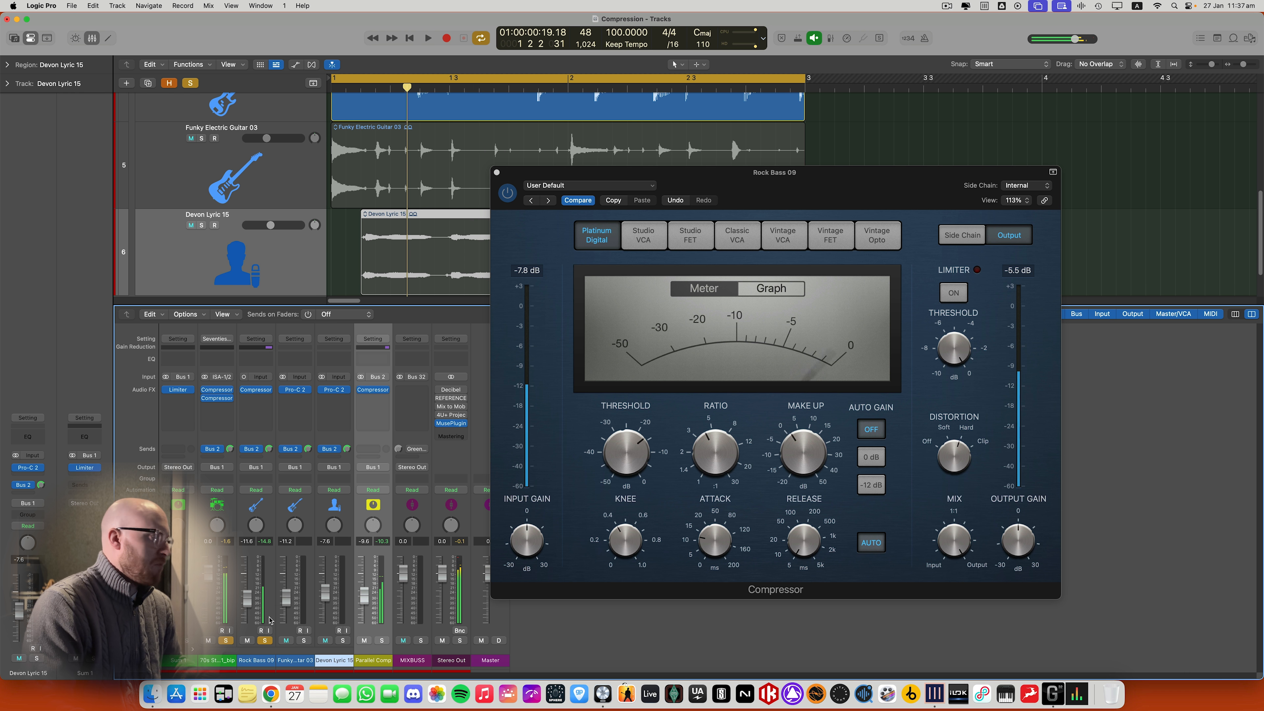
Open the Pro-C 2 compressor on Funky Electric Guitar 03, view its compression styles and solo only the guitar
{"action": "left_click", "coordinate": [294, 390]}
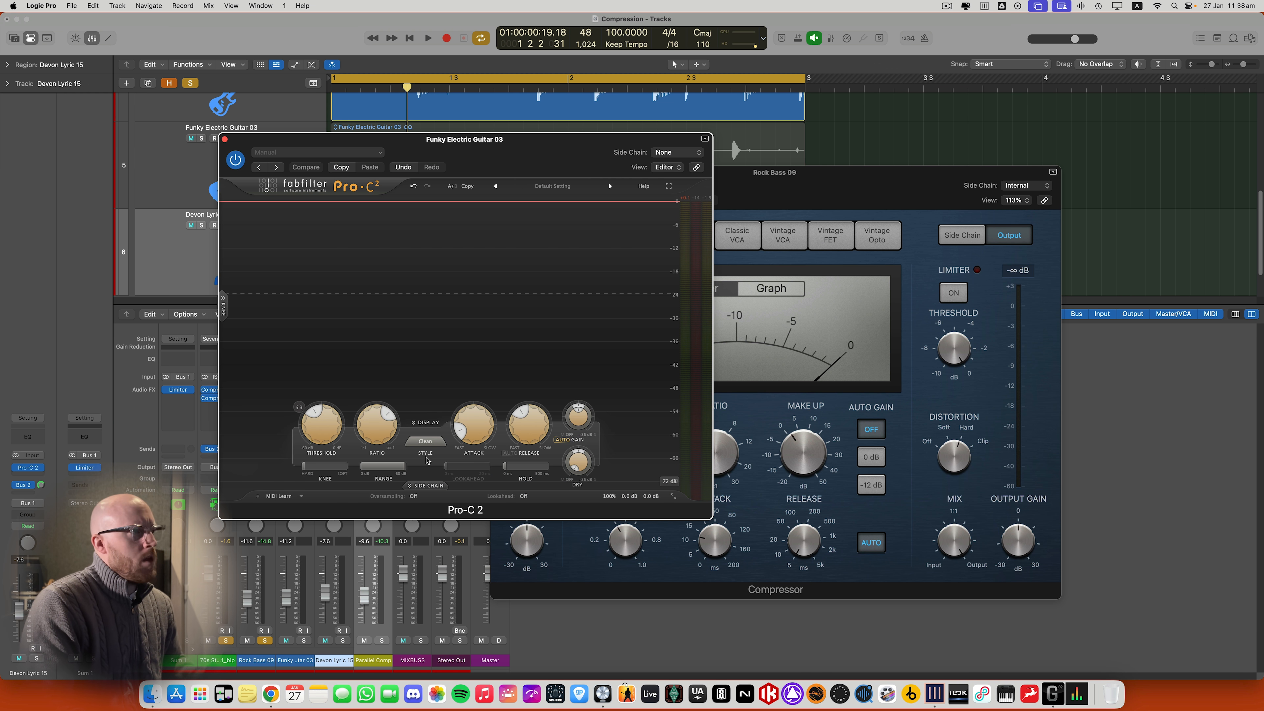
{"action": "left_click", "coordinate": [429, 443]}
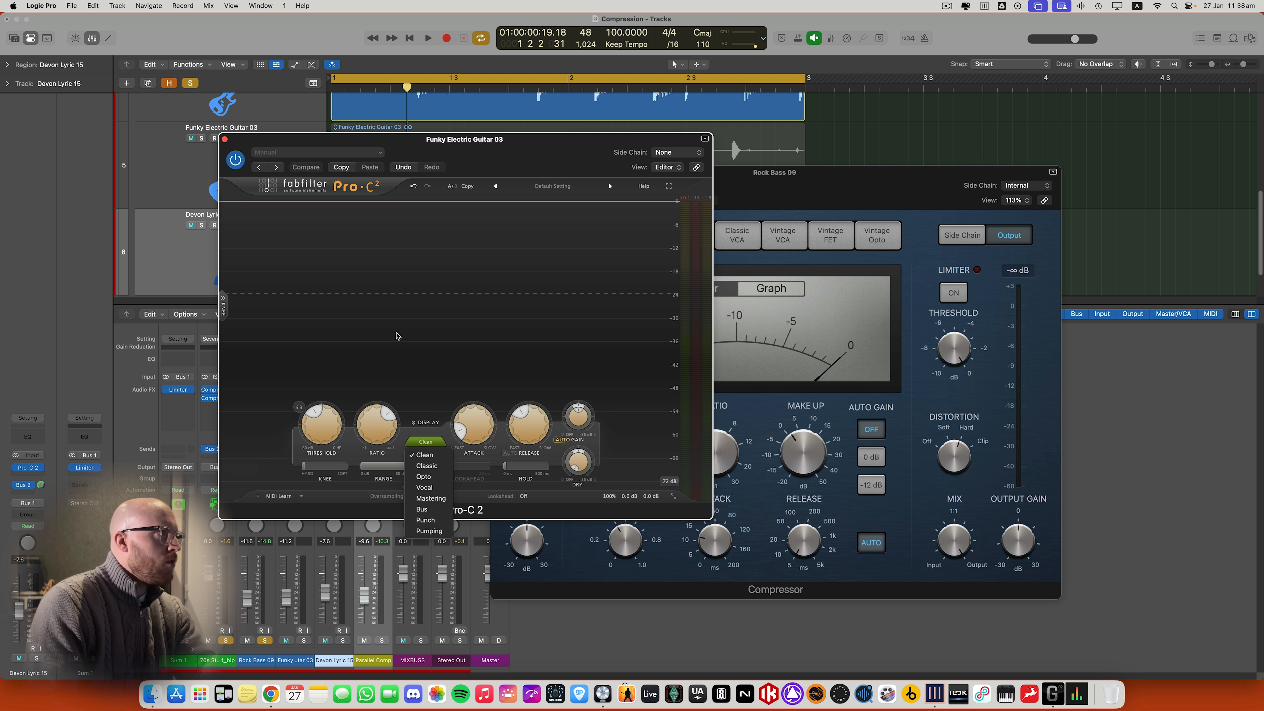
{"action": "left_click", "coordinate": [317, 642]}
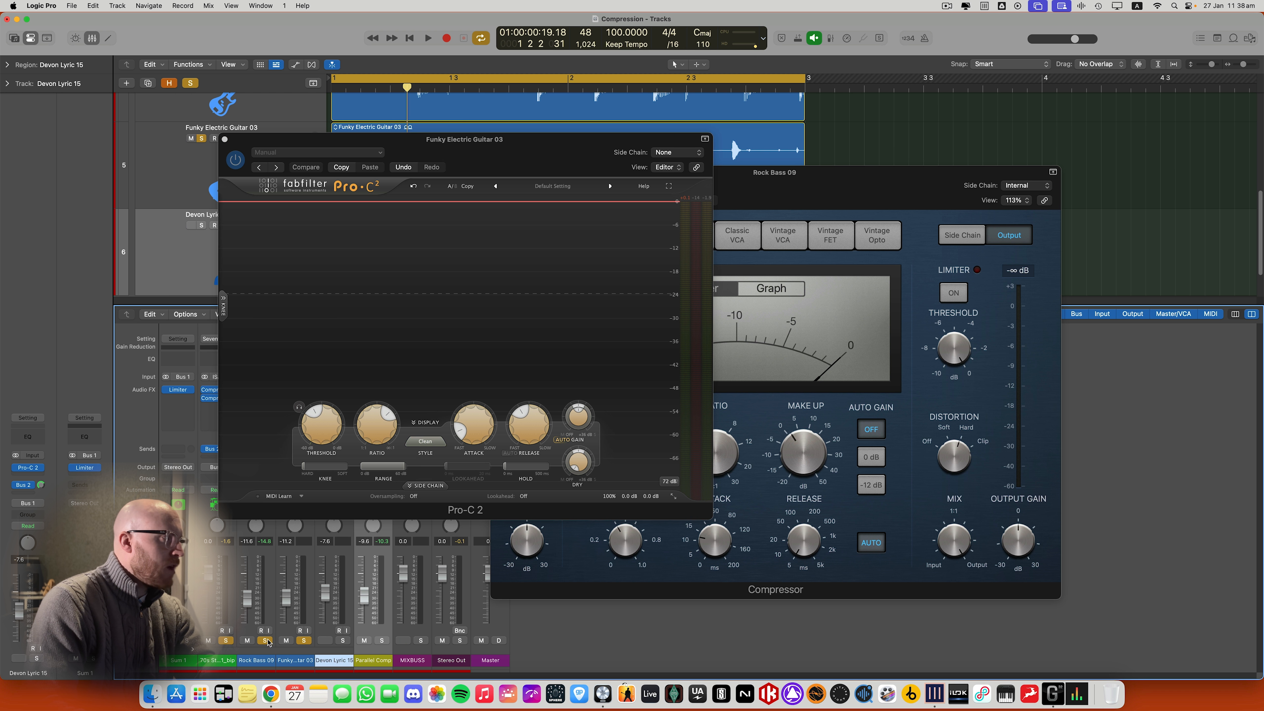
Audition the soloed guitar with Pro-C 2's Pumping style, switch to Clean during playback, then stop
{"action": "left_click", "coordinate": [428, 442]}
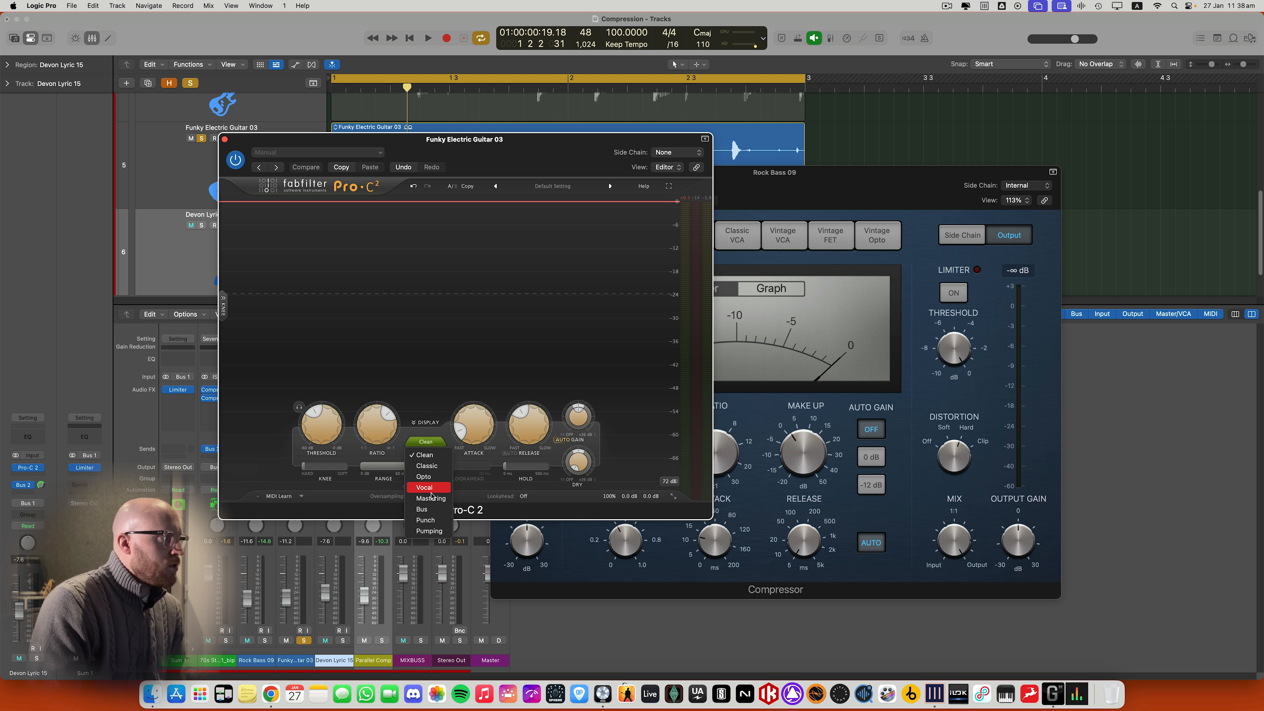
{"action": "left_click", "coordinate": [429, 531]}
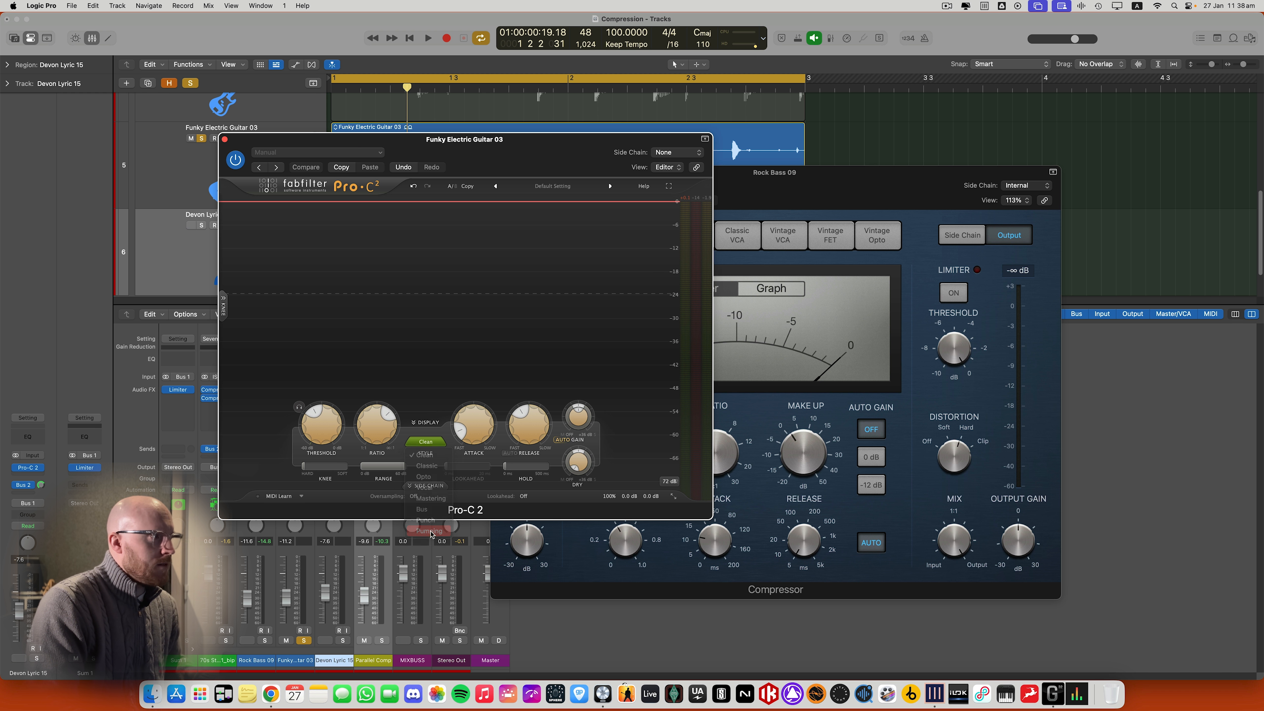
{"action": "key", "text": "space"}
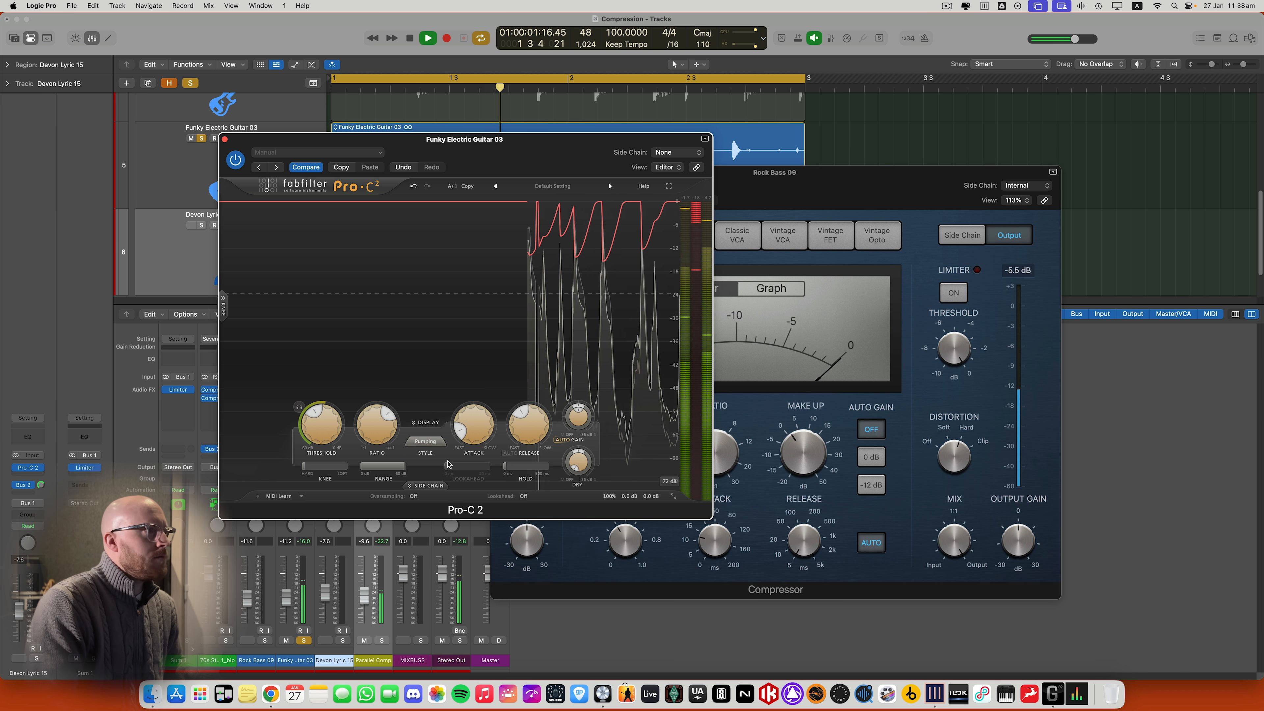
{"action": "left_click", "coordinate": [435, 442]}
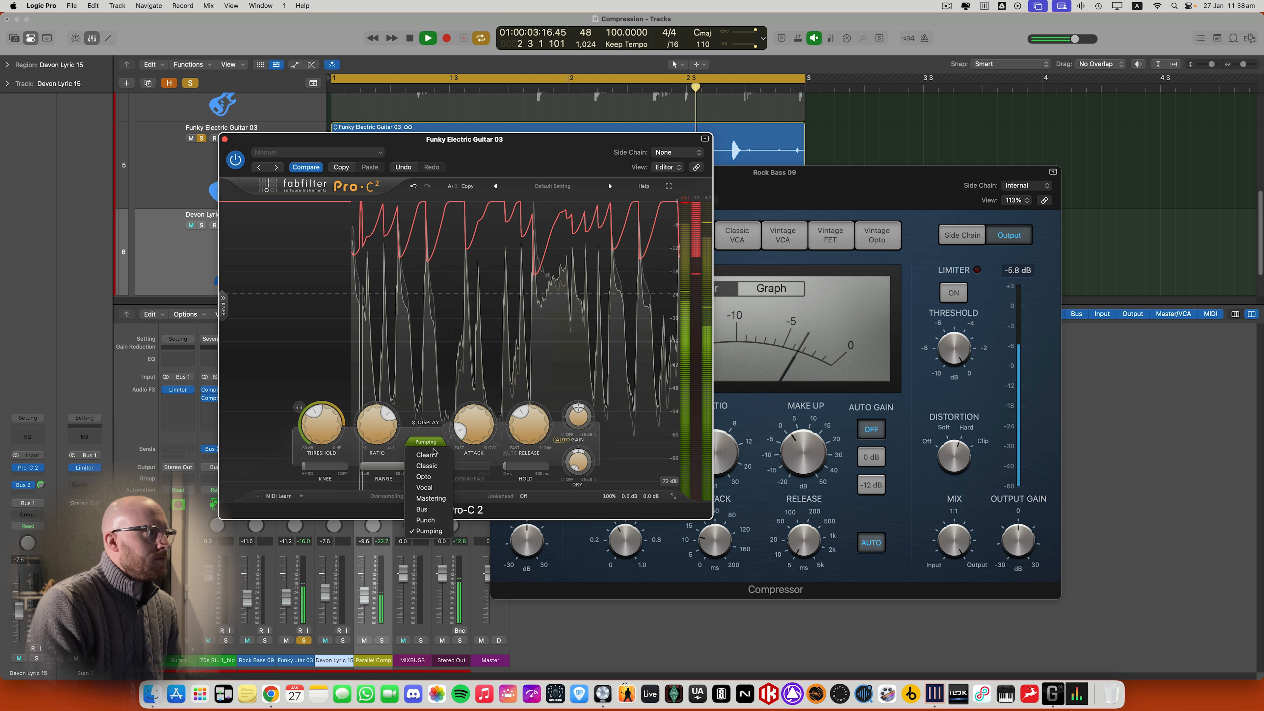
{"action": "left_click", "coordinate": [431, 454]}
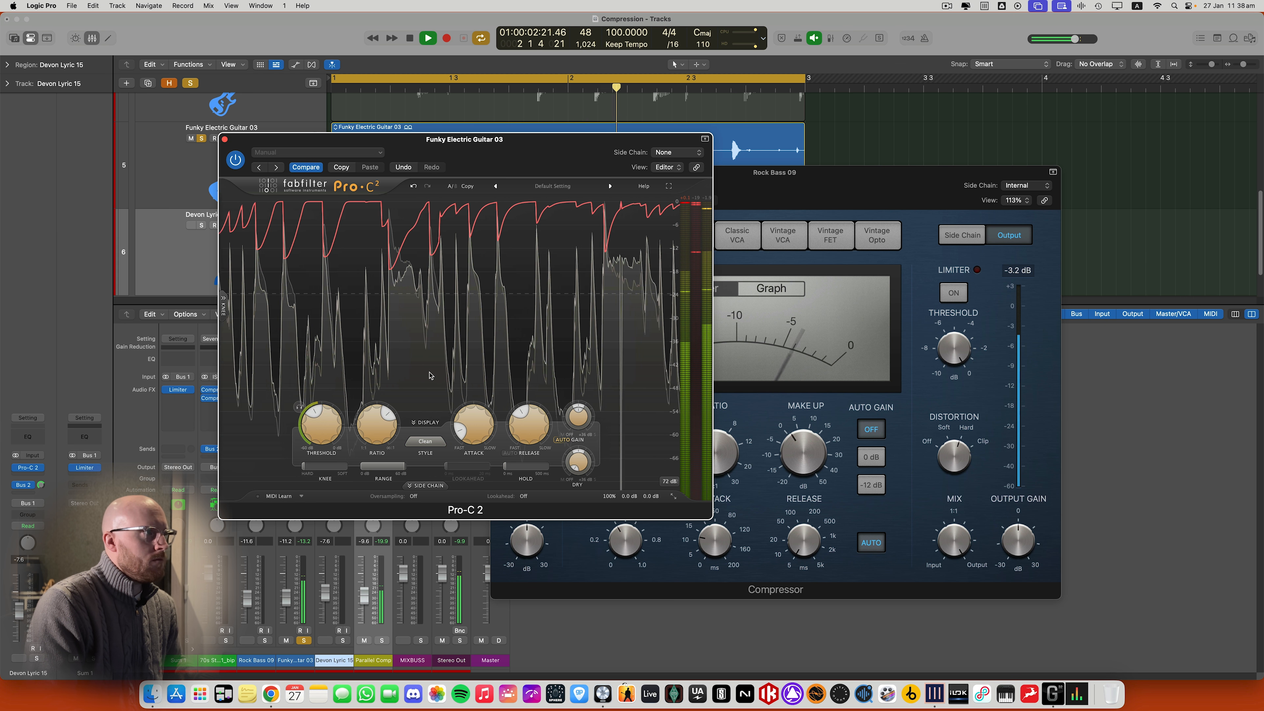
{"action": "key", "text": "space"}
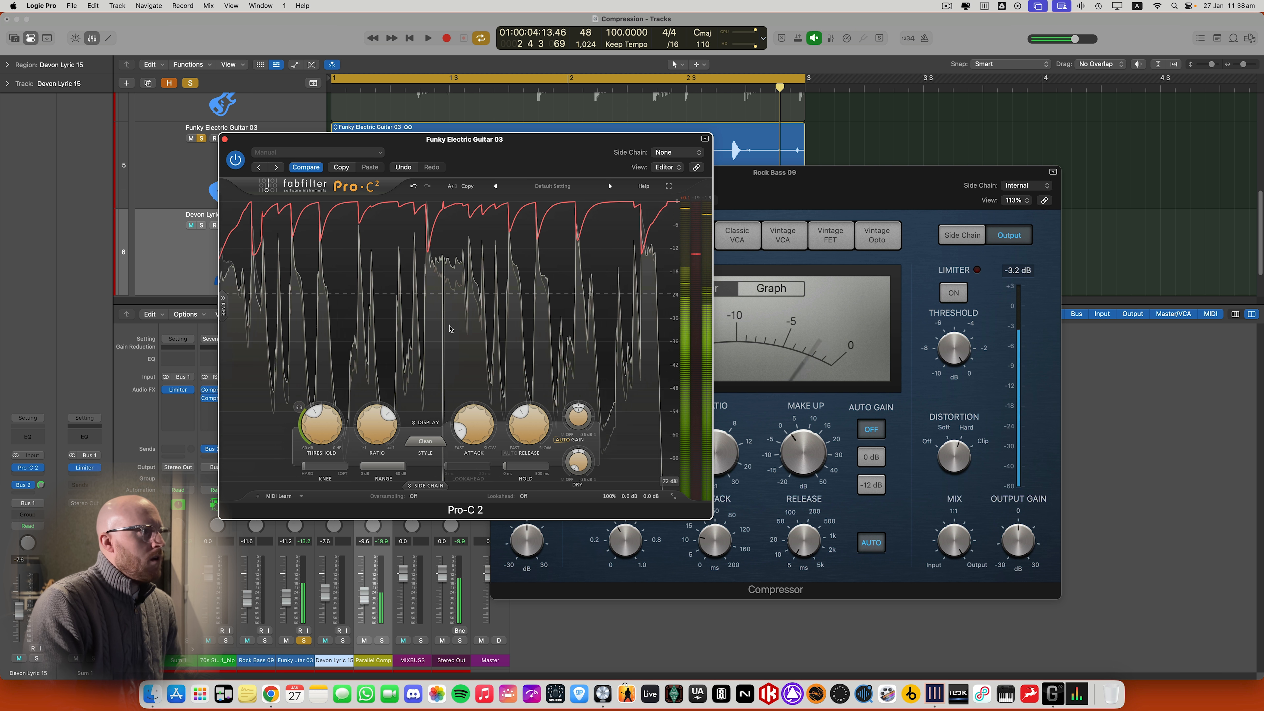
Compare Pro-C 2's Opto and Clean styles on the playing guitar, leave it on Opto and stop playback
{"action": "left_click", "coordinate": [426, 442]}
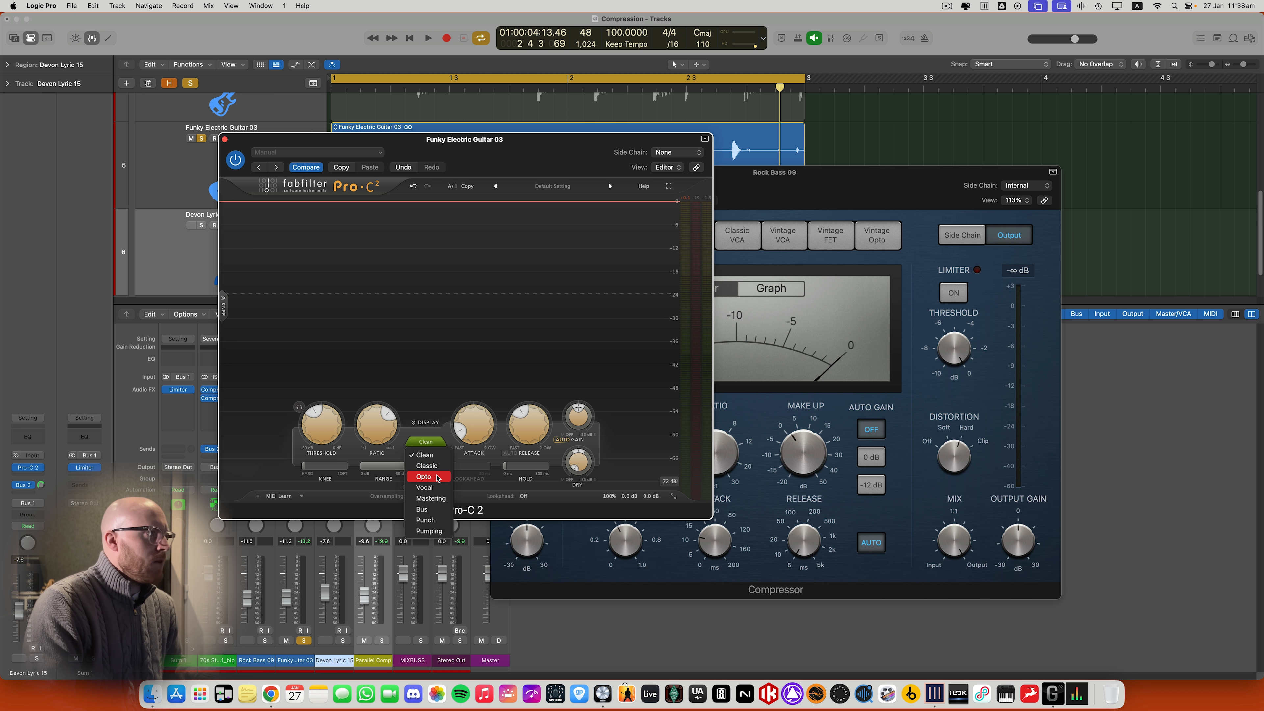
{"action": "left_click", "coordinate": [438, 477]}
{"action": "key", "text": "space"}
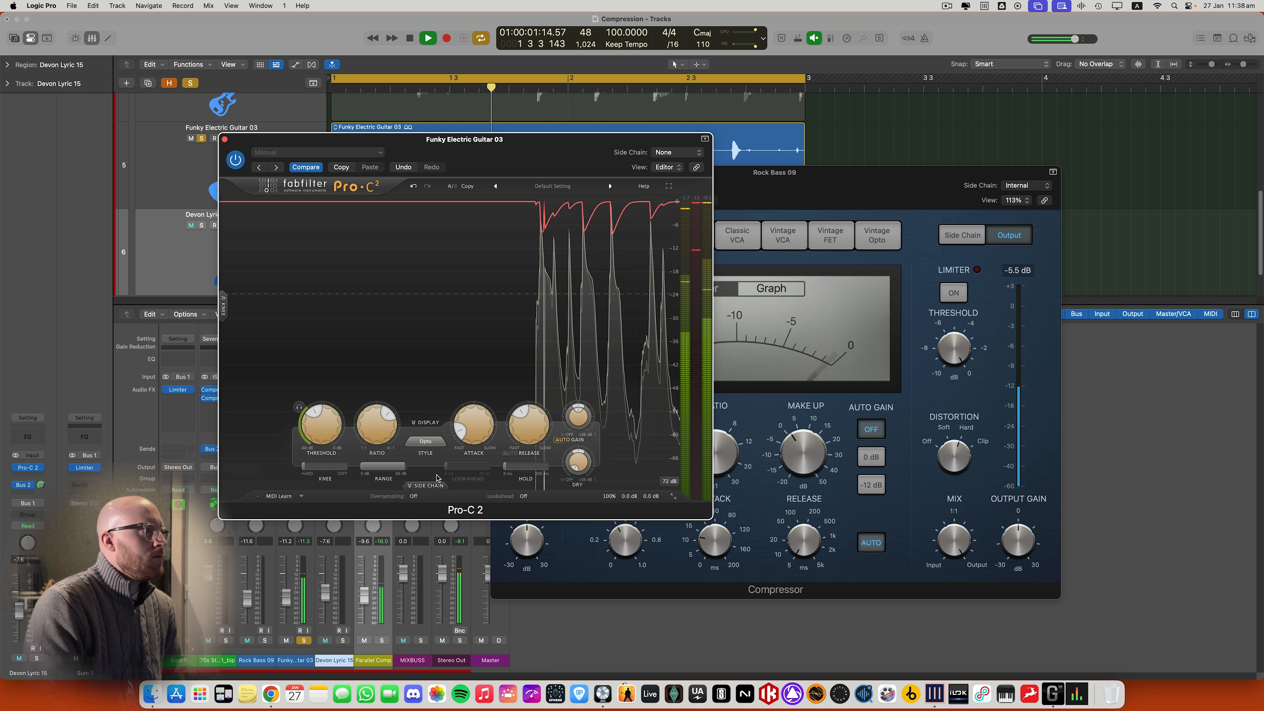
{"action": "left_click", "coordinate": [431, 443]}
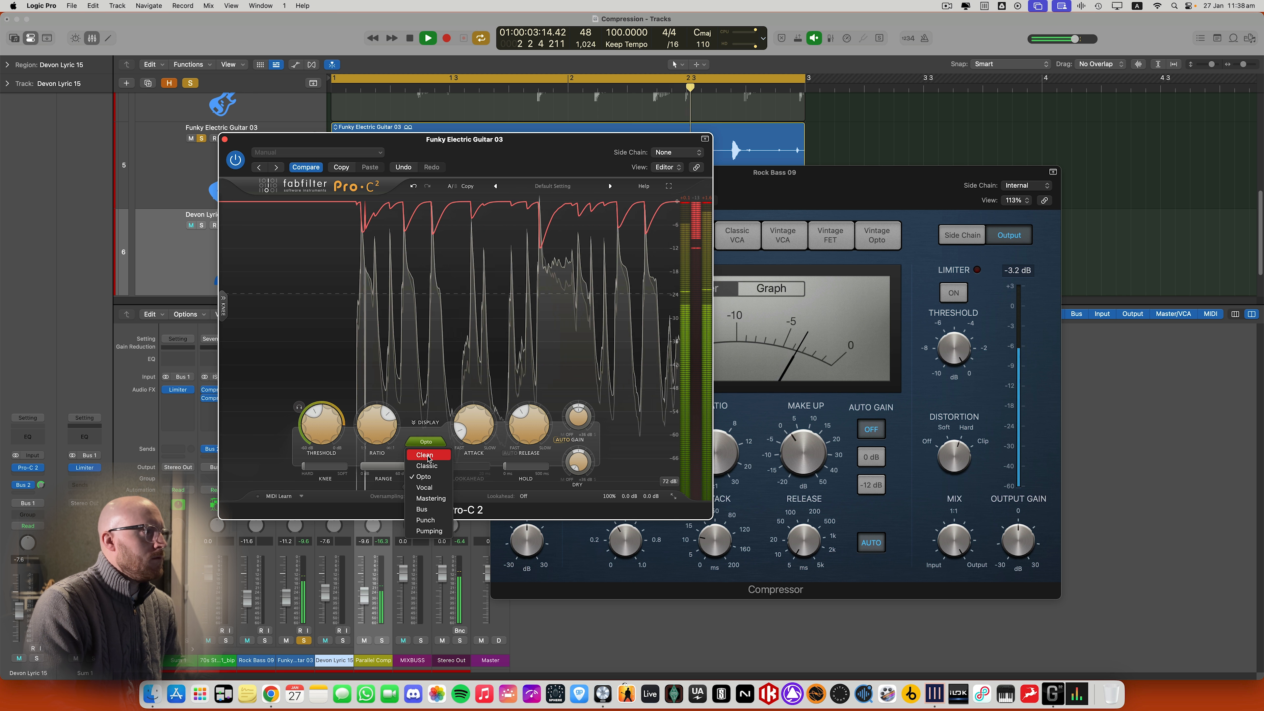
{"action": "left_click", "coordinate": [431, 455]}
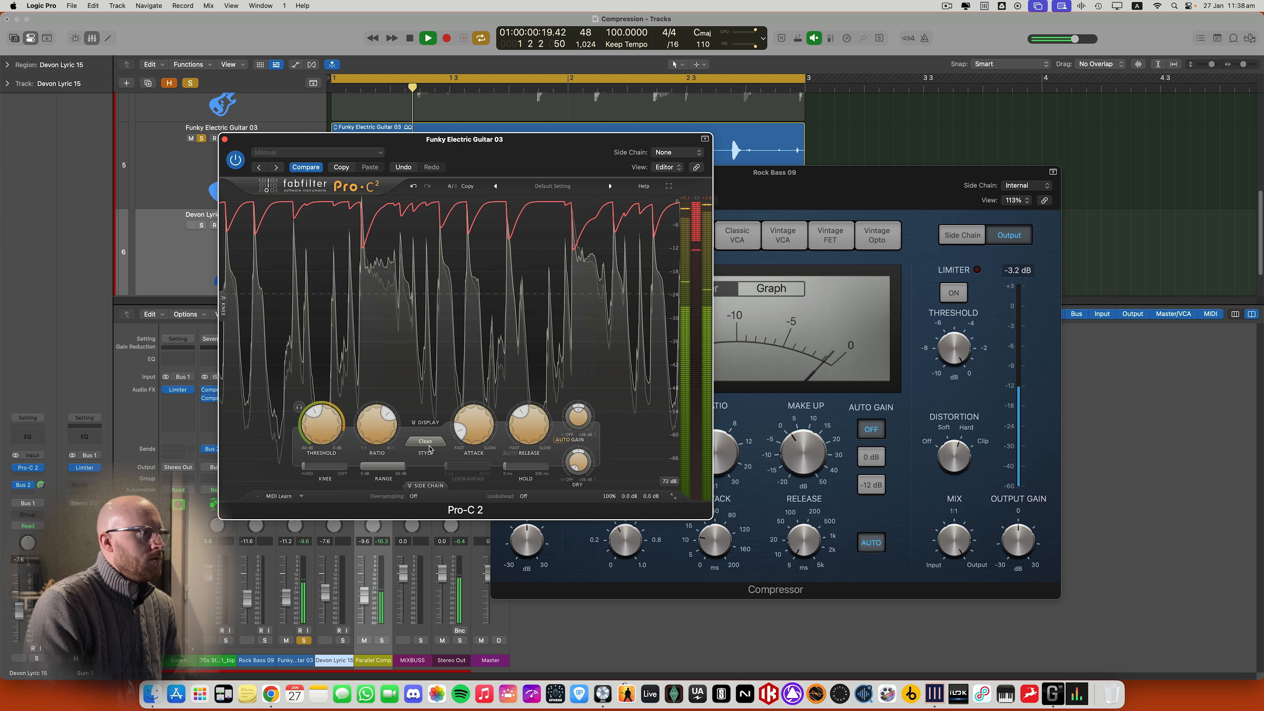
{"action": "left_click", "coordinate": [428, 442]}
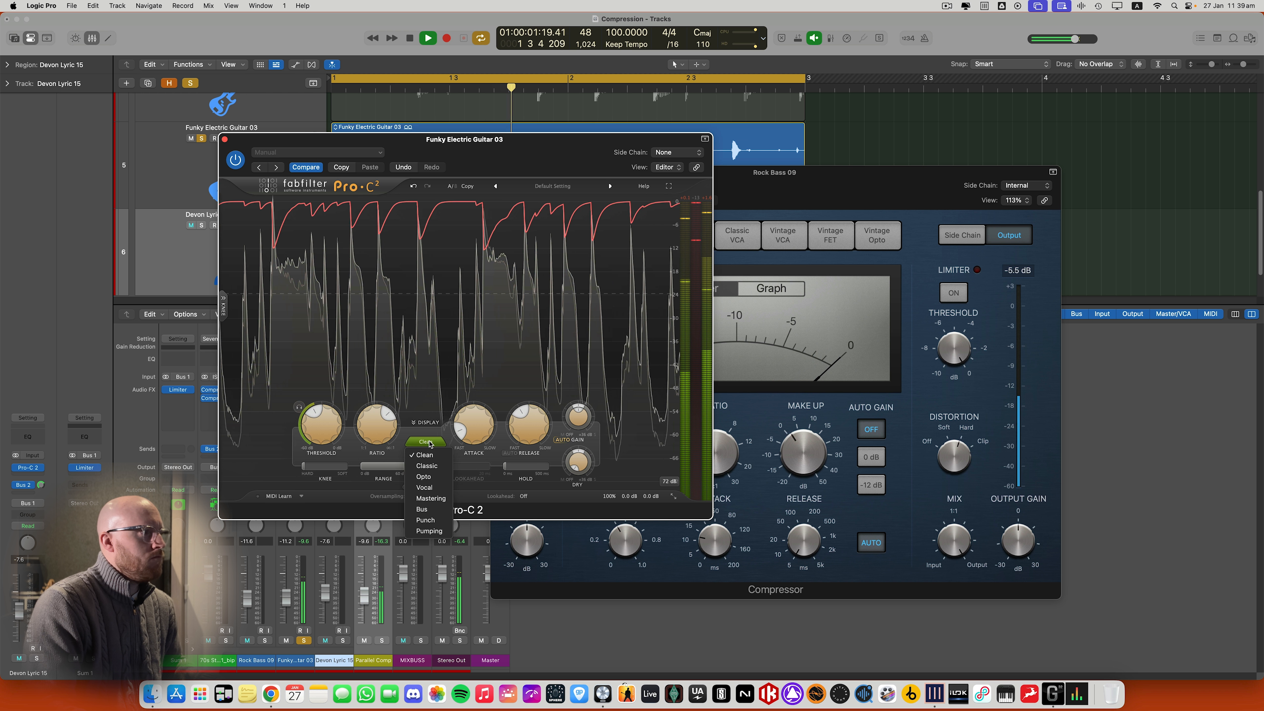
{"action": "left_click", "coordinate": [431, 478]}
{"action": "key", "text": "space"}
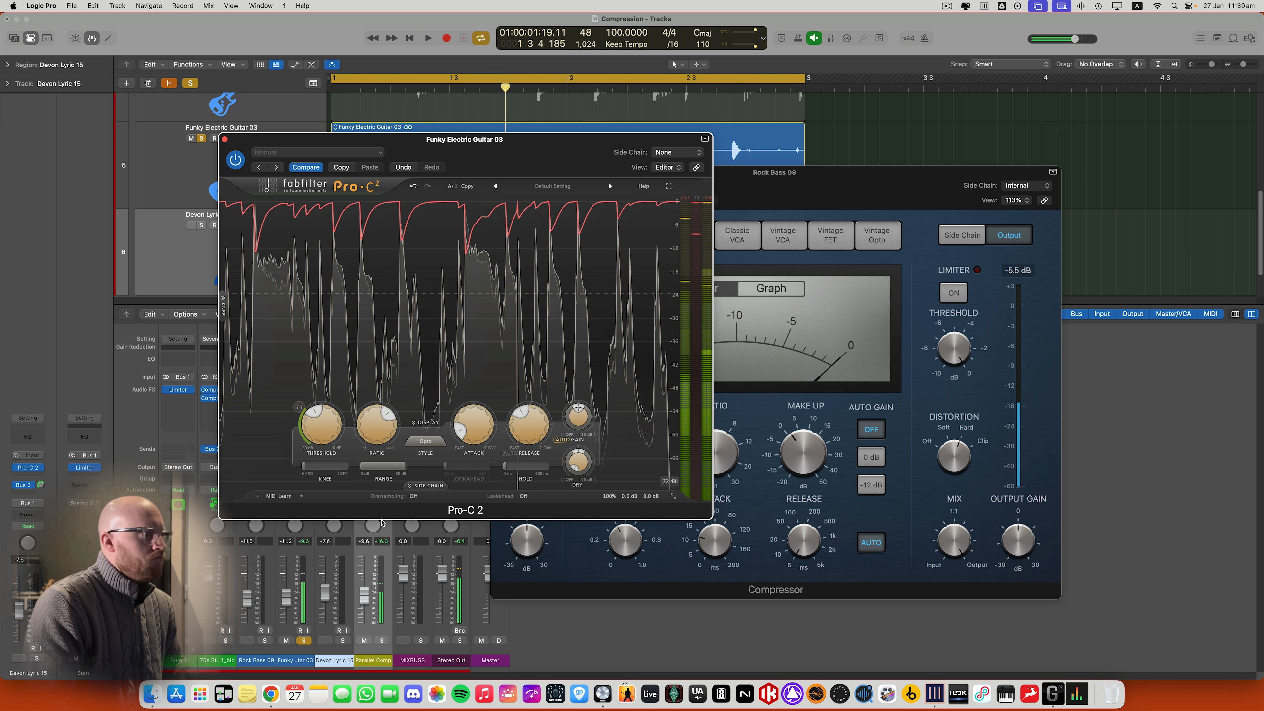
Solo the bass and drums with the guitar, audition all three, then stop playback and close both compressor windows
{"action": "left_click", "coordinate": [266, 641]}
{"action": "left_click", "coordinate": [226, 641]}
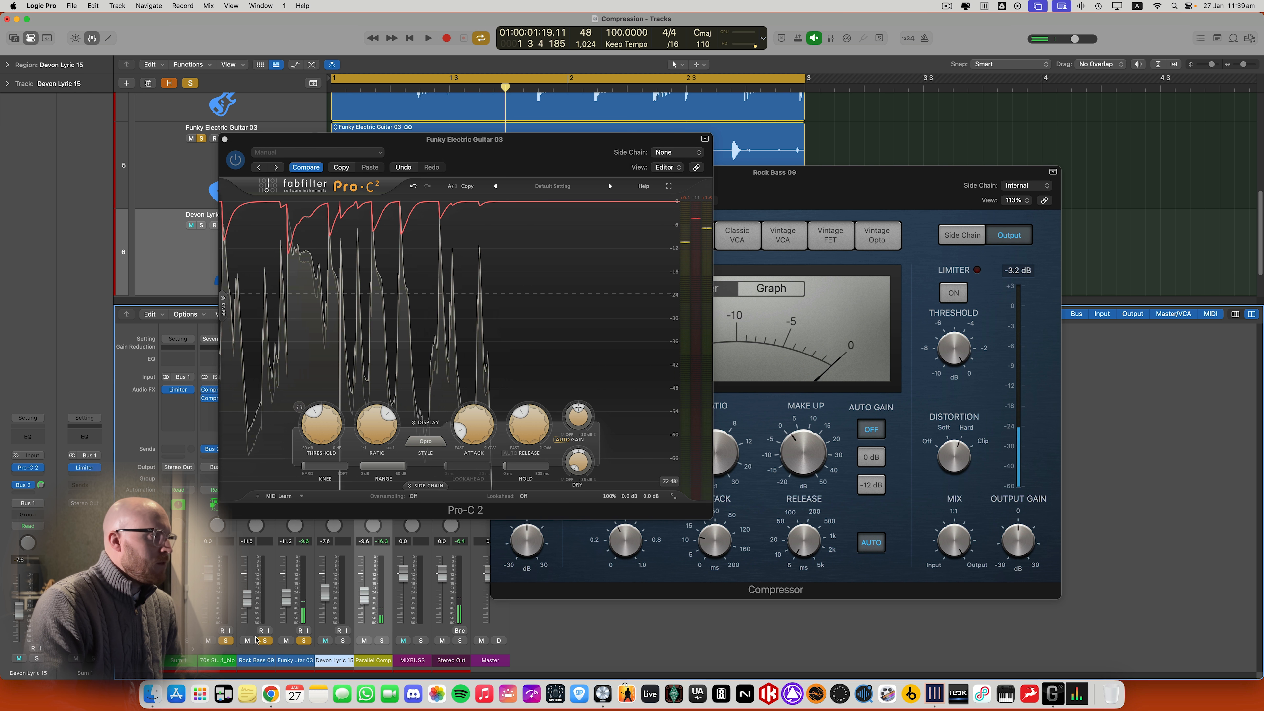
{"action": "key", "text": "space"}
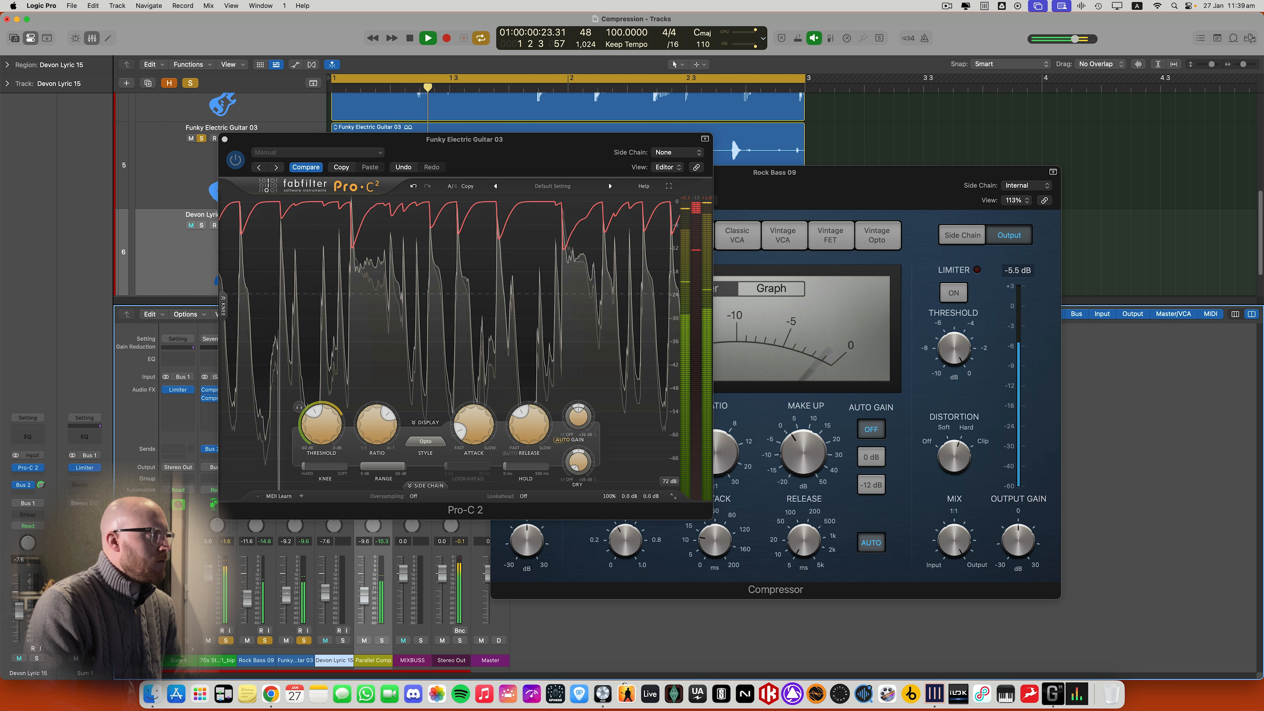
{"action": "key", "text": "space"}
{"action": "left_click", "coordinate": [224, 140]}
{"action": "left_click", "coordinate": [497, 173]}
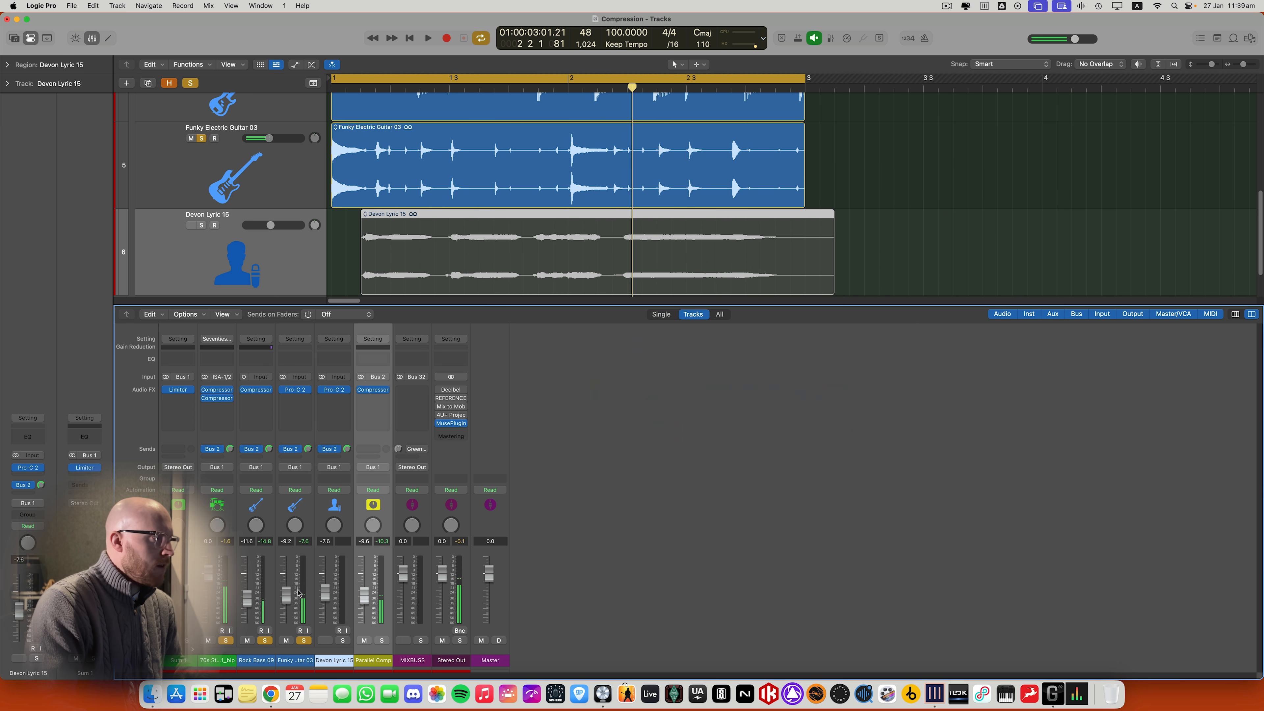
Solo only the vocal track, set its Pro-C 2 style to Vocal, and play it briefly
{"action": "left_click", "coordinate": [342, 639]}
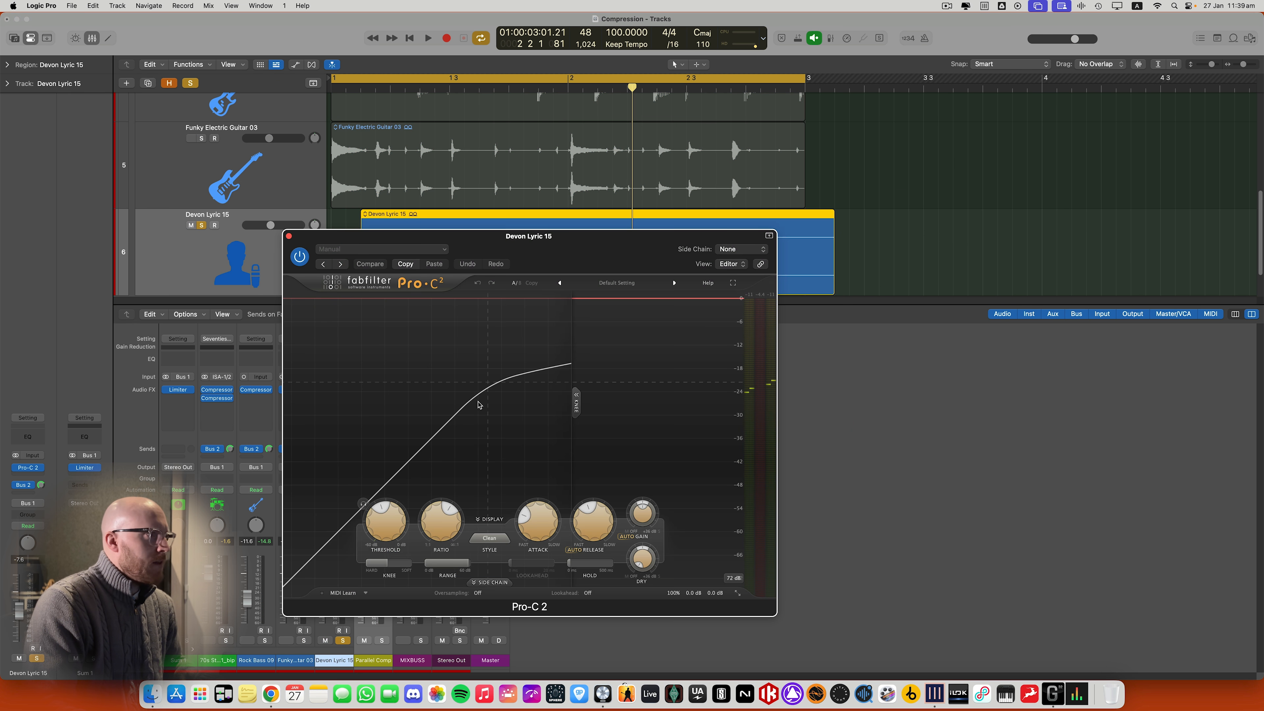
{"action": "left_click", "coordinate": [490, 538]}
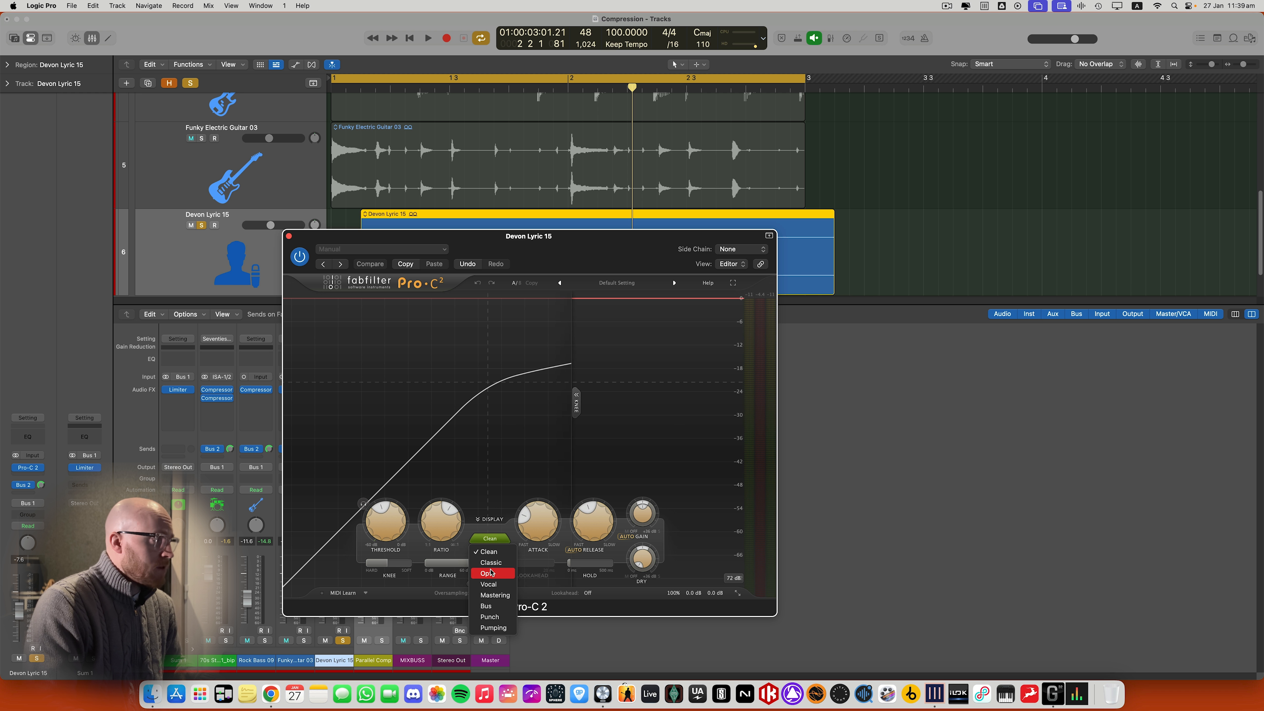
{"action": "left_click", "coordinate": [489, 584]}
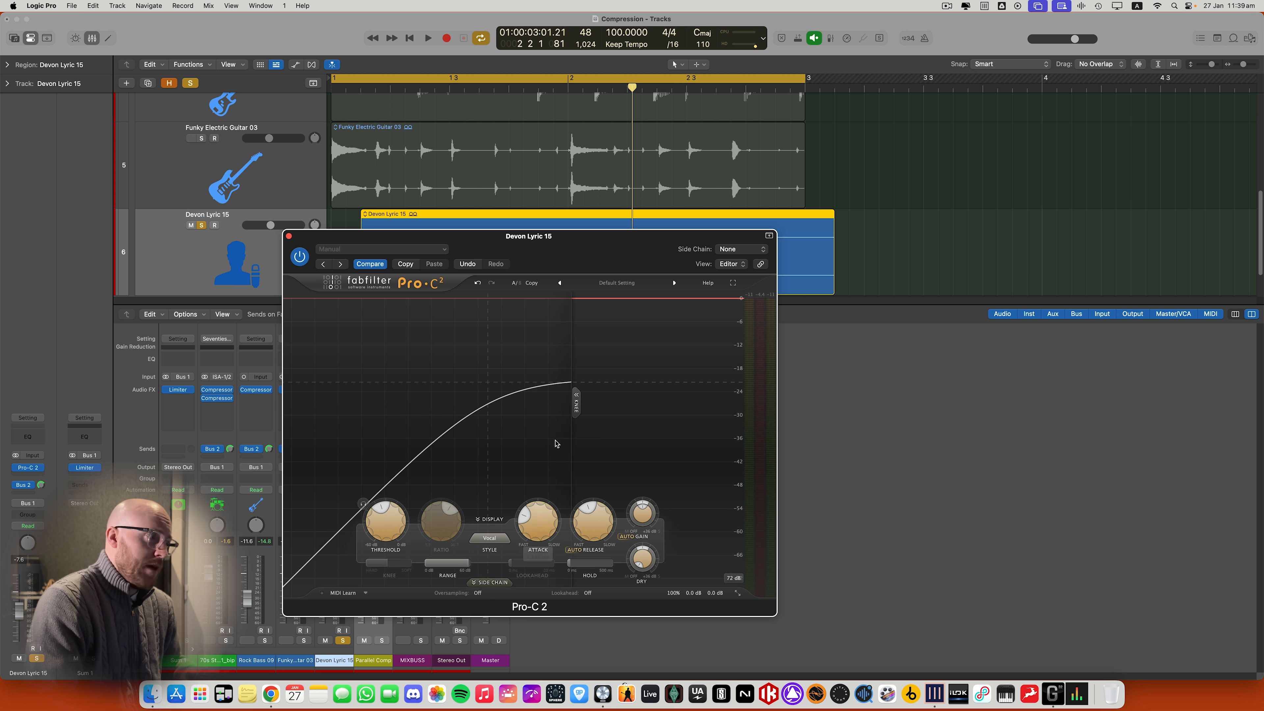
{"action": "key", "text": "space"}
{"action": "key", "text": "space"}
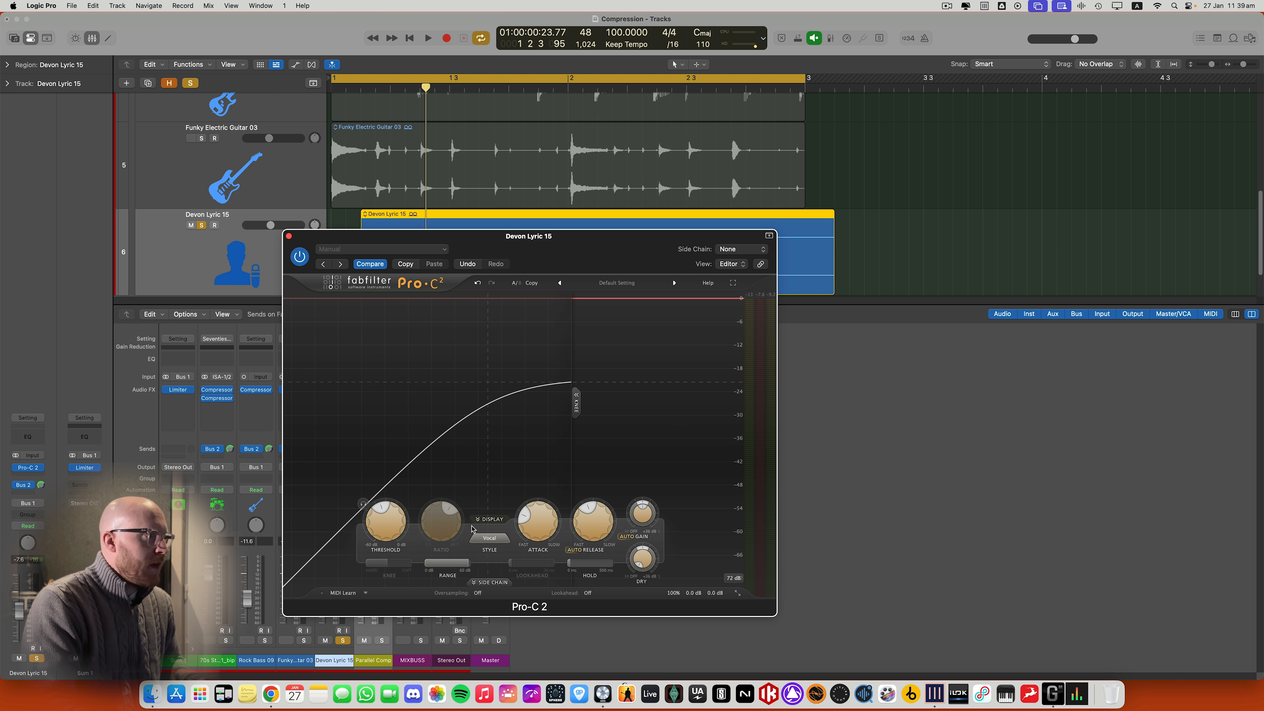
Switch the vocal's Pro-C 2 style to Clean and back to Vocal, then start playback from the beginning
{"action": "left_click", "coordinate": [488, 540]}
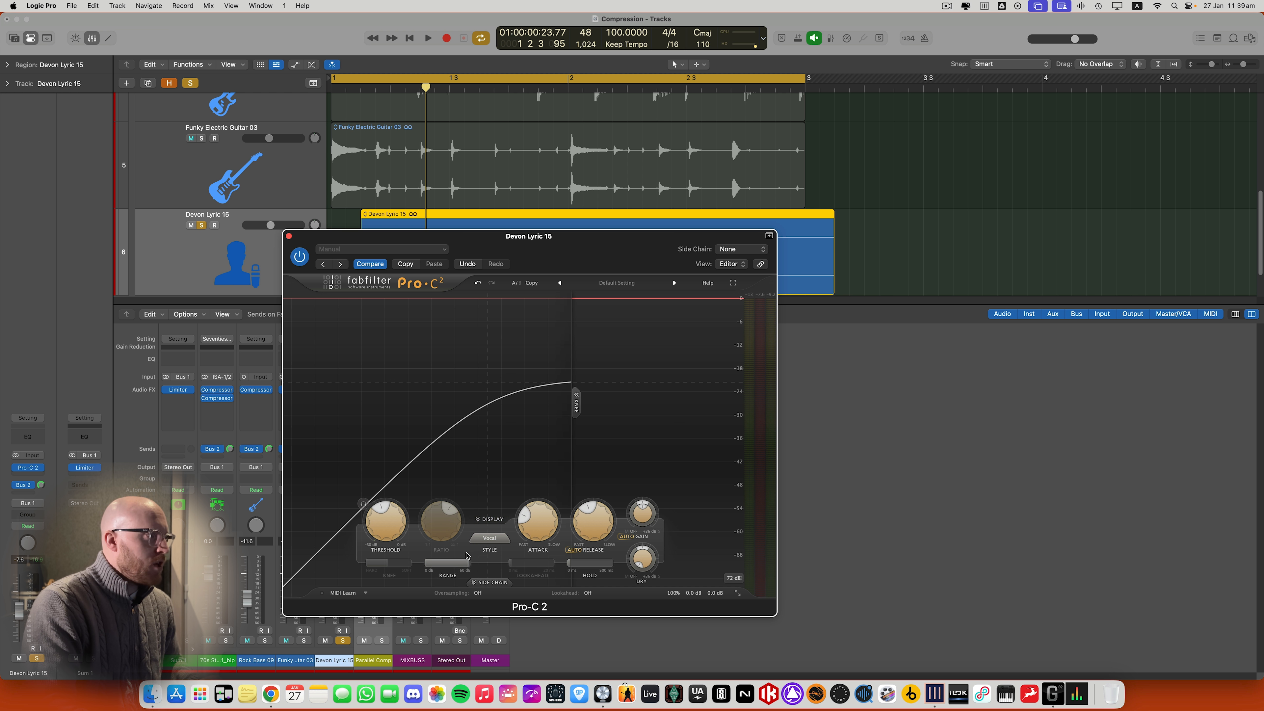
{"action": "left_click", "coordinate": [493, 539]}
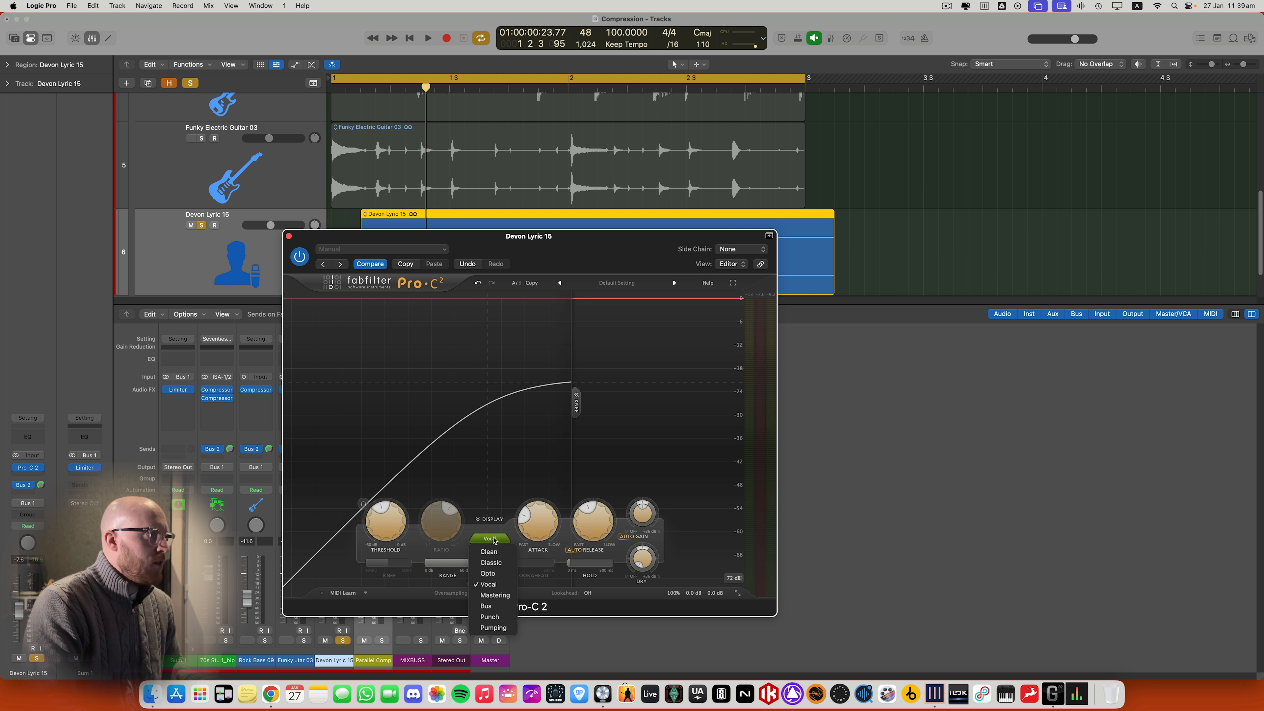
{"action": "left_click", "coordinate": [490, 551]}
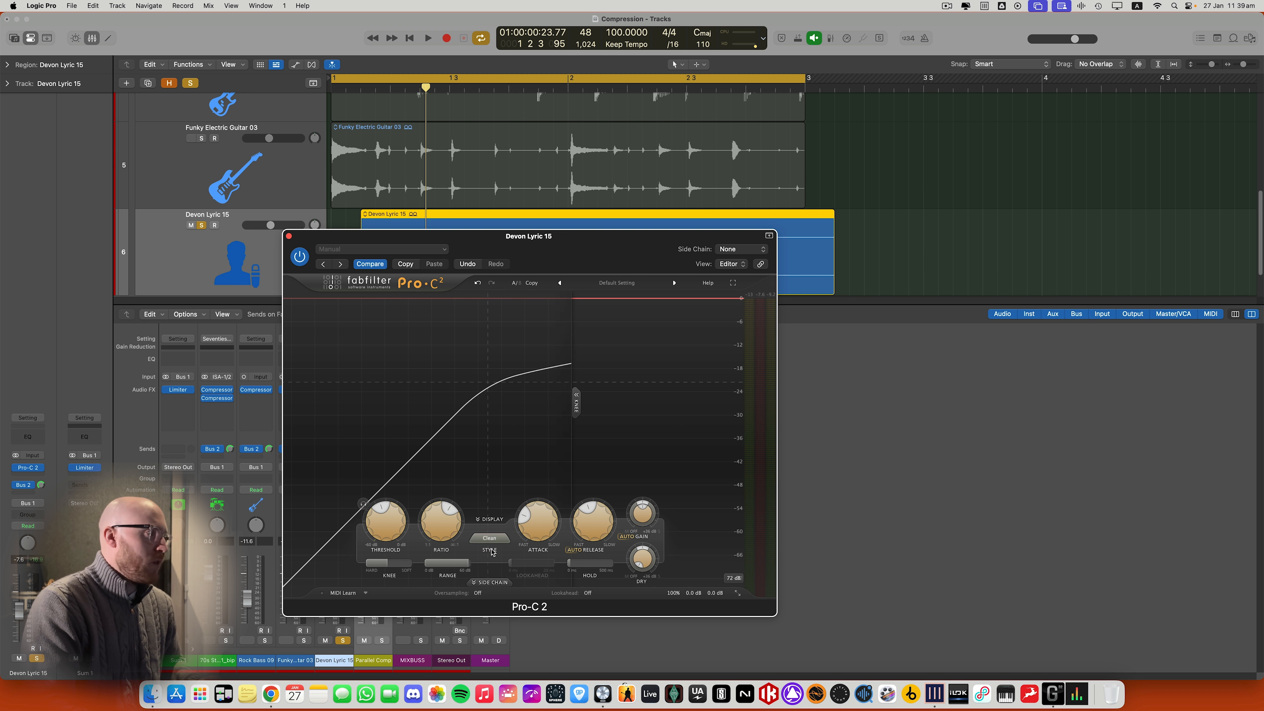
{"action": "left_click", "coordinate": [490, 539]}
{"action": "left_click", "coordinate": [497, 586]}
{"action": "key", "text": "Return"}
{"action": "key", "text": "space"}
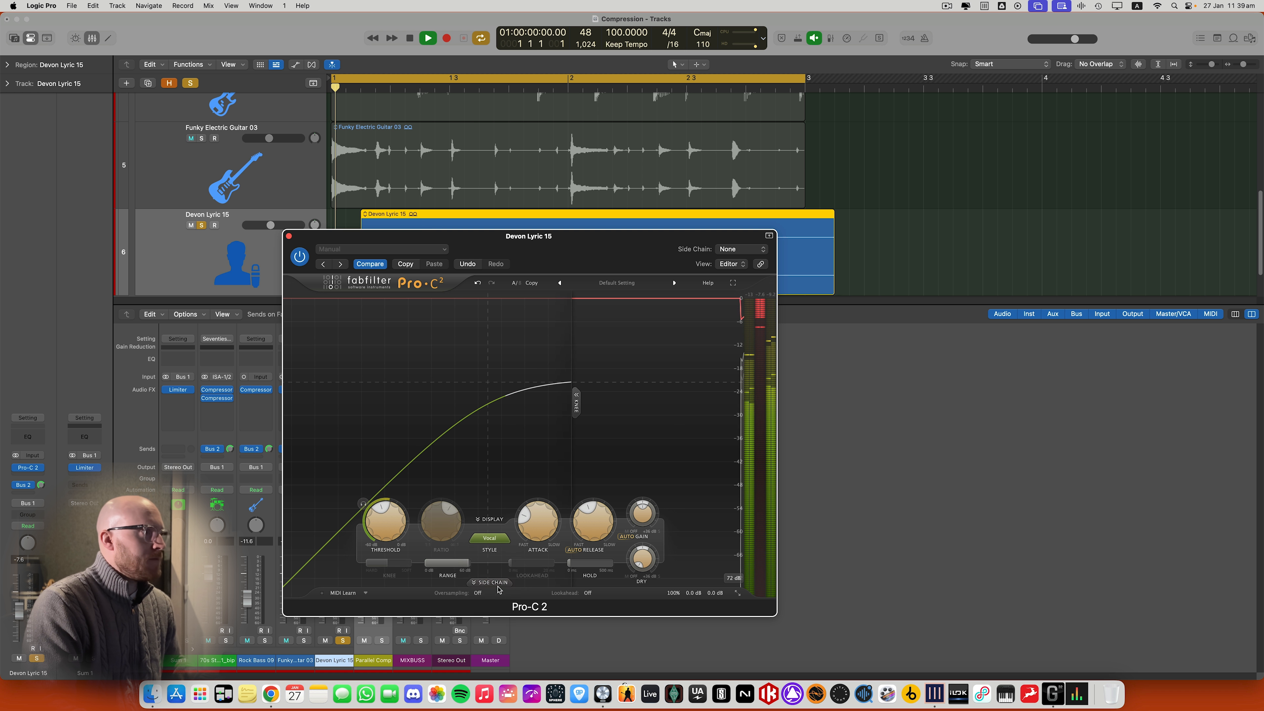
Compare the Clean style with Vocal while the soloed vocal plays, return to Vocal and stop playback
{"action": "left_click", "coordinate": [488, 539]}
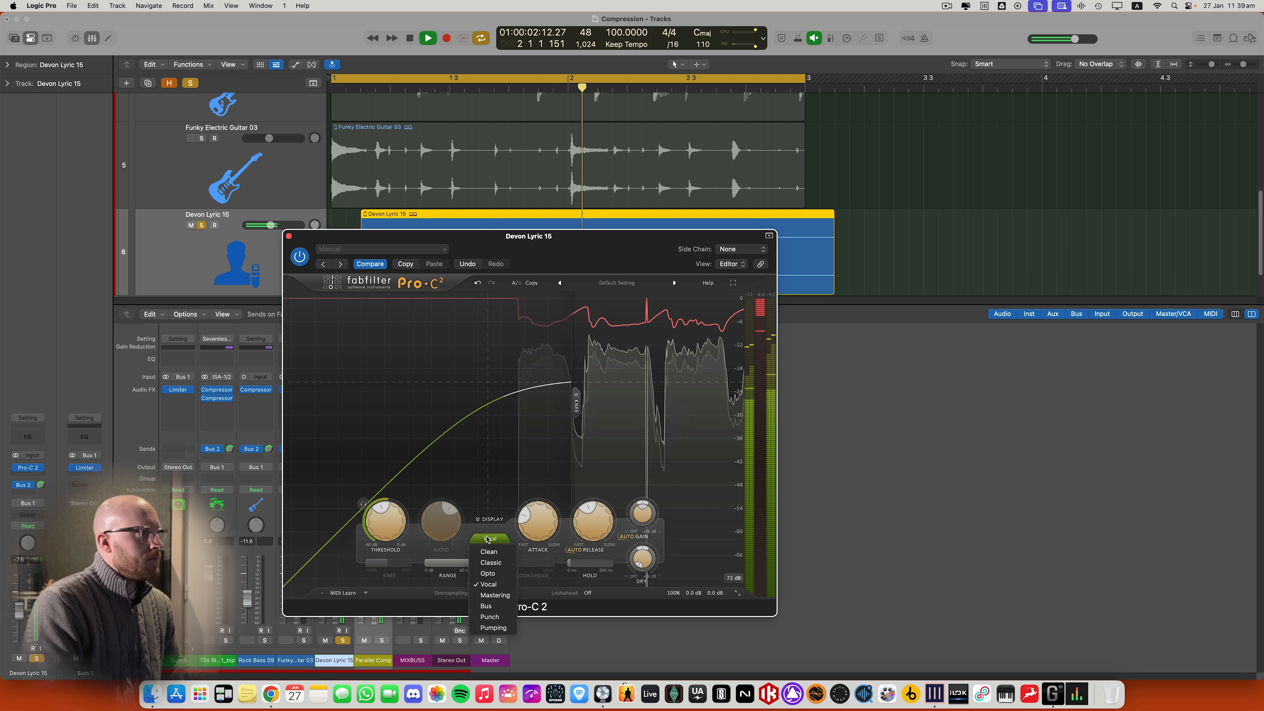
{"action": "left_click", "coordinate": [496, 552]}
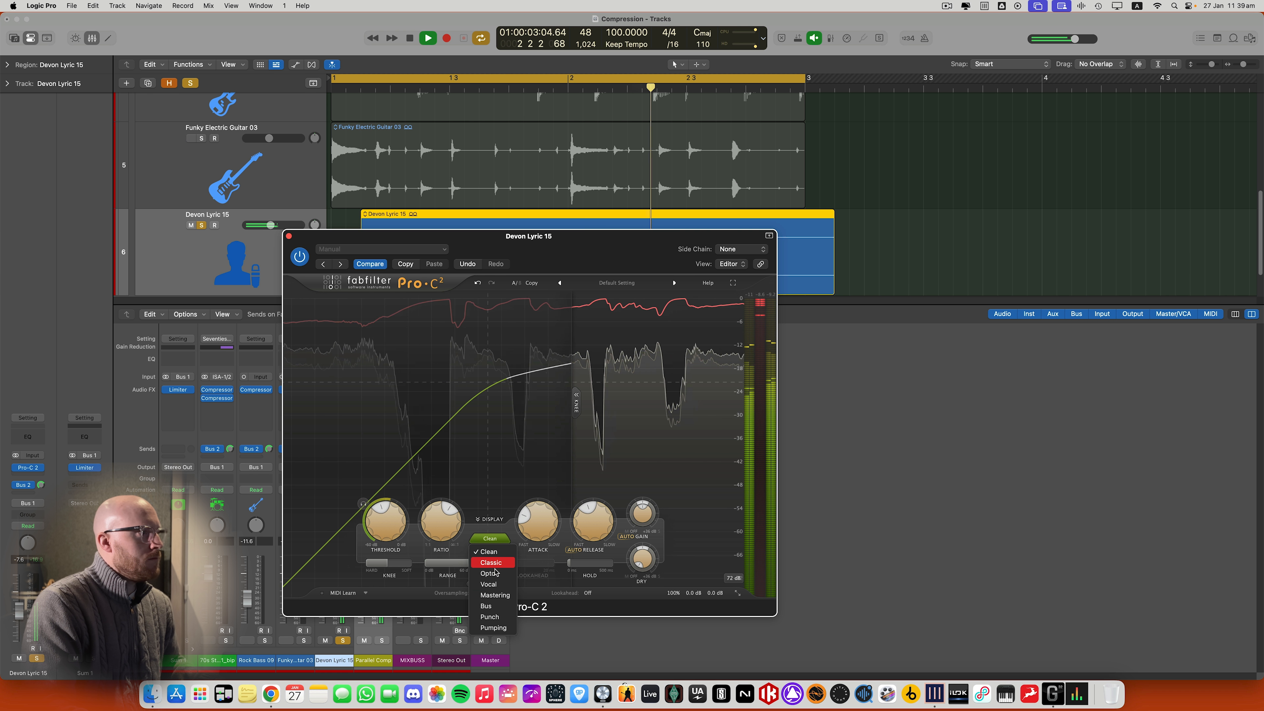
{"action": "left_click", "coordinate": [489, 584]}
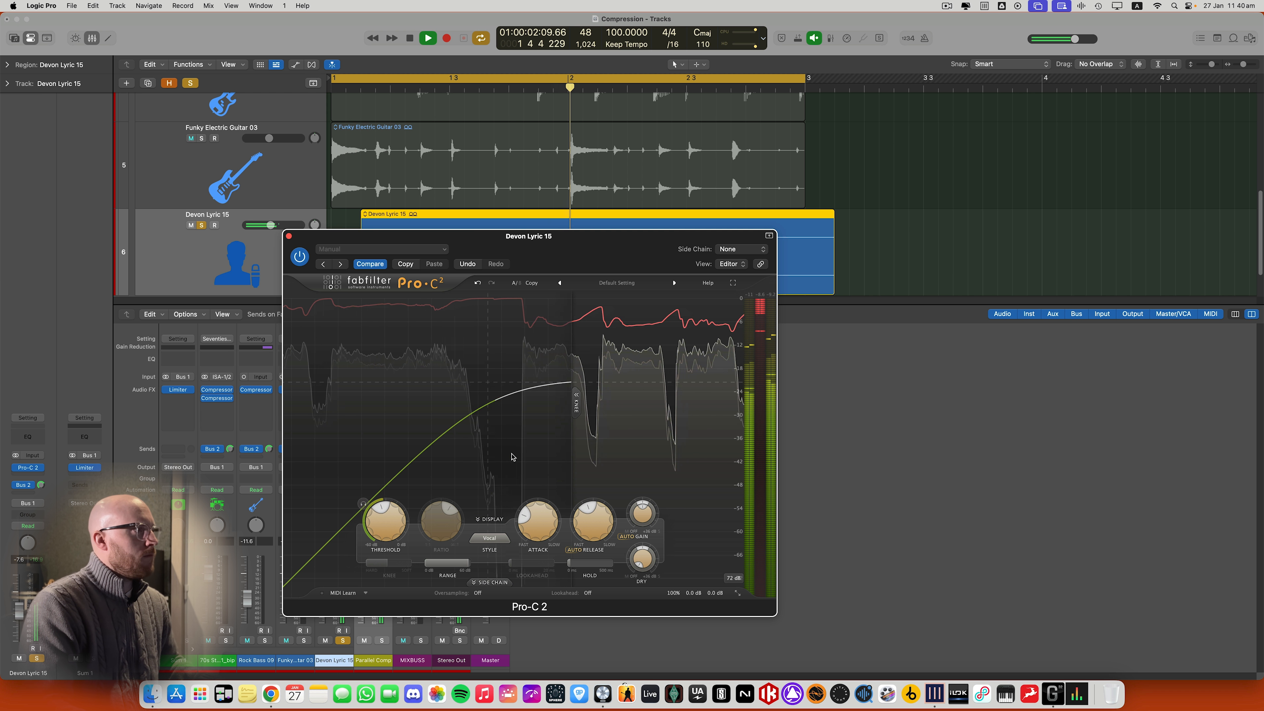
{"action": "key", "text": "space"}
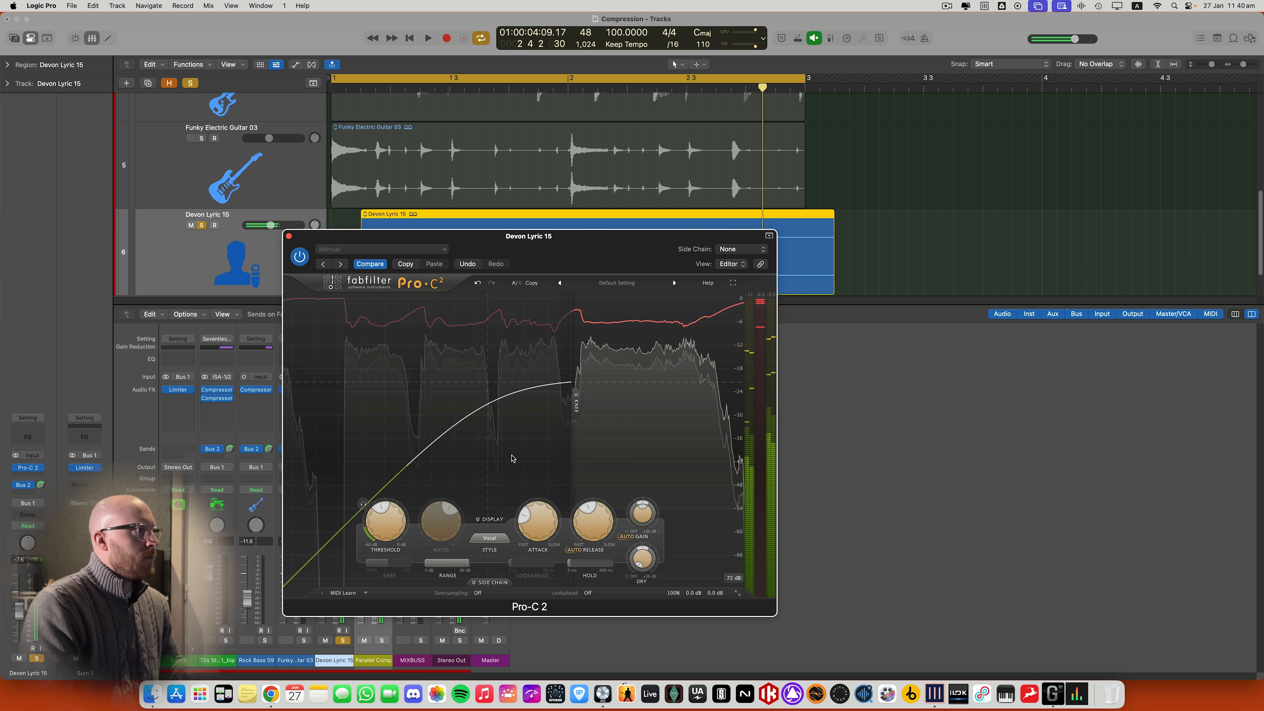
Close the vocal's Pro-C 2, turn off its solo and play the full mix
{"action": "left_click", "coordinate": [289, 238]}
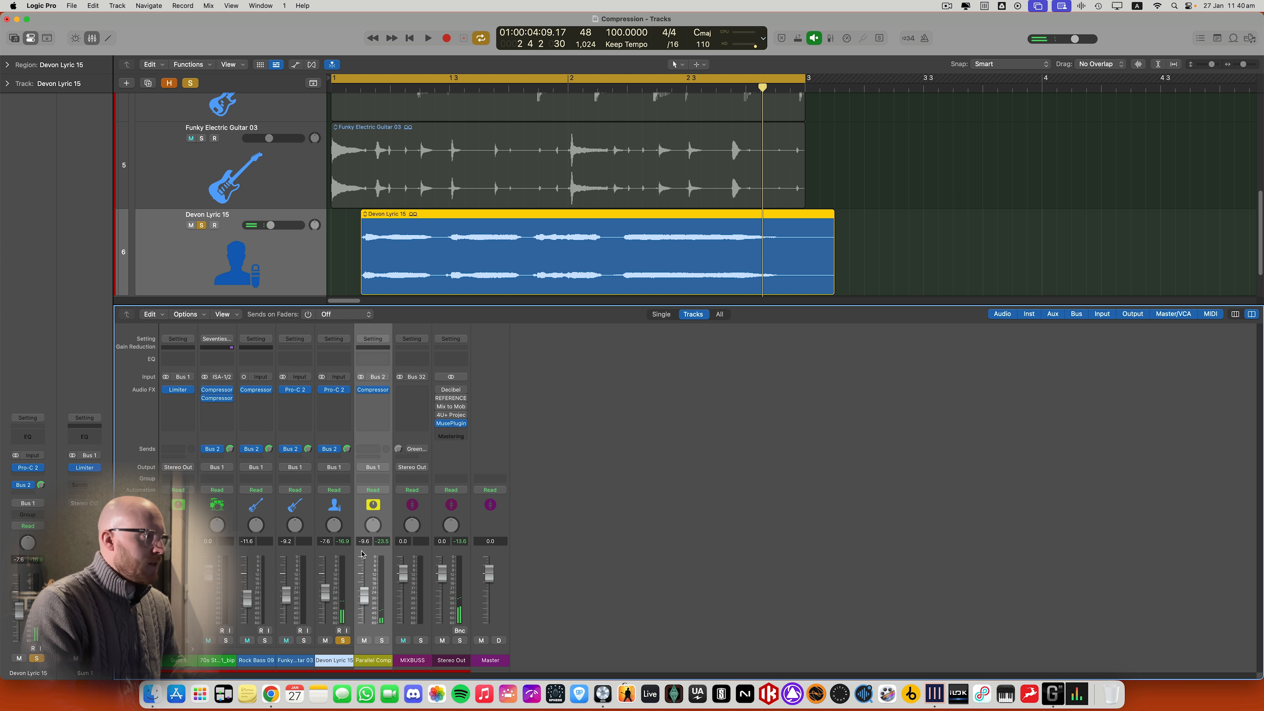
{"action": "left_click", "coordinate": [343, 641]}
{"action": "key", "text": "space"}
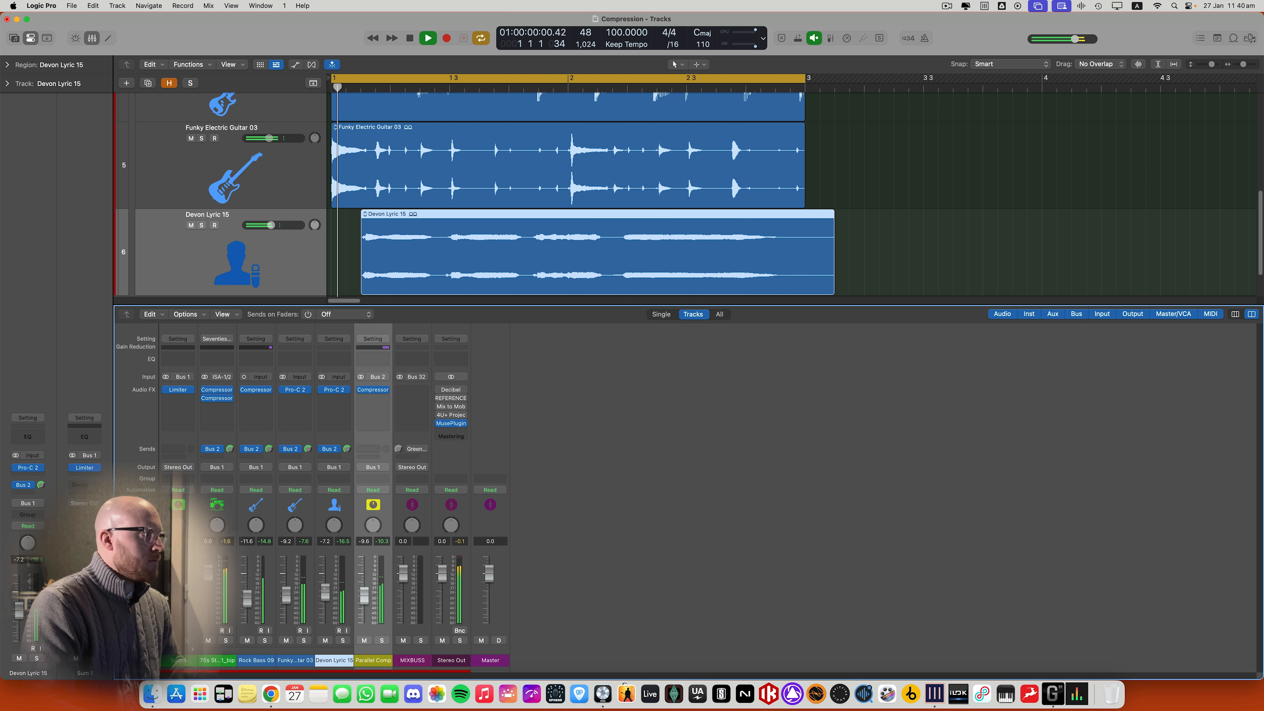
Select the drum, bass, guitar and vocal channels, bypass all their plug-ins and Bus 2 sends, and play the uncompressed mix briefly
{"action": "key", "text": "space"}
{"action": "left_click", "coordinate": [220, 509]}
{"action": "left_click", "coordinate": [328, 506], "text": "shift"}
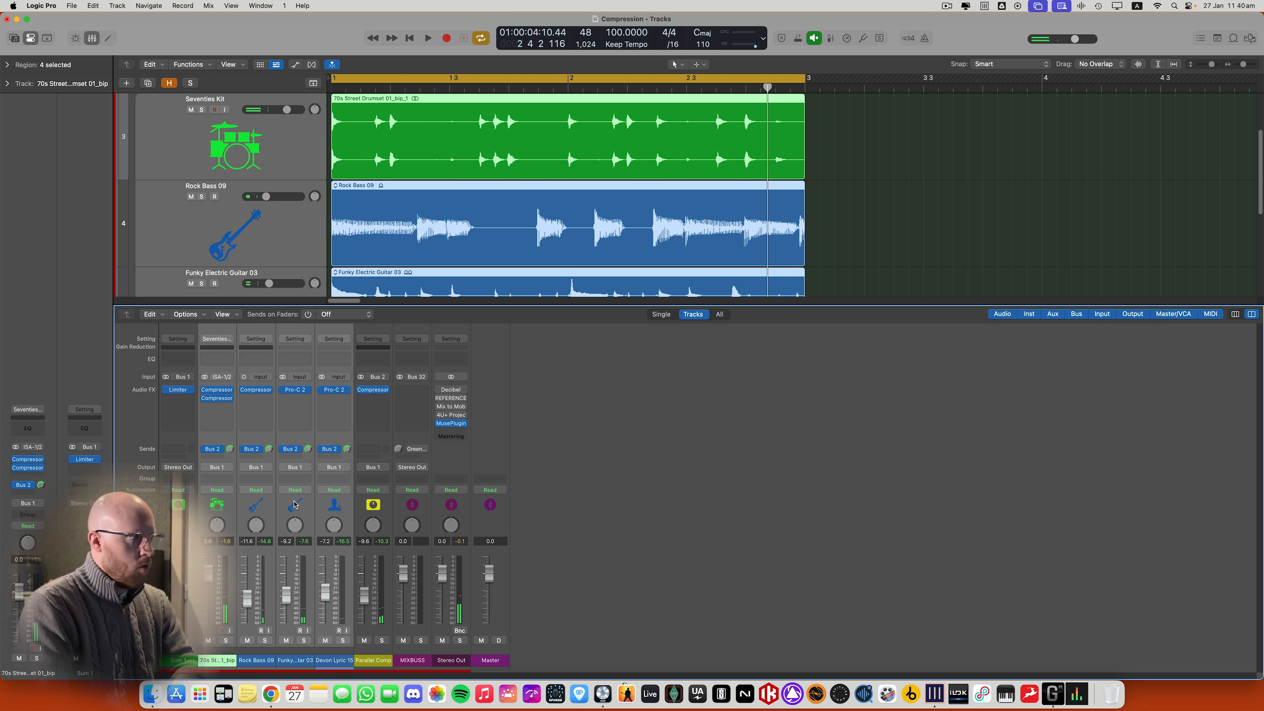
{"action": "key", "text": "ctrl+shift+b"}
{"action": "left_click", "coordinate": [204, 449]}
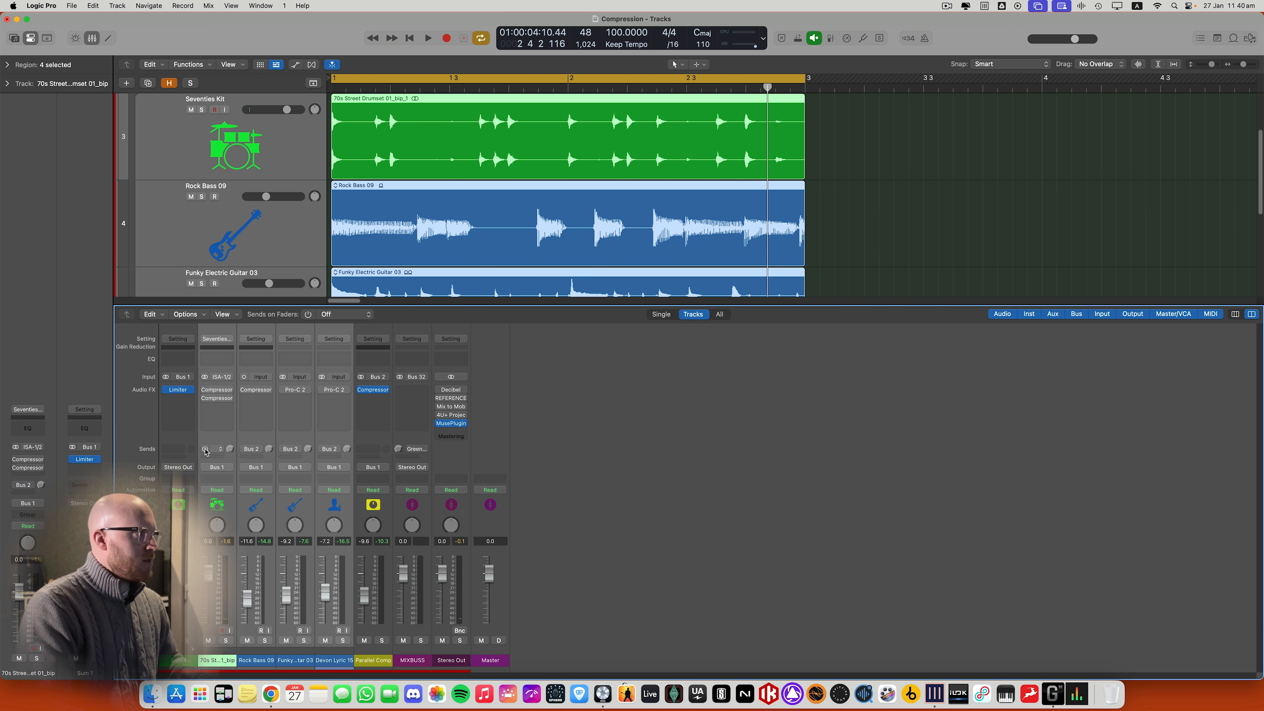
{"action": "key", "text": "space"}
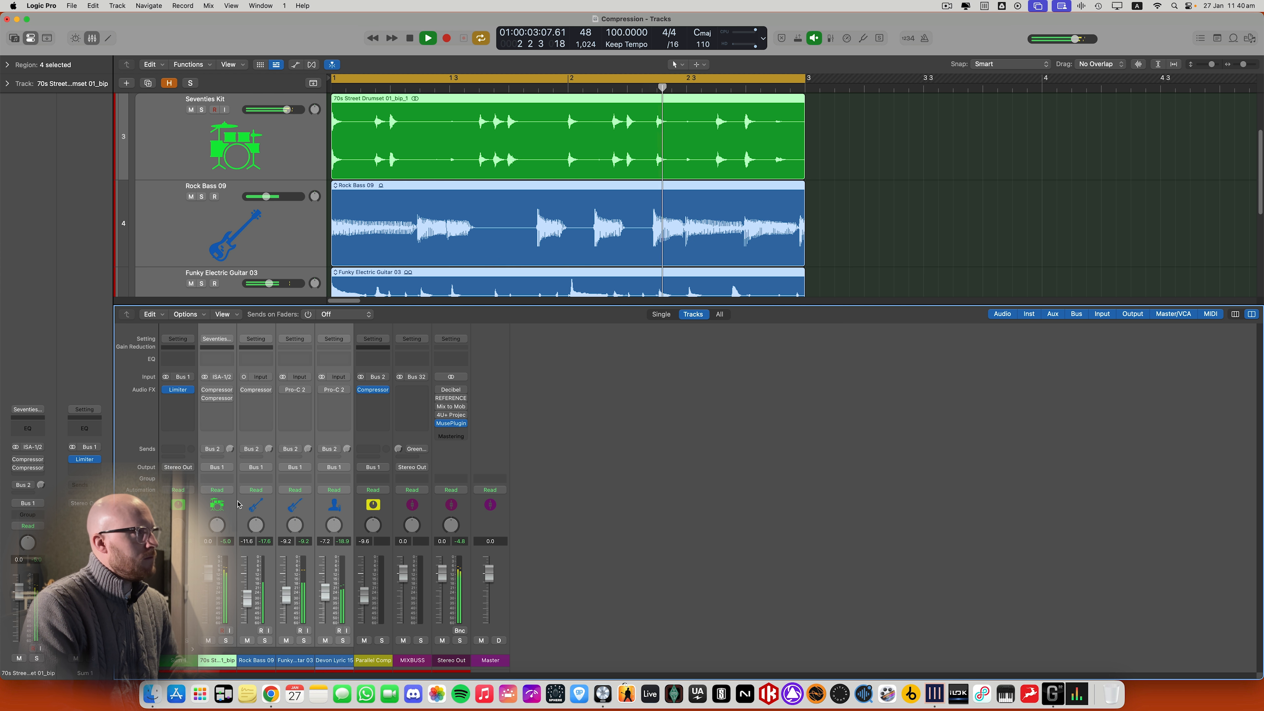
{"action": "key", "text": "space"}
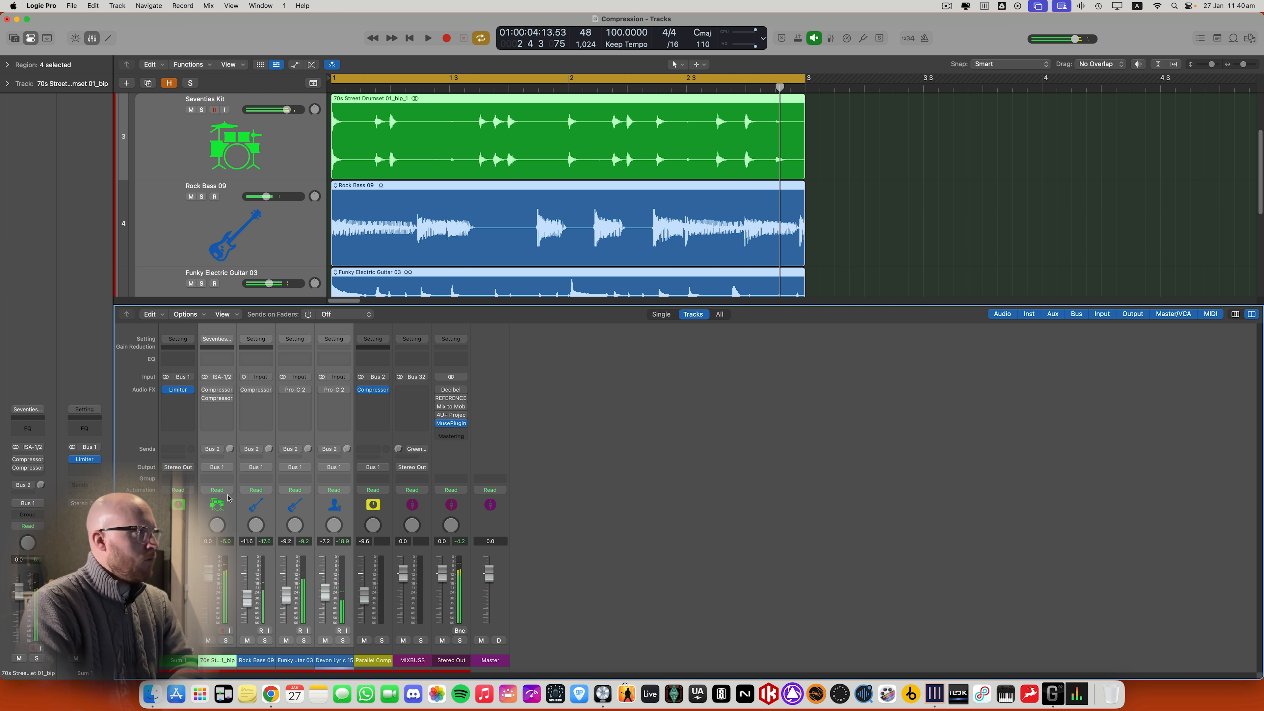
Re-enable the plug-ins and Bus 2 sends on the four selected channels and play the compressed mix
{"action": "left_click", "coordinate": [207, 450]}
{"action": "key", "text": "space"}
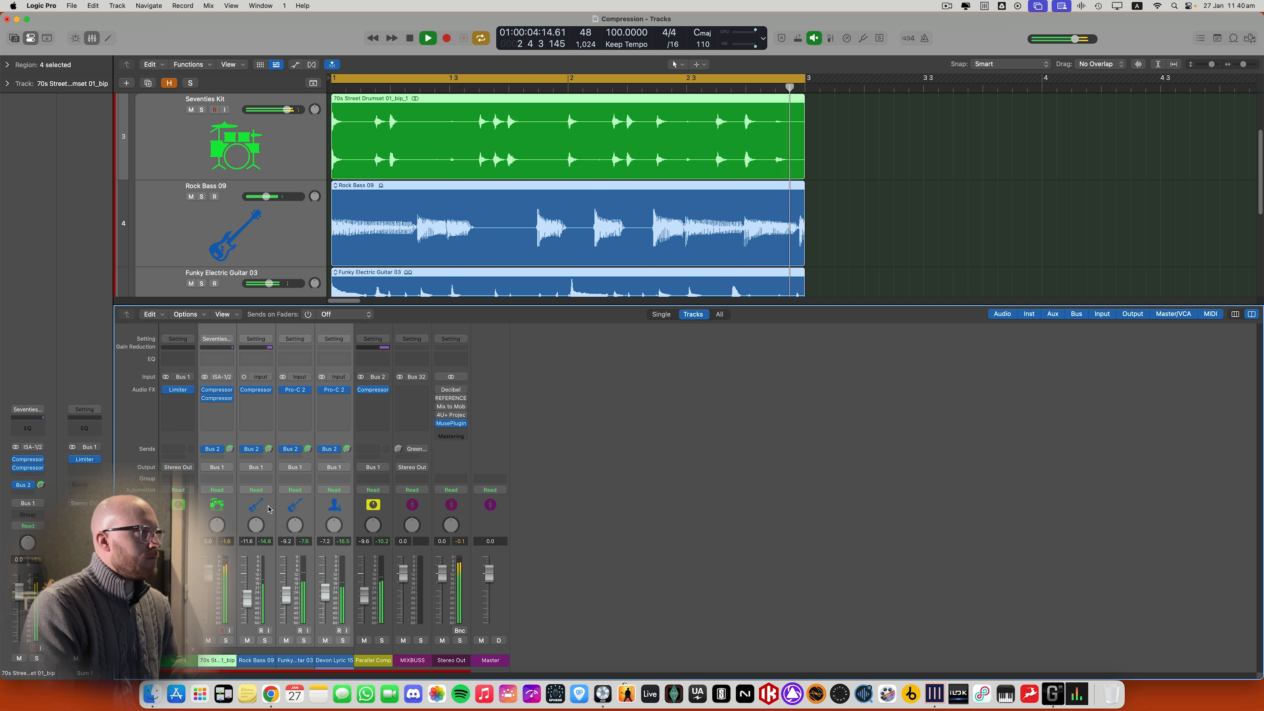
{"action": "key", "text": "space"}
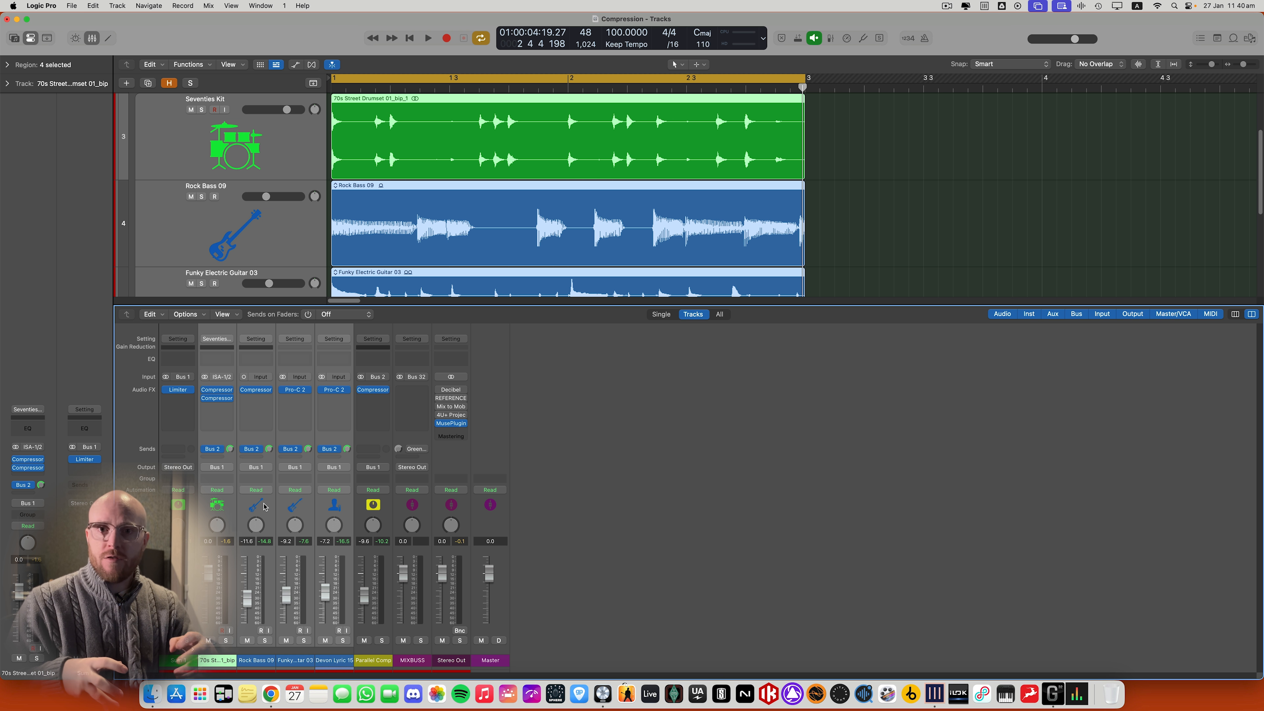
Open the first Compressor on the drum channel, and briefly view and close the Funky Electric Guitar's Pro-C 2
{"action": "left_click", "coordinate": [217, 389]}
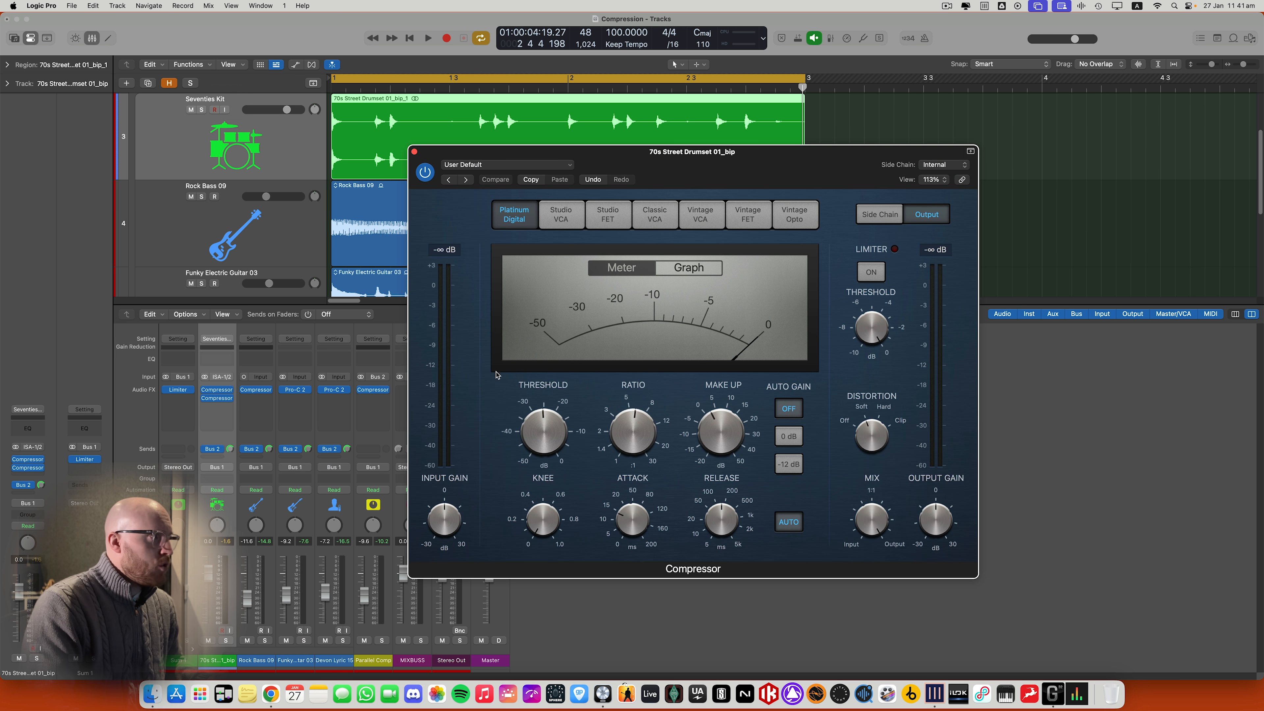
{"action": "left_click", "coordinate": [295, 390]}
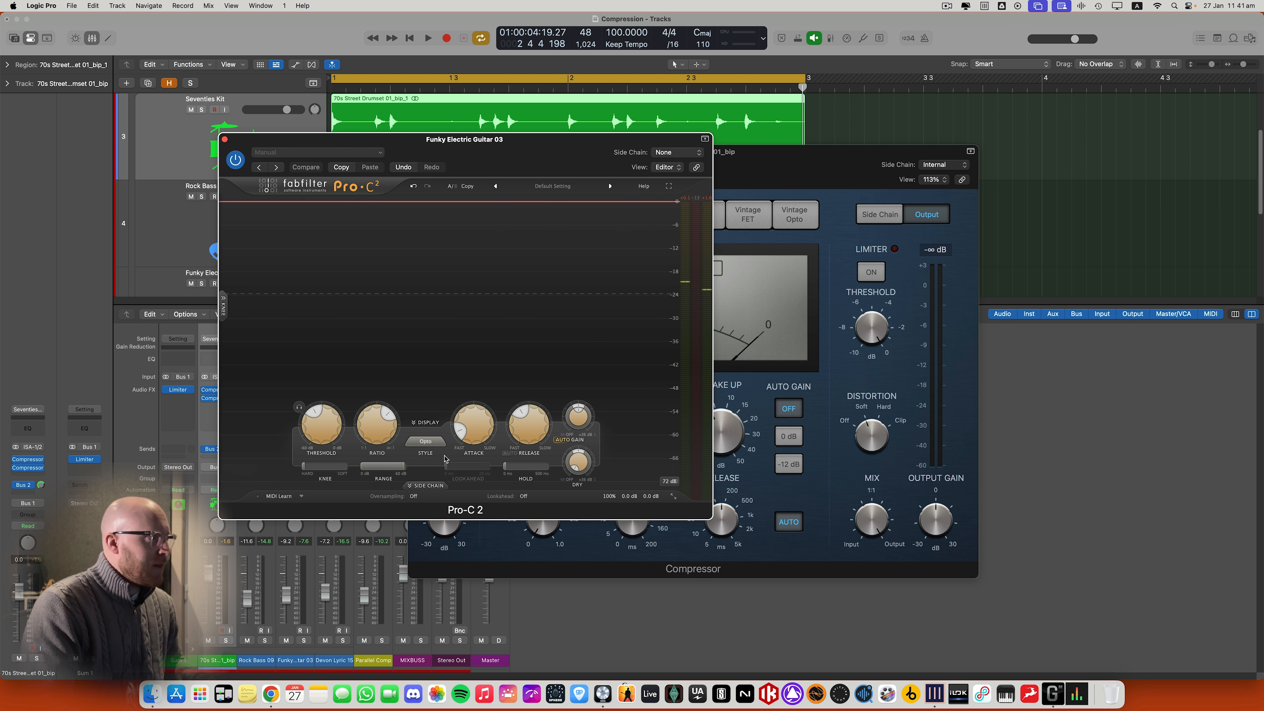
{"action": "left_click", "coordinate": [224, 140]}
{"action": "left_click_drag", "start_coordinate": [458, 158], "coordinate": [425, 144]}
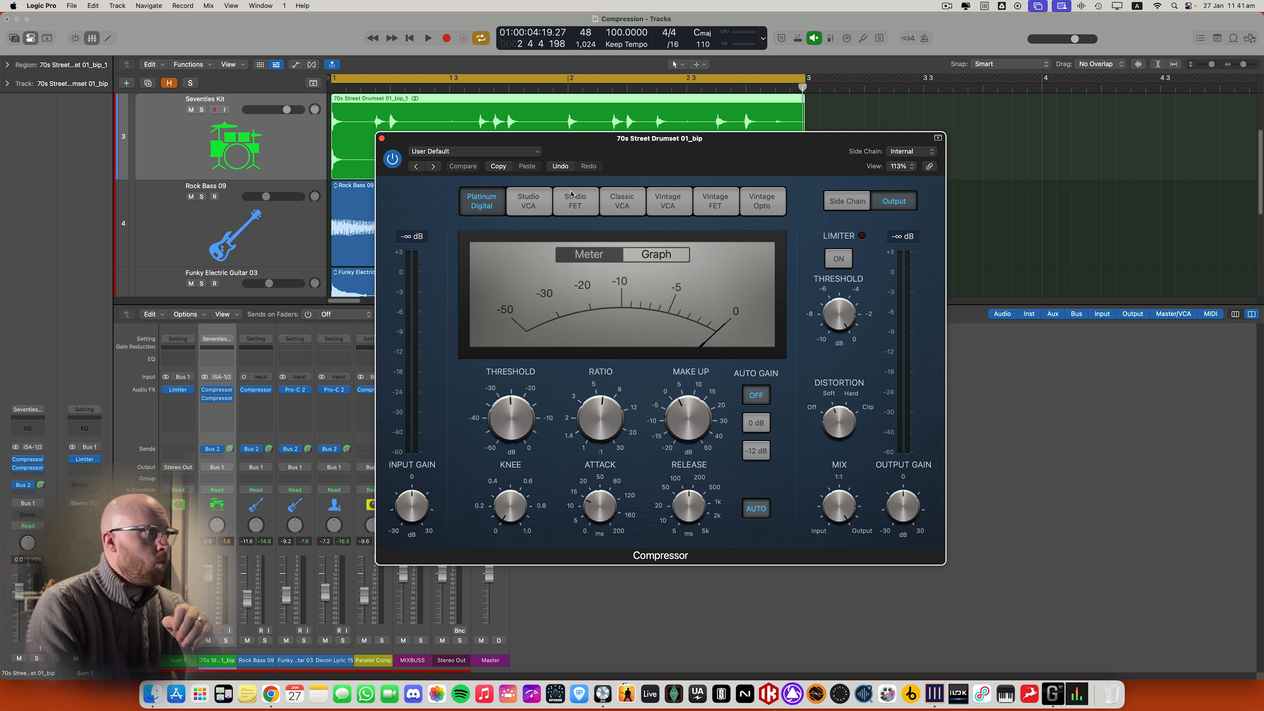
Step the drum Compressor through the Studio VCA, Studio FET, Classic VCA, Vintage VCA, Vintage FET and Vintage Opto models
{"action": "left_click", "coordinate": [527, 201]}
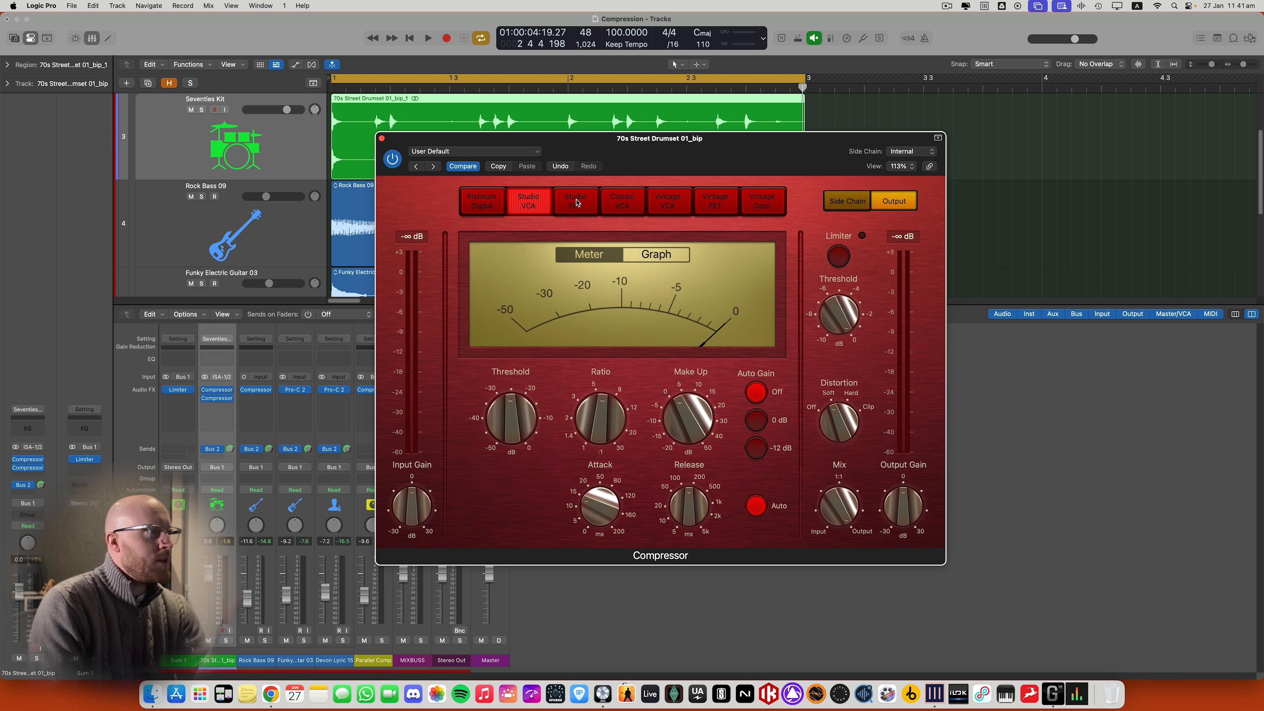
{"action": "left_click", "coordinate": [576, 201]}
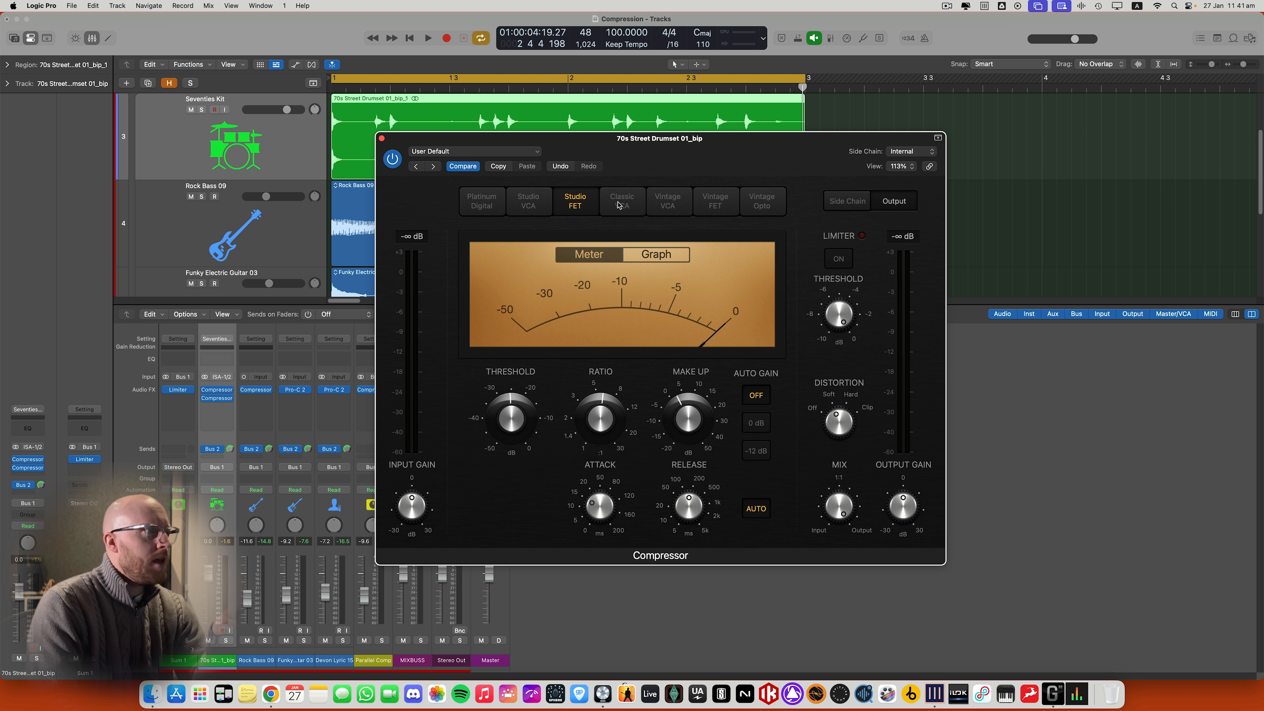
{"action": "left_click", "coordinate": [619, 203]}
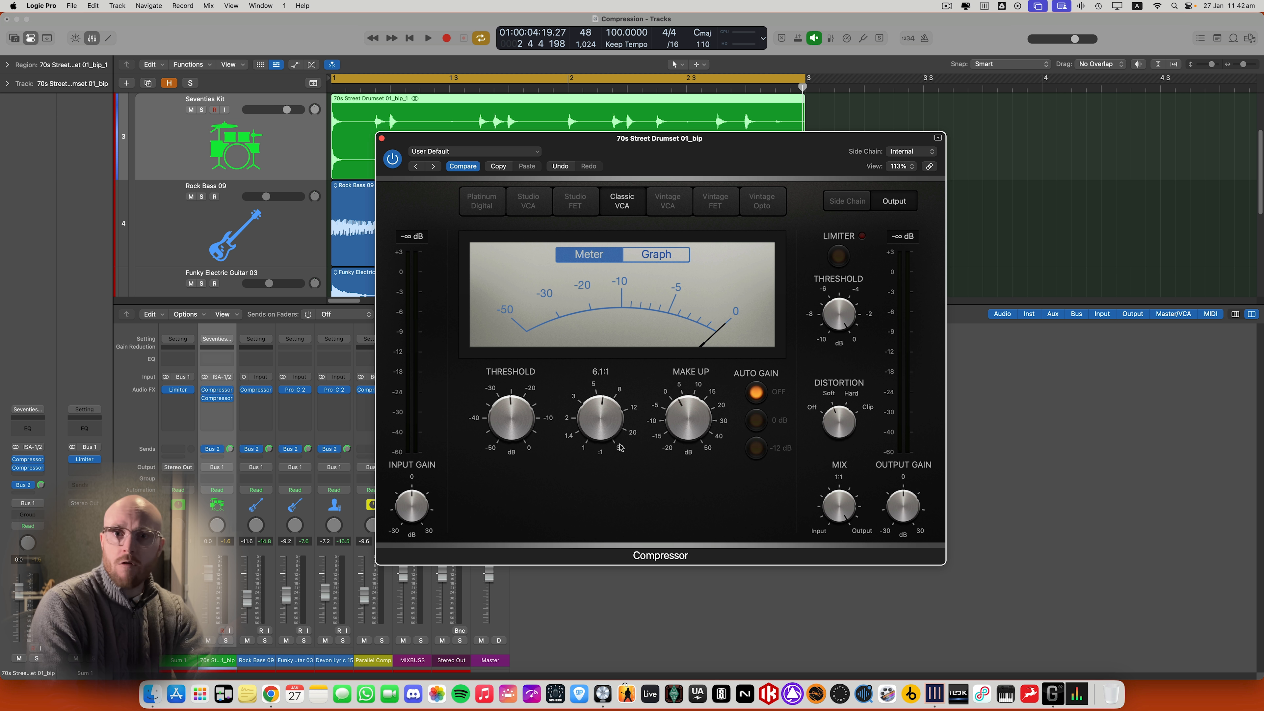
{"action": "left_click", "coordinate": [676, 200]}
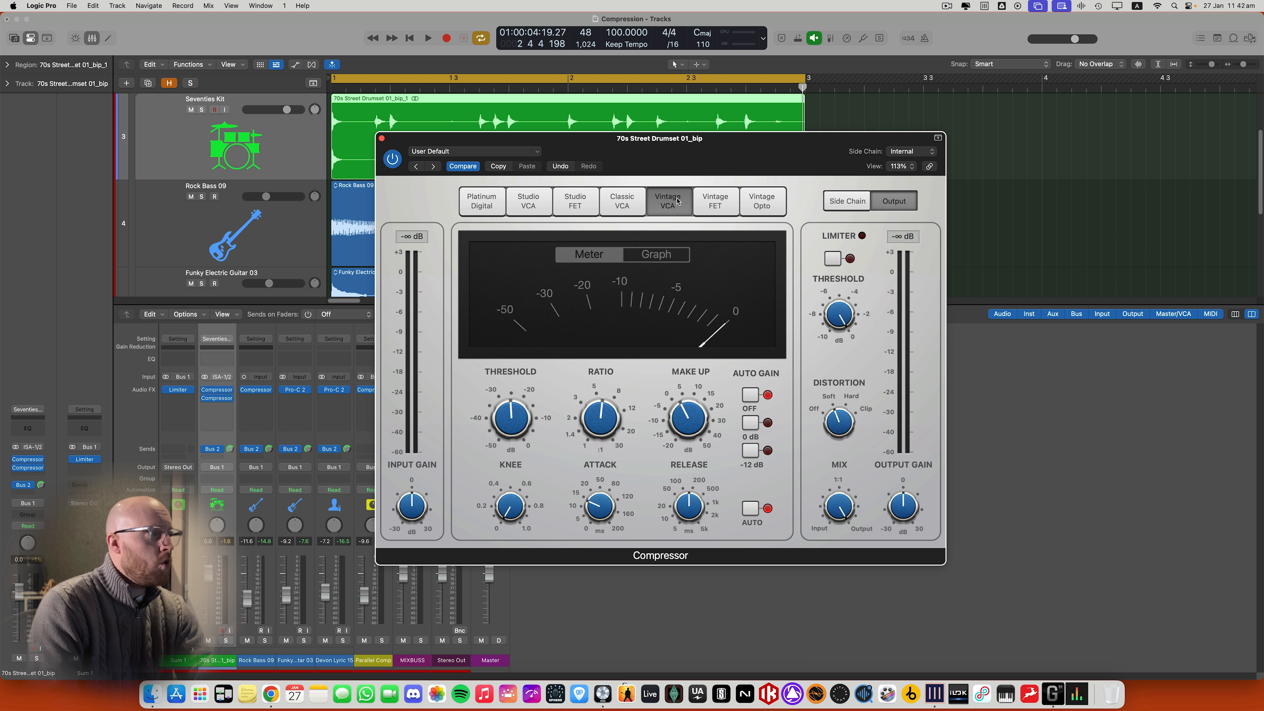
{"action": "left_click", "coordinate": [708, 204]}
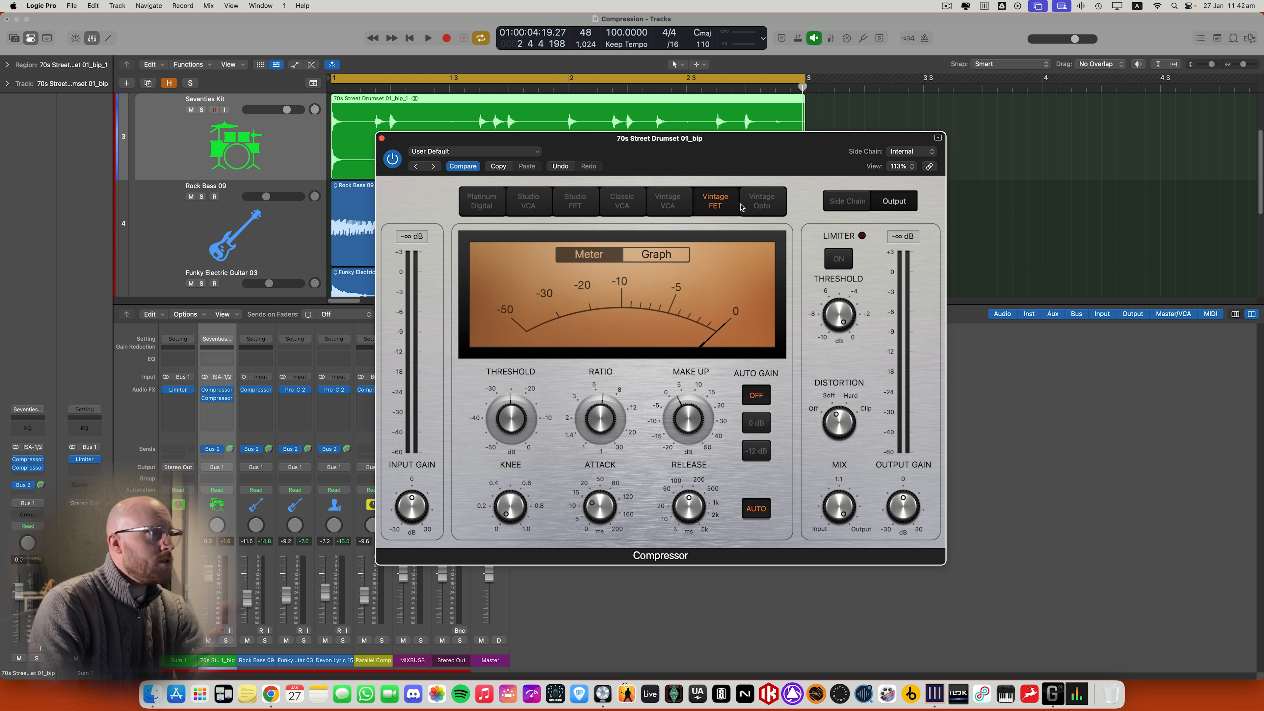
{"action": "left_click", "coordinate": [755, 204]}
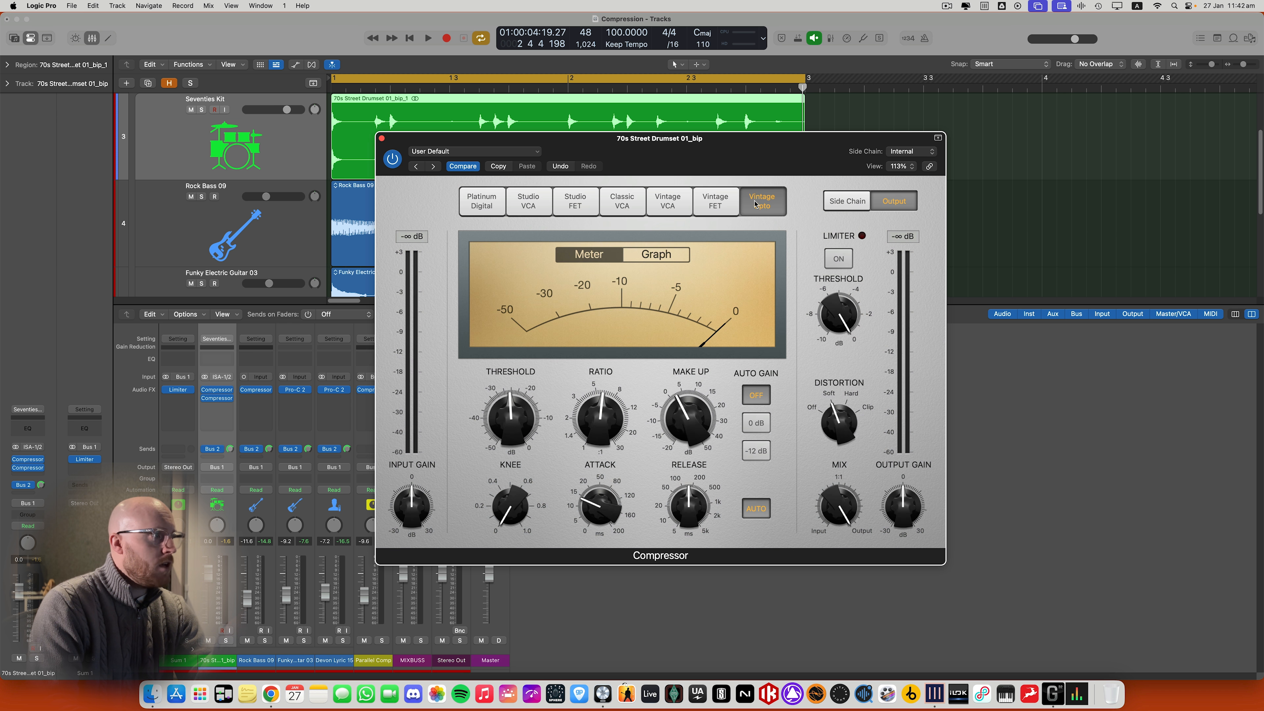
Alternate the drum Compressor between the Studio VCA and Studio FET models, and finish on Vintage Opto
{"action": "left_click", "coordinate": [530, 206]}
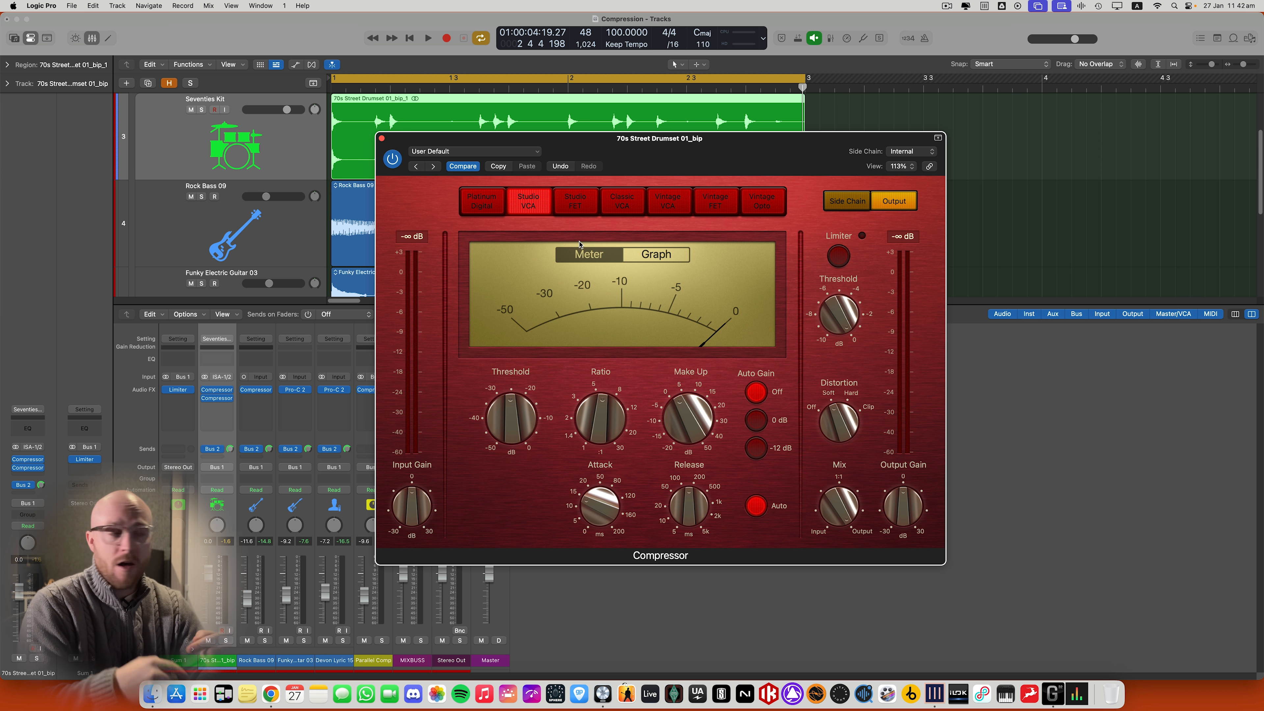
{"action": "left_click", "coordinate": [576, 207]}
{"action": "left_click", "coordinate": [538, 207]}
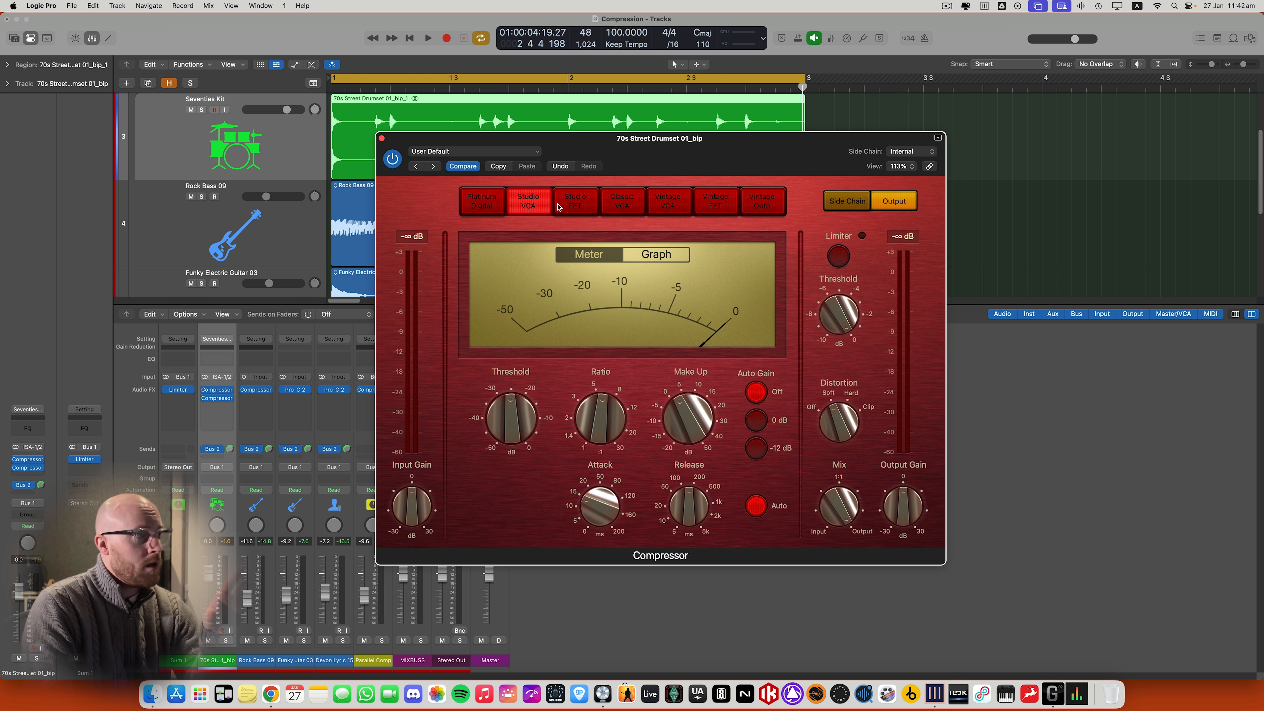
{"action": "left_click", "coordinate": [574, 206]}
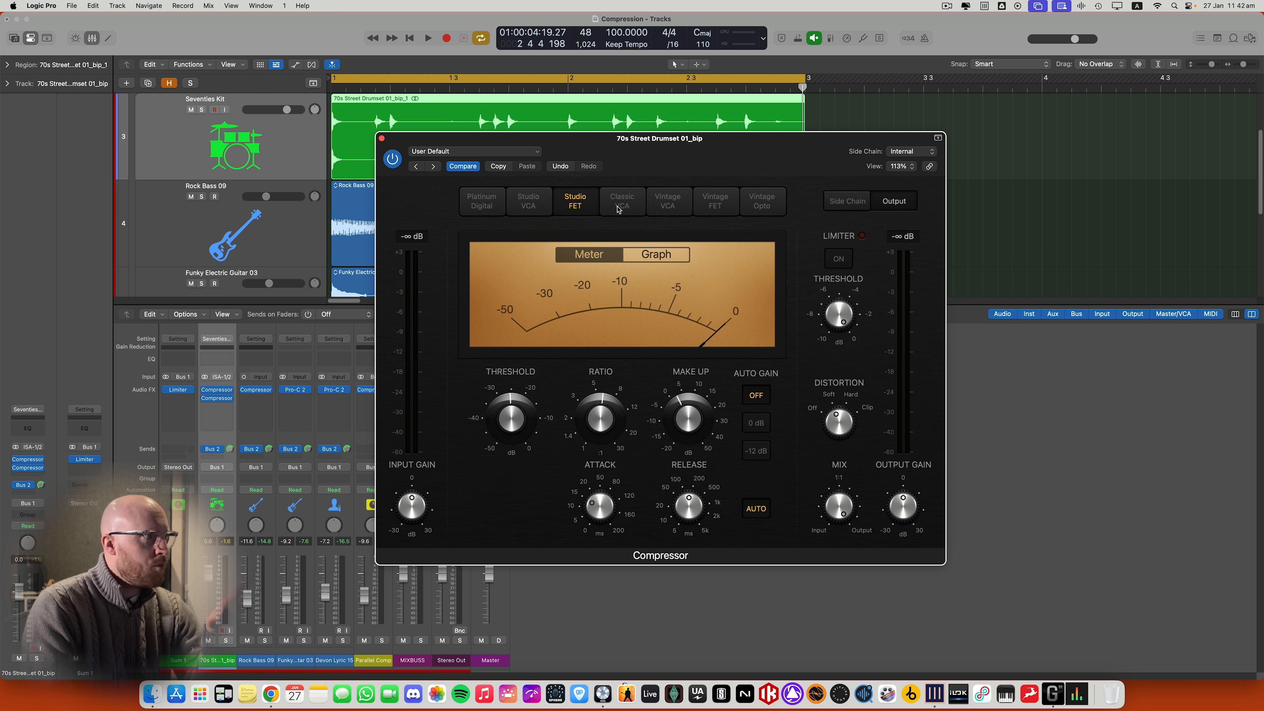
{"action": "left_click", "coordinate": [766, 205]}
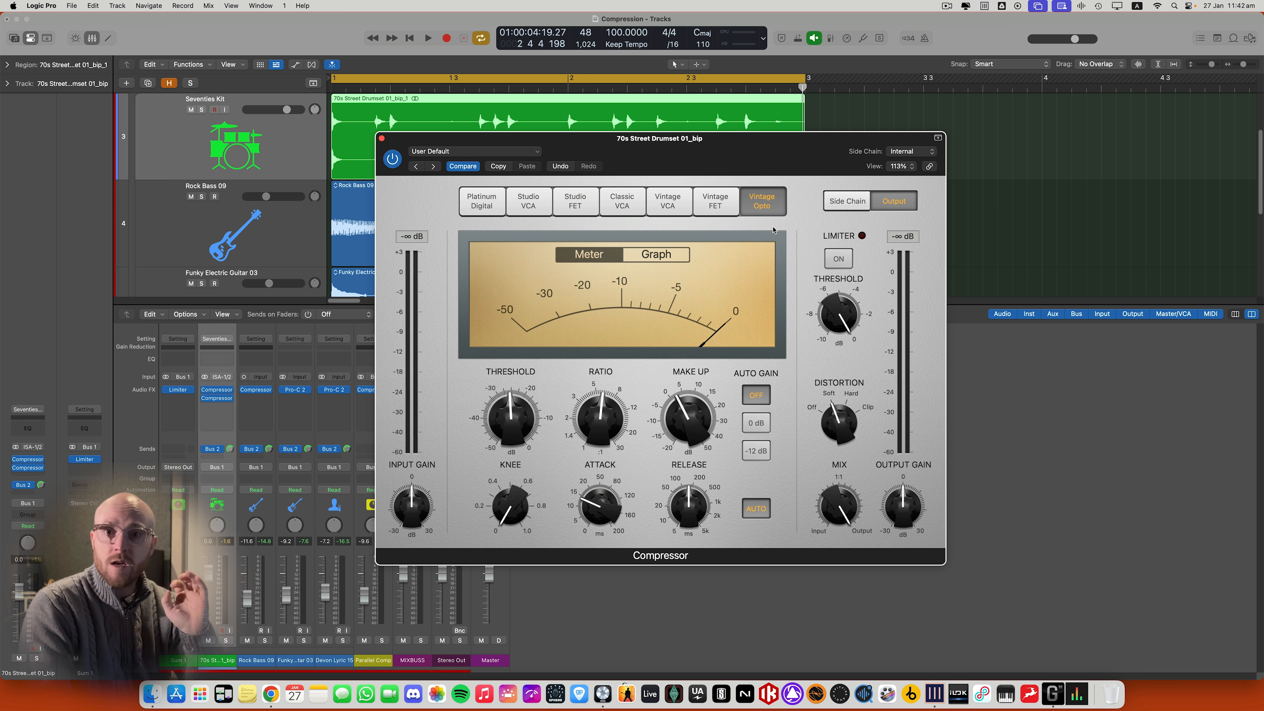